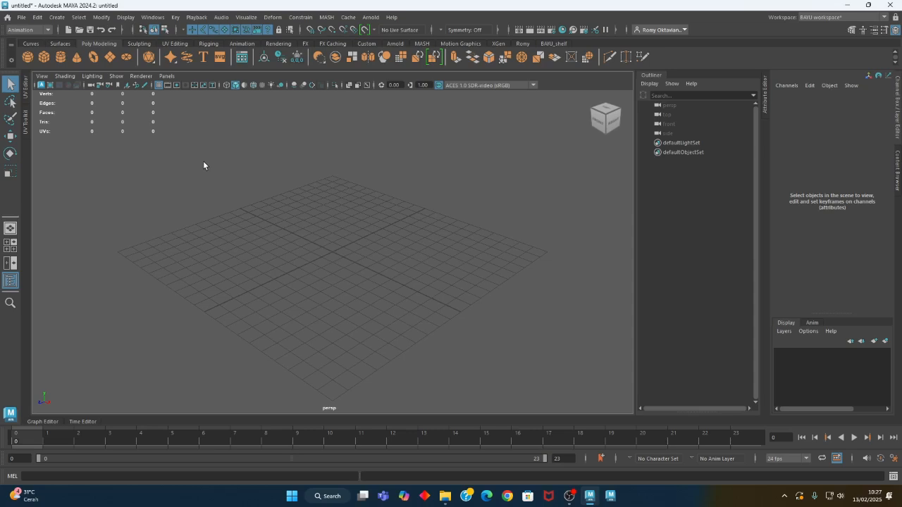
Create a polygon cube and raise it above the grid to about 111 on the Y axis
{"action": "left_click", "coordinate": [57, 17]}
{"action": "mouse_move", "coordinate": [143, 51]}
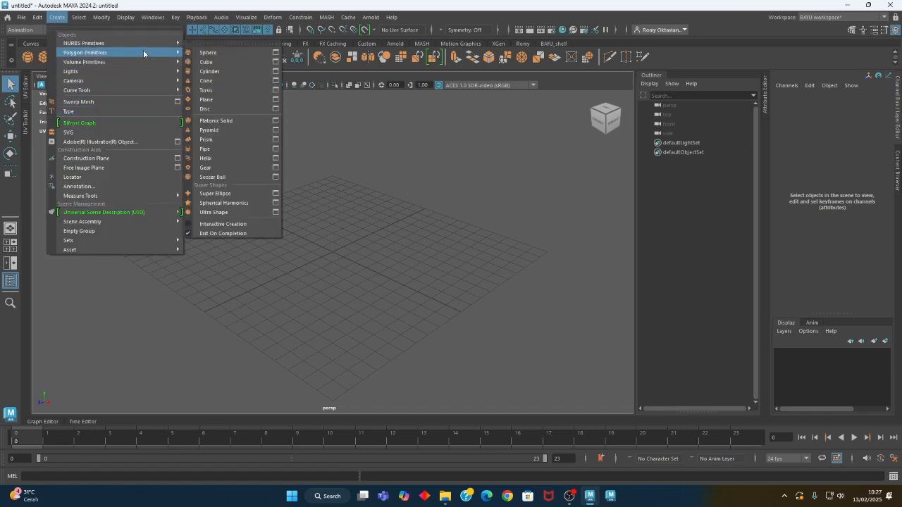
{"action": "left_click", "coordinate": [217, 63]}
{"action": "left_click_drag", "start_coordinate": [326, 287], "coordinate": [310, 339], "text": "alt"}
{"action": "key", "text": "w"}
{"action": "left_click_drag", "start_coordinate": [327, 282], "coordinate": [427, 219]}
{"action": "middle_click_drag", "start_coordinate": [427, 218], "coordinate": [424, 289], "text": "alt"}
{"action": "mouse_move", "coordinate": [423, 295]}
{"action": "left_mouse_down", "text": "alt"}
{"action": "mouse_move", "coordinate": [397, 310]}
{"action": "mouse_move", "coordinate": [430, 303]}
{"action": "left_mouse_up", "text": "alt"}
{"action": "mouse_move", "coordinate": [338, 305]}
{"action": "left_mouse_down", "text": "alt"}
{"action": "mouse_move", "coordinate": [367, 310]}
{"action": "mouse_move", "coordinate": [351, 303]}
{"action": "left_mouse_up", "text": "alt"}
Set the cube's height to 100 and its depth to 40
{"action": "left_click", "coordinate": [787, 202]}
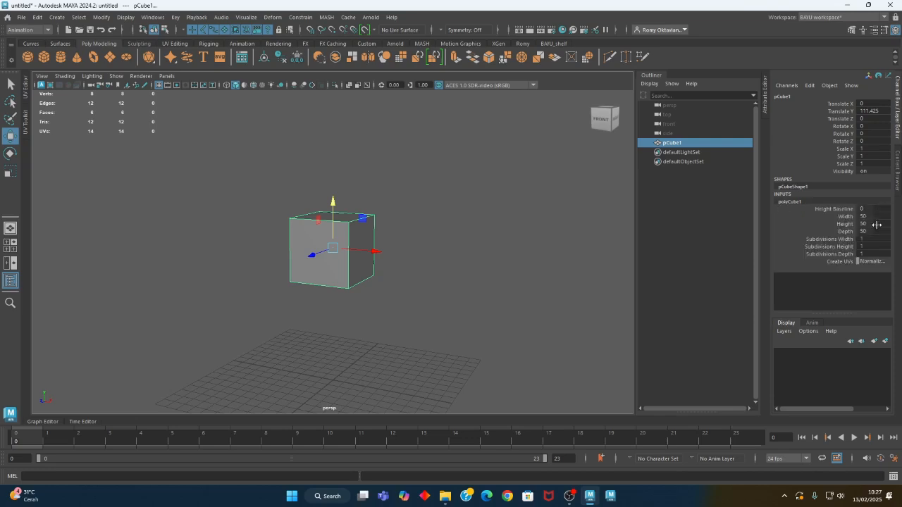
{"action": "left_click_drag", "start_coordinate": [875, 215], "coordinate": [876, 231]}
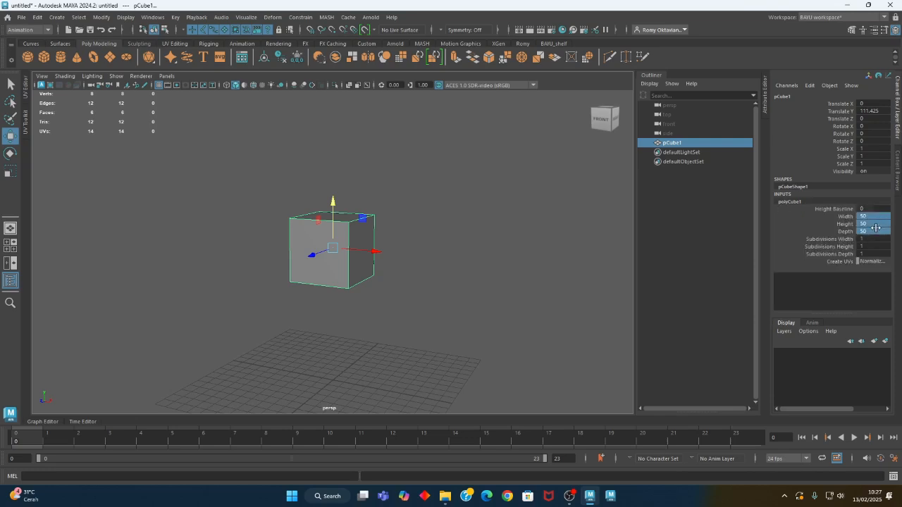
{"action": "left_click_drag", "start_coordinate": [328, 316], "coordinate": [396, 330], "text": "alt"}
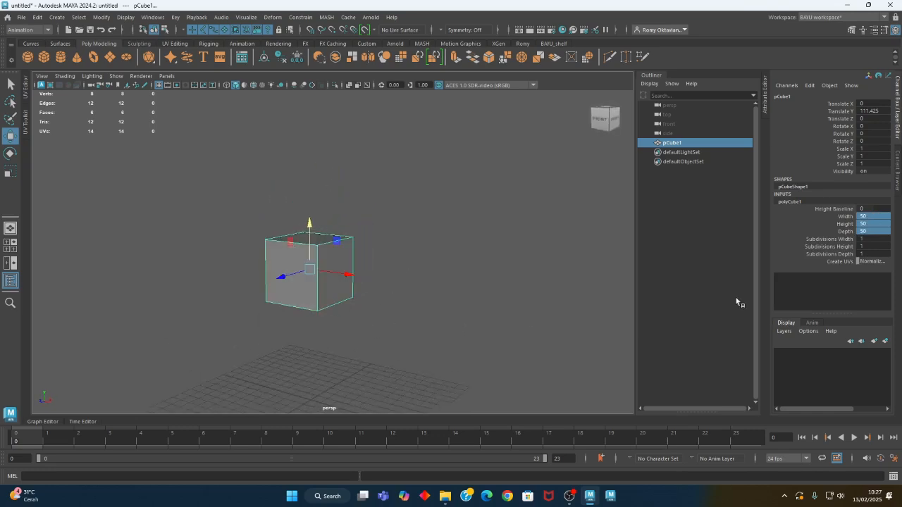
{"action": "double_click", "coordinate": [874, 223]}
{"action": "key", "text": "Return"}
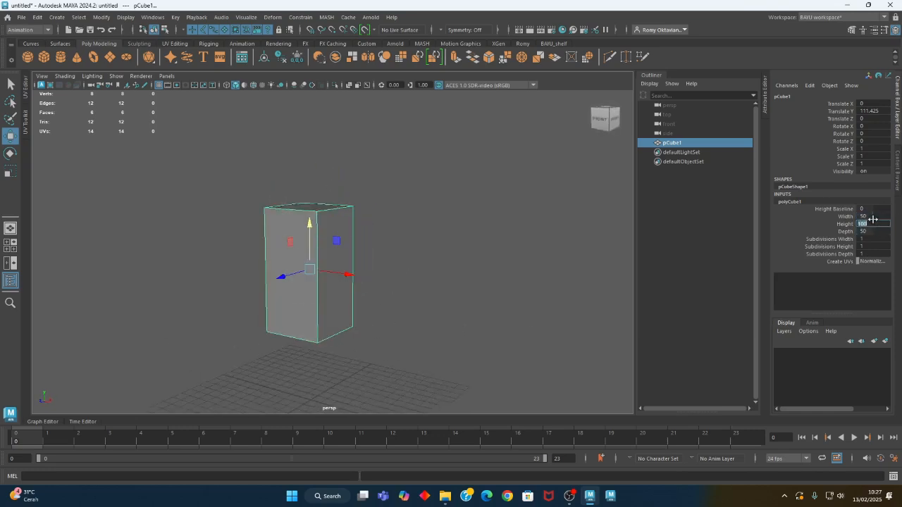
{"action": "left_click_drag", "start_coordinate": [350, 298], "coordinate": [339, 279], "text": "alt"}
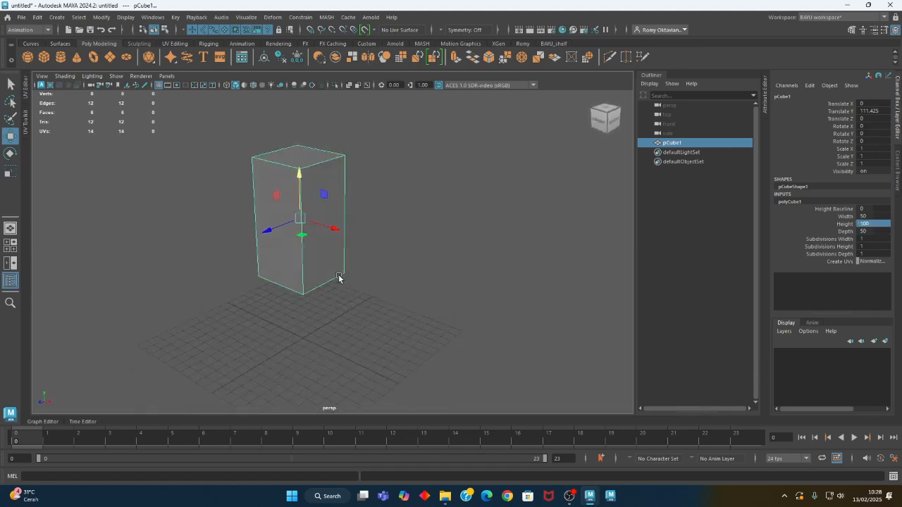
{"action": "double_click", "coordinate": [871, 232]}
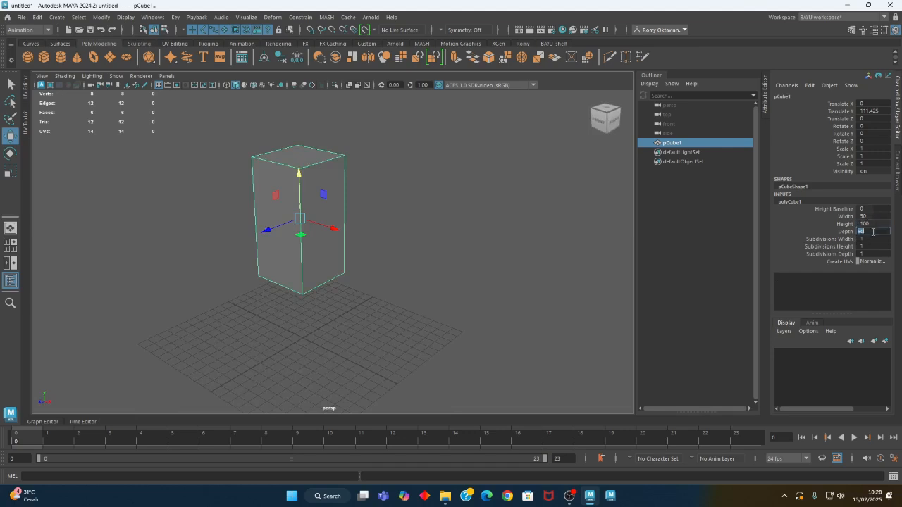
{"action": "type", "text": "40"}
{"action": "key", "text": "Return"}
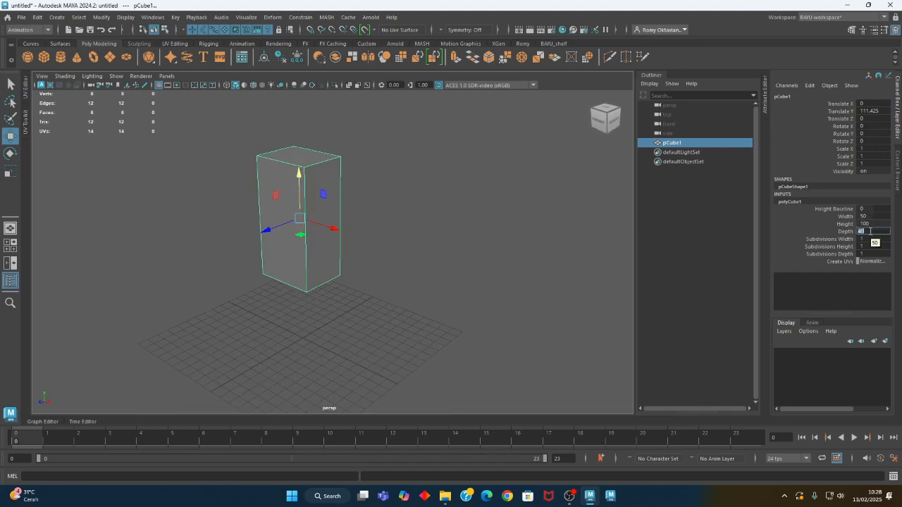
{"action": "left_click_drag", "start_coordinate": [314, 261], "coordinate": [312, 294], "text": "alt"}
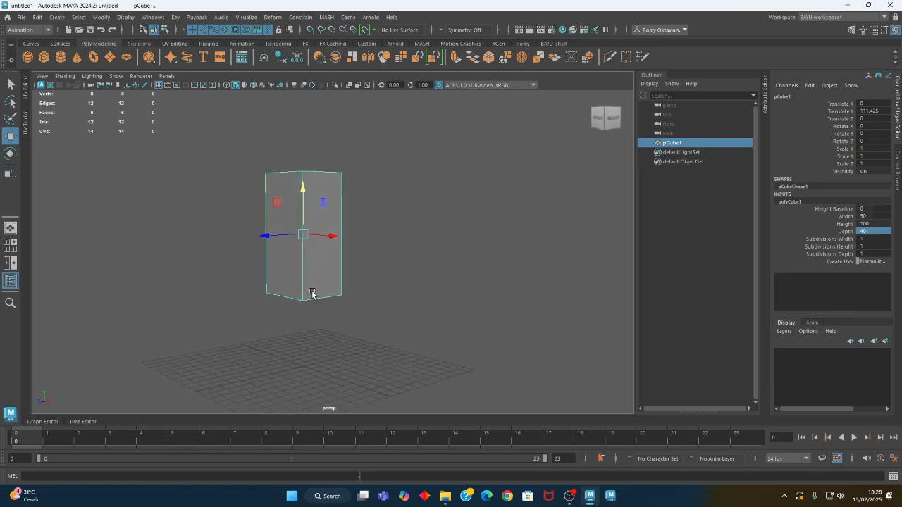
Create a second polygon cube, move it up above the first, and turn on wireframe on shaded
{"action": "left_click", "coordinate": [56, 17]}
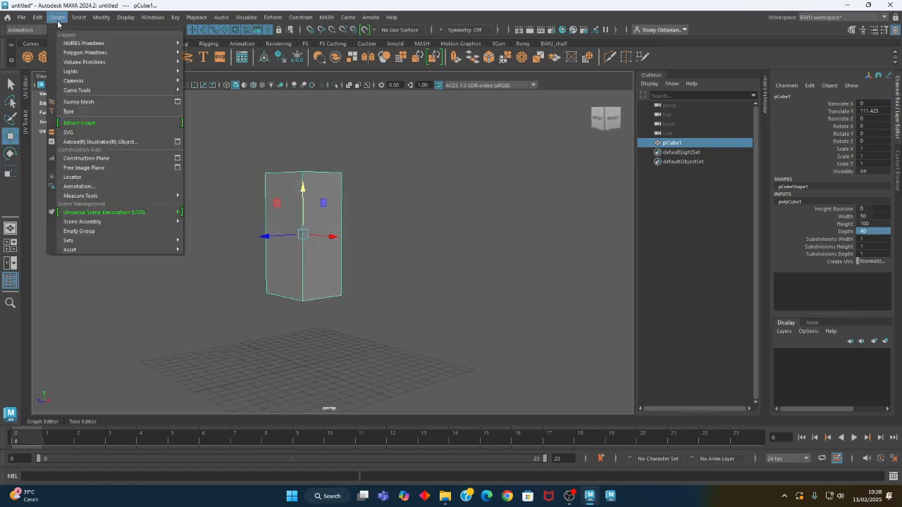
{"action": "mouse_move", "coordinate": [108, 63]}
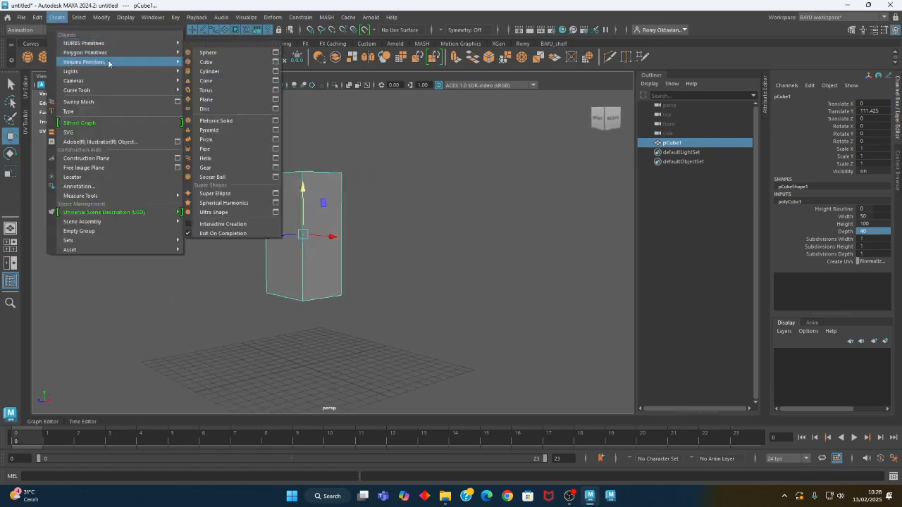
{"action": "left_click", "coordinate": [205, 62]}
{"action": "left_click_drag", "start_coordinate": [303, 320], "coordinate": [265, 73]}
{"action": "left_click_drag", "start_coordinate": [384, 253], "coordinate": [310, 248], "text": "alt"}
{"action": "left_click", "coordinate": [244, 85]}
{"action": "left_click_drag", "start_coordinate": [442, 266], "coordinate": [331, 243], "text": "alt"}
Raise both cubes together along Y, bringing the tall lower box to about 199, and deselect them
{"action": "left_click_drag", "start_coordinate": [227, 152], "coordinate": [372, 261]}
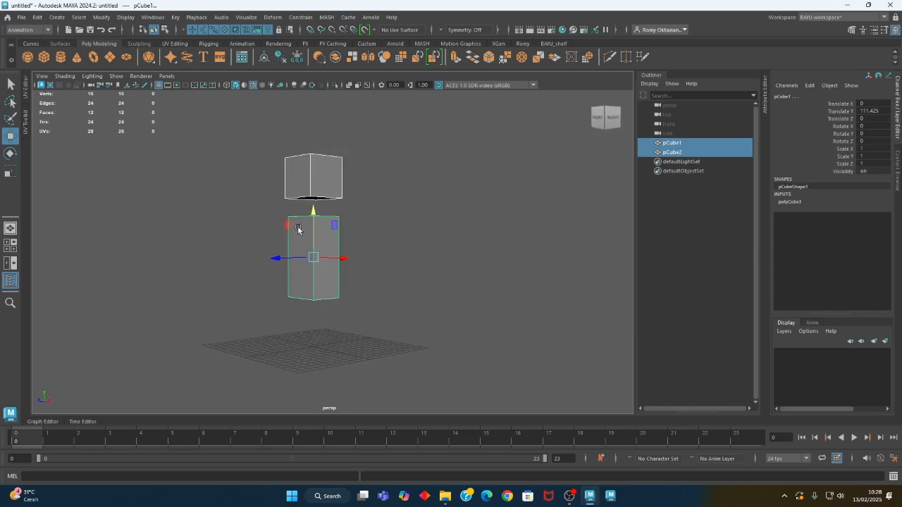
{"action": "left_click_drag", "start_coordinate": [312, 235], "coordinate": [301, 163]}
{"action": "left_click_drag", "start_coordinate": [389, 226], "coordinate": [387, 308], "text": "alt"}
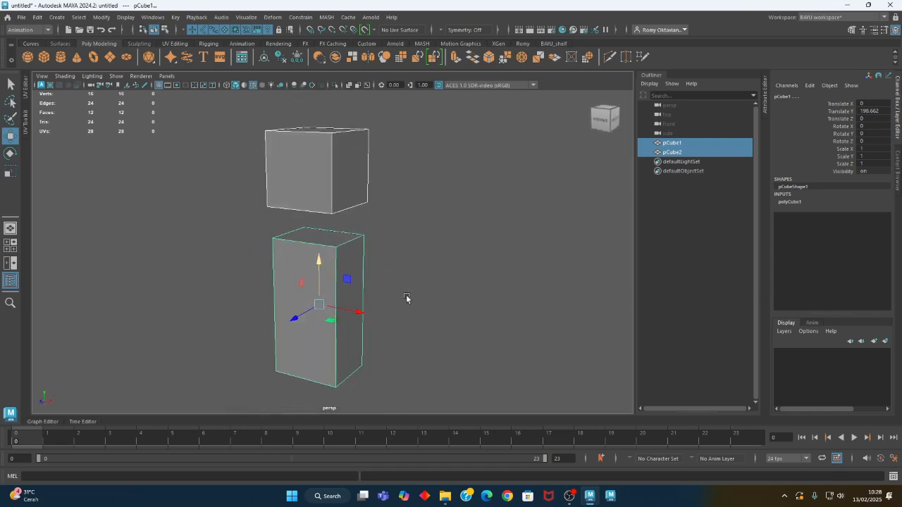
{"action": "left_click", "coordinate": [425, 282]}
{"action": "left_click_drag", "start_coordinate": [425, 282], "coordinate": [393, 288], "text": "alt"}
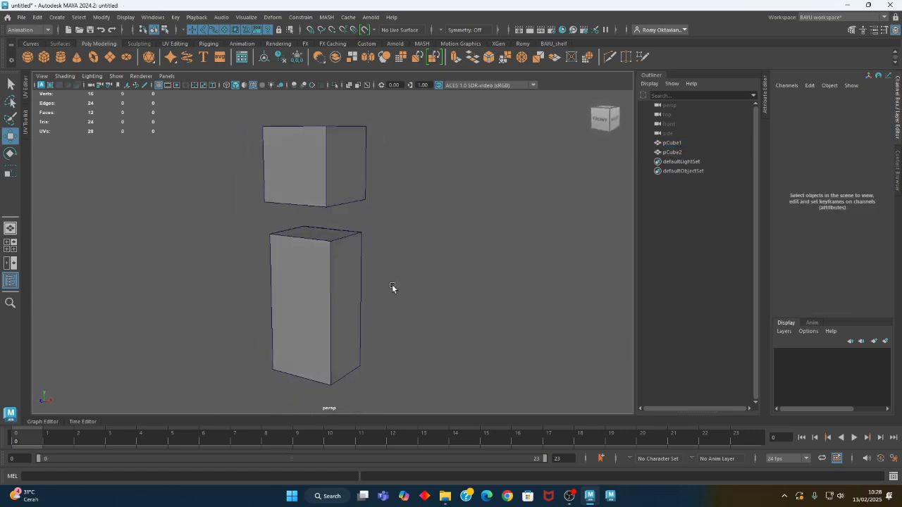
Set the height subdivisions of the lower box to 4
{"action": "left_click", "coordinate": [314, 297]}
{"action": "left_click_drag", "start_coordinate": [336, 302], "coordinate": [361, 310], "text": "alt"}
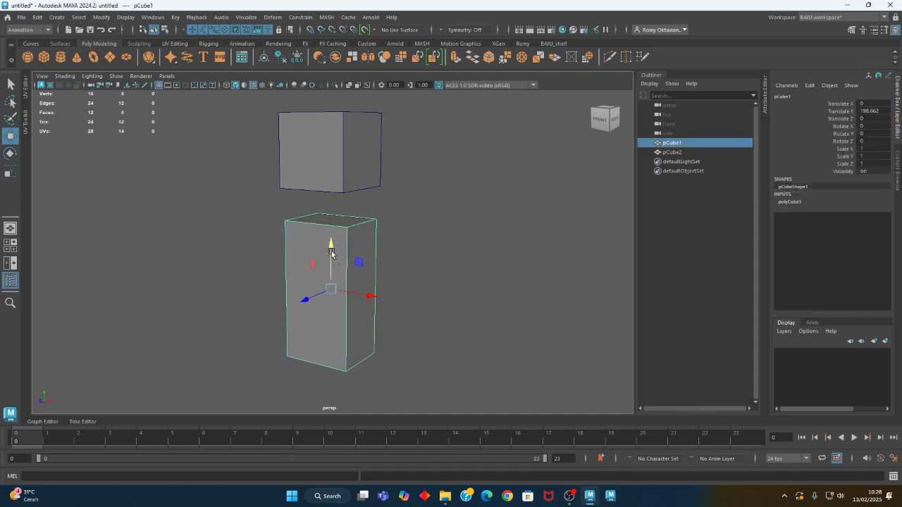
{"action": "left_click", "coordinate": [326, 138]}
{"action": "left_click", "coordinate": [339, 291]}
{"action": "left_click_drag", "start_coordinate": [425, 319], "coordinate": [445, 321], "text": "alt"}
{"action": "left_click", "coordinate": [794, 203]}
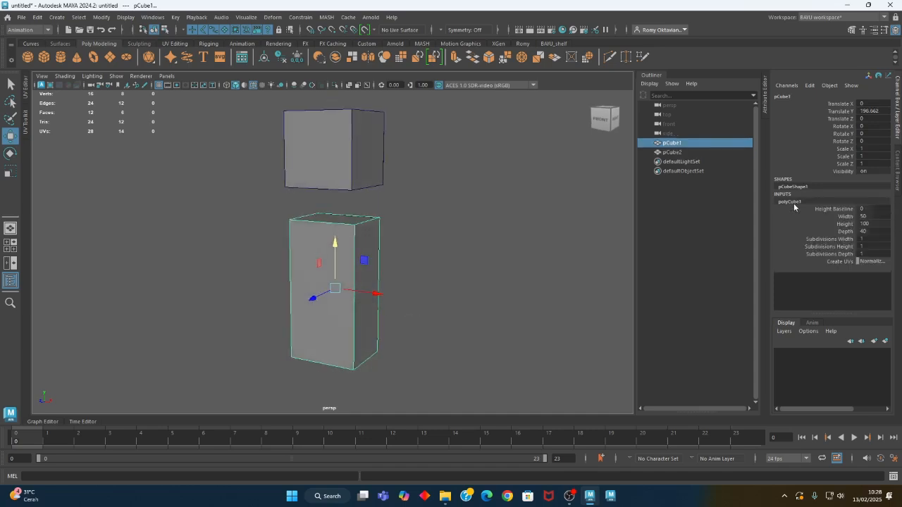
{"action": "left_click", "coordinate": [837, 247]}
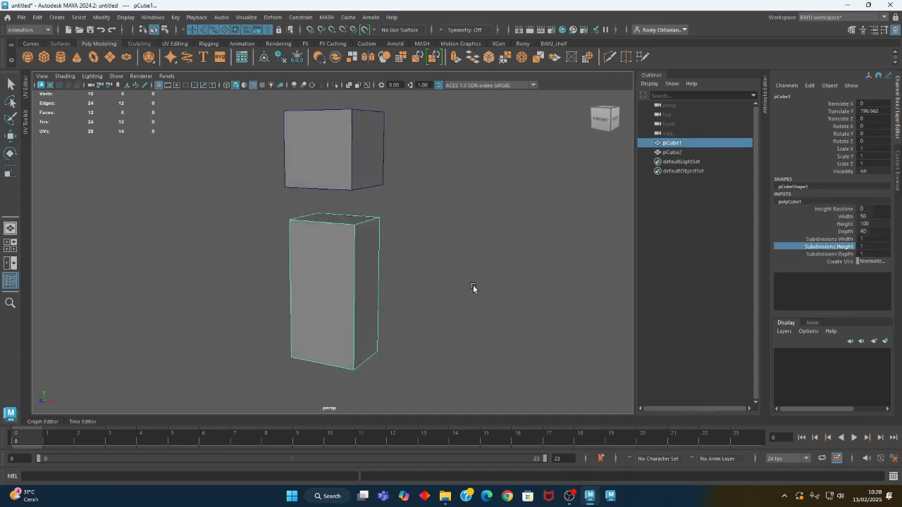
{"action": "middle_click_drag", "start_coordinate": [448, 256], "coordinate": [463, 255]}
{"action": "left_click_drag", "start_coordinate": [462, 257], "coordinate": [433, 297], "text": "alt"}
{"action": "left_click_drag", "start_coordinate": [354, 199], "coordinate": [317, 205], "text": "alt"}
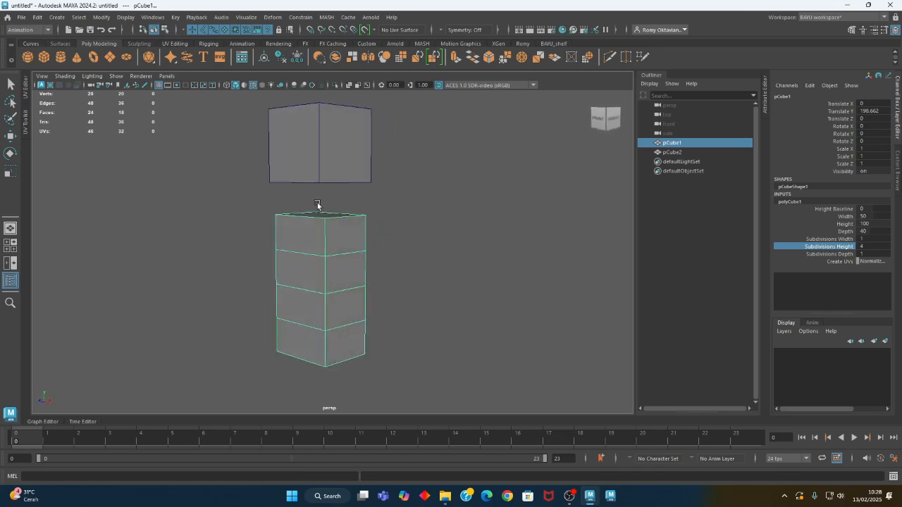
Set the width subdivisions of the lower box to 3
{"action": "left_click", "coordinate": [838, 239]}
{"action": "left_click_drag", "start_coordinate": [610, 258], "coordinate": [515, 251], "text": "alt"}
{"action": "middle_click_drag", "start_coordinate": [453, 235], "coordinate": [462, 236]}
{"action": "left_click_drag", "start_coordinate": [461, 236], "coordinate": [384, 304], "text": "alt"}
{"action": "right_click_drag", "start_coordinate": [384, 305], "coordinate": [479, 318], "text": "alt"}
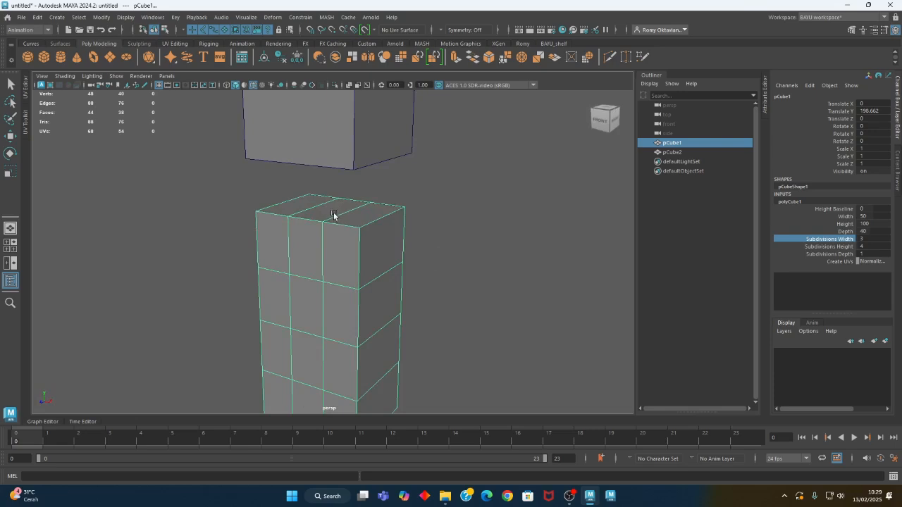
Subdivide the upper cube with 3 width, 2 height and 2 depth subdivisions
{"action": "left_click_drag", "start_coordinate": [376, 239], "coordinate": [433, 202], "text": "alt"}
{"action": "left_click", "coordinate": [422, 193]}
{"action": "key", "text": "w"}
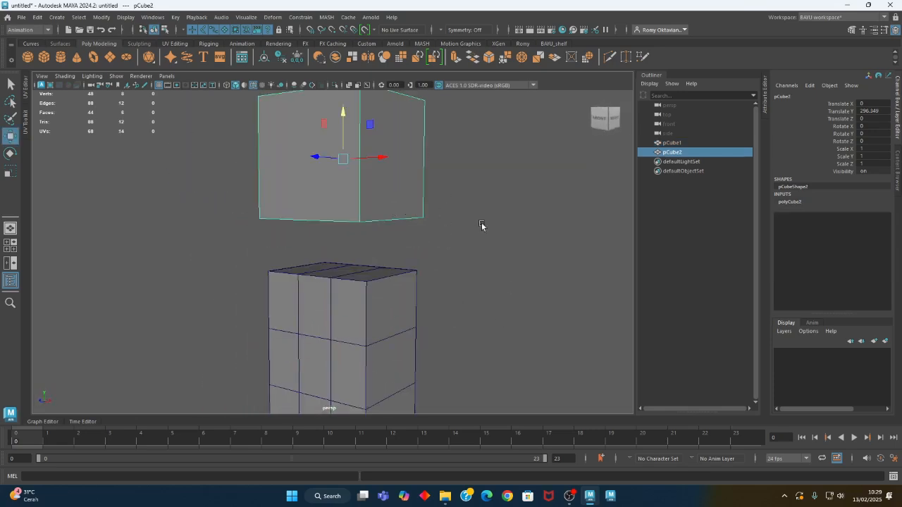
{"action": "left_click", "coordinate": [787, 202]}
{"action": "left_click", "coordinate": [828, 240]}
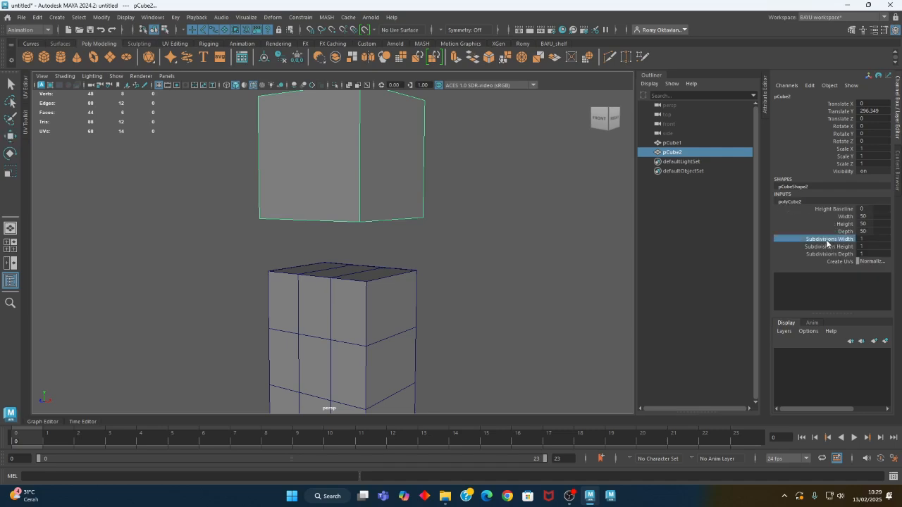
{"action": "middle_click_drag", "start_coordinate": [468, 240], "coordinate": [475, 240]}
{"action": "left_click_drag", "start_coordinate": [525, 273], "coordinate": [482, 273], "text": "alt"}
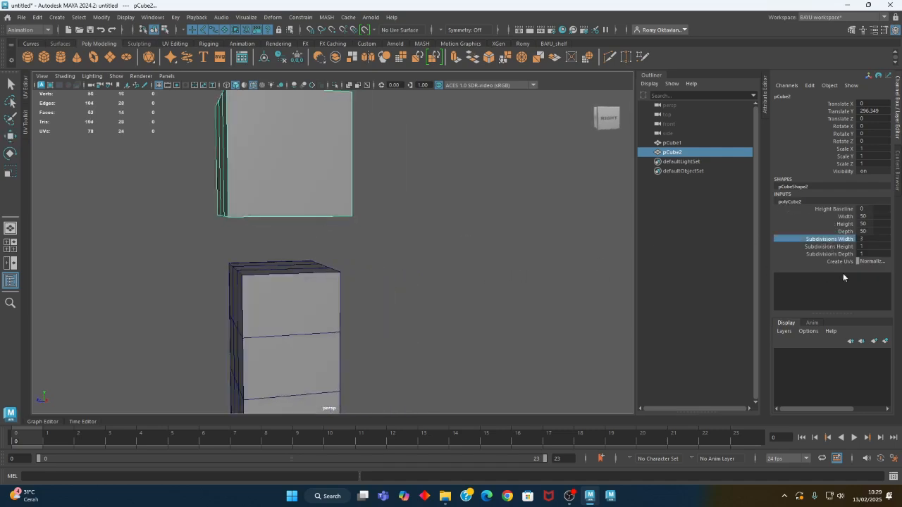
{"action": "left_click_drag", "start_coordinate": [847, 247], "coordinate": [847, 255]}
{"action": "middle_click_drag", "start_coordinate": [436, 276], "coordinate": [443, 276]}
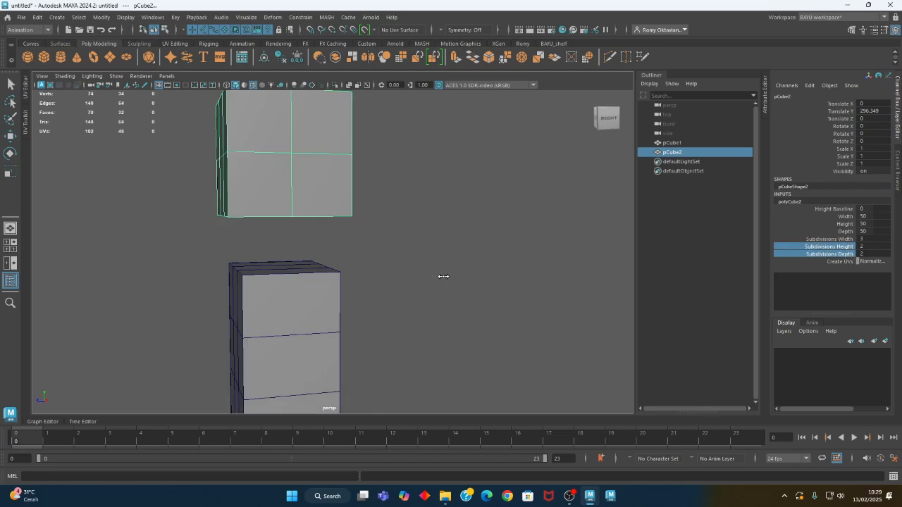
{"action": "left_click_drag", "start_coordinate": [443, 279], "coordinate": [343, 302], "text": "alt"}
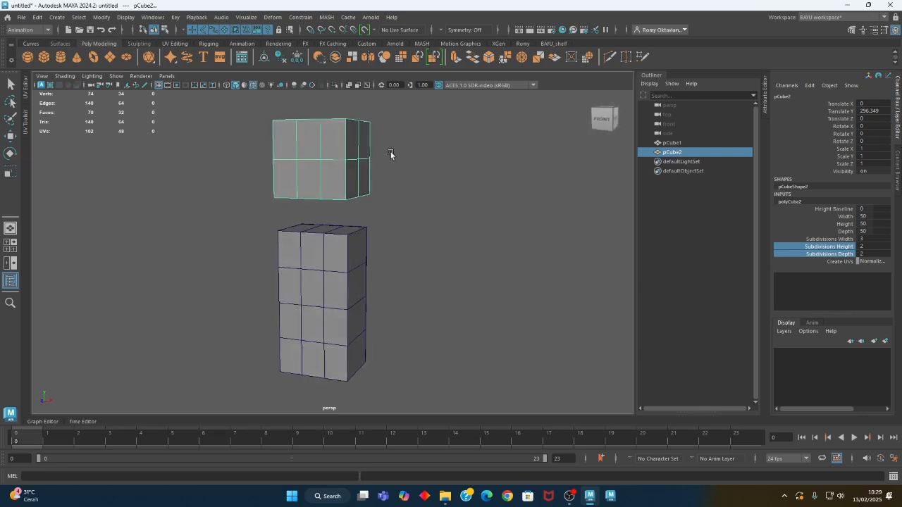
Set the upper cube's width, height and depth to 40
{"action": "left_click_drag", "start_coordinate": [874, 216], "coordinate": [877, 231]}
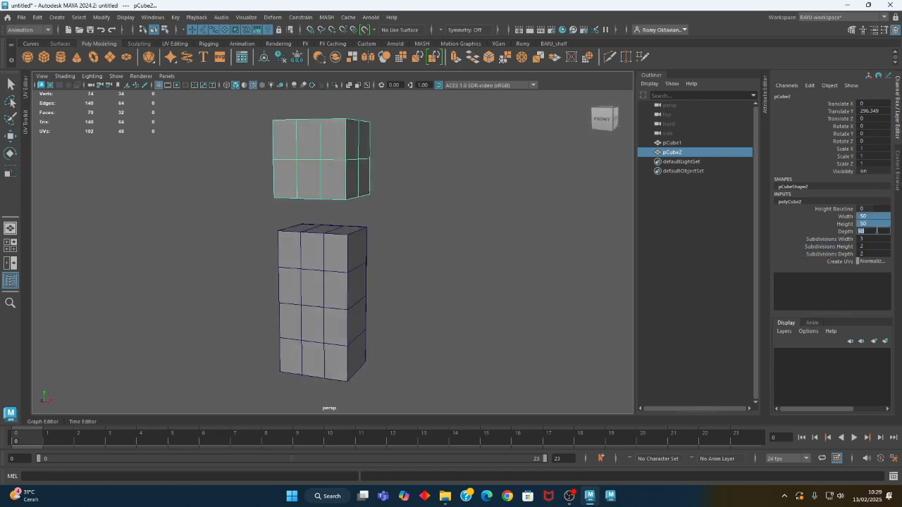
{"action": "key", "text": "Return"}
{"action": "left_click_drag", "start_coordinate": [423, 279], "coordinate": [339, 272], "text": "alt"}
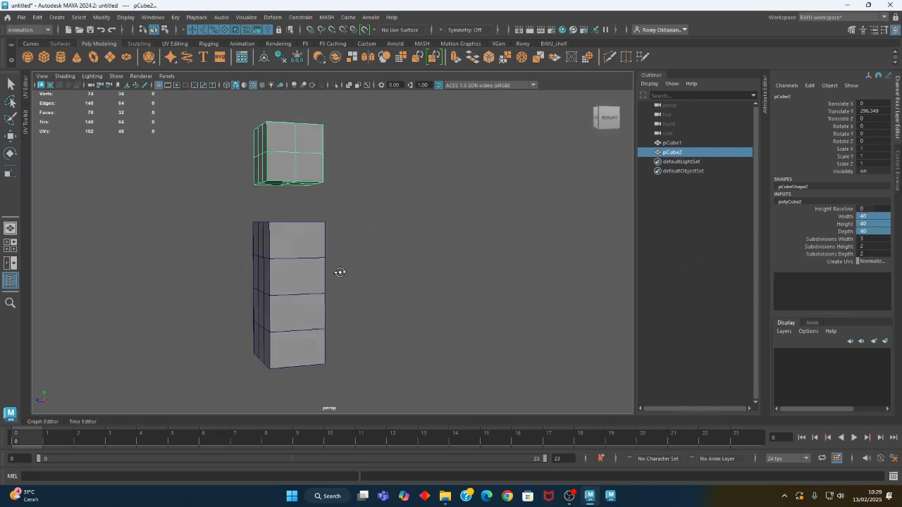
Move the lower box up closer to the upper cube, to about 208 on the Y axis
{"action": "left_click", "coordinate": [283, 277]}
{"action": "key", "text": "w"}
{"action": "left_click_drag", "start_coordinate": [284, 251], "coordinate": [285, 238]}
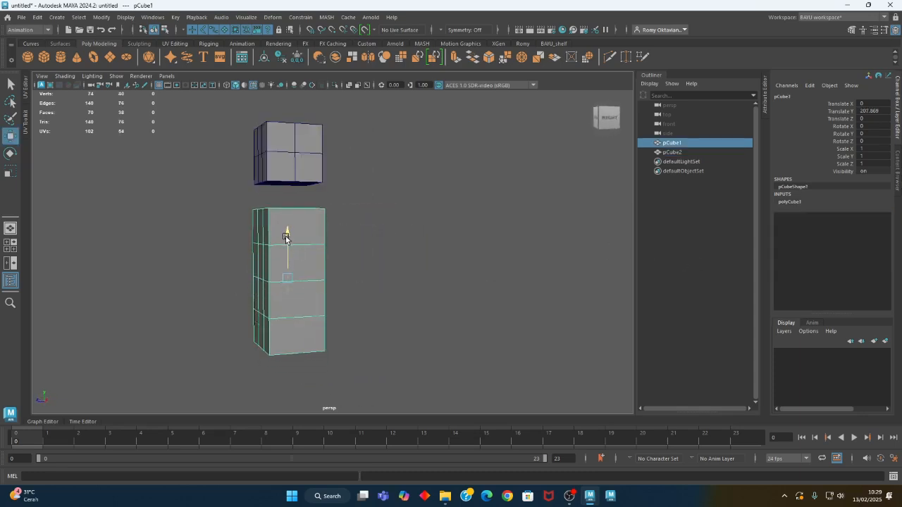
Shift the upper cube forward over the lower box to about 8.9 on the Z axis
{"action": "left_click", "coordinate": [292, 161]}
{"action": "left_click_drag", "start_coordinate": [247, 164], "coordinate": [227, 156]}
{"action": "mouse_move", "coordinate": [263, 243]}
{"action": "left_mouse_down", "text": "alt"}
{"action": "mouse_move", "coordinate": [288, 261]}
{"action": "mouse_move", "coordinate": [341, 260]}
{"action": "mouse_move", "coordinate": [376, 280]}
{"action": "mouse_move", "coordinate": [467, 296]}
{"action": "mouse_move", "coordinate": [360, 302]}
{"action": "mouse_move", "coordinate": [354, 258]}
{"action": "mouse_move", "coordinate": [370, 298]}
{"action": "mouse_move", "coordinate": [388, 299]}
{"action": "mouse_move", "coordinate": [341, 300]}
{"action": "mouse_move", "coordinate": [419, 298]}
{"action": "mouse_move", "coordinate": [400, 291]}
{"action": "mouse_move", "coordinate": [410, 286]}
{"action": "mouse_move", "coordinate": [388, 286]}
{"action": "left_mouse_up", "text": "alt"}
{"action": "left_click_drag", "start_coordinate": [423, 283], "coordinate": [324, 289]}
{"action": "left_click_drag", "start_coordinate": [411, 134], "coordinate": [331, 162]}
{"action": "left_click_drag", "start_coordinate": [437, 299], "coordinate": [389, 141], "text": "alt"}
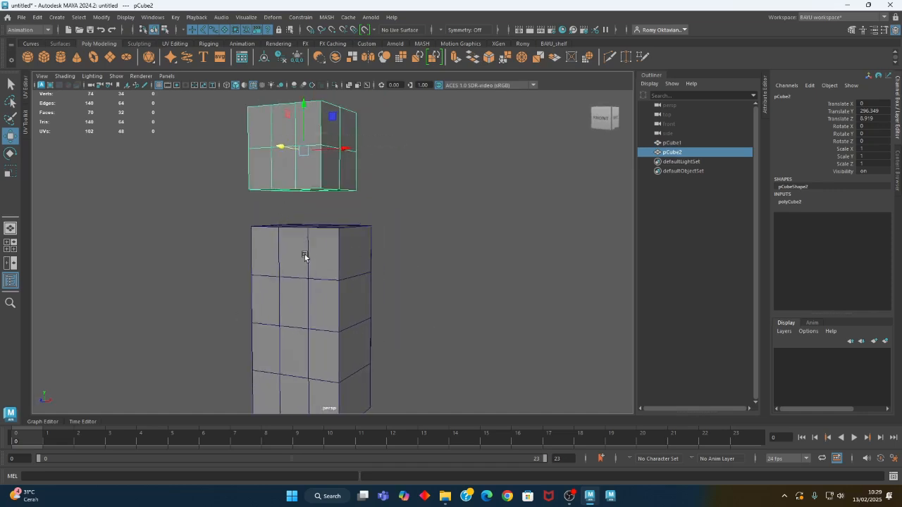
{"action": "left_click_drag", "start_coordinate": [306, 246], "coordinate": [291, 274], "text": "alt"}
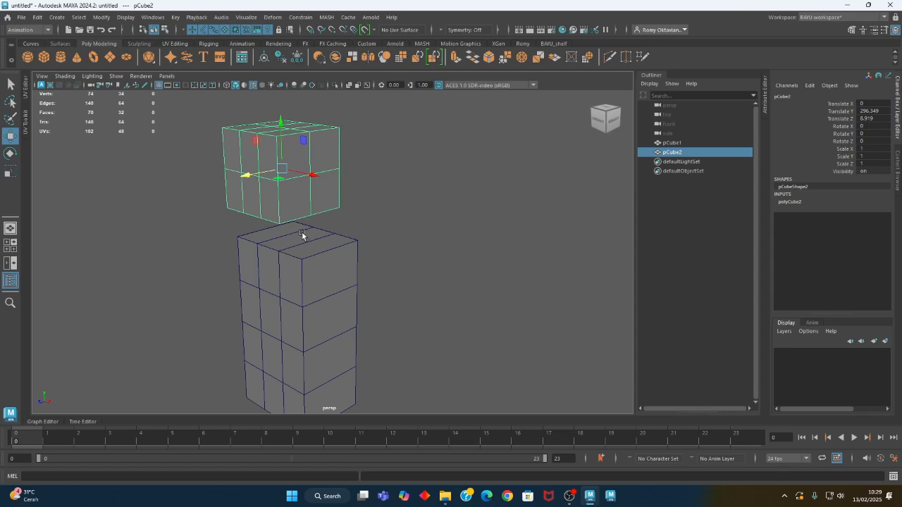
{"action": "left_click_drag", "start_coordinate": [338, 346], "coordinate": [386, 344], "text": "alt"}
Select the lower box, collapse the selection mask options and set symmetry to Object X
{"action": "left_click", "coordinate": [411, 262]}
{"action": "left_click", "coordinate": [359, 281]}
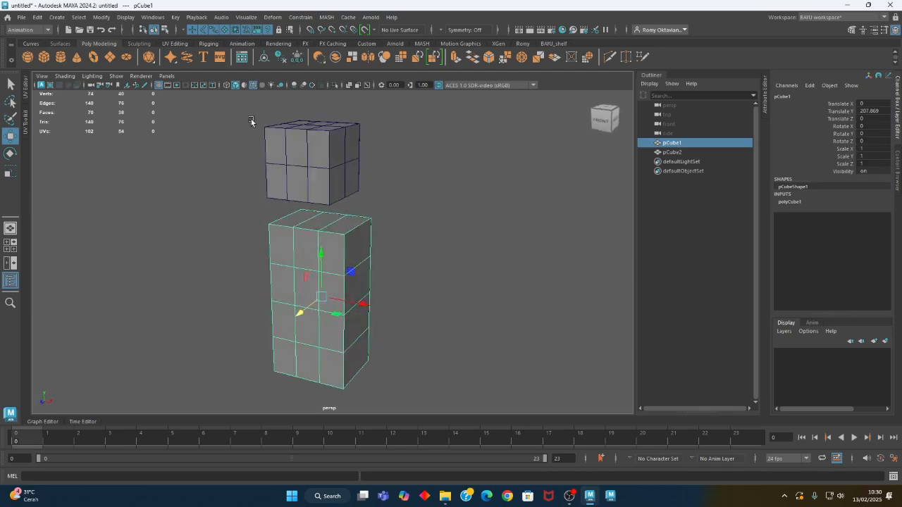
{"action": "left_click", "coordinate": [177, 31]}
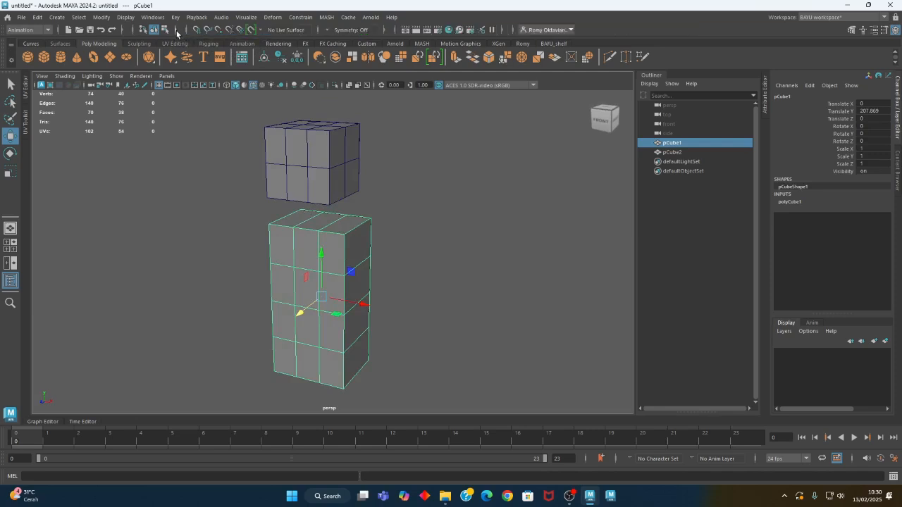
{"action": "left_click", "coordinate": [186, 31]}
{"action": "left_click", "coordinate": [186, 31]}
{"action": "left_click", "coordinate": [330, 31]}
{"action": "left_click", "coordinate": [351, 42]}
{"action": "mouse_move", "coordinate": [442, 322]}
{"action": "left_mouse_down", "text": "alt"}
{"action": "mouse_move", "coordinate": [415, 329]}
{"action": "mouse_move", "coordinate": [447, 312]}
{"action": "left_mouse_up", "text": "alt"}
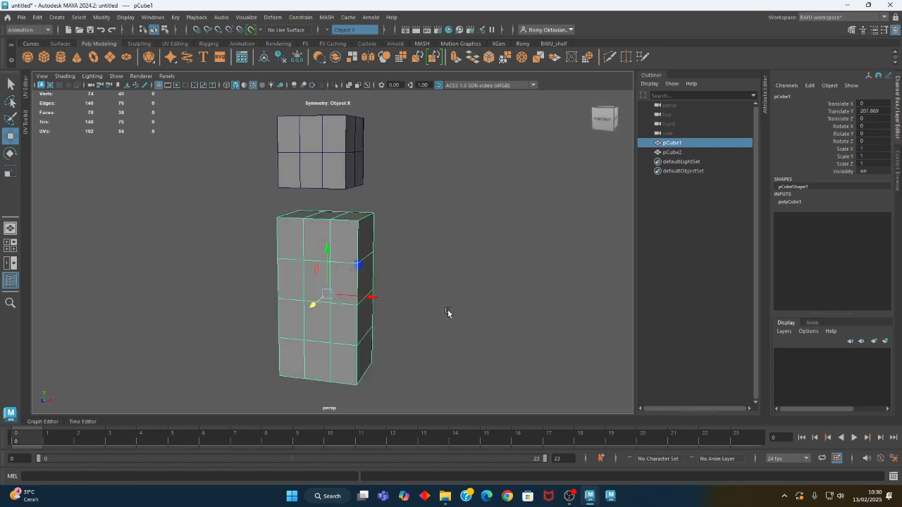
Scale the outer side vertices of the lower box inward along Z to bevel its corners, and shift them slightly backward
{"action": "right_click_drag", "start_coordinate": [446, 178], "coordinate": [405, 179]}
{"action": "left_click_drag", "start_coordinate": [404, 243], "coordinate": [429, 240], "text": "alt"}
{"action": "left_click_drag", "start_coordinate": [413, 179], "coordinate": [364, 419]}
{"action": "left_click_drag", "start_coordinate": [364, 419], "coordinate": [326, 342], "text": "alt"}
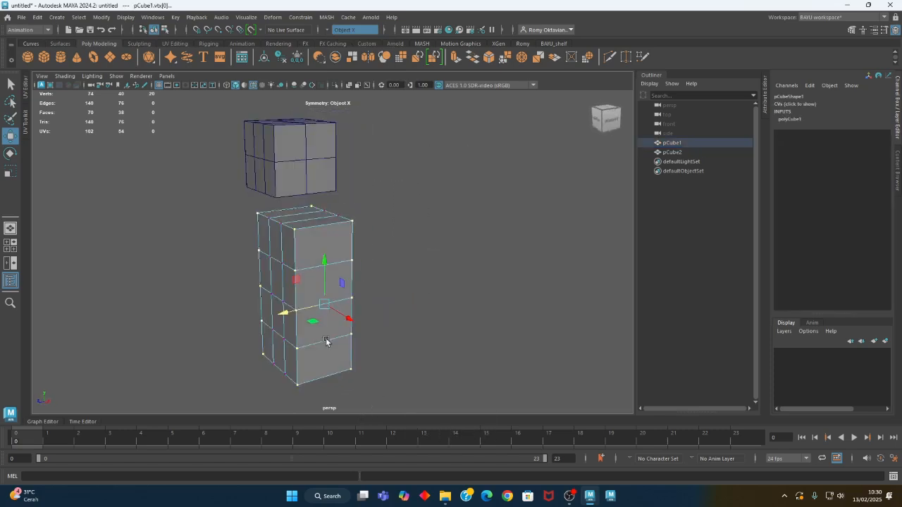
{"action": "key", "text": "r"}
{"action": "left_click_drag", "start_coordinate": [289, 315], "coordinate": [372, 350]}
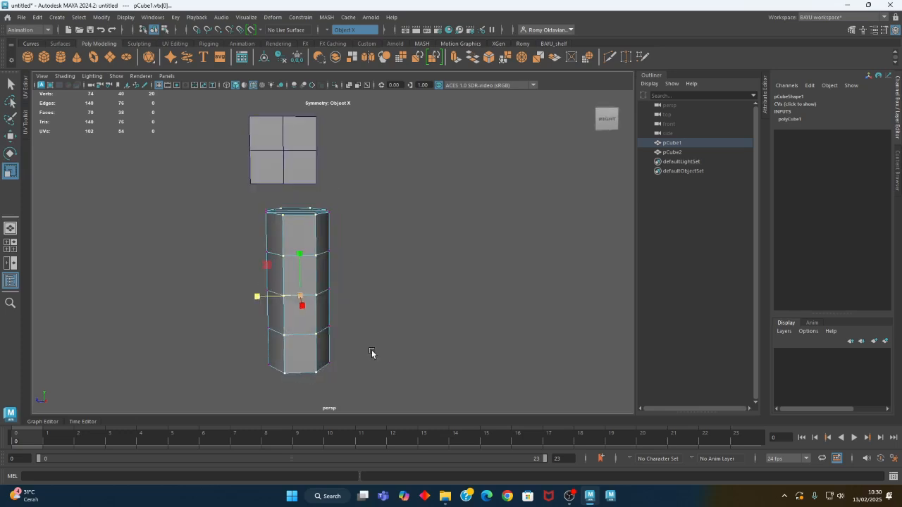
{"action": "key", "text": "w"}
{"action": "left_click_drag", "start_coordinate": [284, 274], "coordinate": [256, 300], "text": "alt"}
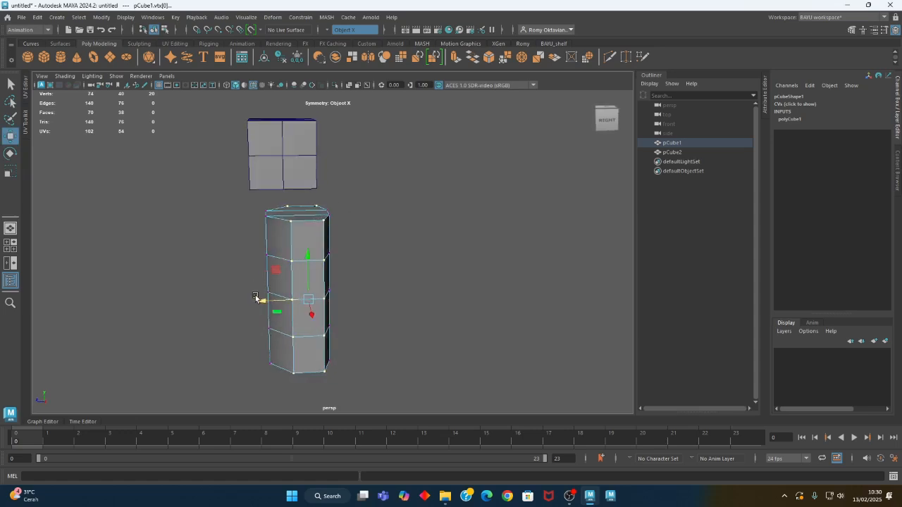
Move the top front vertices of the lower box backward along Z to slope the upper chest
{"action": "left_click_drag", "start_coordinate": [453, 258], "coordinate": [411, 278], "text": "alt"}
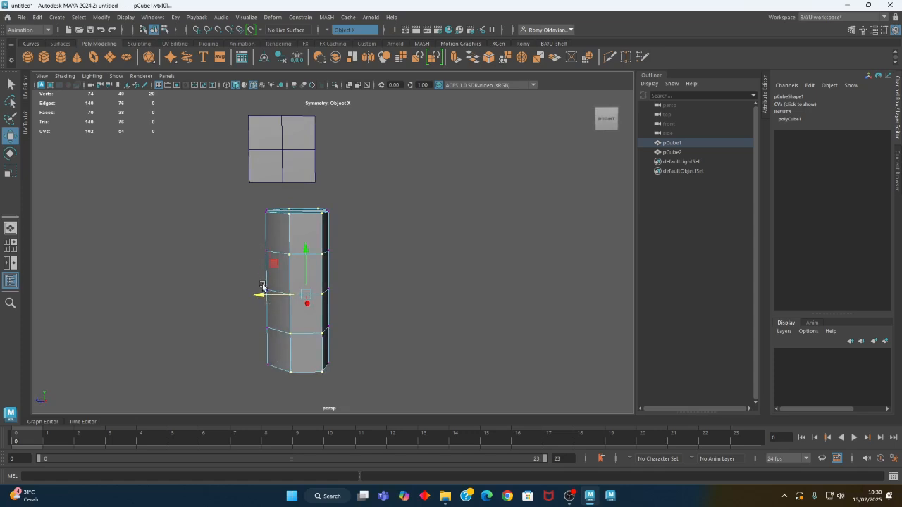
{"action": "mouse_move", "coordinate": [370, 289]}
{"action": "left_mouse_down", "text": "alt"}
{"action": "mouse_move", "coordinate": [292, 288]}
{"action": "mouse_move", "coordinate": [362, 284]}
{"action": "mouse_move", "coordinate": [388, 258]}
{"action": "mouse_move", "coordinate": [332, 258]}
{"action": "mouse_move", "coordinate": [272, 289]}
{"action": "mouse_move", "coordinate": [459, 278]}
{"action": "mouse_move", "coordinate": [367, 280]}
{"action": "left_mouse_up", "text": "alt"}
{"action": "left_click_drag", "start_coordinate": [259, 202], "coordinate": [244, 255]}
{"action": "right_click_drag", "start_coordinate": [244, 255], "coordinate": [288, 220], "text": "alt"}
{"action": "middle_click_drag", "start_coordinate": [288, 220], "coordinate": [293, 251], "text": "alt"}
{"action": "left_click_drag", "start_coordinate": [211, 236], "coordinate": [235, 238]}
Move the torso's bottom front vertices backward, and pull the bottom centre vertices inward and down into a narrow crotch
{"action": "middle_click_drag", "start_coordinate": [360, 352], "coordinate": [356, 318], "text": "alt"}
{"action": "left_click_drag", "start_coordinate": [357, 318], "coordinate": [350, 310], "text": "alt"}
{"action": "middle_click_drag", "start_coordinate": [379, 356], "coordinate": [369, 301], "text": "alt"}
{"action": "left_click_drag", "start_coordinate": [248, 342], "coordinate": [247, 334], "text": "alt"}
{"action": "left_click_drag", "start_coordinate": [218, 304], "coordinate": [247, 343]}
{"action": "left_click_drag", "start_coordinate": [197, 322], "coordinate": [362, 329]}
{"action": "middle_click_drag", "start_coordinate": [385, 292], "coordinate": [374, 310]}
{"action": "mouse_move", "coordinate": [415, 328]}
{"action": "left_mouse_down", "text": "alt"}
{"action": "mouse_move", "coordinate": [302, 346]}
{"action": "mouse_move", "coordinate": [420, 343]}
{"action": "left_mouse_up", "text": "alt"}
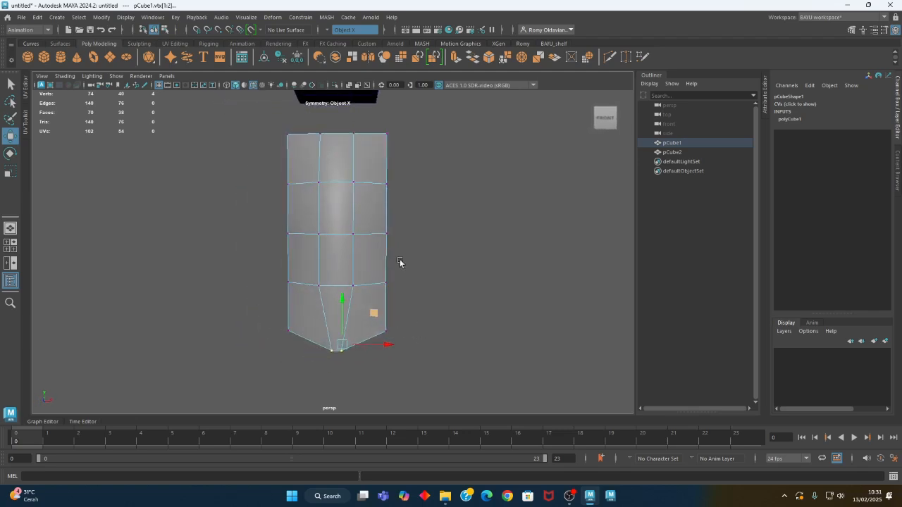
Pull the torso's top outer corner vertices inward and slightly down to shape the shoulders
{"action": "left_click_drag", "start_coordinate": [409, 259], "coordinate": [401, 215]}
{"action": "left_click_drag", "start_coordinate": [382, 148], "coordinate": [358, 161]}
{"action": "right_click_drag", "start_coordinate": [437, 217], "coordinate": [343, 249], "text": "alt"}
{"action": "left_click_drag", "start_coordinate": [373, 250], "coordinate": [338, 266], "text": "alt"}
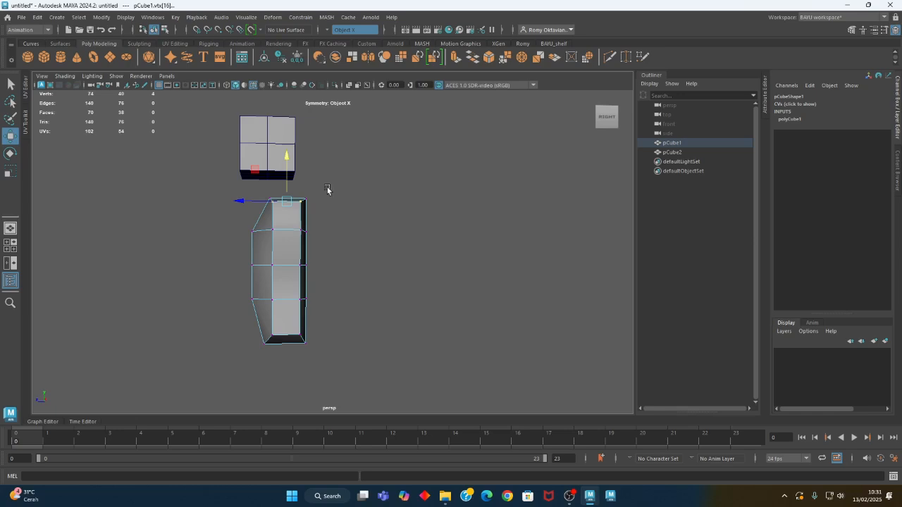
Shift the torso's two lowest vertex rows slightly forward and reshape the waist and bottom corner vertices
{"action": "left_click_drag", "start_coordinate": [329, 281], "coordinate": [211, 374]}
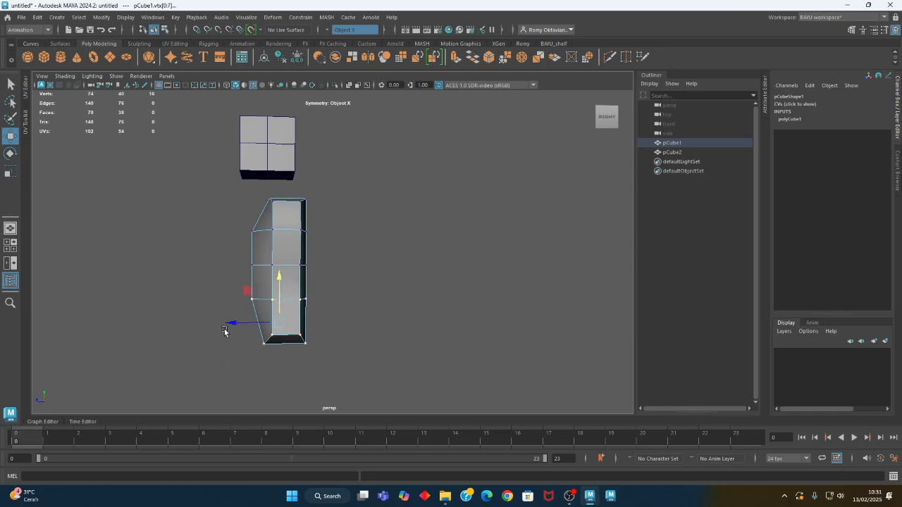
{"action": "left_click_drag", "start_coordinate": [235, 325], "coordinate": [230, 323]}
{"action": "left_click_drag", "start_coordinate": [333, 255], "coordinate": [356, 328]}
{"action": "left_click", "coordinate": [342, 335]}
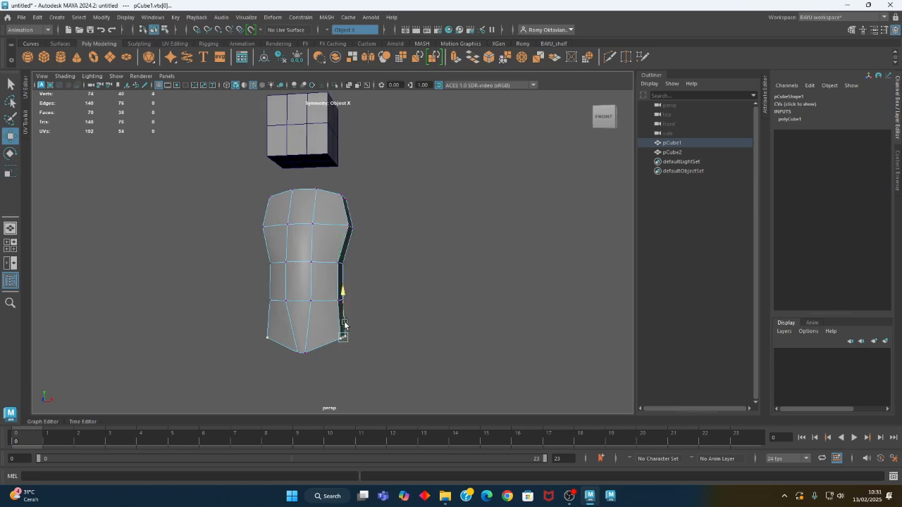
Select the upper cube and move it backward to about 5.4 on the Z axis
{"action": "left_click_drag", "start_coordinate": [402, 255], "coordinate": [355, 184], "text": "alt"}
{"action": "left_click", "coordinate": [354, 185]}
{"action": "left_click_drag", "start_coordinate": [307, 217], "coordinate": [261, 216], "text": "alt"}
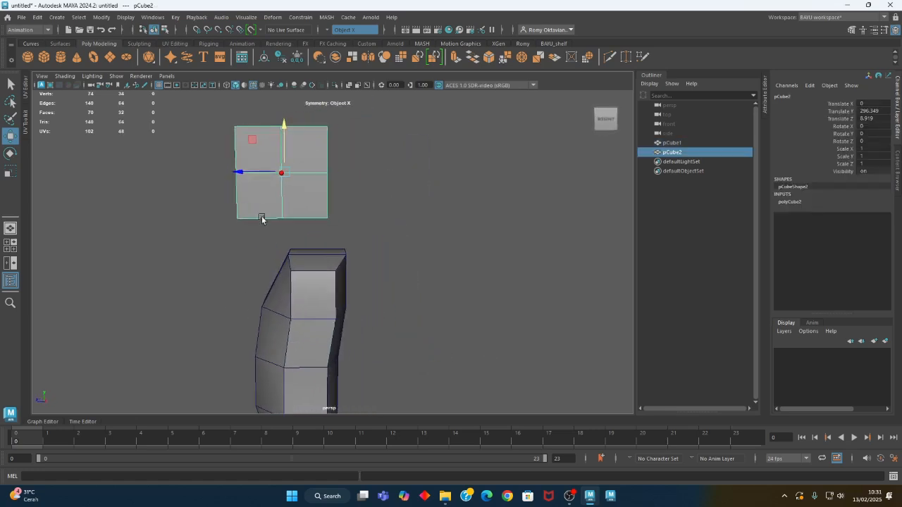
{"action": "left_click_drag", "start_coordinate": [246, 172], "coordinate": [244, 171]}
{"action": "left_click_drag", "start_coordinate": [244, 171], "coordinate": [343, 215], "text": "alt"}
Scale the outer side vertices of the upper cube inward along Y and Z to bevel its sides
{"action": "right_click_drag", "start_coordinate": [433, 137], "coordinate": [391, 135]}
{"action": "left_click_drag", "start_coordinate": [391, 135], "coordinate": [307, 251], "text": "alt"}
{"action": "key", "text": "r"}
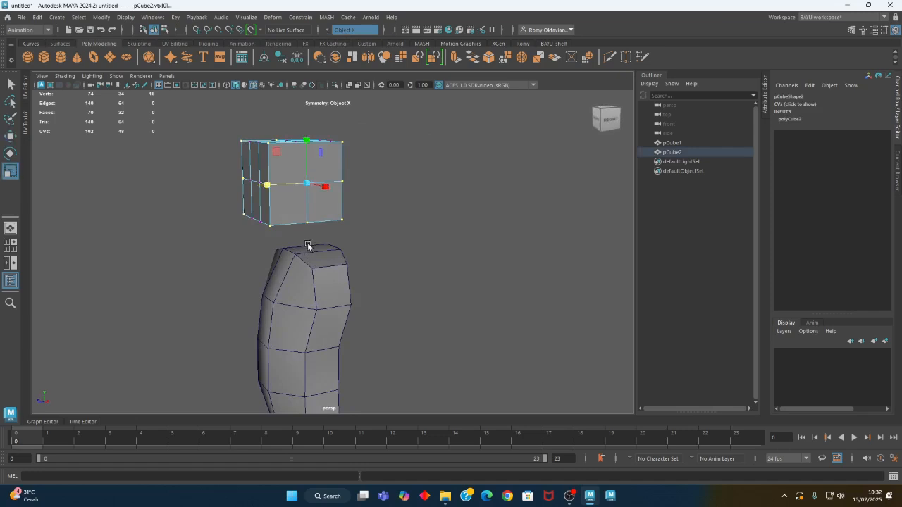
{"action": "left_click_drag", "start_coordinate": [301, 213], "coordinate": [298, 194], "text": "alt"}
{"action": "left_click_drag", "start_coordinate": [350, 236], "coordinate": [316, 224], "text": "alt"}
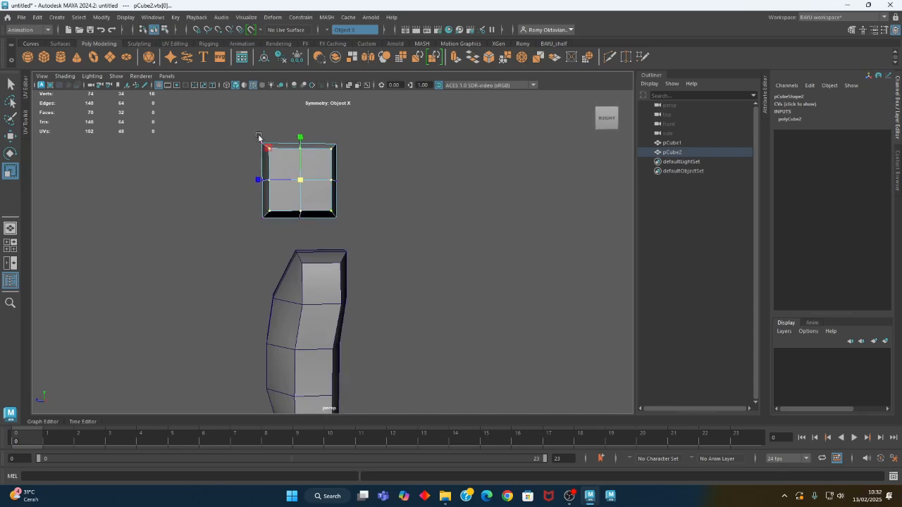
Raise the head's middle vertex row slightly, and move its lower back vertices up to slope the base of the skull
{"action": "left_click_drag", "start_coordinate": [229, 160], "coordinate": [374, 201]}
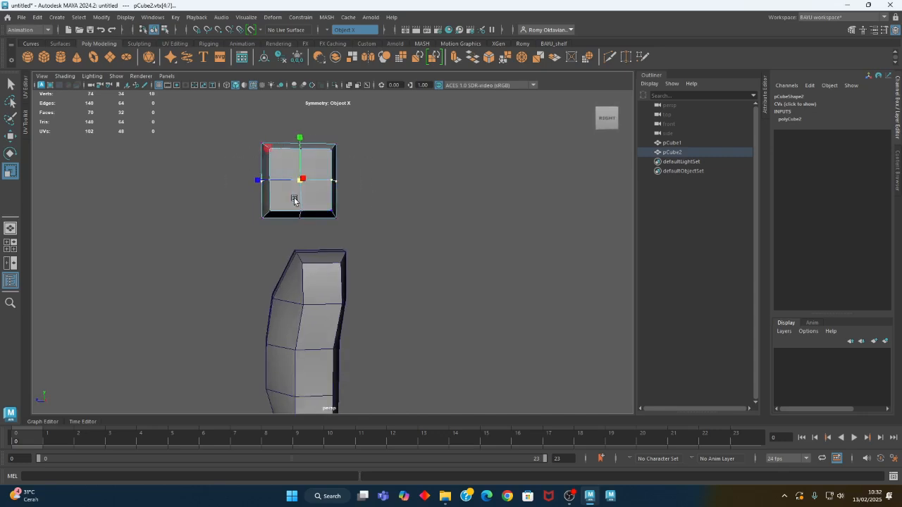
{"action": "key", "text": "w"}
{"action": "left_click_drag", "start_coordinate": [298, 164], "coordinate": [301, 156]}
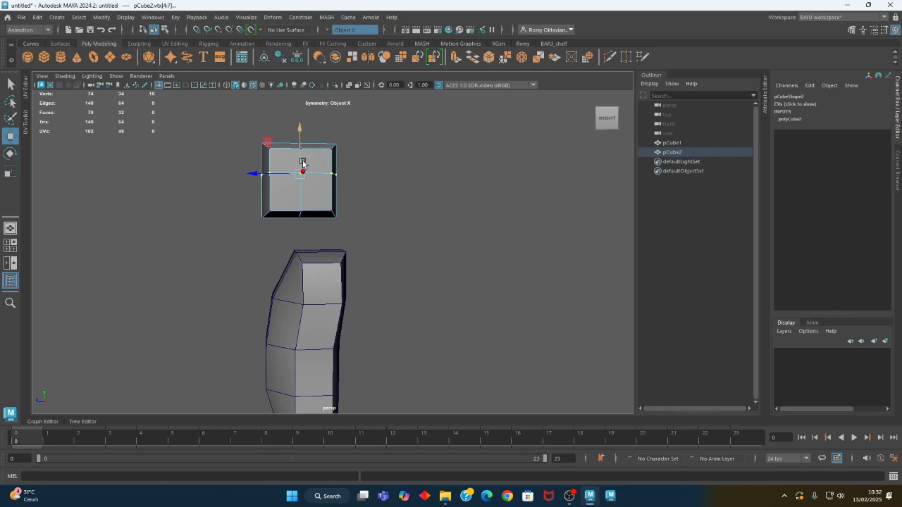
{"action": "left_click_drag", "start_coordinate": [308, 195], "coordinate": [354, 241], "text": "alt"}
{"action": "left_click_drag", "start_coordinate": [339, 182], "coordinate": [332, 288], "text": "alt"}
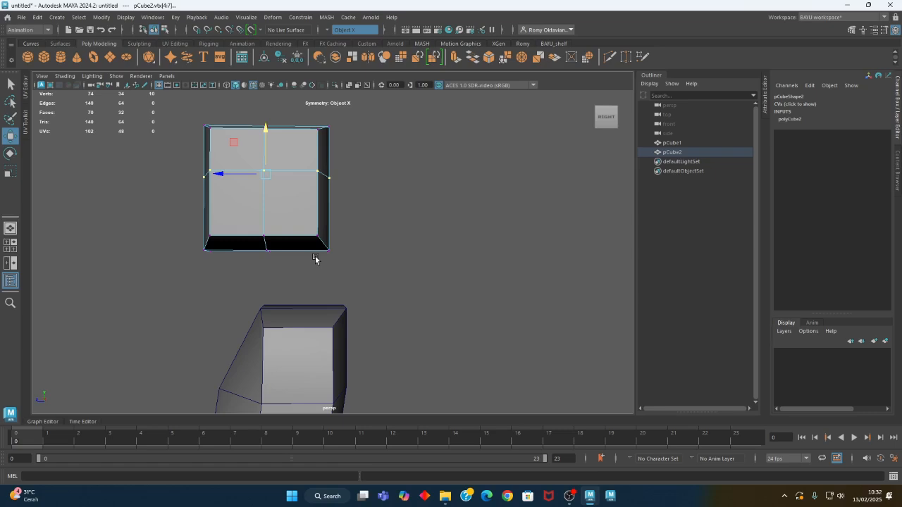
{"action": "left_click_drag", "start_coordinate": [350, 208], "coordinate": [319, 272]}
{"action": "left_click_drag", "start_coordinate": [323, 227], "coordinate": [322, 202]}
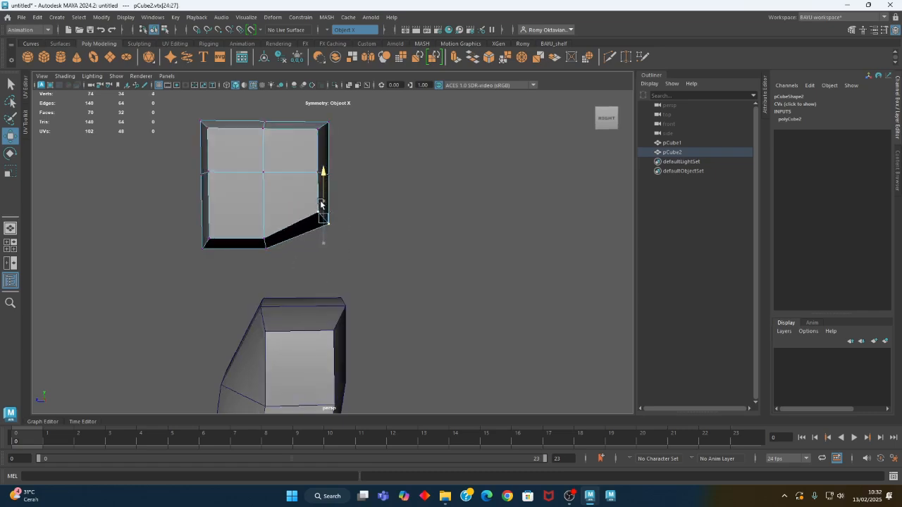
Move the outer side vertices of the head slightly inward along X to narrow it
{"action": "left_click_drag", "start_coordinate": [373, 234], "coordinate": [458, 282], "text": "alt"}
{"action": "left_click_drag", "start_coordinate": [447, 228], "coordinate": [403, 234], "text": "alt"}
{"action": "left_click_drag", "start_coordinate": [407, 130], "coordinate": [387, 293]}
{"action": "left_click_drag", "start_coordinate": [398, 224], "coordinate": [386, 223]}
Return the head to object mode and lower it to about 290.6 on the Y axis
{"action": "left_click_drag", "start_coordinate": [419, 275], "coordinate": [341, 218], "text": "alt"}
{"action": "right_click_drag", "start_coordinate": [448, 126], "coordinate": [504, 115]}
{"action": "left_click", "coordinate": [398, 176]}
{"action": "left_click", "coordinate": [263, 201]}
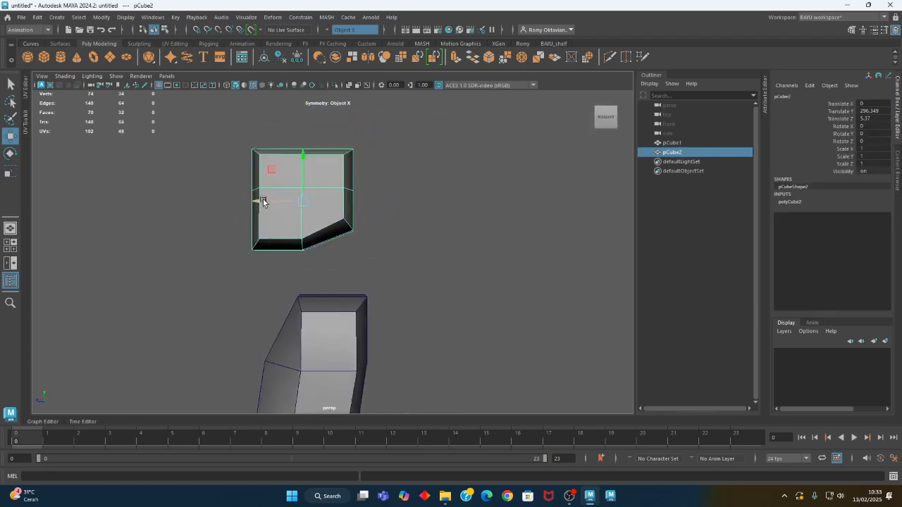
{"action": "left_click_drag", "start_coordinate": [303, 157], "coordinate": [302, 167]}
{"action": "left_click_drag", "start_coordinate": [318, 213], "coordinate": [325, 254], "text": "alt"}
Select the torso and the head together and switch to the Modeling menu set
{"action": "left_click_drag", "start_coordinate": [299, 192], "coordinate": [407, 310], "text": "alt"}
{"action": "left_click", "coordinate": [399, 304]}
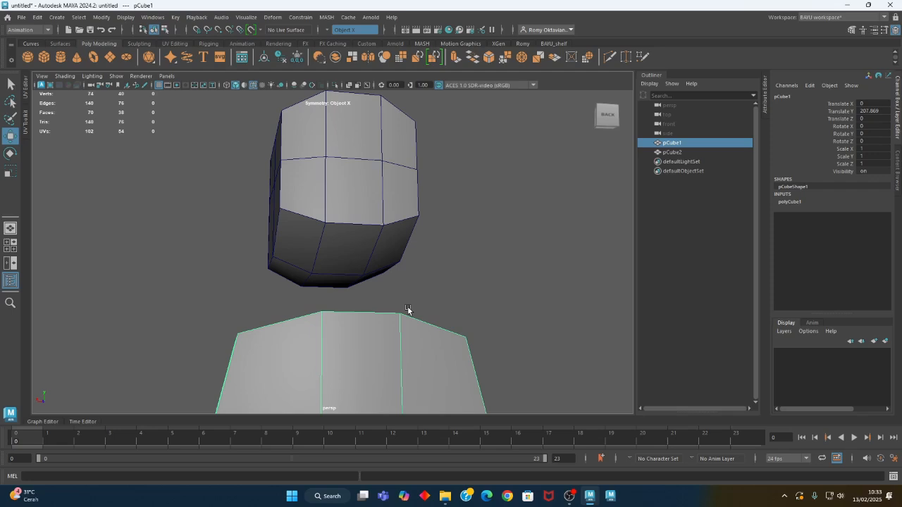
{"action": "left_click_drag", "start_coordinate": [389, 293], "coordinate": [335, 263], "text": "alt"}
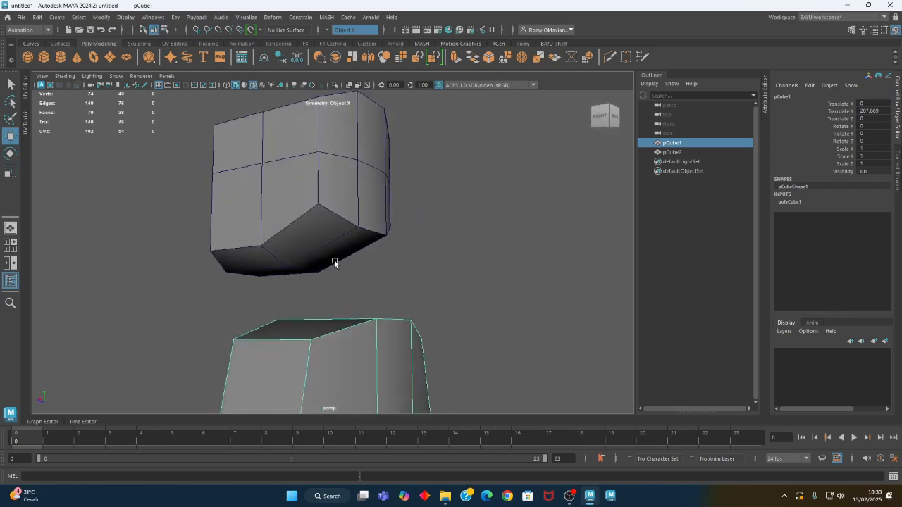
{"action": "left_click", "coordinate": [359, 218], "text": "shift"}
{"action": "left_click_drag", "start_coordinate": [412, 289], "coordinate": [314, 211], "text": "alt"}
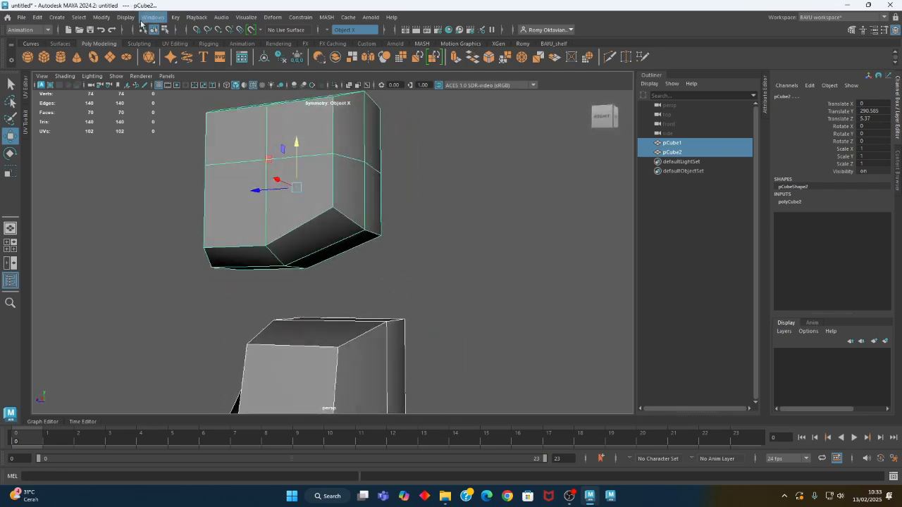
{"action": "left_click", "coordinate": [13, 32]}
{"action": "left_click", "coordinate": [22, 41]}
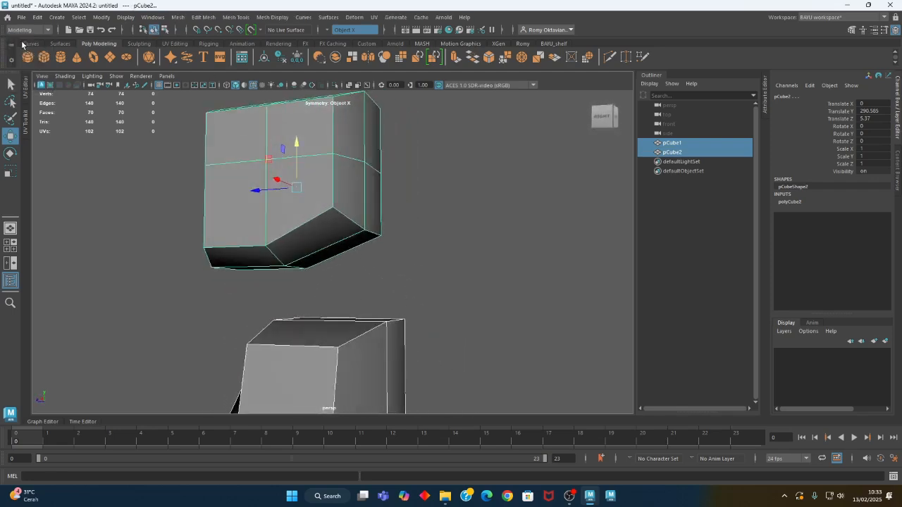
{"action": "left_click", "coordinate": [178, 17]}
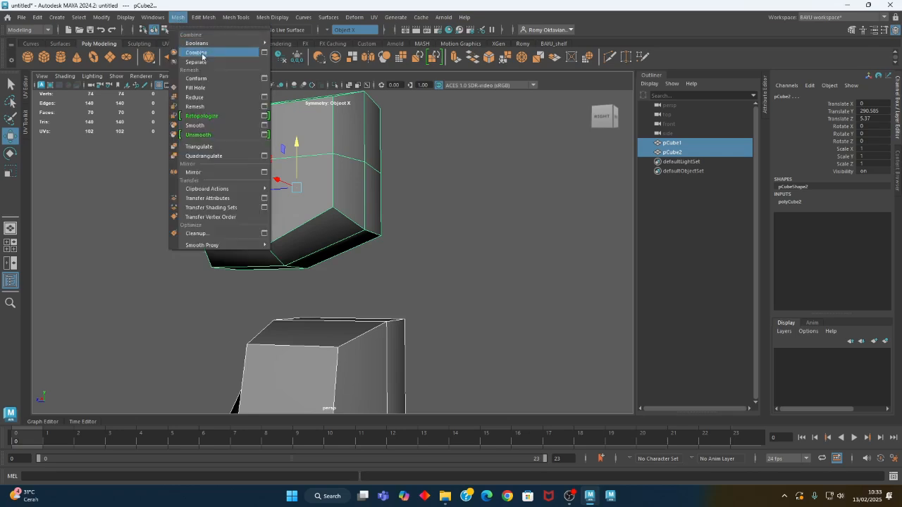
{"action": "left_click", "coordinate": [198, 53]}
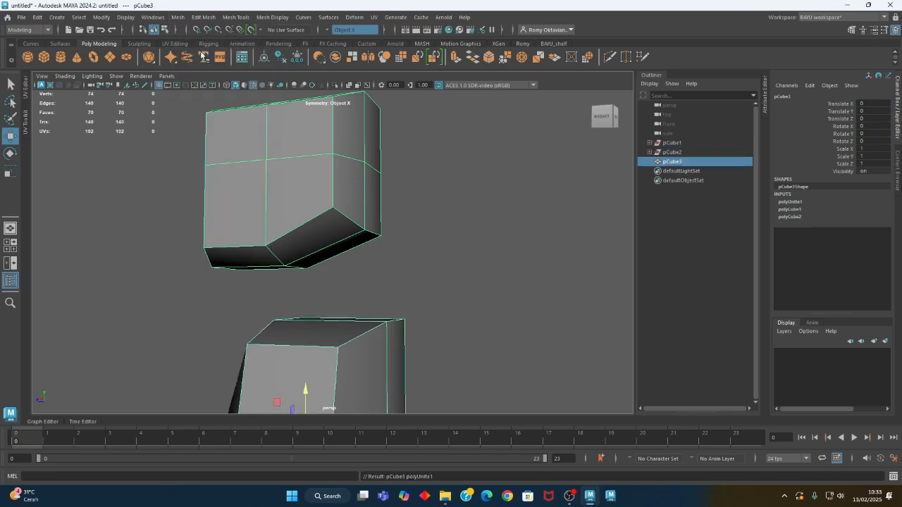
{"action": "key", "text": "ctrl+z"}
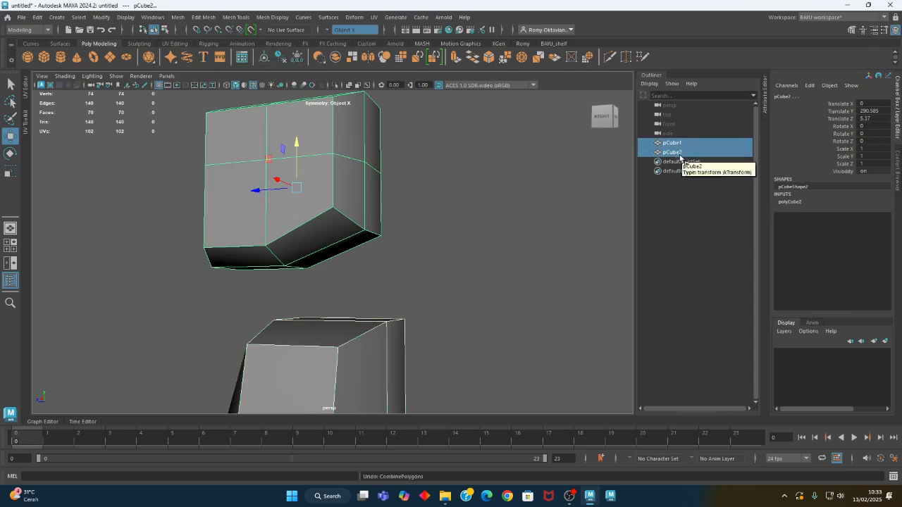
Combine the selected torso and head into a single mesh
{"action": "left_click", "coordinate": [177, 17]}
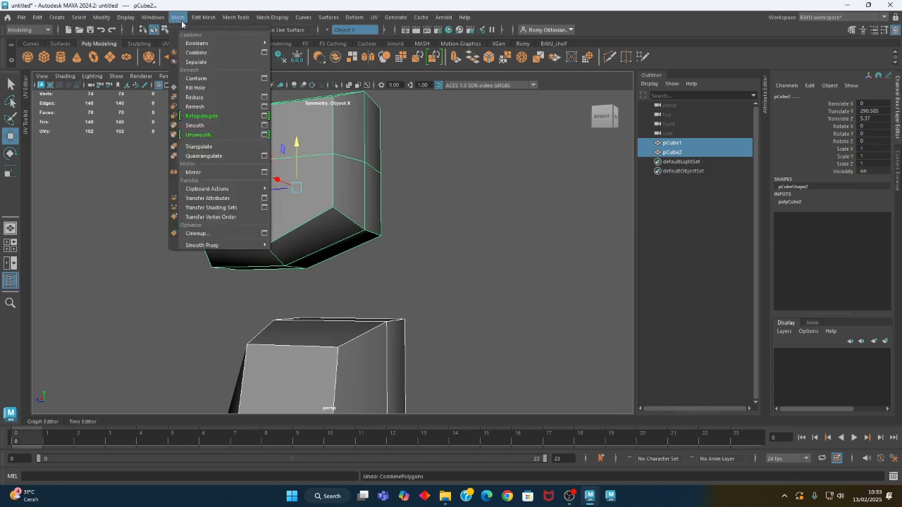
{"action": "left_click", "coordinate": [208, 54]}
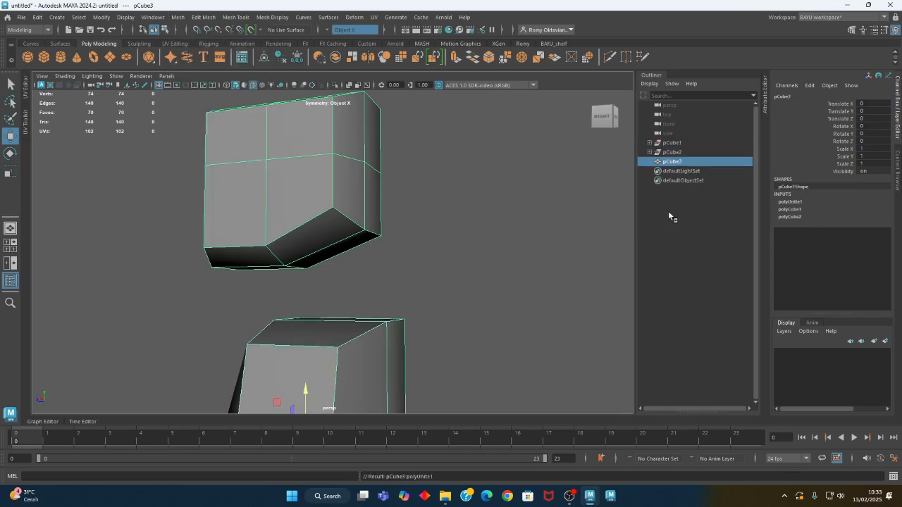
{"action": "middle_click_drag", "start_coordinate": [670, 152], "coordinate": [678, 153]}
Delete the central rear face under the head and the central top face of the torso to open the neck connection
{"action": "left_click_drag", "start_coordinate": [362, 317], "coordinate": [361, 195], "text": "alt"}
{"action": "left_click_drag", "start_coordinate": [350, 245], "coordinate": [393, 309], "text": "alt"}
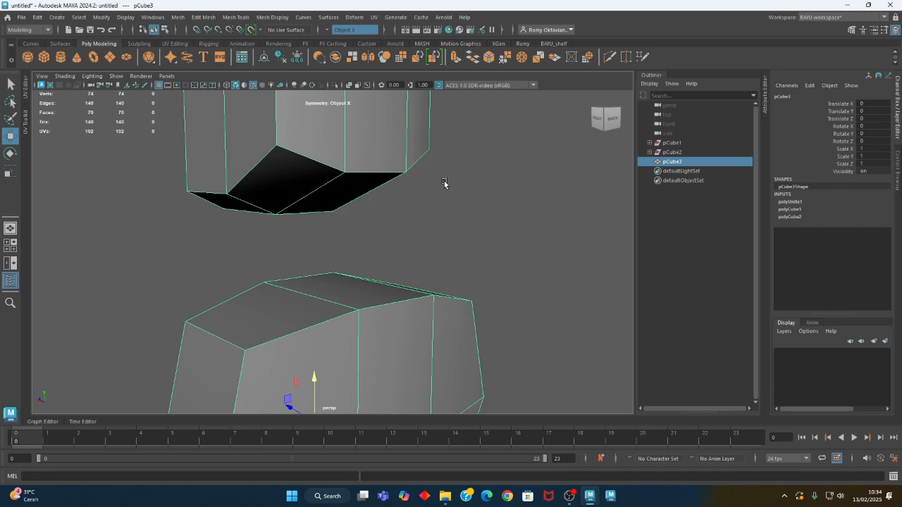
{"action": "left_click_drag", "start_coordinate": [420, 240], "coordinate": [399, 245], "text": "alt"}
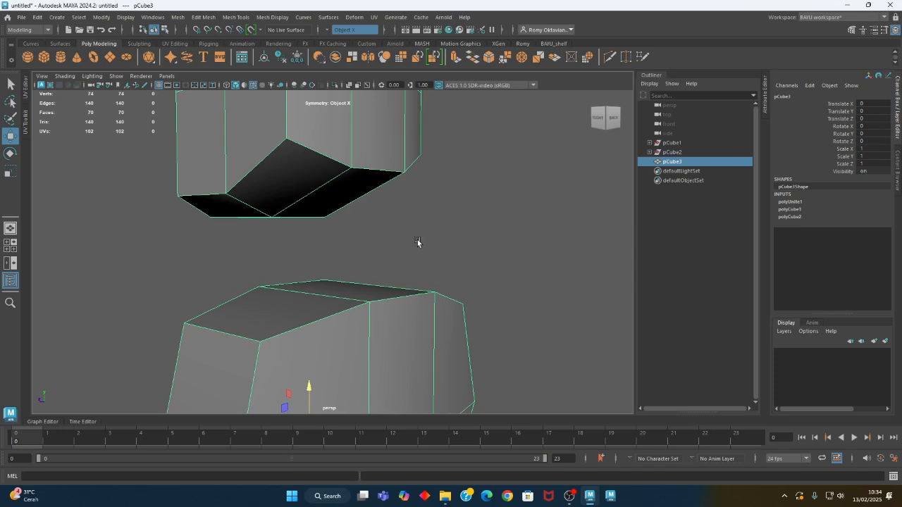
{"action": "left_click_drag", "start_coordinate": [418, 239], "coordinate": [410, 238], "text": "alt"}
{"action": "left_click_drag", "start_coordinate": [468, 186], "coordinate": [466, 192], "text": "alt"}
{"action": "right_click_drag", "start_coordinate": [486, 150], "coordinate": [499, 218]}
{"action": "left_click", "coordinate": [342, 204]}
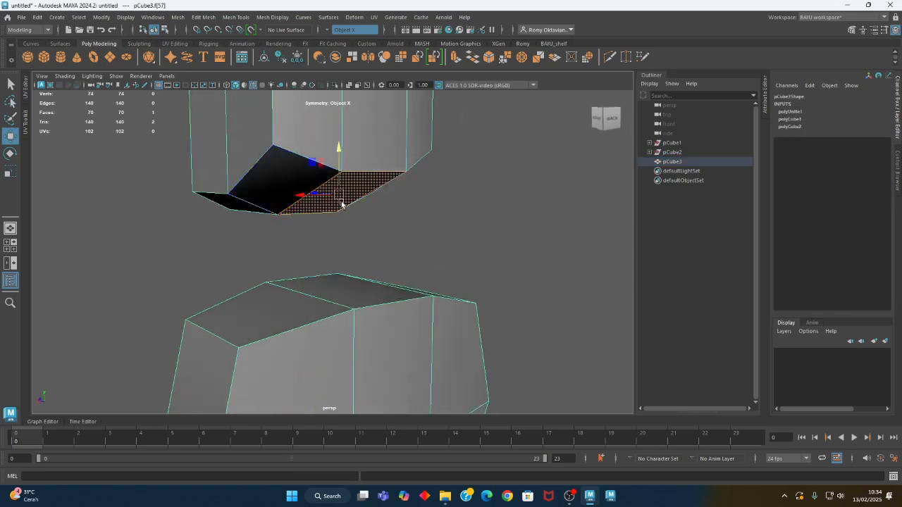
{"action": "left_click", "coordinate": [348, 296], "text": "shift"}
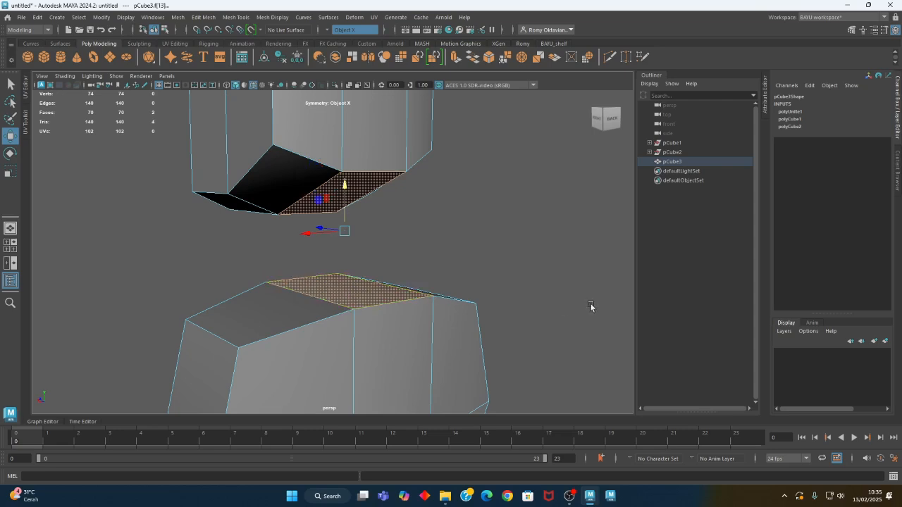
{"action": "left_click", "coordinate": [357, 151], "text": "shift"}
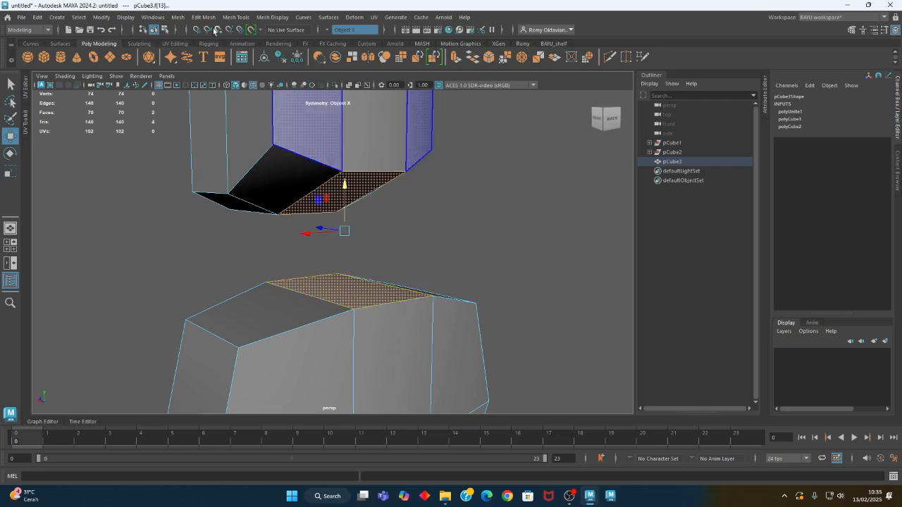
{"action": "left_click", "coordinate": [204, 17]}
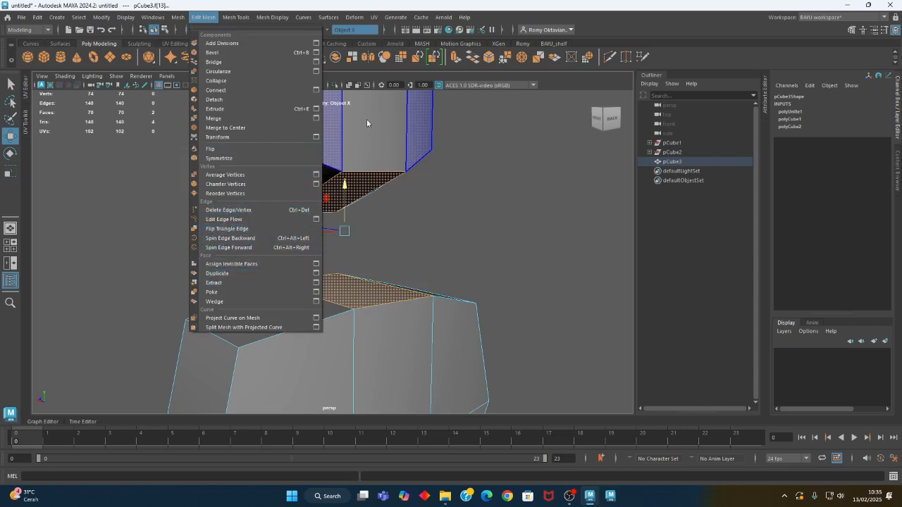
{"action": "left_click", "coordinate": [644, 24]}
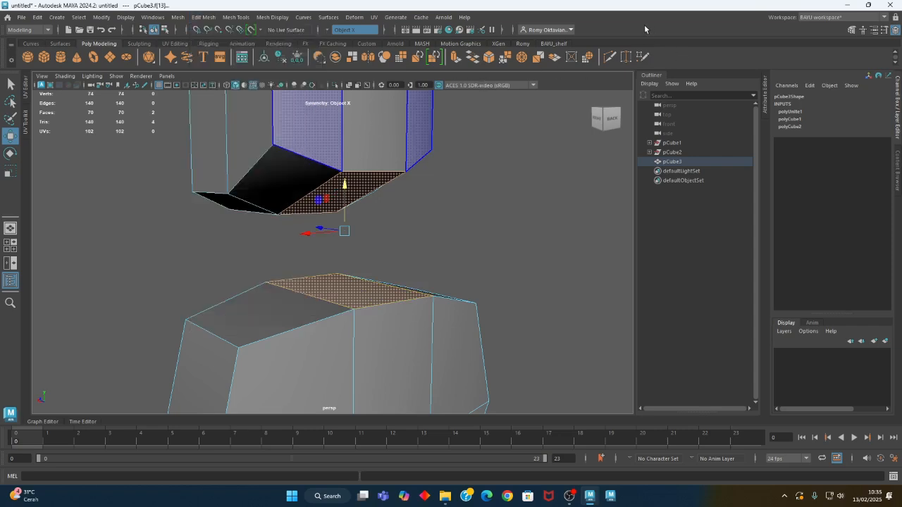
{"action": "key", "text": "Delete"}
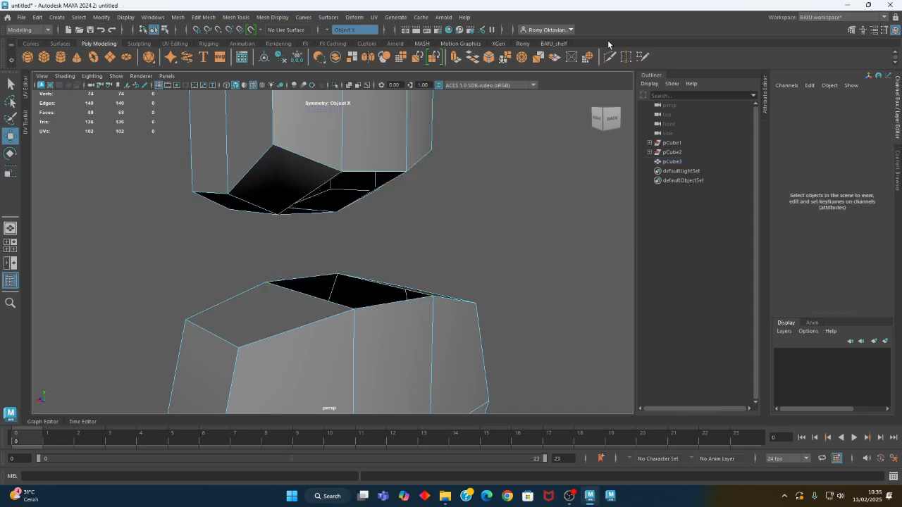
Bridge the open border edges under the head to the open border edges on top of the torso to form the neck
{"action": "left_click_drag", "start_coordinate": [346, 185], "coordinate": [451, 194], "text": "alt"}
{"action": "right_click_drag", "start_coordinate": [469, 169], "coordinate": [472, 150]}
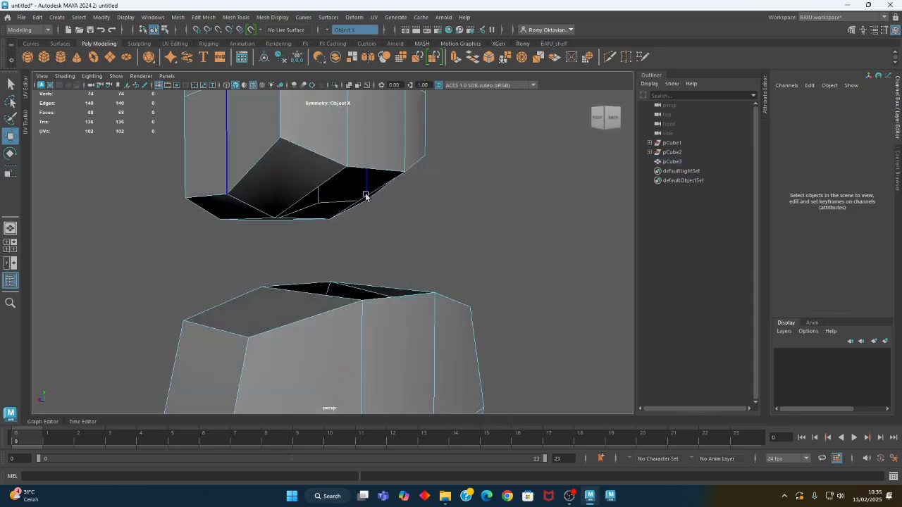
{"action": "left_click_drag", "start_coordinate": [368, 193], "coordinate": [362, 173], "text": "alt"}
{"action": "left_click", "coordinate": [364, 165]}
{"action": "key", "text": "ctrl+z"}
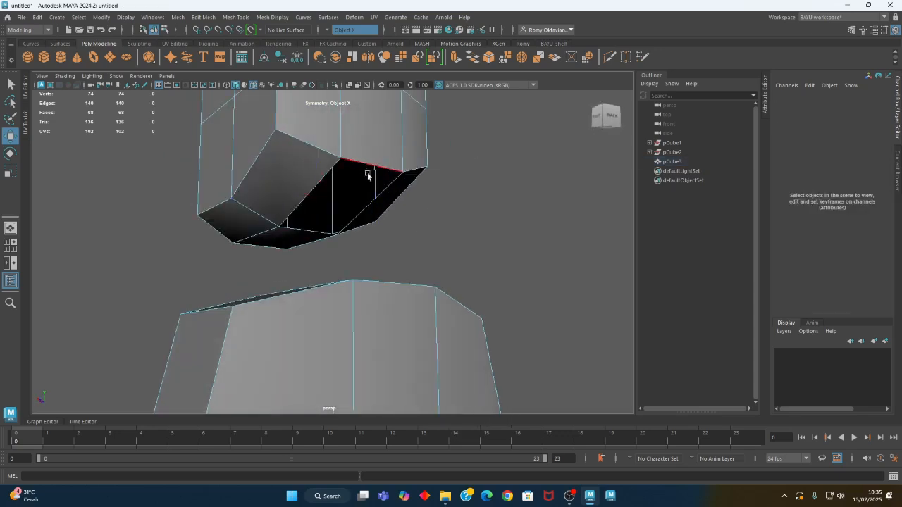
{"action": "left_click_drag", "start_coordinate": [431, 227], "coordinate": [404, 230], "text": "alt"}
{"action": "left_click", "coordinate": [362, 165]}
{"action": "left_click_drag", "start_coordinate": [362, 165], "coordinate": [430, 307], "text": "alt"}
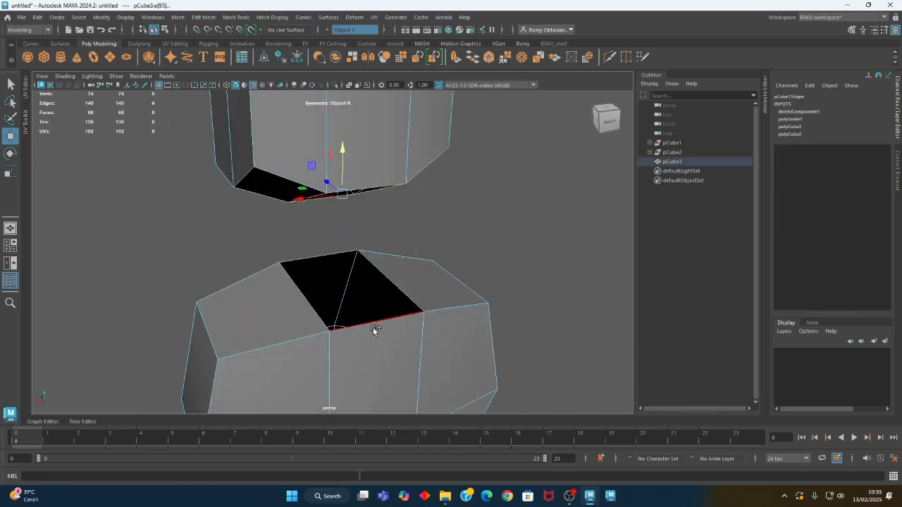
{"action": "double_click", "coordinate": [386, 319], "text": "shift"}
{"action": "left_click_drag", "start_coordinate": [416, 341], "coordinate": [434, 330], "text": "alt"}
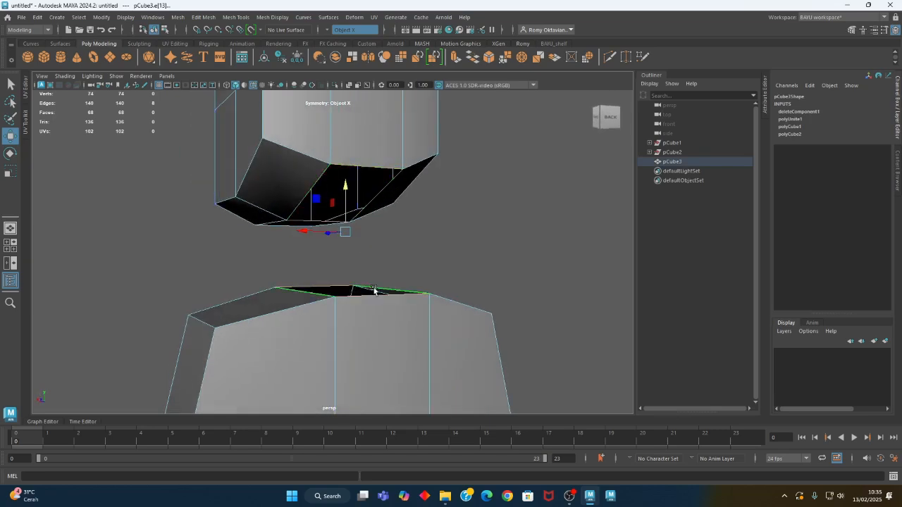
{"action": "left_click", "coordinate": [210, 20]}
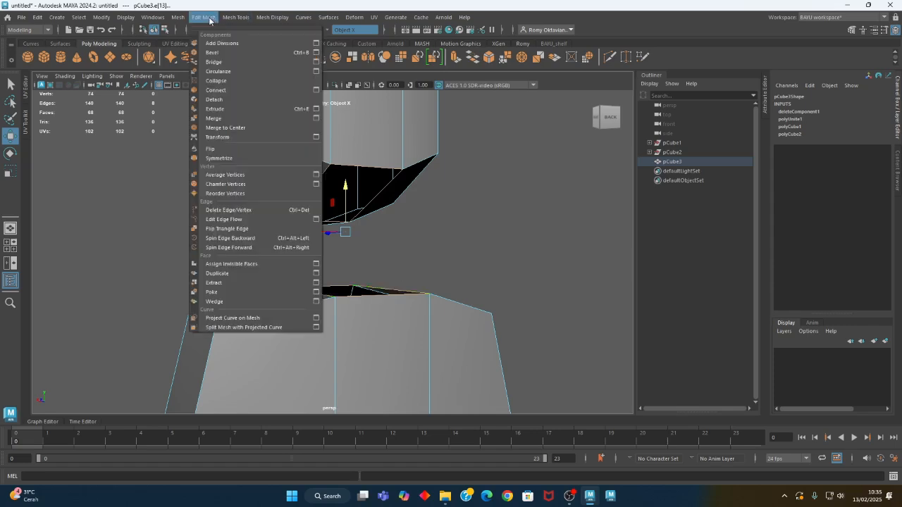
{"action": "left_click", "coordinate": [226, 63]}
Examine the bridged neck and the torso silhouette from the front and the side
{"action": "left_click_drag", "start_coordinate": [360, 254], "coordinate": [384, 322], "text": "alt"}
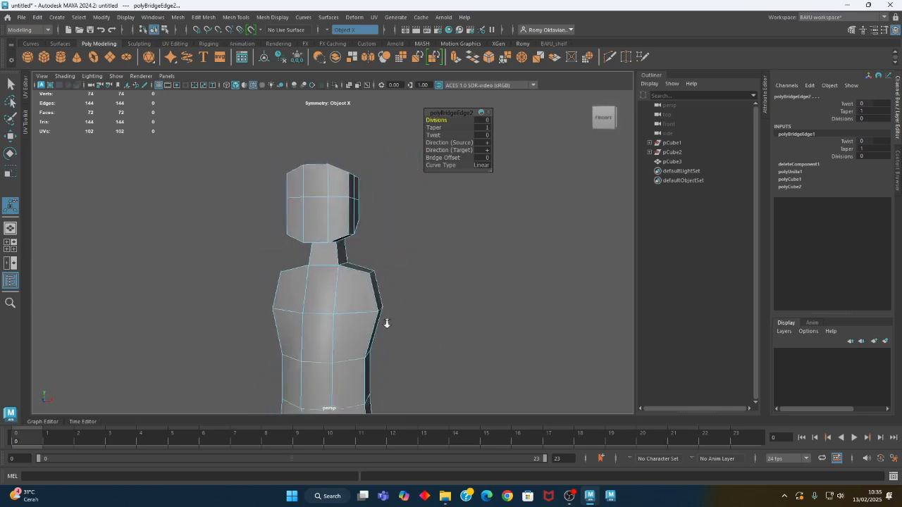
{"action": "right_click_drag", "start_coordinate": [385, 322], "coordinate": [327, 346], "text": "alt"}
{"action": "left_click_drag", "start_coordinate": [327, 345], "coordinate": [397, 337], "text": "alt"}
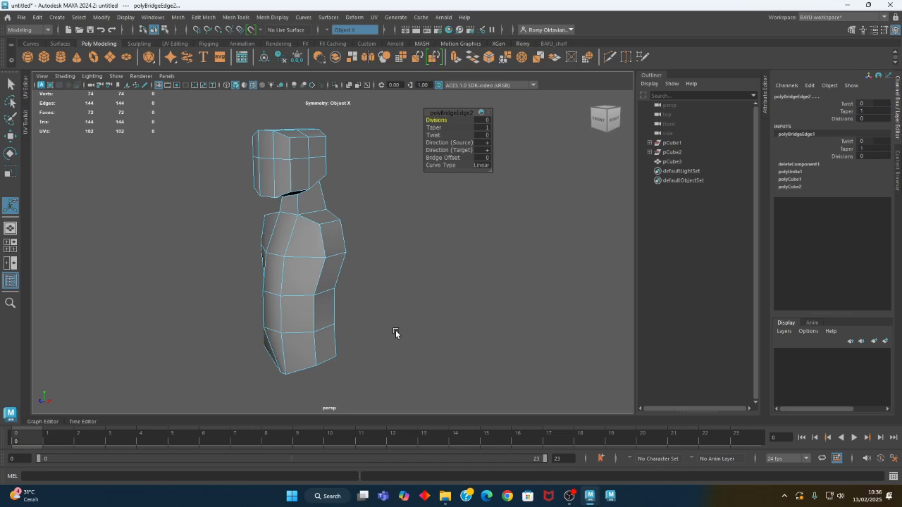
{"action": "left_click_drag", "start_coordinate": [303, 190], "coordinate": [379, 247], "text": "alt"}
{"action": "middle_click_drag", "start_coordinate": [415, 350], "coordinate": [399, 288], "text": "alt"}
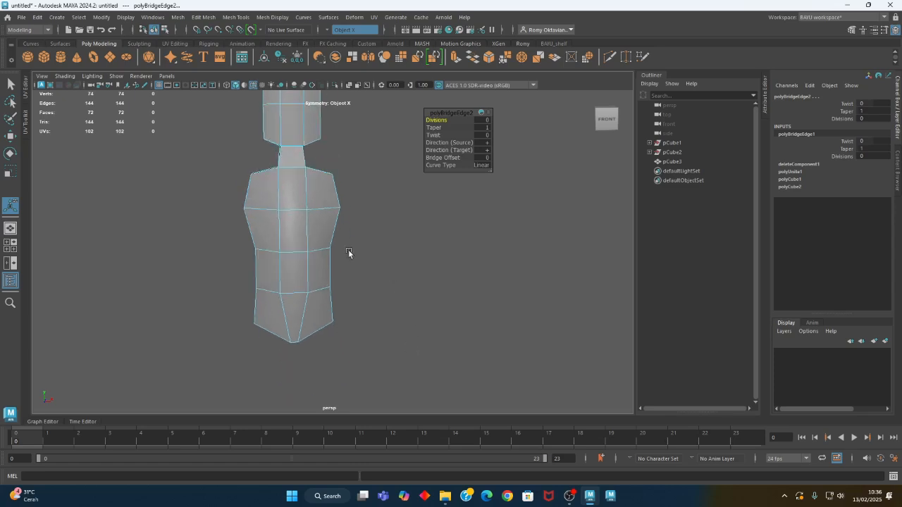
{"action": "left_click_drag", "start_coordinate": [366, 252], "coordinate": [303, 280], "text": "alt"}
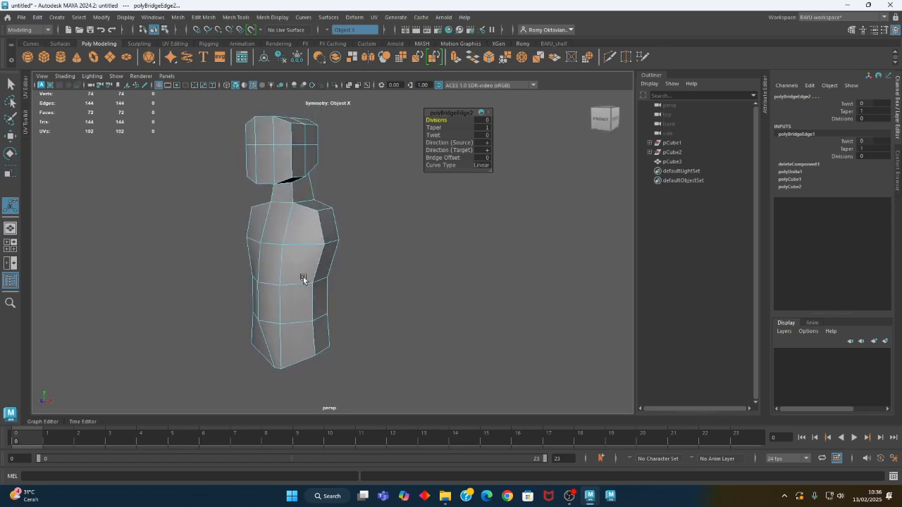
{"action": "middle_click_drag", "start_coordinate": [291, 196], "coordinate": [283, 226], "text": "alt"}
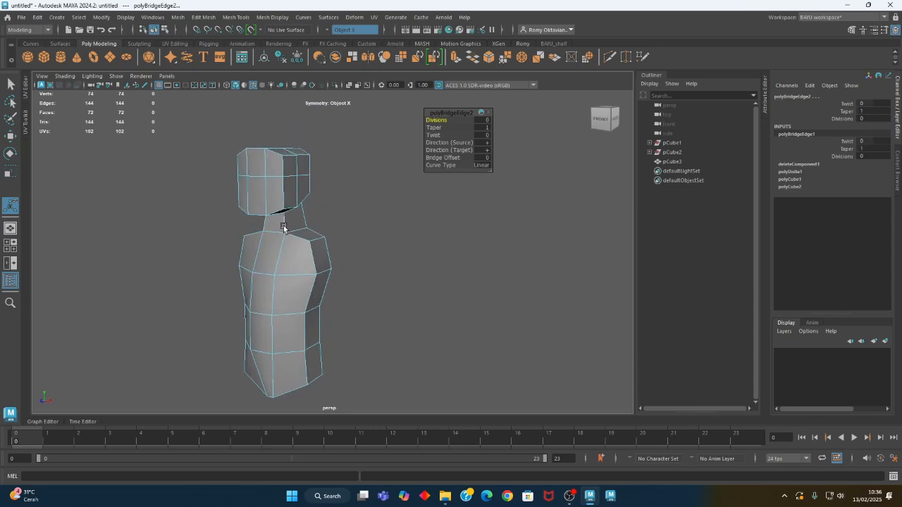
{"action": "left_click_drag", "start_coordinate": [307, 255], "coordinate": [285, 279], "text": "alt"}
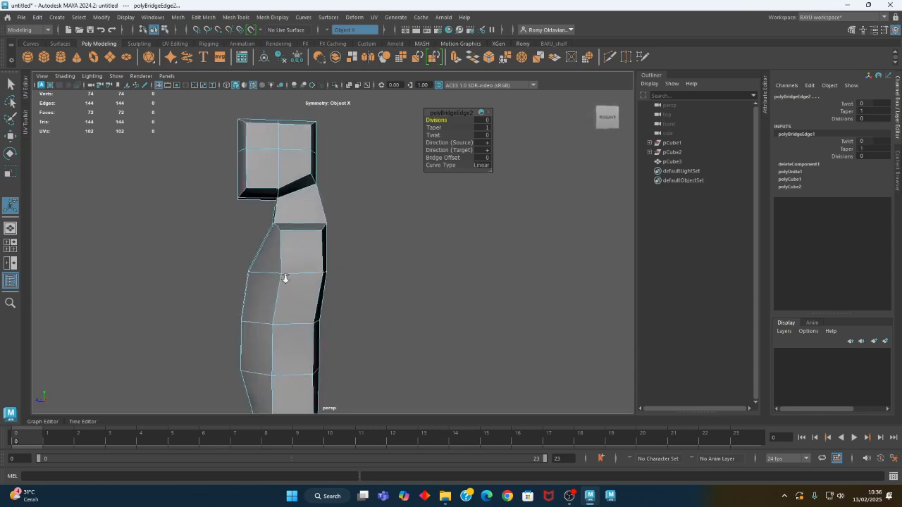
{"action": "scroll", "coordinate": [285, 278], "scroll_direction": "up", "scroll_amount": 4}
{"action": "left_click_drag", "start_coordinate": [280, 224], "coordinate": [269, 267], "text": "alt"}
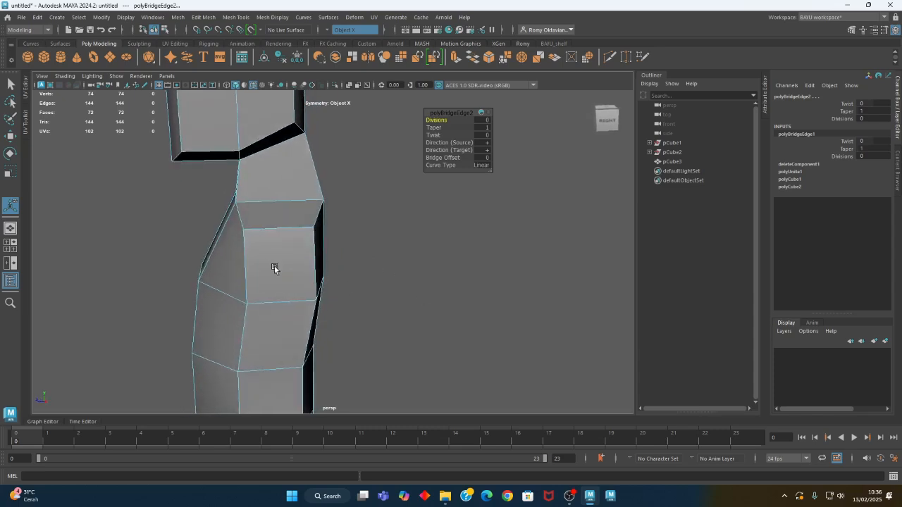
In wireframe display, select the front neck-base and shoulder vertices and move them slightly backward
{"action": "left_click", "coordinate": [289, 211]}
{"action": "key", "text": "4"}
{"action": "left_click_drag", "start_coordinate": [289, 211], "coordinate": [276, 246], "text": "alt"}
{"action": "left_click", "coordinate": [211, 235]}
{"action": "right_click_drag", "start_coordinate": [115, 197], "coordinate": [92, 203]}
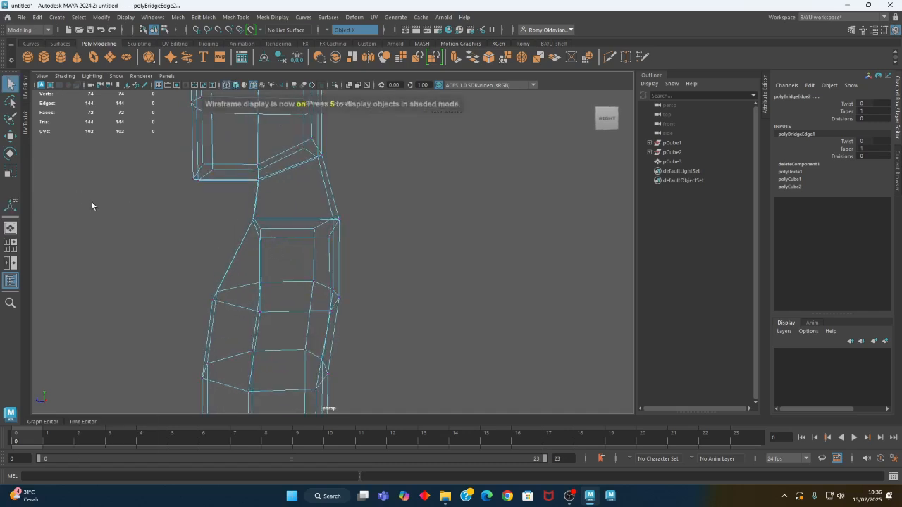
{"action": "left_click_drag", "start_coordinate": [228, 195], "coordinate": [298, 256]}
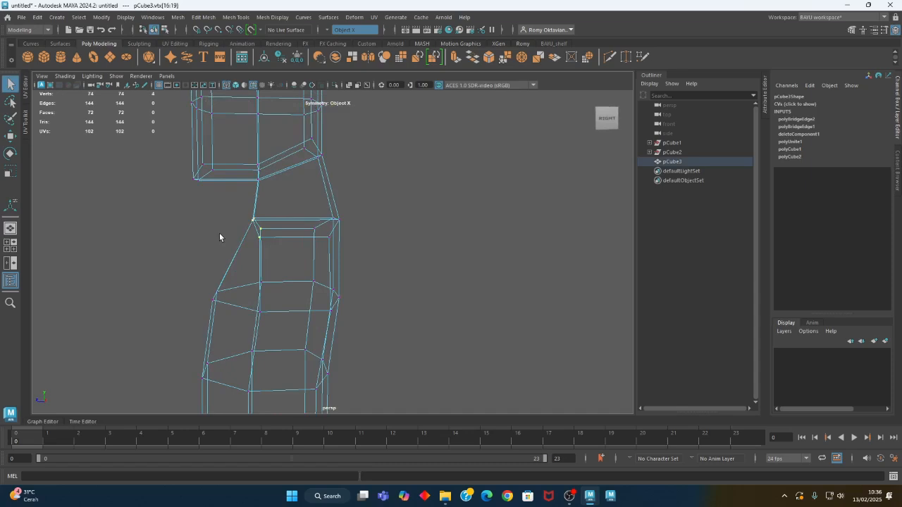
{"action": "key", "text": "w"}
{"action": "left_click_drag", "start_coordinate": [215, 224], "coordinate": [232, 225]}
{"action": "left_click_drag", "start_coordinate": [275, 288], "coordinate": [363, 288], "text": "alt"}
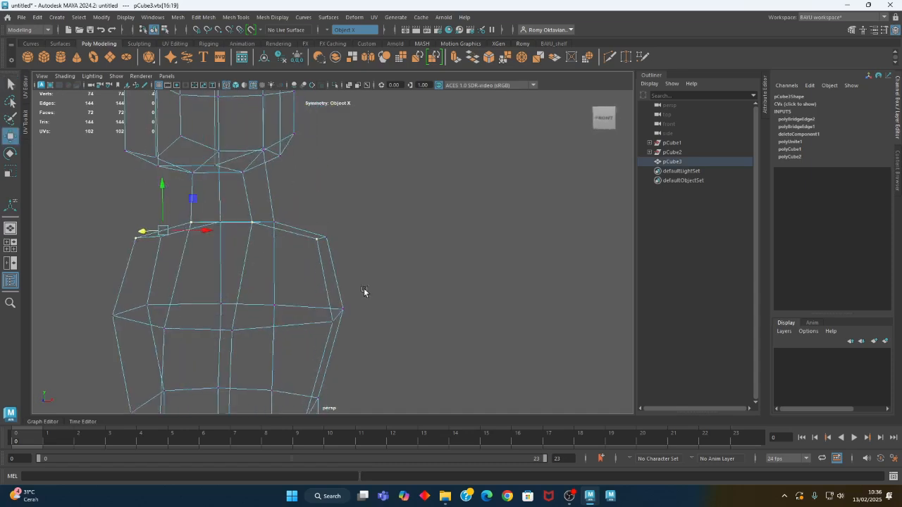
Lower the front neck-base vertices so the neck base slopes down toward the chest
{"action": "left_click", "coordinate": [251, 226]}
{"action": "left_click_drag", "start_coordinate": [282, 224], "coordinate": [357, 204], "text": "alt"}
{"action": "left_click_drag", "start_coordinate": [345, 167], "coordinate": [297, 186]}
{"action": "left_click_drag", "start_coordinate": [288, 250], "coordinate": [295, 248], "text": "alt"}
Shift the head's middle vertex column backward and adjust the crown vertices to round the top of the head
{"action": "left_click_drag", "start_coordinate": [241, 114], "coordinate": [286, 278]}
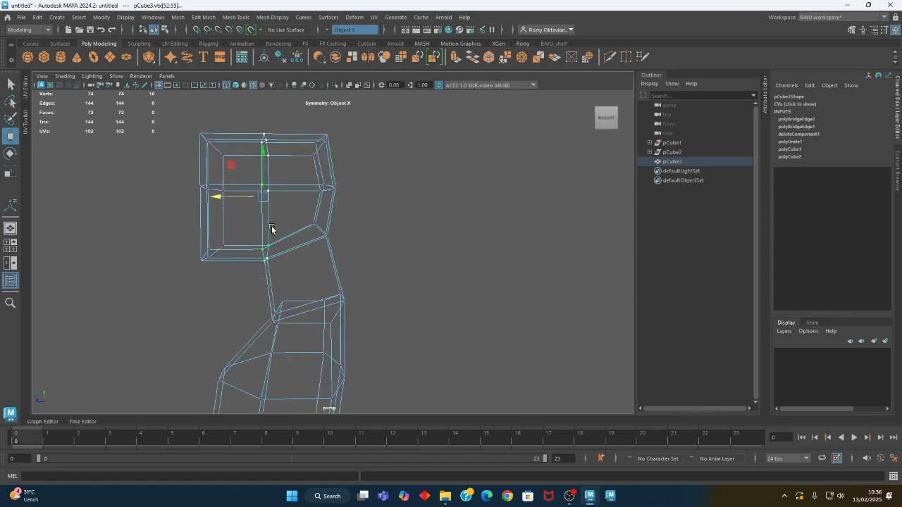
{"action": "left_click_drag", "start_coordinate": [243, 199], "coordinate": [255, 200]}
{"action": "left_click_drag", "start_coordinate": [262, 118], "coordinate": [306, 174]}
{"action": "left_click_drag", "start_coordinate": [273, 118], "coordinate": [270, 228]}
Lower the chin vertices and adjust the front vertices at eye and forehead level to shape the face profile
{"action": "left_click_drag", "start_coordinate": [158, 233], "coordinate": [224, 285]}
{"action": "left_click_drag", "start_coordinate": [163, 228], "coordinate": [169, 245]}
{"action": "left_click_drag", "start_coordinate": [187, 169], "coordinate": [237, 202]}
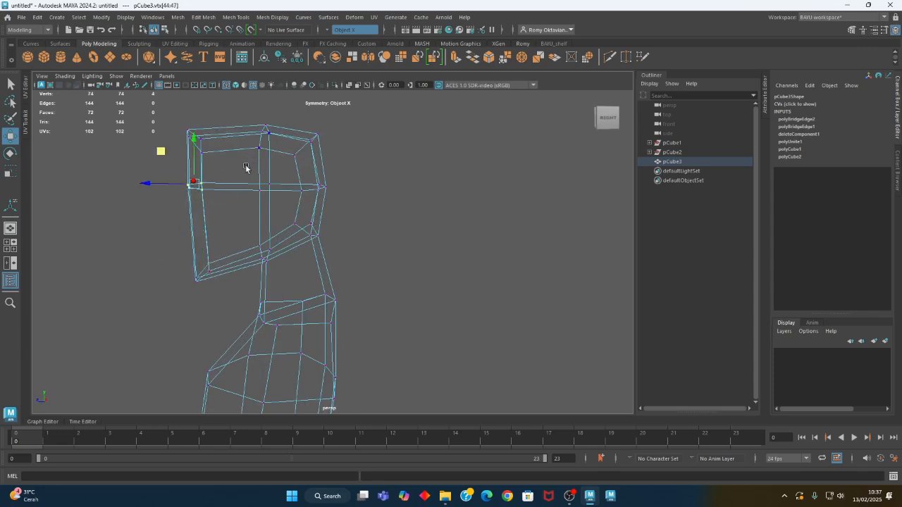
{"action": "left_click_drag", "start_coordinate": [163, 112], "coordinate": [194, 135]}
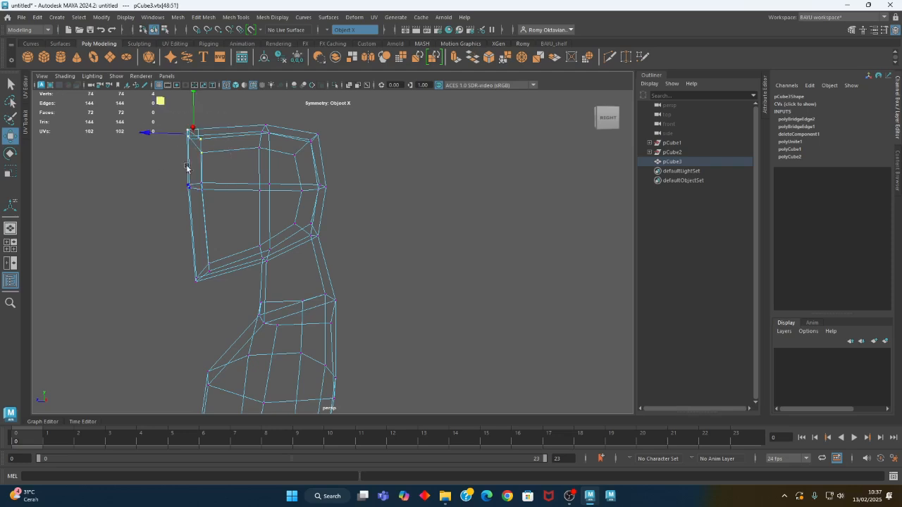
{"action": "left_click_drag", "start_coordinate": [167, 102], "coordinate": [171, 112]}
Move the symmetrical pair of outer chin vertices inward horizontally to narrow the jaw
{"action": "left_click_drag", "start_coordinate": [171, 112], "coordinate": [239, 246], "text": "alt"}
{"action": "left_click_drag", "start_coordinate": [305, 241], "coordinate": [303, 231], "text": "alt"}
{"action": "middle_click_drag", "start_coordinate": [371, 250], "coordinate": [424, 211], "text": "alt"}
{"action": "left_click_drag", "start_coordinate": [378, 245], "coordinate": [296, 328], "text": "alt"}
{"action": "left_click", "coordinate": [341, 257]}
{"action": "left_click", "coordinate": [268, 280]}
{"action": "middle_click_drag", "start_coordinate": [296, 328], "coordinate": [335, 290], "text": "alt"}
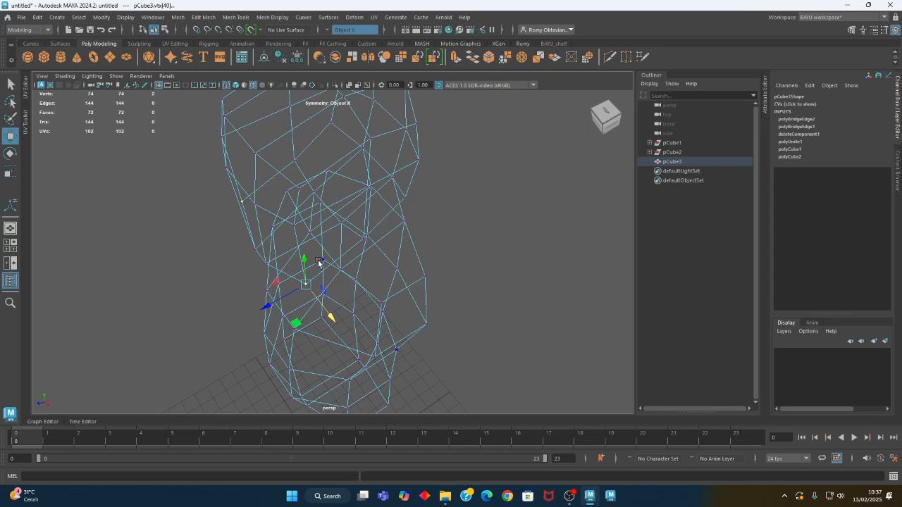
{"action": "left_click_drag", "start_coordinate": [313, 257], "coordinate": [308, 299], "text": "alt"}
{"action": "middle_click_drag", "start_coordinate": [291, 288], "coordinate": [289, 268]}
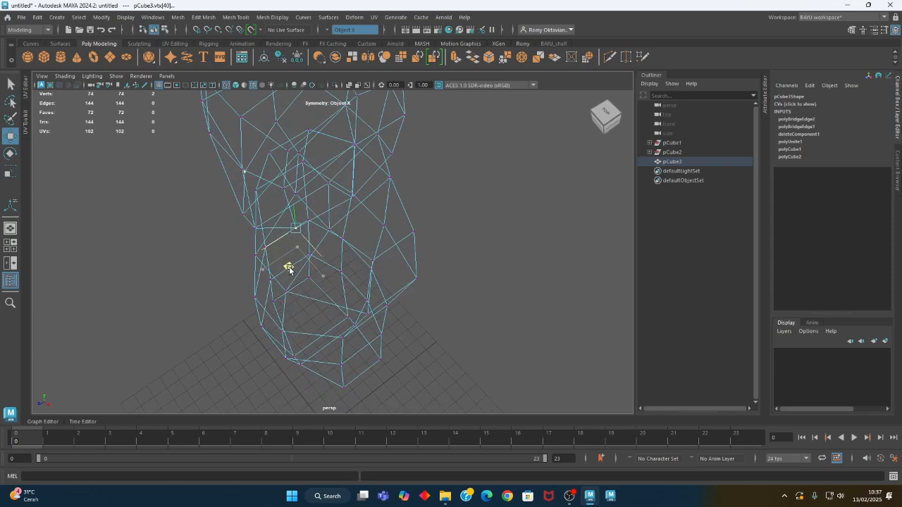
{"action": "left_click_drag", "start_coordinate": [294, 263], "coordinate": [531, 320], "text": "alt"}
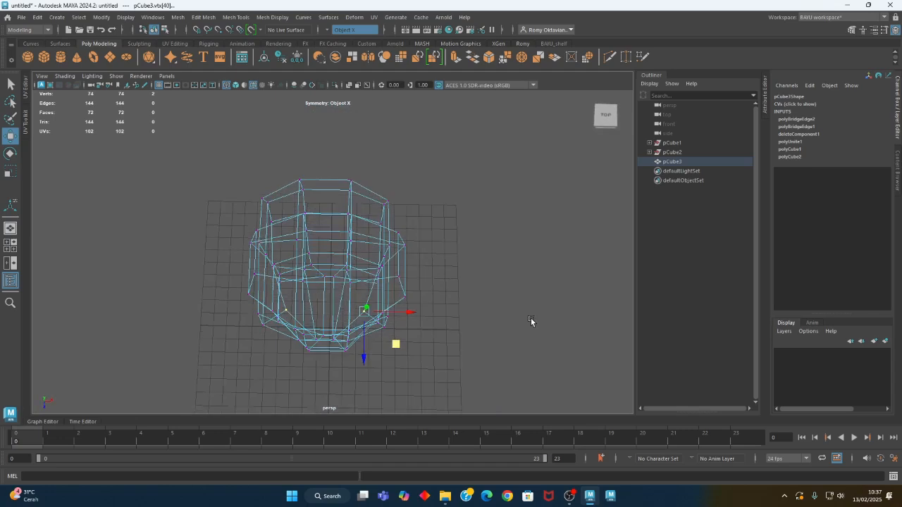
Narrow the head by moving its outer side vertices inward, including those at forehead and eye level
{"action": "left_click_drag", "start_coordinate": [398, 177], "coordinate": [375, 234]}
{"action": "left_click_drag", "start_coordinate": [384, 227], "coordinate": [390, 247], "text": "alt"}
{"action": "left_click_drag", "start_coordinate": [429, 213], "coordinate": [417, 212]}
{"action": "left_click_drag", "start_coordinate": [389, 324], "coordinate": [457, 243]}
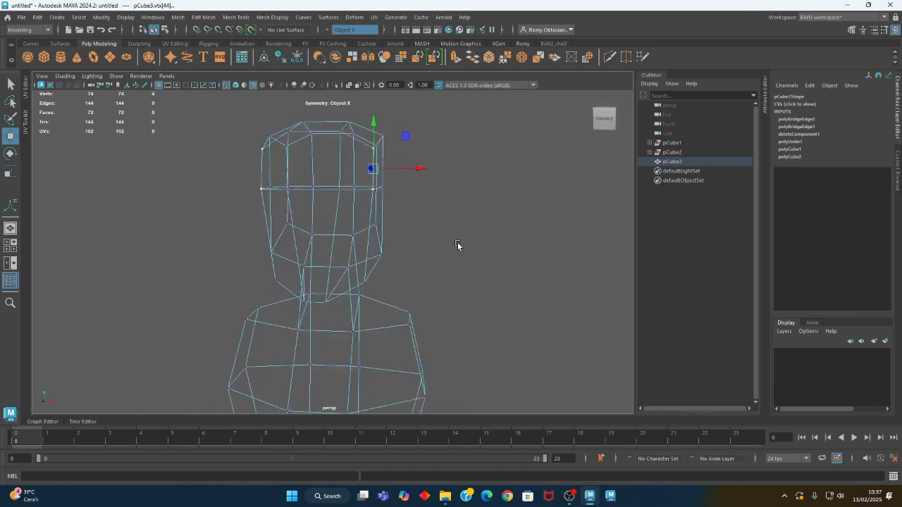
{"action": "mouse_move", "coordinate": [398, 120]}
{"action": "left_mouse_down"}
{"action": "mouse_move", "coordinate": [377, 143]}
{"action": "mouse_move", "coordinate": [385, 119]}
{"action": "left_mouse_up"}
Adjust the head's side vertices at the jaw and along the upper side to refine the front outline
{"action": "left_click_drag", "start_coordinate": [426, 246], "coordinate": [398, 214], "text": "alt"}
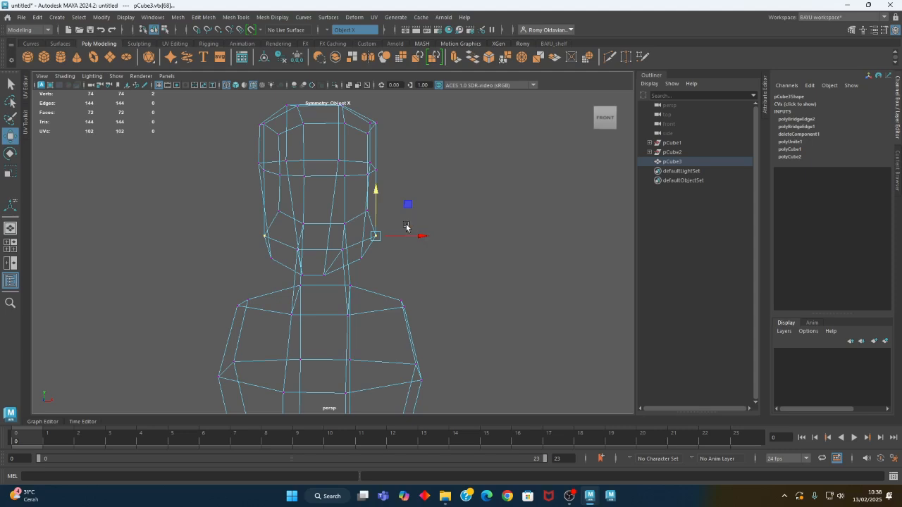
{"action": "left_click", "coordinate": [395, 233]}
{"action": "left_click_drag", "start_coordinate": [408, 200], "coordinate": [401, 123], "text": "alt"}
{"action": "left_click_drag", "start_coordinate": [392, 91], "coordinate": [367, 192]}
{"action": "mouse_move", "coordinate": [408, 147]}
{"action": "left_mouse_down", "text": "alt"}
{"action": "mouse_move", "coordinate": [425, 263]}
{"action": "mouse_move", "coordinate": [402, 261]}
{"action": "mouse_move", "coordinate": [402, 271]}
{"action": "mouse_move", "coordinate": [302, 270]}
{"action": "mouse_move", "coordinate": [381, 271]}
{"action": "left_mouse_up", "text": "alt"}
In shaded display, adjust the outer forehead and eye-level vertices of the face and return the mesh to object mode
{"action": "key", "text": "5"}
{"action": "left_click", "coordinate": [391, 220]}
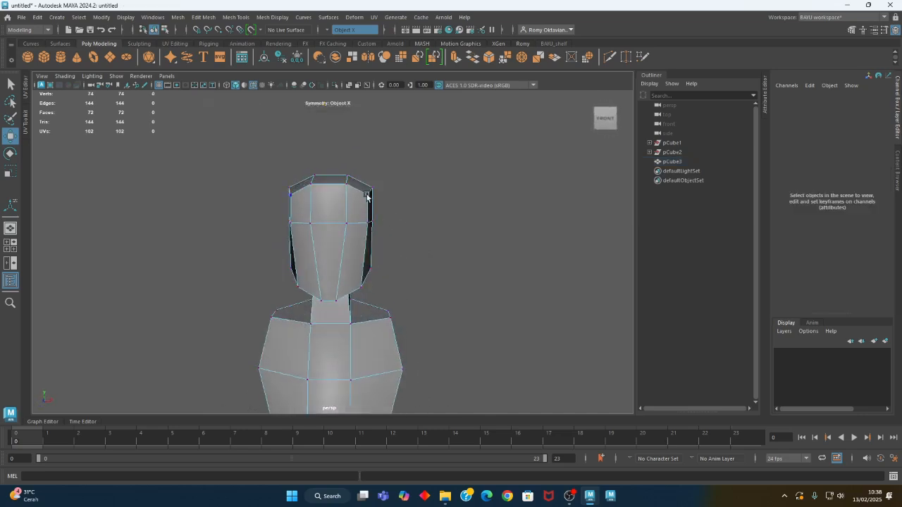
{"action": "left_click", "coordinate": [367, 195]}
{"action": "left_click", "coordinate": [370, 223]}
{"action": "left_click_drag", "start_coordinate": [385, 223], "coordinate": [441, 159]}
{"action": "right_click_drag", "start_coordinate": [442, 159], "coordinate": [483, 145]}
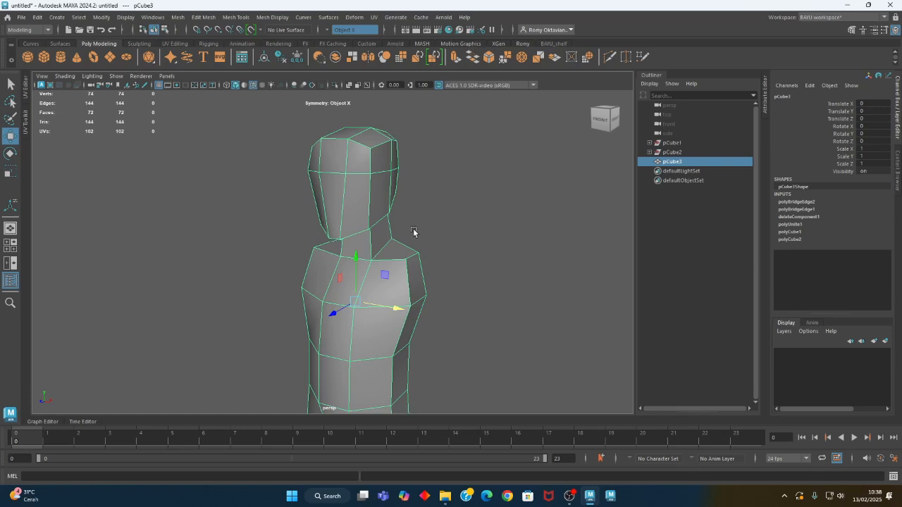
Preview the body mesh fully smoothed without its cage and inspect its side profile
{"action": "key", "text": "1"}
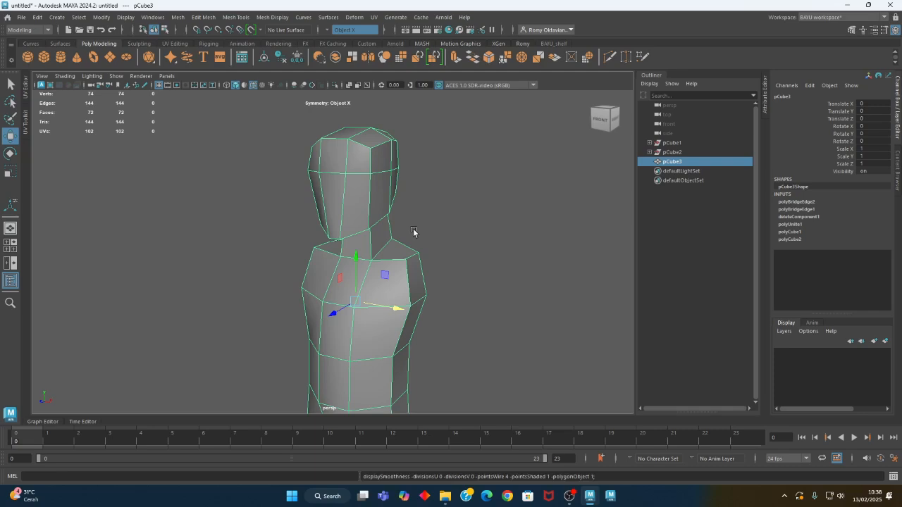
{"action": "key", "text": "2"}
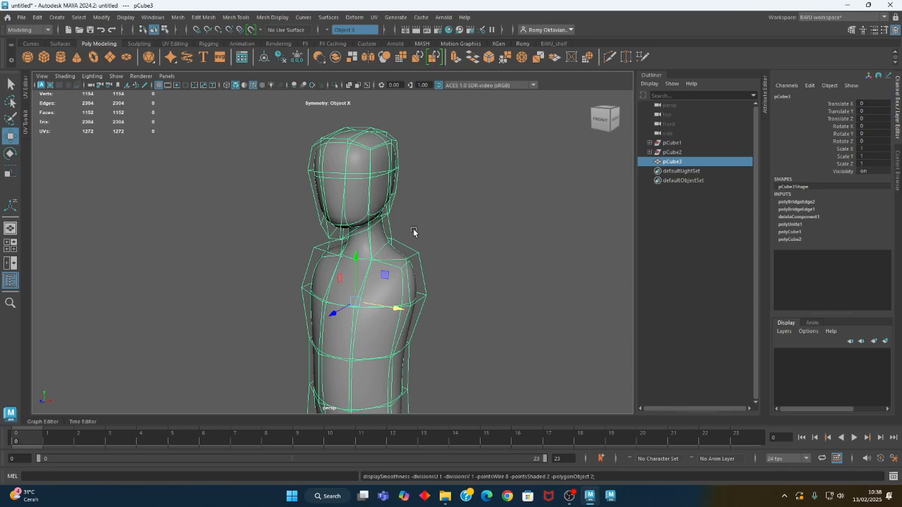
{"action": "key", "text": "3"}
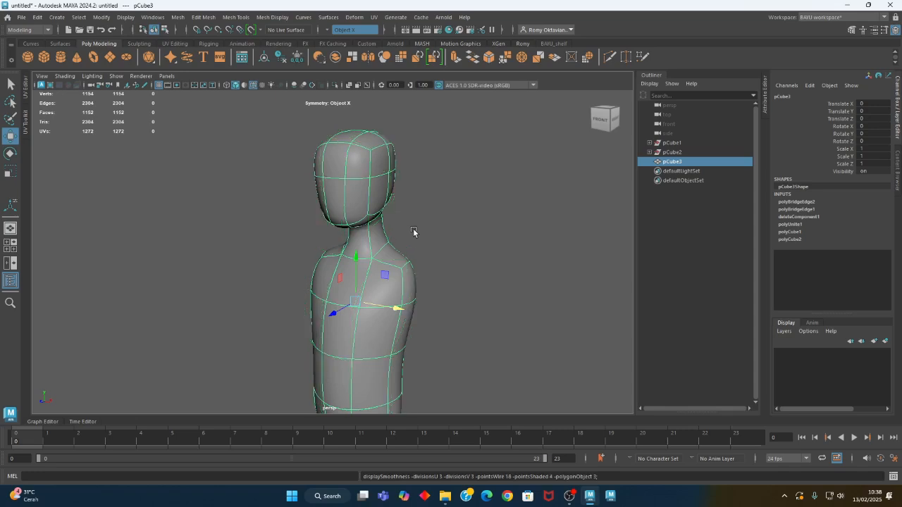
{"action": "left_click_drag", "start_coordinate": [348, 244], "coordinate": [304, 221], "text": "alt"}
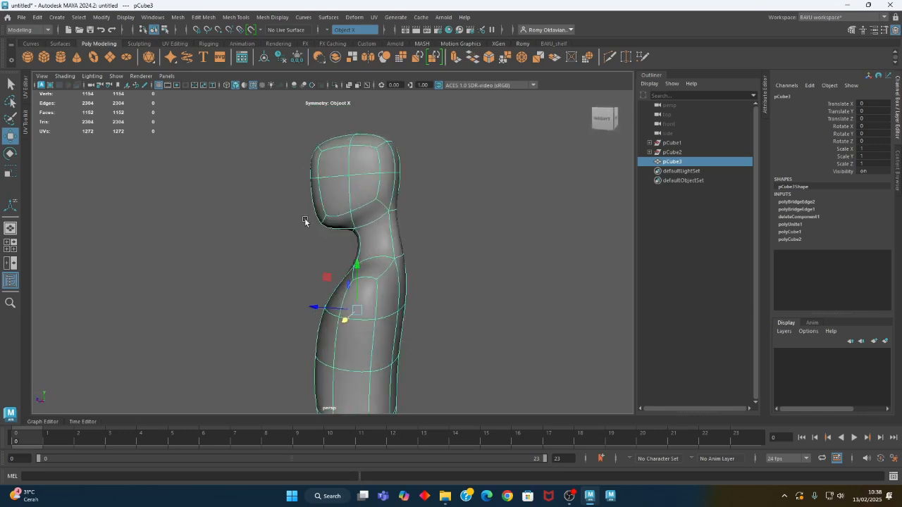
Examine the edges of the smoothed head and torso from several sides in edge selection mode
{"action": "right_click_drag", "start_coordinate": [445, 141], "coordinate": [440, 121]}
{"action": "double_click", "coordinate": [363, 172]}
{"action": "mouse_move", "coordinate": [364, 172]}
{"action": "left_mouse_down", "text": "alt"}
{"action": "mouse_move", "coordinate": [343, 205]}
{"action": "mouse_move", "coordinate": [255, 181]}
{"action": "mouse_move", "coordinate": [421, 202]}
{"action": "mouse_move", "coordinate": [402, 183]}
{"action": "mouse_move", "coordinate": [362, 174]}
{"action": "left_mouse_up", "text": "alt"}
{"action": "double_click", "coordinate": [398, 185]}
{"action": "left_click_drag", "start_coordinate": [388, 224], "coordinate": [455, 237], "text": "alt"}
{"action": "left_click_drag", "start_coordinate": [381, 246], "coordinate": [346, 277], "text": "alt"}
{"action": "middle_click_drag", "start_coordinate": [400, 324], "coordinate": [411, 219], "text": "alt"}
{"action": "left_click_drag", "start_coordinate": [411, 217], "coordinate": [334, 224], "text": "alt"}
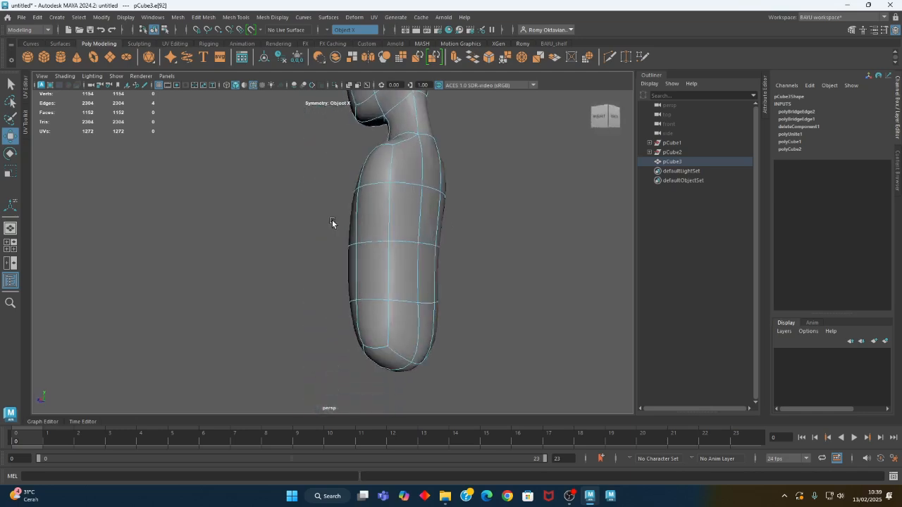
Shift the torso's upper-back edge slightly along the Z axis and turn off the smooth preview
{"action": "left_click", "coordinate": [442, 191]}
{"action": "left_click_drag", "start_coordinate": [405, 214], "coordinate": [445, 222], "text": "alt"}
{"action": "left_click_drag", "start_coordinate": [378, 196], "coordinate": [388, 196]}
{"action": "left_click_drag", "start_coordinate": [420, 272], "coordinate": [375, 272], "text": "alt"}
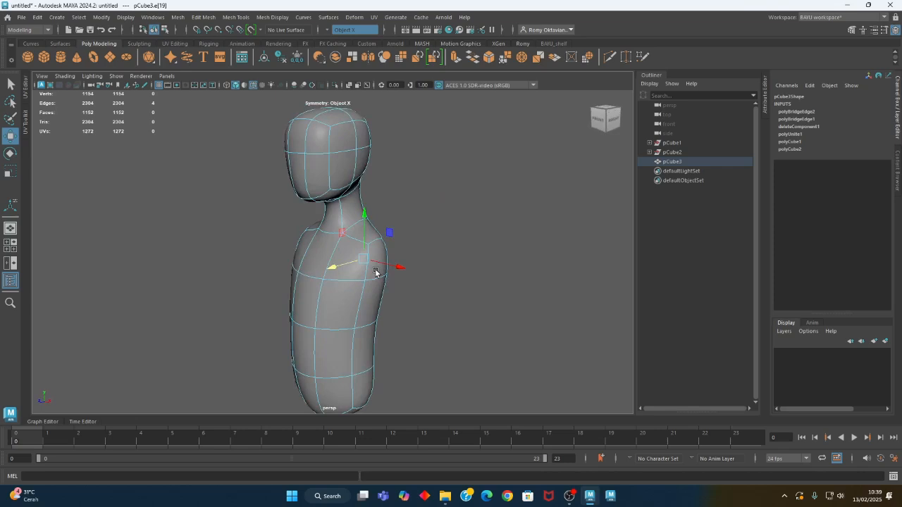
{"action": "key", "text": "1"}
{"action": "left_click_drag", "start_coordinate": [374, 270], "coordinate": [402, 266], "text": "alt"}
In face selection mode, select the two underside hip faces of the torso and extrude them
{"action": "middle_click_drag", "start_coordinate": [416, 310], "coordinate": [421, 233], "text": "alt"}
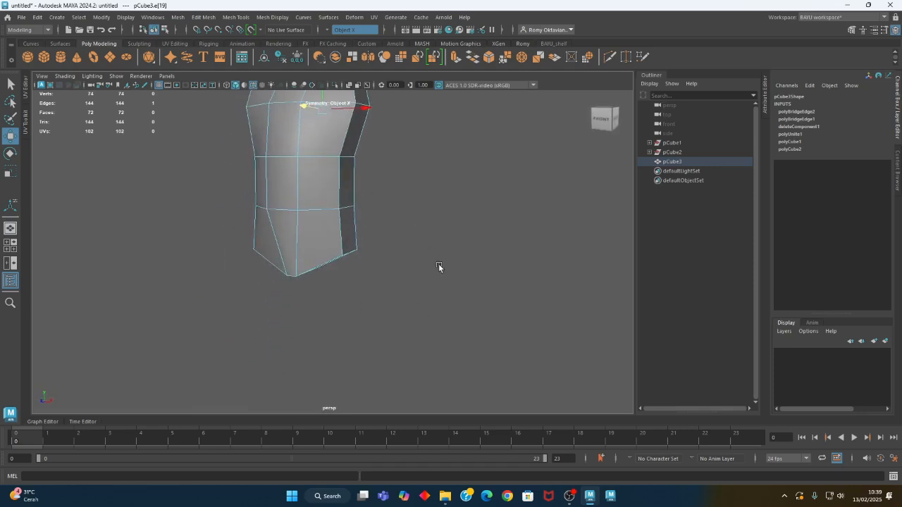
{"action": "right_click_drag", "start_coordinate": [438, 263], "coordinate": [284, 238], "text": "alt"}
{"action": "left_click_drag", "start_coordinate": [285, 240], "coordinate": [370, 282], "text": "alt"}
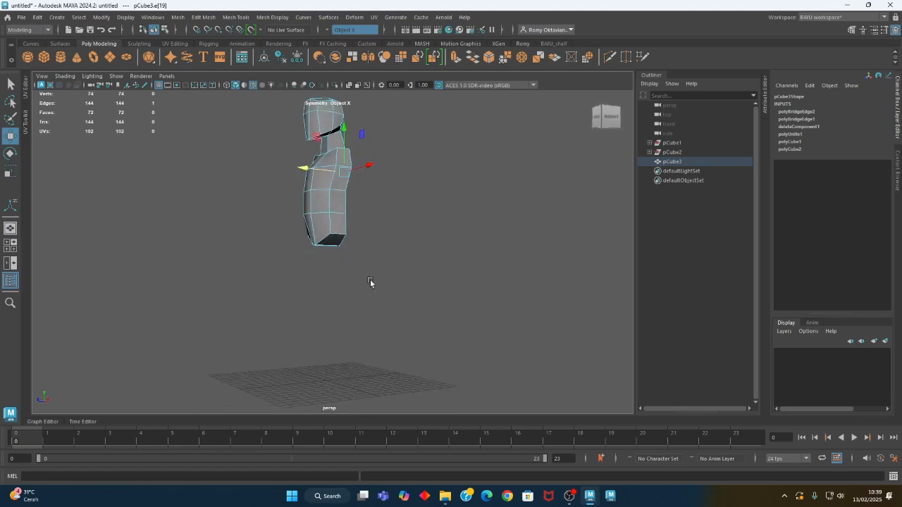
{"action": "right_click", "coordinate": [422, 196]}
{"action": "right_click_drag", "start_coordinate": [417, 227], "coordinate": [418, 228]}
{"action": "left_click", "coordinate": [407, 297]}
{"action": "left_click_drag", "start_coordinate": [352, 293], "coordinate": [398, 278], "text": "alt"}
{"action": "left_click", "coordinate": [346, 213]}
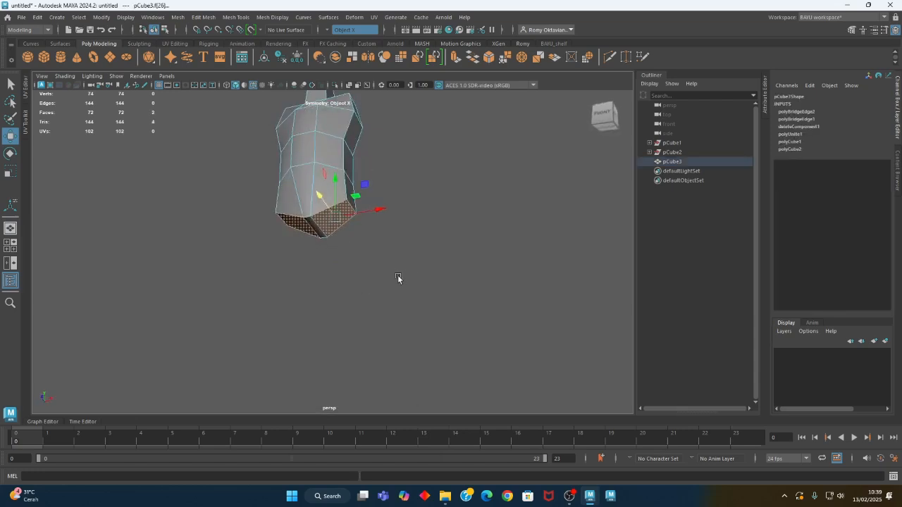
{"action": "left_click", "coordinate": [194, 17]}
{"action": "left_click", "coordinate": [232, 112]}
Move the extruded hip faces down to the ground grid and apart to form two spread legs
{"action": "left_click_drag", "start_coordinate": [369, 185], "coordinate": [379, 320], "text": "alt"}
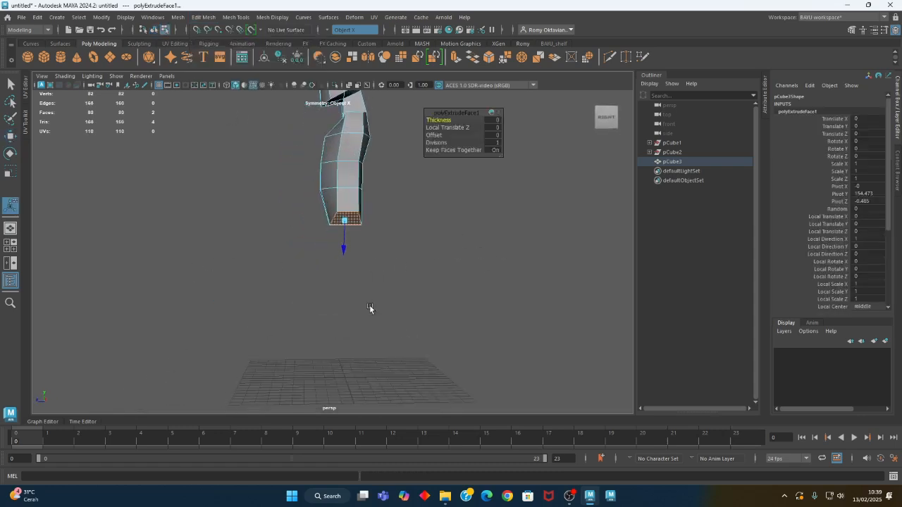
{"action": "key", "text": "w"}
{"action": "left_click_drag", "start_coordinate": [300, 273], "coordinate": [396, 270], "text": "alt"}
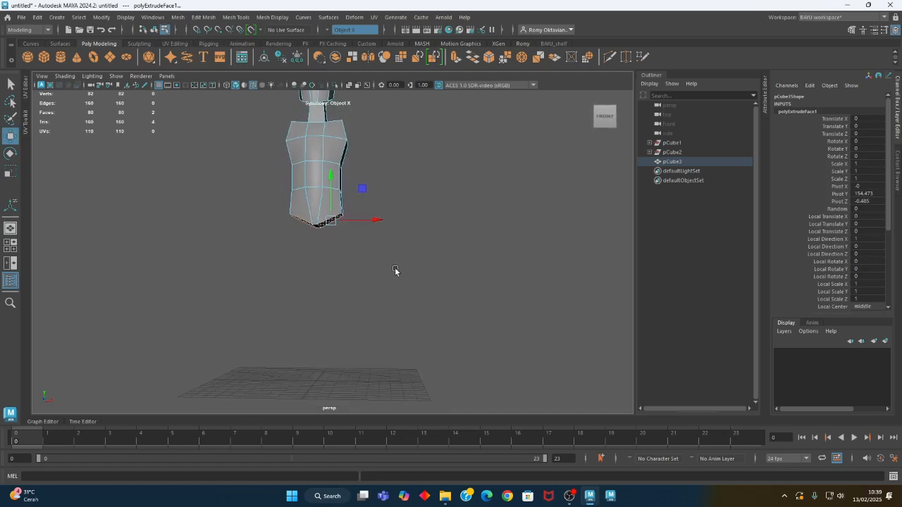
{"action": "left_click_drag", "start_coordinate": [363, 189], "coordinate": [378, 281]}
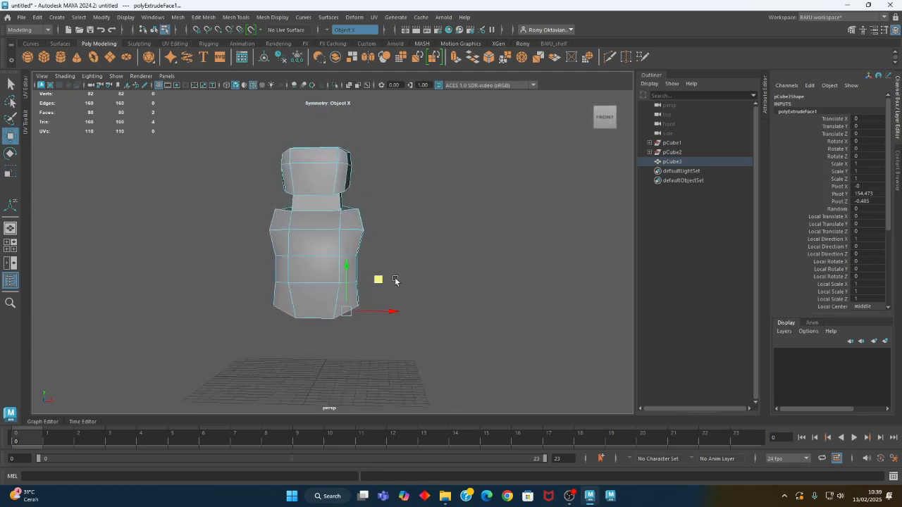
{"action": "key", "text": "ctrl+z"}
{"action": "left_click", "coordinate": [394, 277]}
{"action": "mouse_move", "coordinate": [395, 277]}
{"action": "left_mouse_down", "text": "alt"}
{"action": "mouse_move", "coordinate": [356, 241]}
{"action": "mouse_move", "coordinate": [386, 278]}
{"action": "left_mouse_up", "text": "alt"}
{"action": "left_click", "coordinate": [335, 229]}
{"action": "mouse_move", "coordinate": [366, 191]}
{"action": "middle_mouse_down"}
{"action": "mouse_move", "coordinate": [392, 282]}
{"action": "mouse_move", "coordinate": [388, 341]}
{"action": "mouse_move", "coordinate": [390, 332]}
{"action": "middle_mouse_up"}
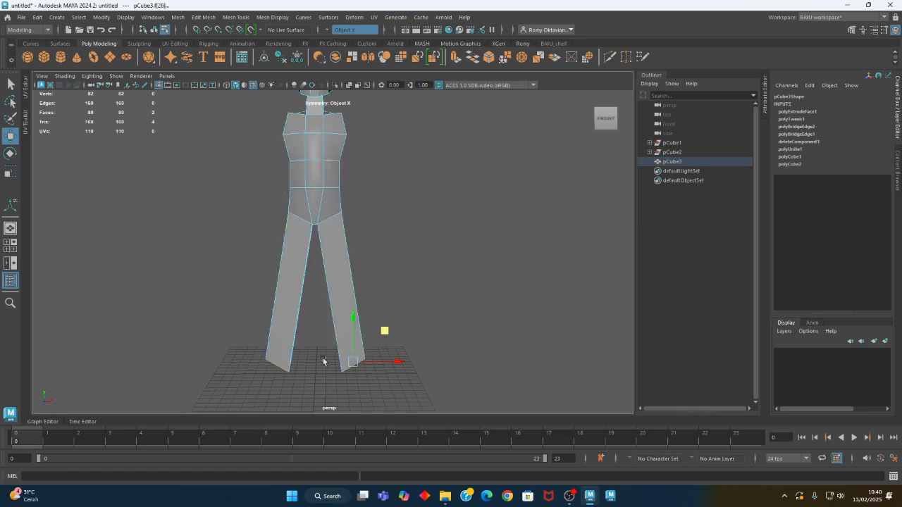
Flatten the leg end faces vertically by scaling and shift them slightly outward along the X axis
{"action": "middle_click_drag", "start_coordinate": [387, 200], "coordinate": [420, 227], "text": "alt"}
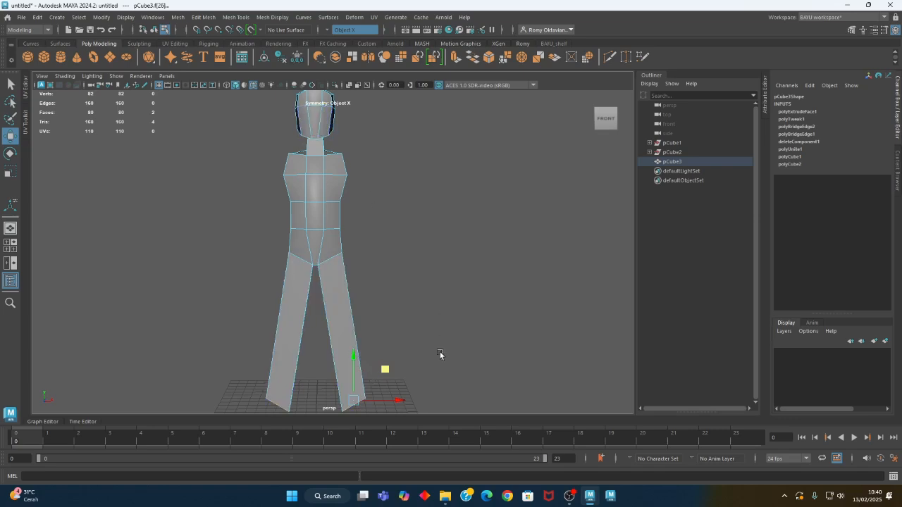
{"action": "middle_click_drag", "start_coordinate": [432, 383], "coordinate": [429, 319], "text": "alt"}
{"action": "left_click_drag", "start_coordinate": [428, 319], "coordinate": [416, 314], "text": "alt"}
{"action": "key", "text": "r"}
{"action": "left_click_drag", "start_coordinate": [361, 397], "coordinate": [329, 353], "text": "alt"}
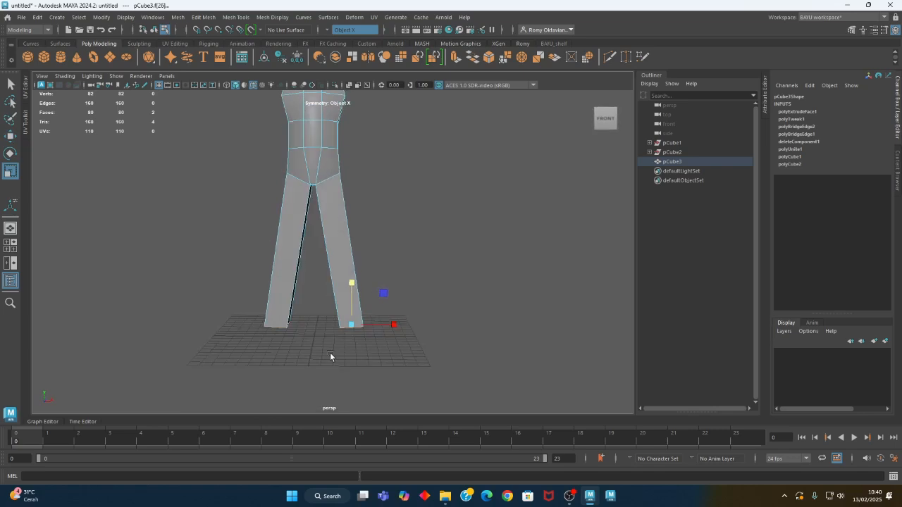
{"action": "key", "text": "w"}
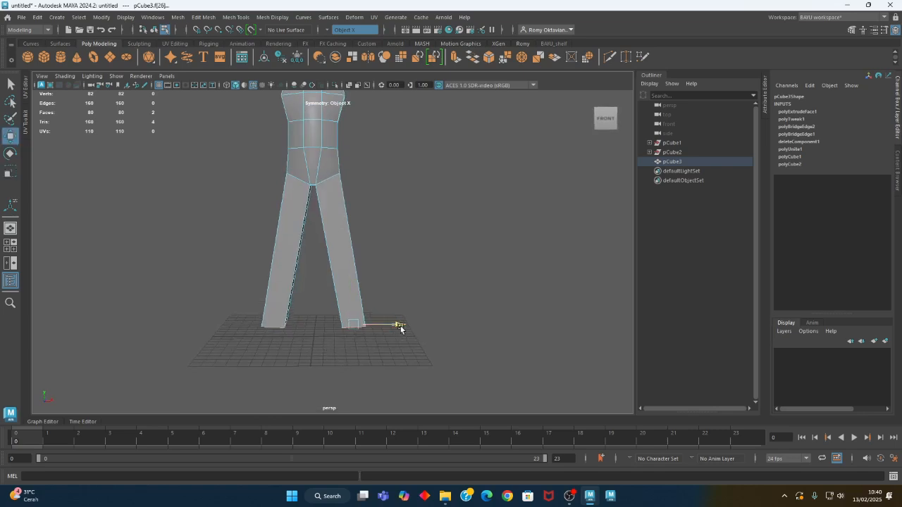
{"action": "left_click_drag", "start_coordinate": [398, 326], "coordinate": [335, 310], "text": "alt"}
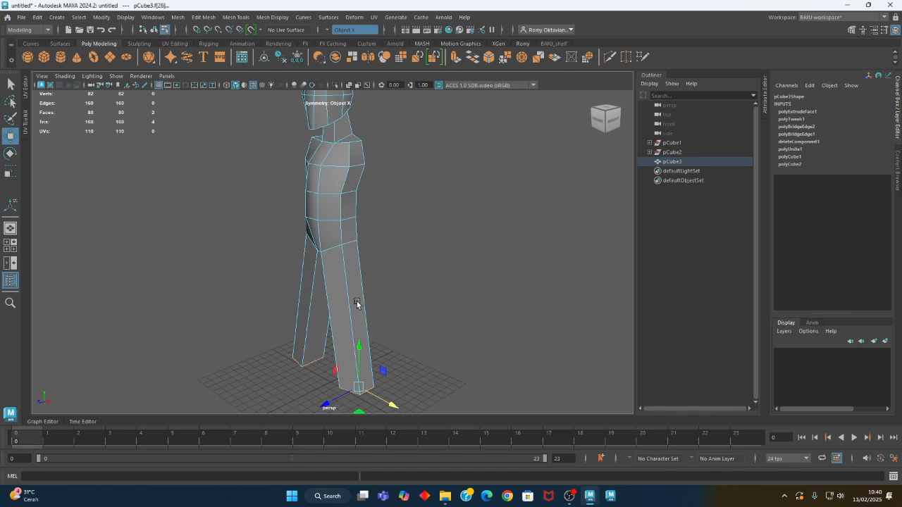
Examine the legs, torso and shoulders of the body from several angles
{"action": "left_click_drag", "start_coordinate": [399, 355], "coordinate": [450, 336], "text": "alt"}
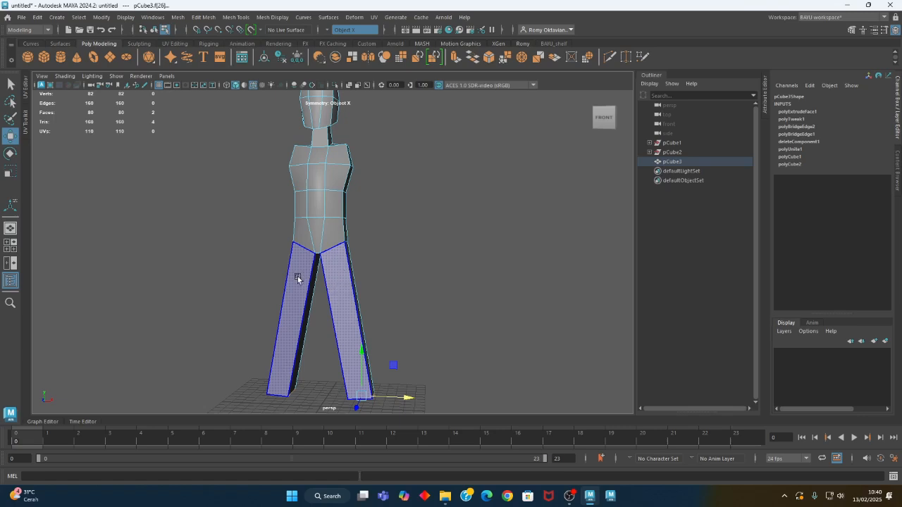
{"action": "left_click_drag", "start_coordinate": [308, 302], "coordinate": [318, 284], "text": "alt"}
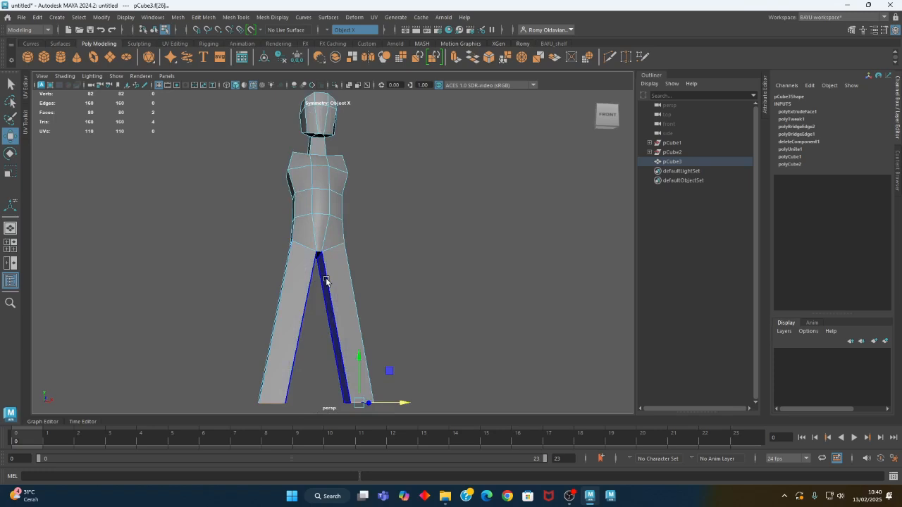
{"action": "left_click_drag", "start_coordinate": [382, 222], "coordinate": [348, 223], "text": "alt"}
{"action": "right_click_drag", "start_coordinate": [348, 223], "coordinate": [438, 220], "text": "alt"}
{"action": "middle_click_drag", "start_coordinate": [403, 169], "coordinate": [370, 242], "text": "alt"}
{"action": "left_click_drag", "start_coordinate": [370, 242], "coordinate": [403, 227], "text": "alt"}
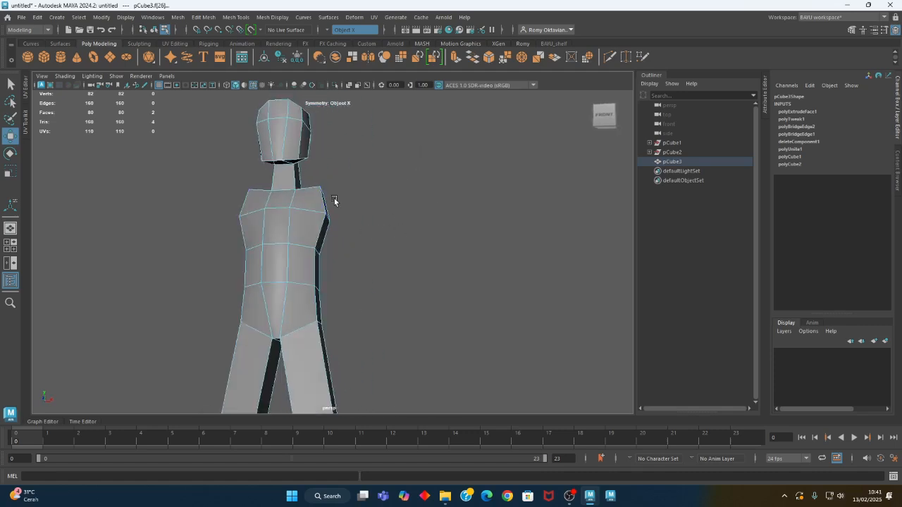
{"action": "left_click_drag", "start_coordinate": [346, 318], "coordinate": [342, 256], "text": "alt"}
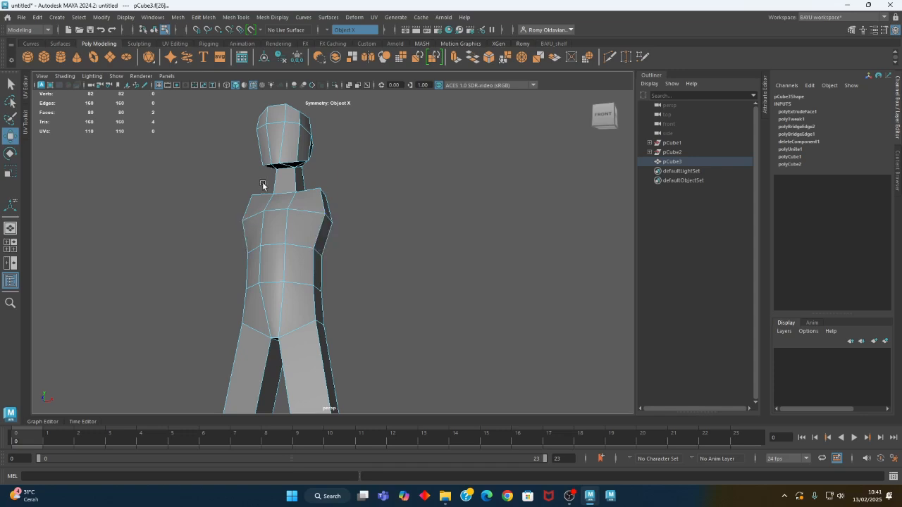
From the side, move the leg end faces slightly backward along the Z axis
{"action": "middle_click_drag", "start_coordinate": [386, 301], "coordinate": [378, 203], "text": "alt"}
{"action": "left_click_drag", "start_coordinate": [378, 204], "coordinate": [404, 296], "text": "alt"}
{"action": "right_click_drag", "start_coordinate": [404, 296], "coordinate": [310, 308], "text": "alt"}
{"action": "left_click_drag", "start_coordinate": [310, 308], "coordinate": [304, 298], "text": "alt"}
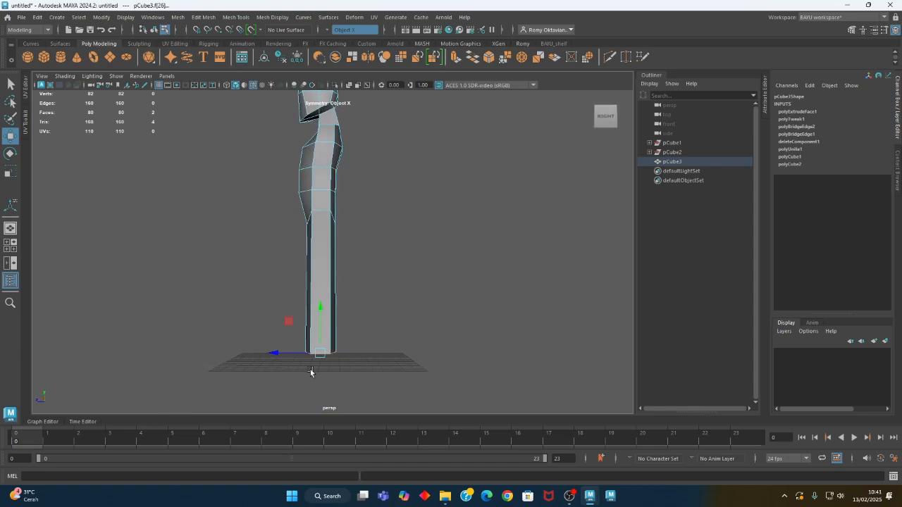
{"action": "left_click_drag", "start_coordinate": [277, 355], "coordinate": [291, 355]}
{"action": "middle_click_drag", "start_coordinate": [303, 319], "coordinate": [291, 351], "text": "alt"}
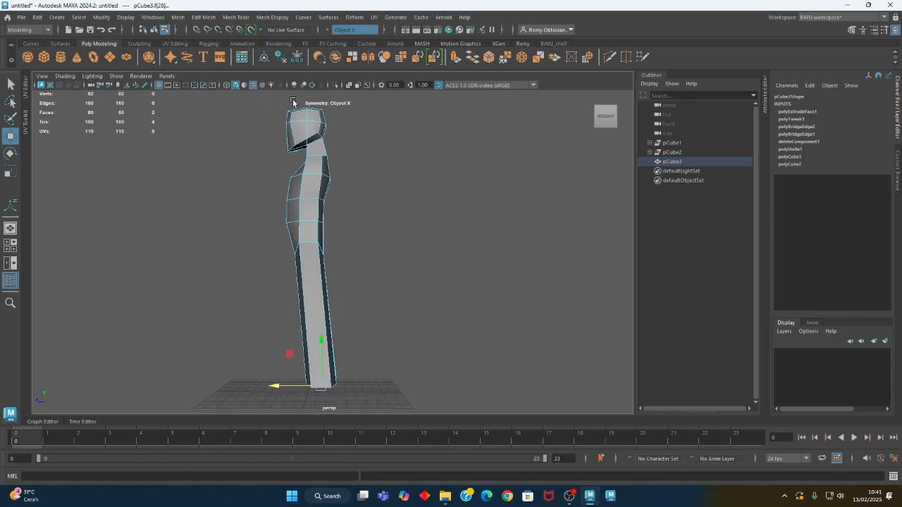
In vertex mode, align the front and rear vertices of the leg ends by scaling each group flat along the Z axis
{"action": "mouse_move", "coordinate": [319, 283]}
{"action": "left_mouse_down", "text": "alt"}
{"action": "mouse_move", "coordinate": [377, 280]}
{"action": "mouse_move", "coordinate": [323, 296]}
{"action": "left_mouse_up", "text": "alt"}
{"action": "middle_click_drag", "start_coordinate": [350, 352], "coordinate": [340, 300], "text": "alt"}
{"action": "left_click_drag", "start_coordinate": [340, 307], "coordinate": [332, 294], "text": "alt"}
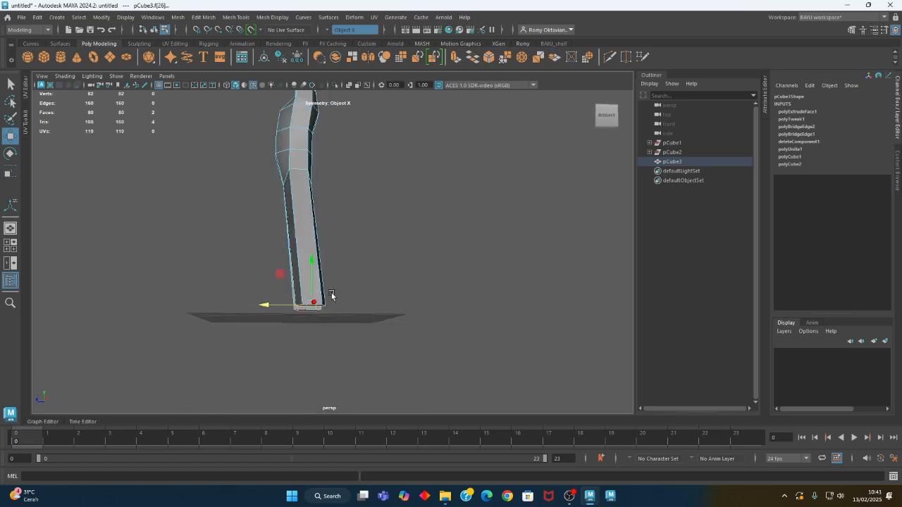
{"action": "right_click_drag", "start_coordinate": [333, 294], "coordinate": [427, 300], "text": "alt"}
{"action": "left_click_drag", "start_coordinate": [362, 313], "coordinate": [355, 313], "text": "alt"}
{"action": "right_click_drag", "start_coordinate": [360, 212], "coordinate": [312, 207]}
{"action": "left_click_drag", "start_coordinate": [244, 297], "coordinate": [298, 360]}
{"action": "left_click_drag", "start_coordinate": [297, 360], "coordinate": [289, 339], "text": "alt"}
{"action": "left_click_drag", "start_coordinate": [196, 281], "coordinate": [298, 409]}
{"action": "key", "text": "r"}
{"action": "left_click_drag", "start_coordinate": [238, 312], "coordinate": [372, 321]}
{"action": "left_click_drag", "start_coordinate": [402, 261], "coordinate": [306, 373]}
{"action": "left_click_drag", "start_coordinate": [275, 313], "coordinate": [450, 317]}
{"action": "left_click_drag", "start_coordinate": [365, 379], "coordinate": [282, 291], "text": "alt"}
Insert an edge loop around the middle of both legs at knee height
{"action": "left_click", "coordinate": [204, 17]}
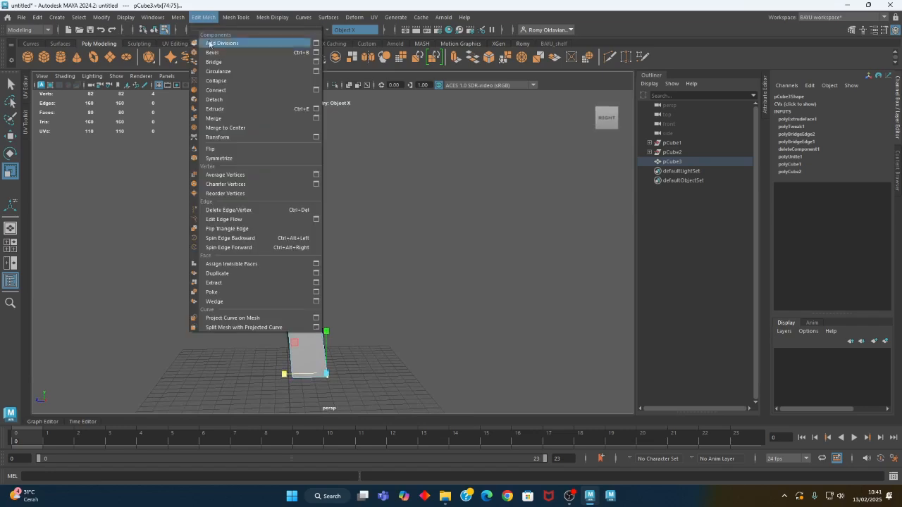
{"action": "mouse_move", "coordinate": [246, 19]}
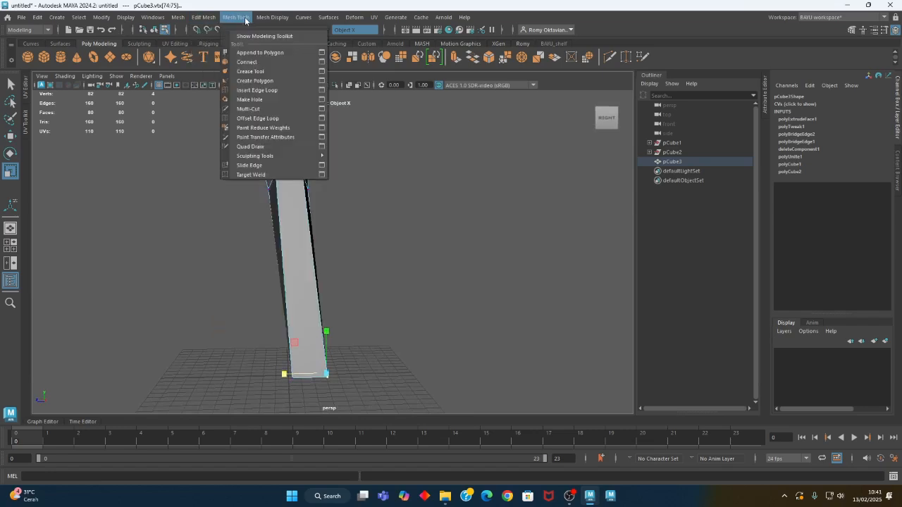
{"action": "left_click", "coordinate": [268, 92]}
{"action": "mouse_move", "coordinate": [356, 299]}
{"action": "left_mouse_down", "text": "alt"}
{"action": "mouse_move", "coordinate": [332, 265]}
{"action": "mouse_move", "coordinate": [362, 269]}
{"action": "mouse_move", "coordinate": [332, 268]}
{"action": "left_mouse_up", "text": "alt"}
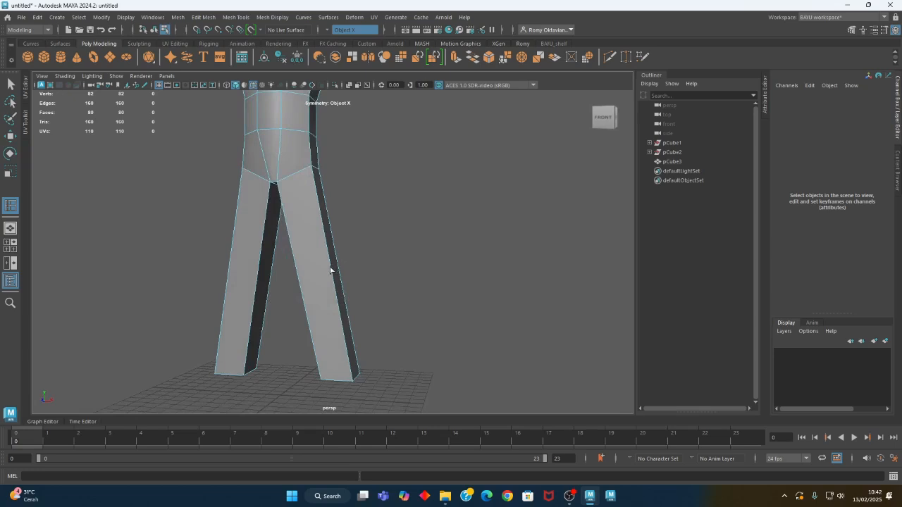
{"action": "left_click_drag", "start_coordinate": [331, 272], "coordinate": [332, 259]}
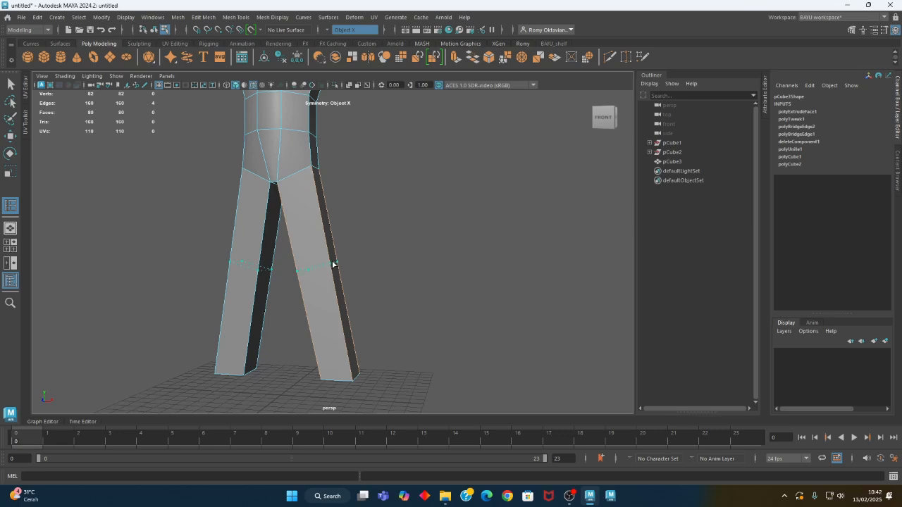
{"action": "left_click", "coordinate": [333, 263]}
{"action": "mouse_move", "coordinate": [438, 282]}
{"action": "left_mouse_down", "text": "alt"}
{"action": "mouse_move", "coordinate": [332, 277]}
{"action": "mouse_move", "coordinate": [443, 282]}
{"action": "left_mouse_up", "text": "alt"}
Move the knee edge loops symmetrically outward along the X axis
{"action": "key", "text": "w"}
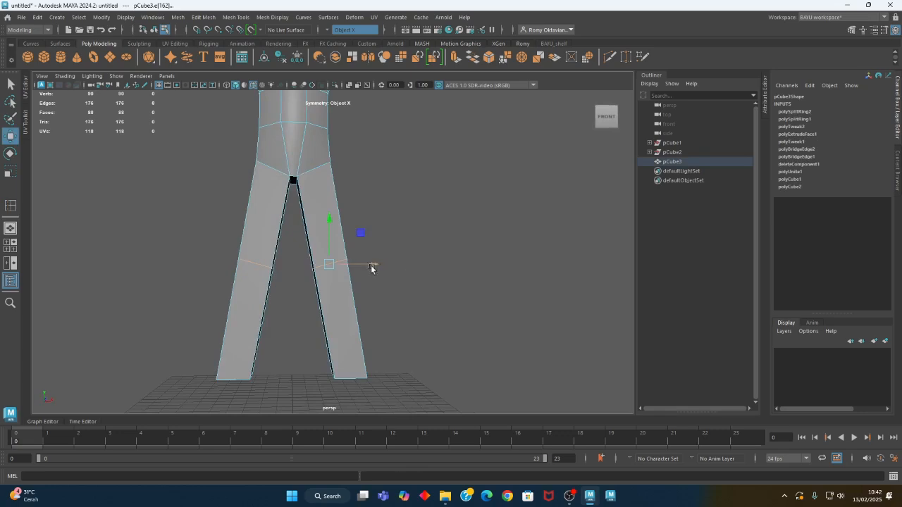
{"action": "left_click_drag", "start_coordinate": [374, 264], "coordinate": [378, 265]}
{"action": "key", "text": "ctrl+z"}
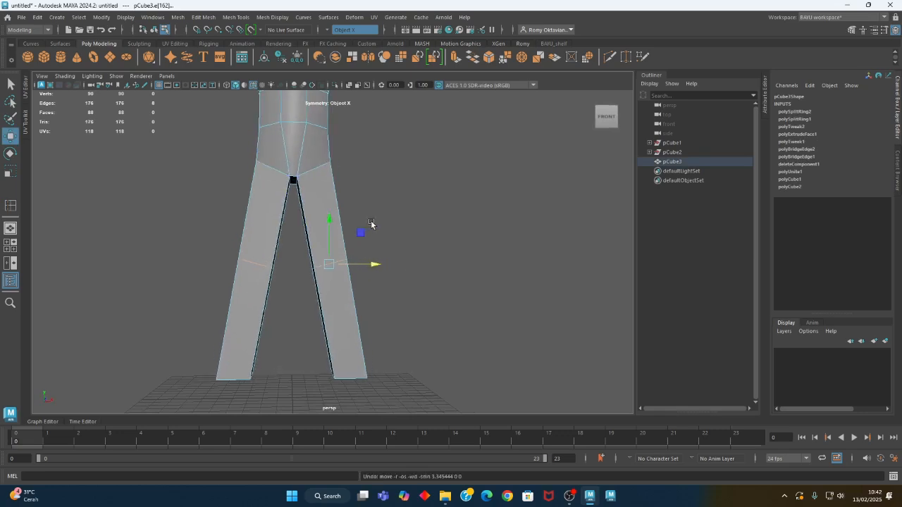
{"action": "left_click", "coordinate": [447, 276]}
{"action": "left_click", "coordinate": [326, 264]}
{"action": "left_click_drag", "start_coordinate": [372, 268], "coordinate": [378, 268]}
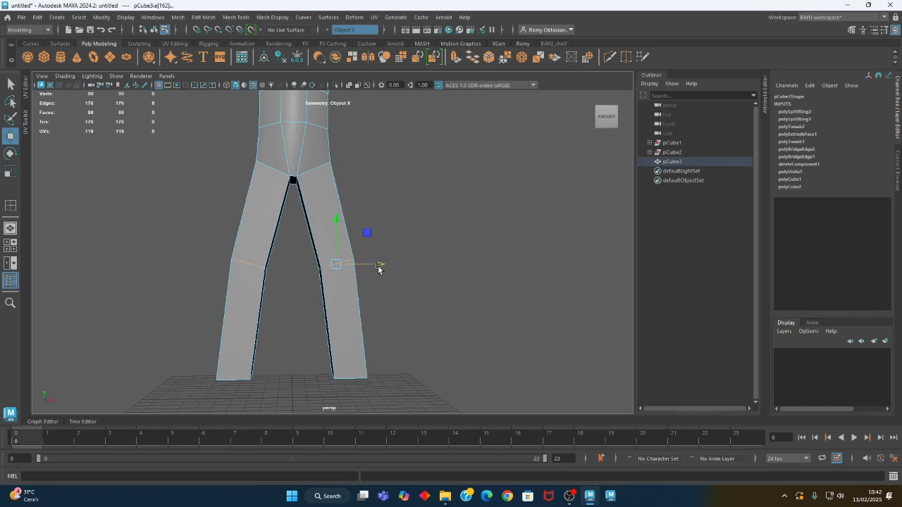
Flatten the knee edge loops vertically by scaling and shift them slightly along the Z axis
{"action": "key", "text": "r"}
{"action": "left_click_drag", "start_coordinate": [336, 219], "coordinate": [342, 236]}
{"action": "left_click_drag", "start_coordinate": [475, 319], "coordinate": [366, 316], "text": "alt"}
{"action": "key", "text": "w"}
{"action": "left_click_drag", "start_coordinate": [256, 265], "coordinate": [362, 298]}
{"action": "left_click_drag", "start_coordinate": [433, 320], "coordinate": [391, 291], "text": "alt"}
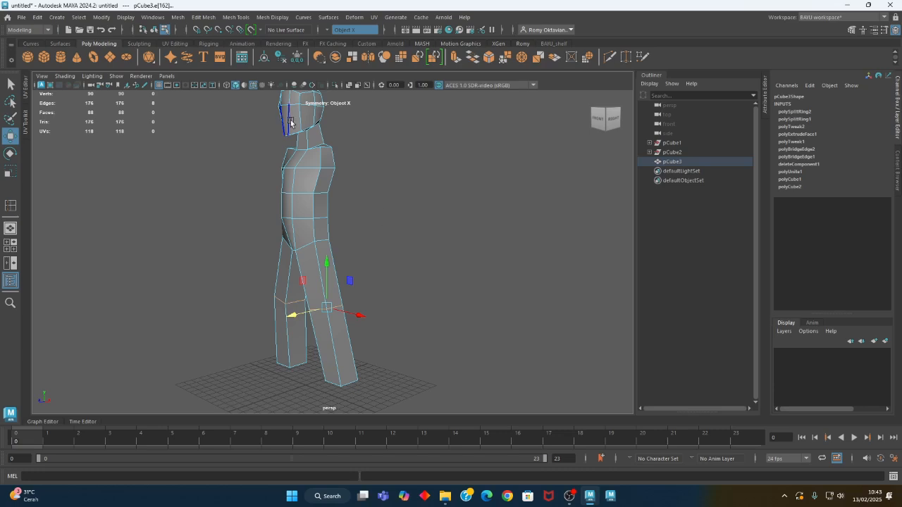
Bevel the knee edge loops with a fraction of 0.1
{"action": "left_click_drag", "start_coordinate": [312, 284], "coordinate": [337, 301], "text": "alt"}
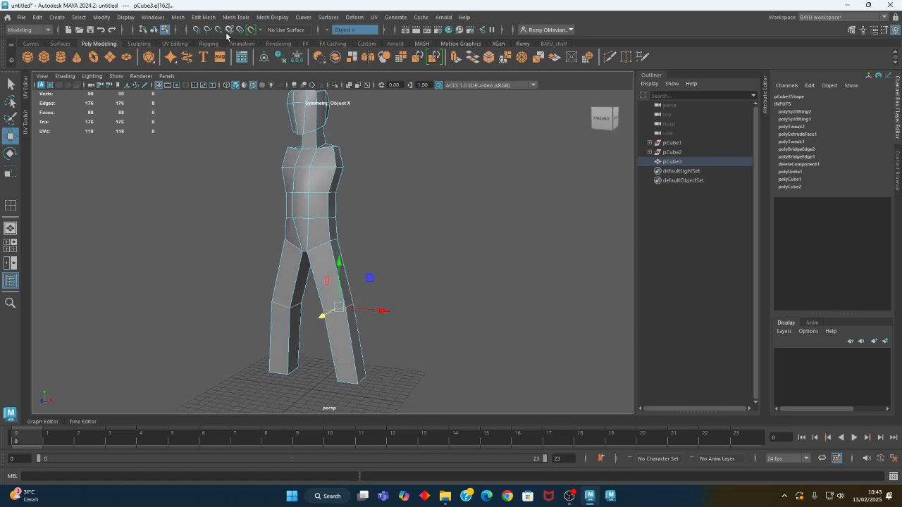
{"action": "left_click", "coordinate": [198, 18]}
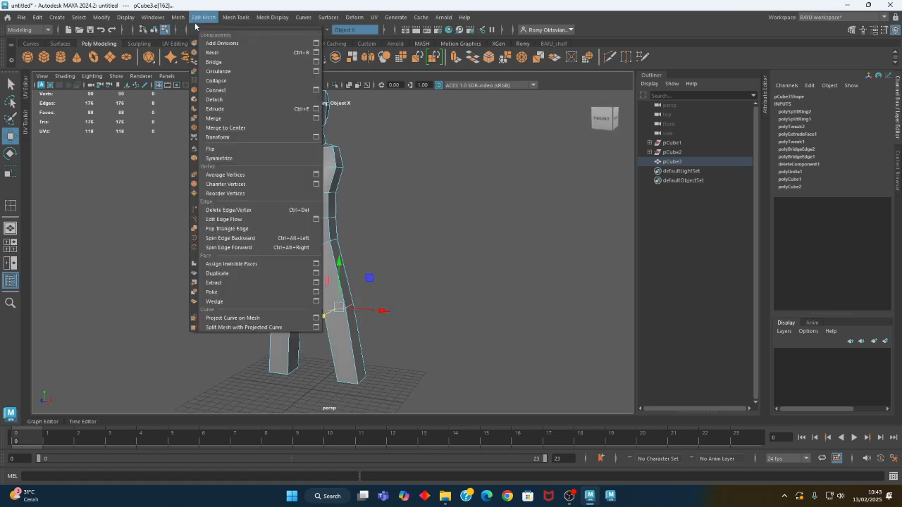
{"action": "left_click", "coordinate": [214, 52]}
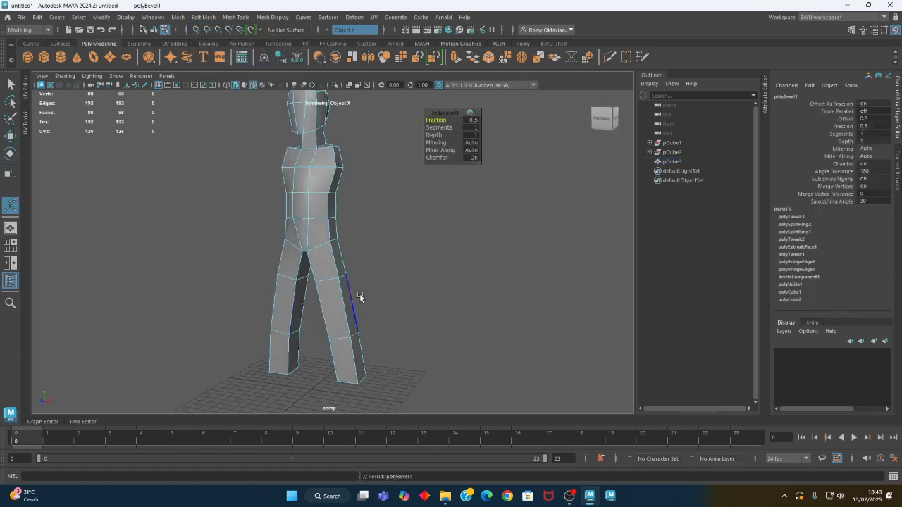
{"action": "left_click", "coordinate": [471, 120]}
{"action": "type", "text": "0.1"}
{"action": "key", "text": "Return"}
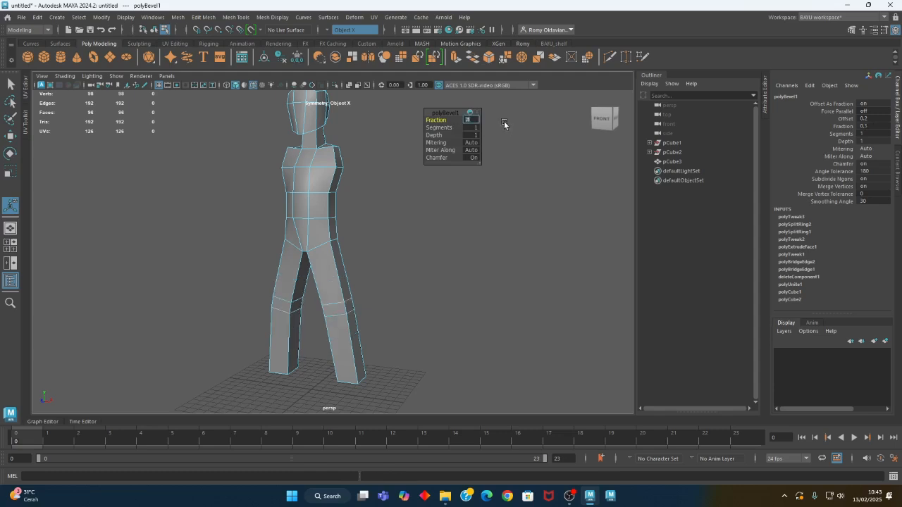
In vertex mode, select the outer side vertices of the torso from chest to hips and adjust them along the X axis
{"action": "left_click_drag", "start_coordinate": [399, 281], "coordinate": [303, 272], "text": "alt"}
{"action": "right_click_drag", "start_coordinate": [302, 272], "coordinate": [336, 215], "text": "alt"}
{"action": "middle_click_drag", "start_coordinate": [336, 216], "coordinate": [323, 220], "text": "alt"}
{"action": "right_click_drag", "start_coordinate": [364, 174], "coordinate": [335, 173]}
{"action": "left_click_drag", "start_coordinate": [357, 144], "coordinate": [317, 259]}
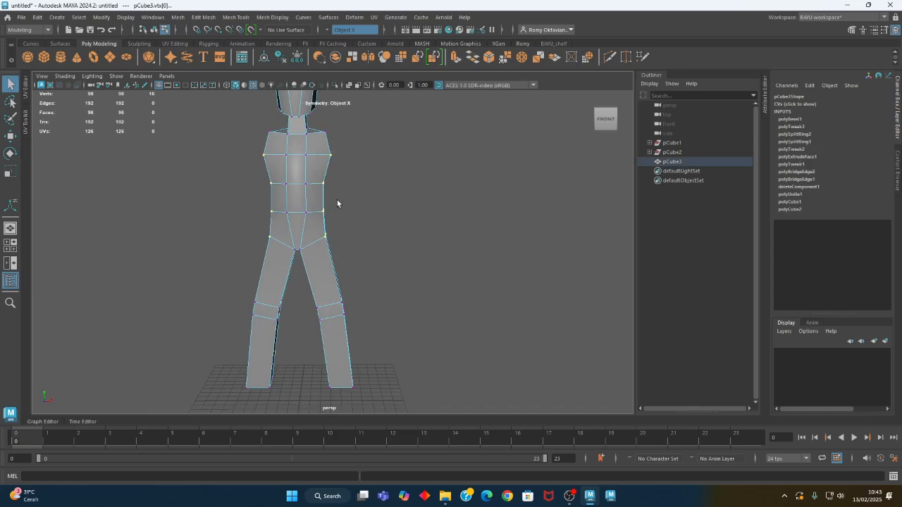
{"action": "key", "text": "w"}
{"action": "left_click_drag", "start_coordinate": [358, 197], "coordinate": [368, 195]}
Spread the two inner front chest vertices outward and lower them slightly
{"action": "scroll", "coordinate": [336, 249], "scroll_direction": "up", "scroll_amount": 5}
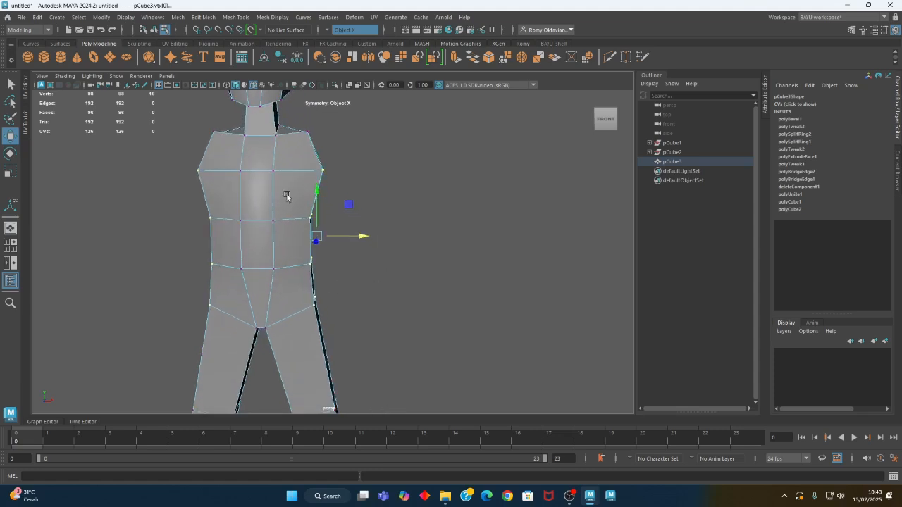
{"action": "left_click", "coordinate": [274, 171]}
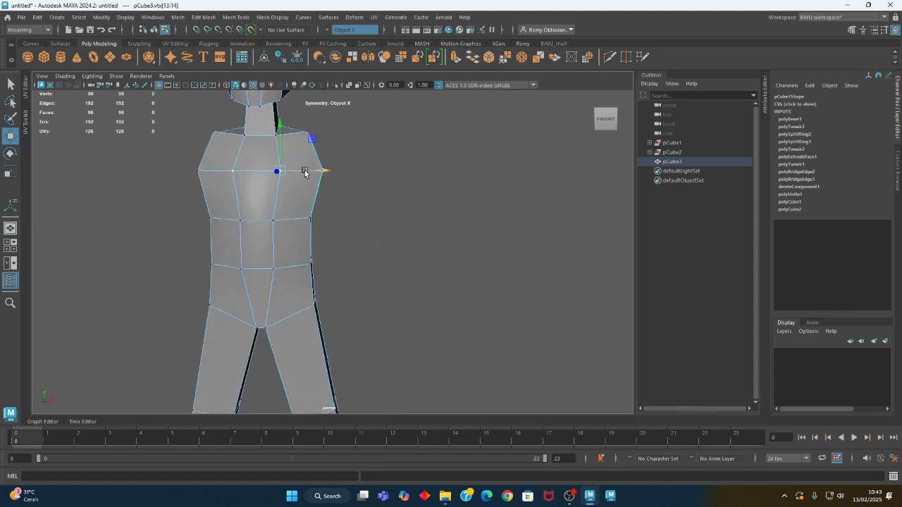
{"action": "left_click_drag", "start_coordinate": [282, 151], "coordinate": [281, 165]}
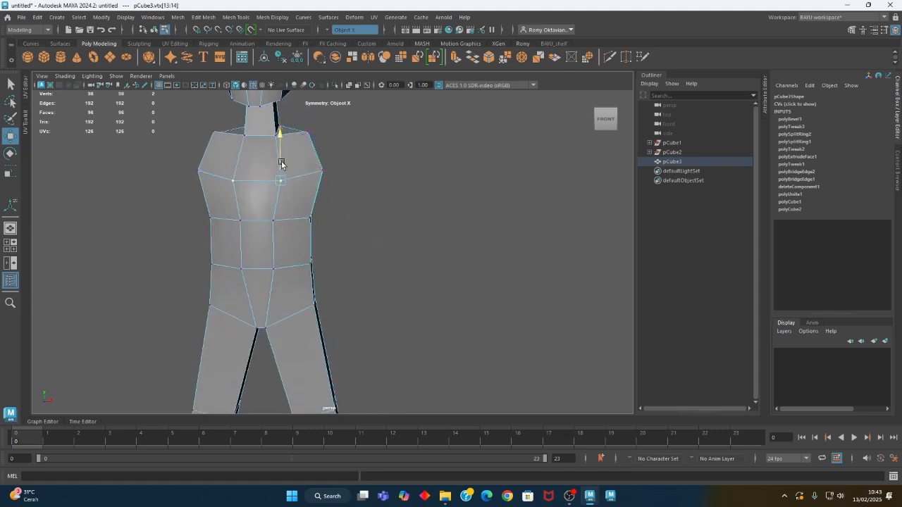
Lower the two inner front vertices of the lower abdomen symmetrically
{"action": "left_click", "coordinate": [273, 222]}
{"action": "left_click", "coordinate": [272, 272]}
{"action": "left_click_drag", "start_coordinate": [275, 256], "coordinate": [275, 269]}
{"action": "left_click_drag", "start_coordinate": [353, 321], "coordinate": [282, 327], "text": "alt"}
{"action": "middle_click_drag", "start_coordinate": [322, 338], "coordinate": [332, 249], "text": "alt"}
{"action": "left_click_drag", "start_coordinate": [332, 249], "coordinate": [366, 243], "text": "alt"}
{"action": "middle_click_drag", "start_coordinate": [367, 211], "coordinate": [376, 260], "text": "alt"}
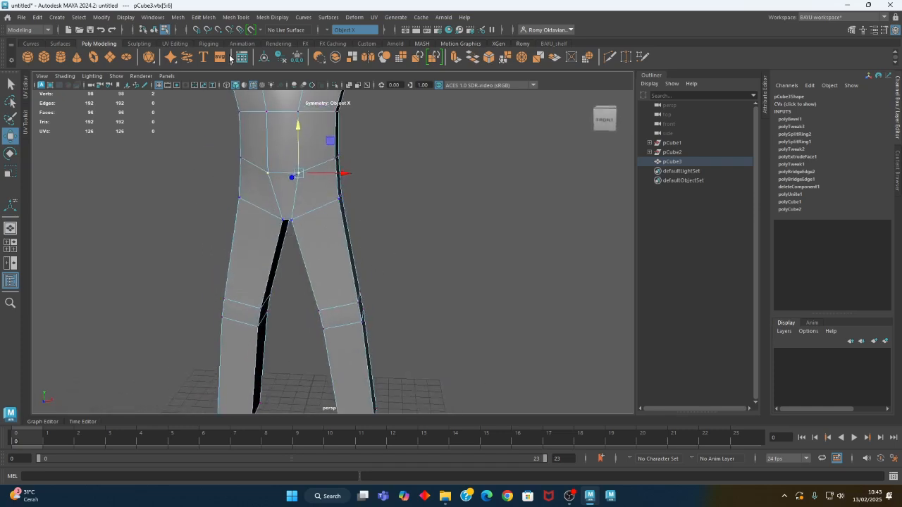
Insert two edge loops around each leg, one just below the hips and one at mid-thigh
{"action": "left_click", "coordinate": [235, 17]}
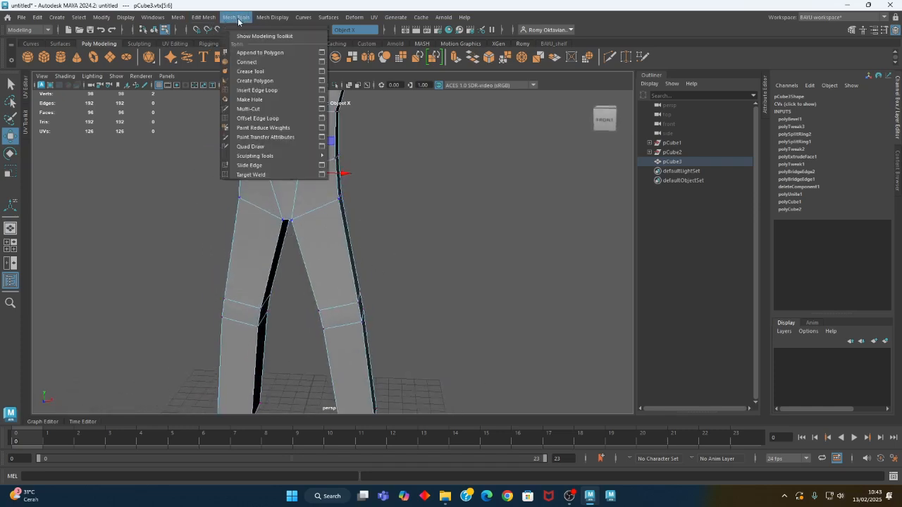
{"action": "left_click", "coordinate": [276, 90]}
{"action": "left_click_drag", "start_coordinate": [328, 267], "coordinate": [315, 216], "text": "alt"}
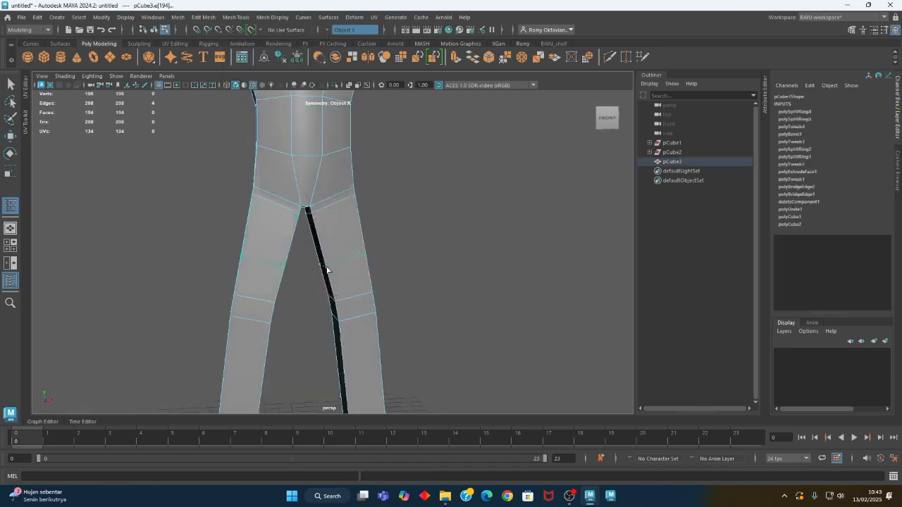
{"action": "left_click_drag", "start_coordinate": [329, 265], "coordinate": [330, 266]}
Insert two closely spaced edge loops around the shins, about midway between the knees and the ankles
{"action": "left_click_drag", "start_coordinate": [411, 344], "coordinate": [302, 279], "text": "alt"}
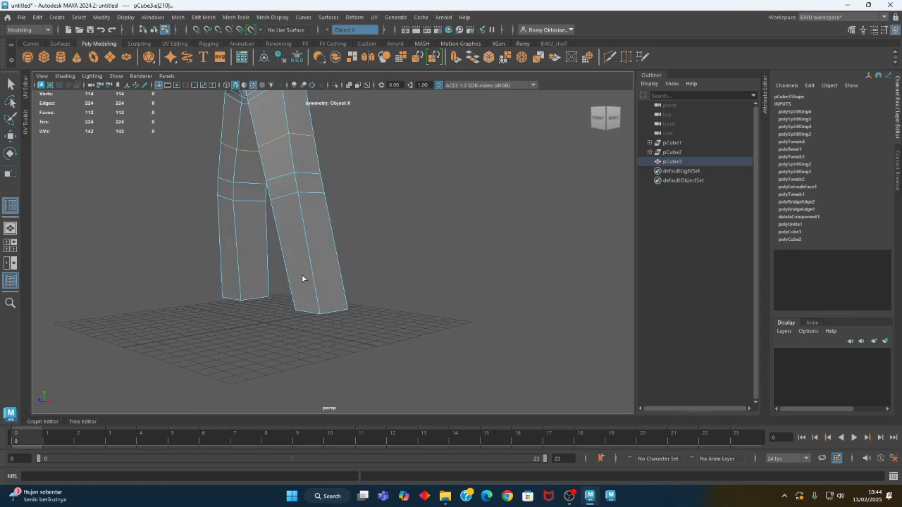
{"action": "left_click_drag", "start_coordinate": [326, 274], "coordinate": [313, 278], "text": "alt"}
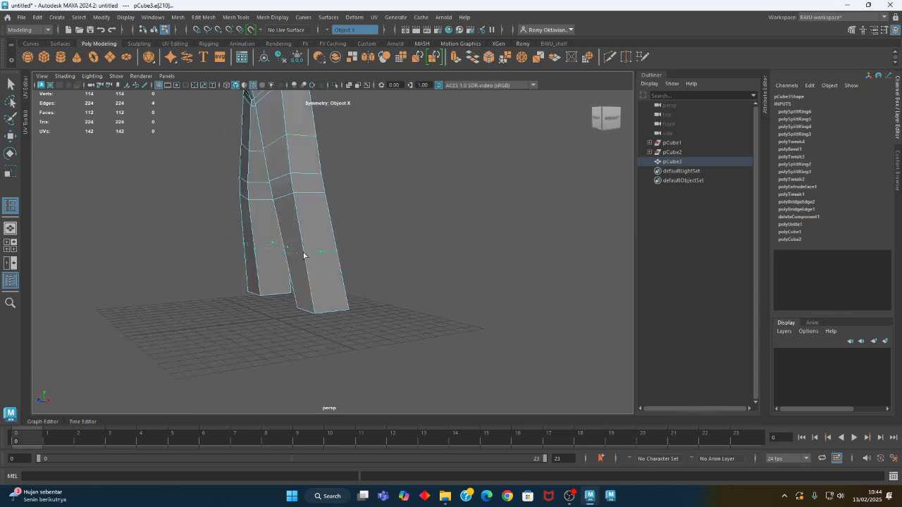
{"action": "left_click", "coordinate": [303, 263]}
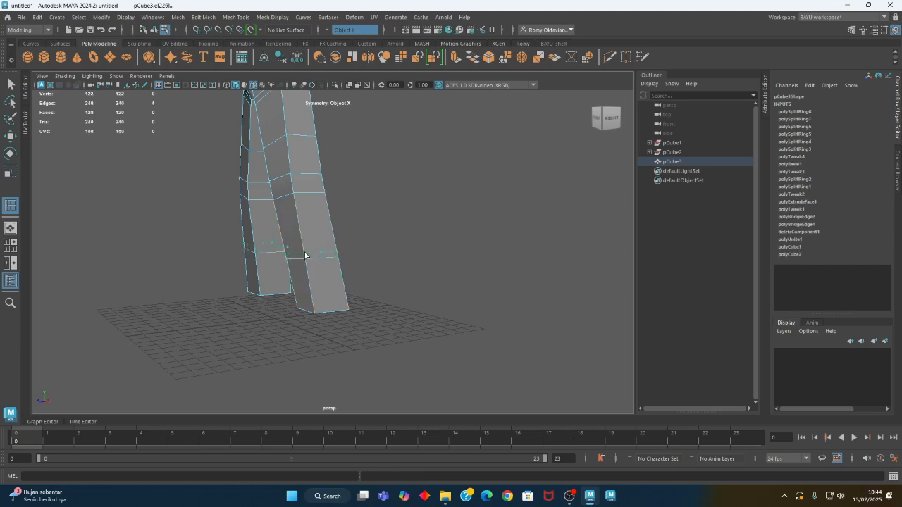
{"action": "left_click", "coordinate": [303, 246]}
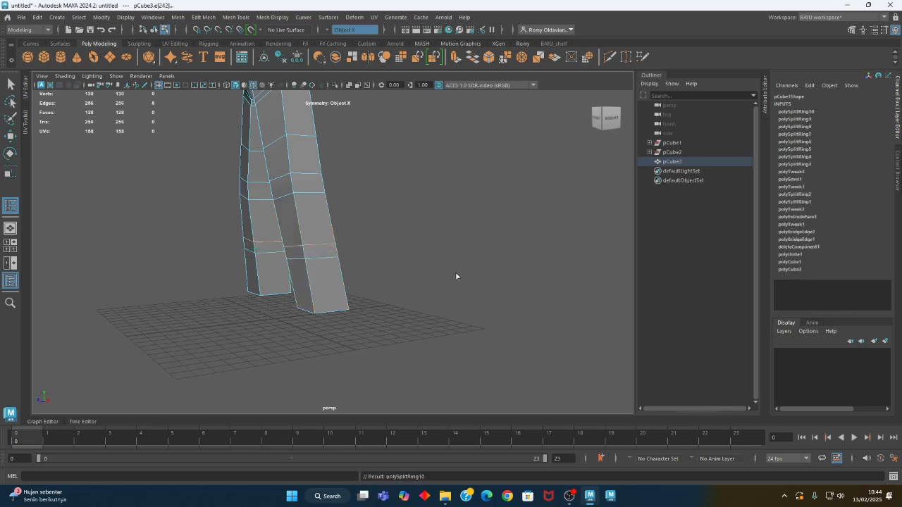
Pull the rear edge of the upper shin loop backward on both legs to form the calves
{"action": "left_click_drag", "start_coordinate": [455, 274], "coordinate": [381, 275], "text": "alt"}
{"action": "key", "text": "w"}
{"action": "left_click", "coordinate": [459, 277]}
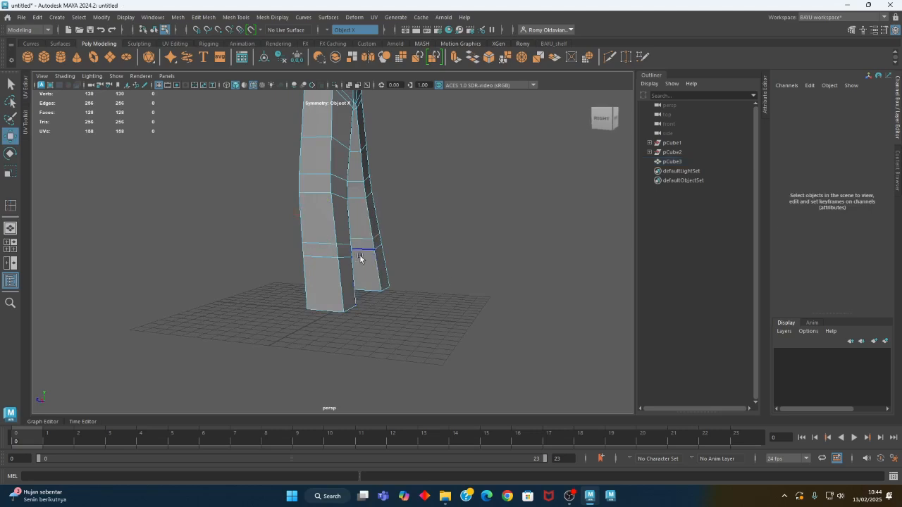
{"action": "left_click", "coordinate": [344, 246]}
{"action": "left_click_drag", "start_coordinate": [345, 246], "coordinate": [295, 224], "text": "alt"}
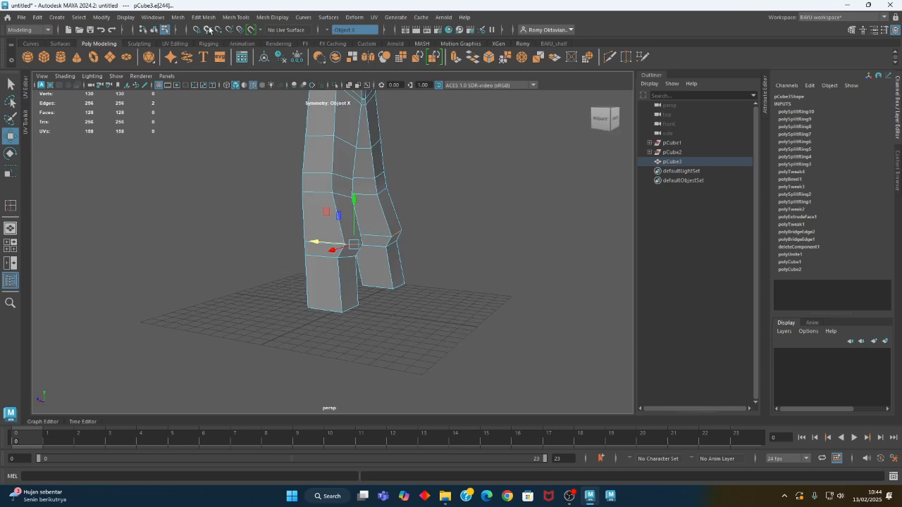
Insert an edge loop between the knee and the calf, and adjust its rear edge along the Z axis
{"action": "left_click", "coordinate": [236, 17]}
{"action": "left_click", "coordinate": [279, 89]}
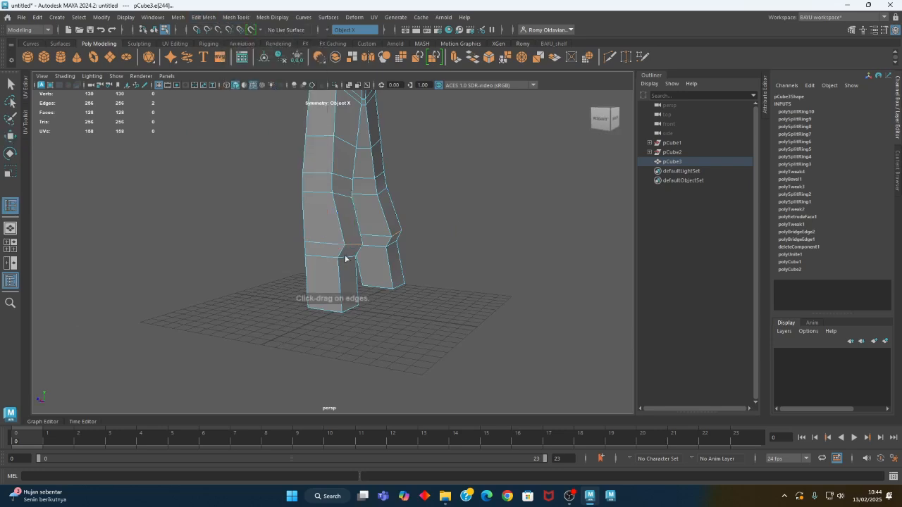
{"action": "left_click_drag", "start_coordinate": [345, 259], "coordinate": [339, 226], "text": "alt"}
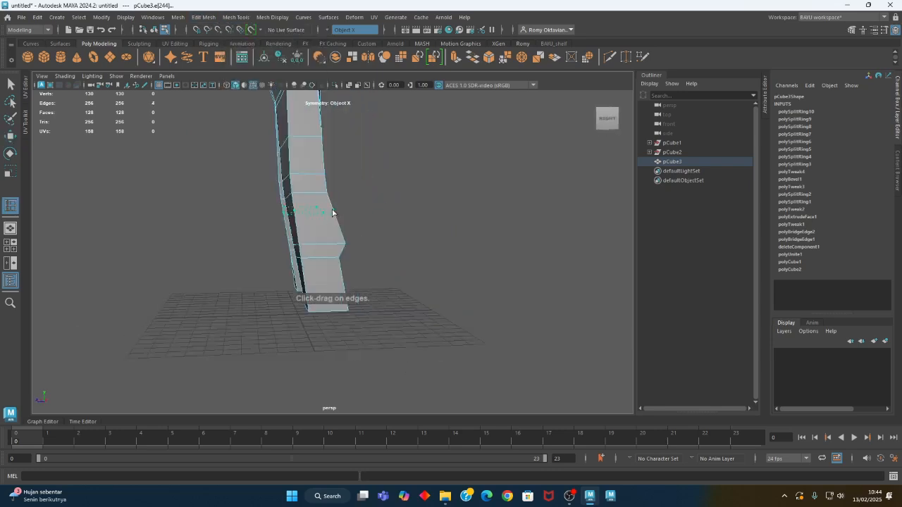
{"action": "left_click", "coordinate": [333, 213]}
{"action": "left_click_drag", "start_coordinate": [392, 238], "coordinate": [358, 249], "text": "alt"}
{"action": "key", "text": "w"}
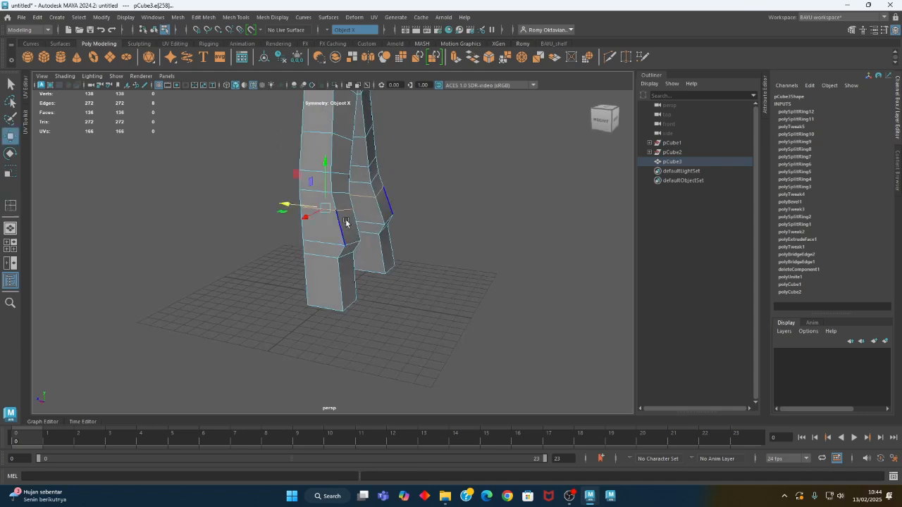
{"action": "left_click", "coordinate": [346, 214]}
{"action": "left_click_drag", "start_coordinate": [346, 213], "coordinate": [314, 221], "text": "alt"}
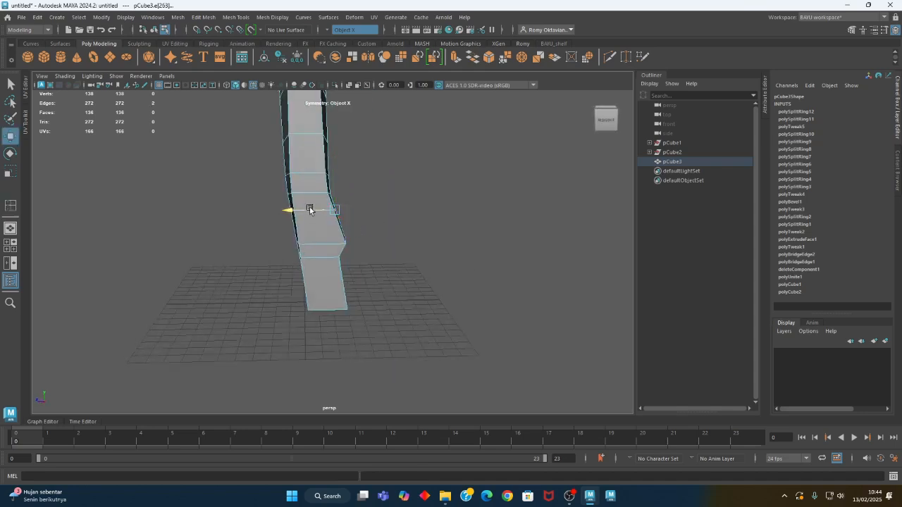
{"action": "left_click_drag", "start_coordinate": [308, 207], "coordinate": [298, 278], "text": "alt"}
Scale the protruding rear calf edges wider along the X axis
{"action": "left_click", "coordinate": [356, 252]}
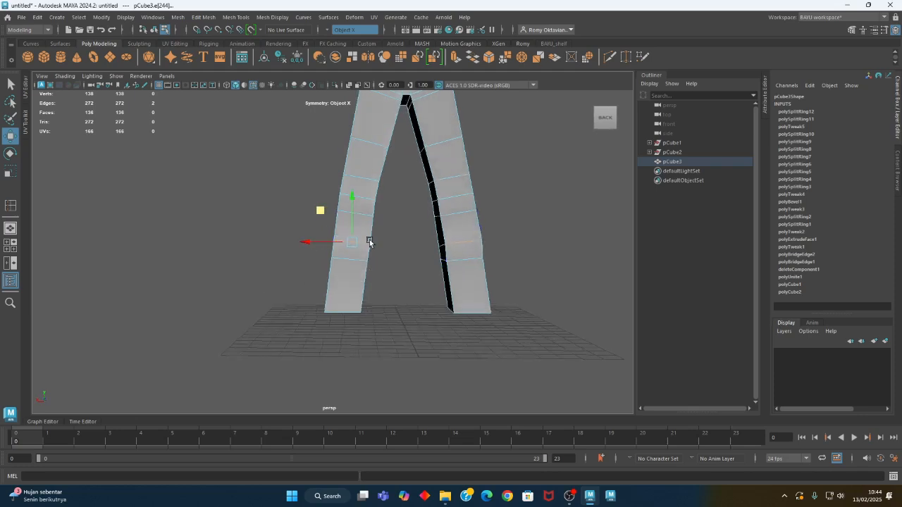
{"action": "key", "text": "r"}
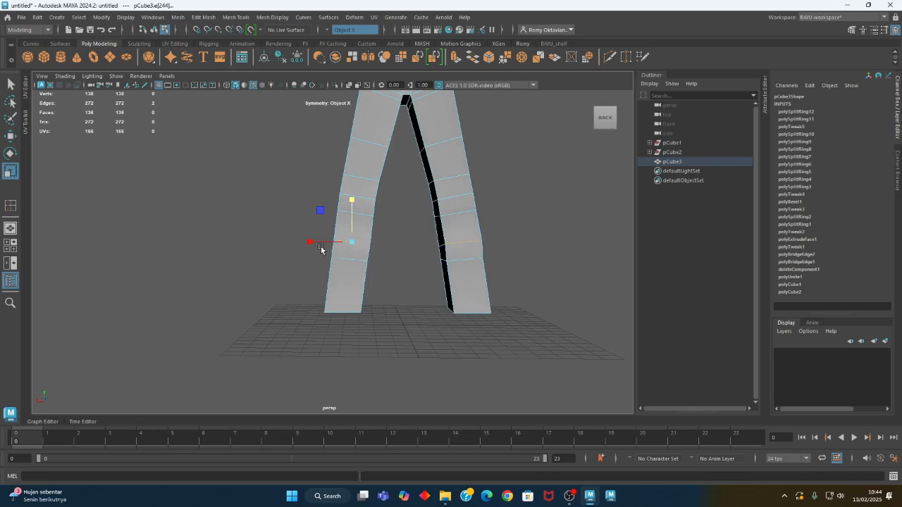
{"action": "left_click_drag", "start_coordinate": [303, 244], "coordinate": [348, 283], "text": "alt"}
{"action": "left_click_drag", "start_coordinate": [323, 247], "coordinate": [396, 306]}
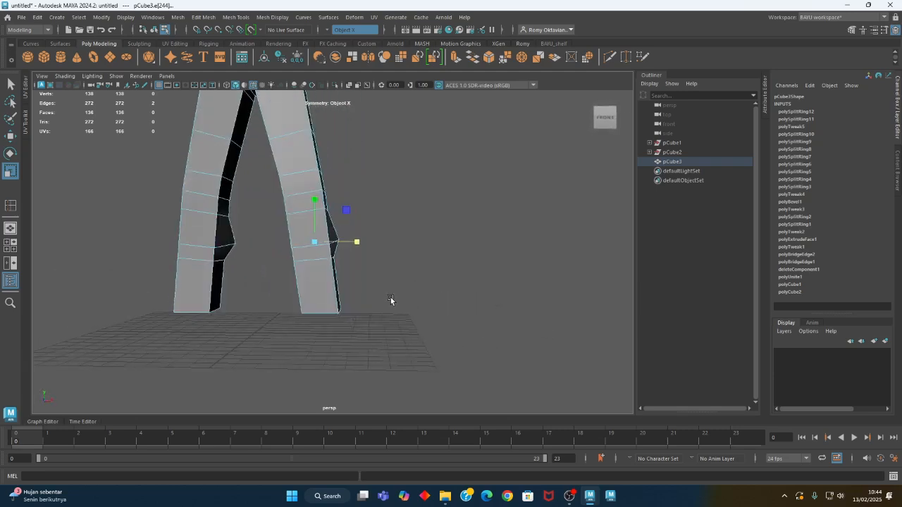
Select the front shin faces from the calf down to the ankle and scale them narrower along the X axis
{"action": "middle_click_drag", "start_coordinate": [408, 258], "coordinate": [445, 255], "text": "alt"}
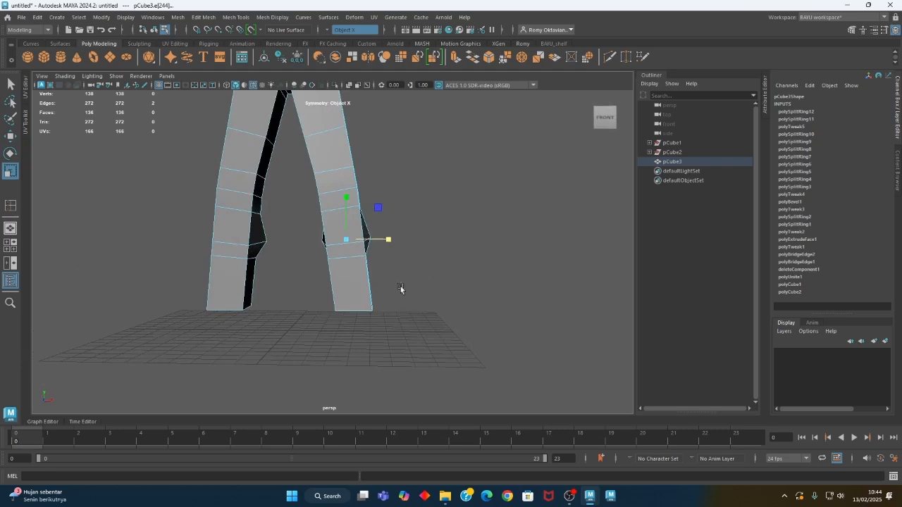
{"action": "right_click_drag", "start_coordinate": [438, 202], "coordinate": [446, 229]}
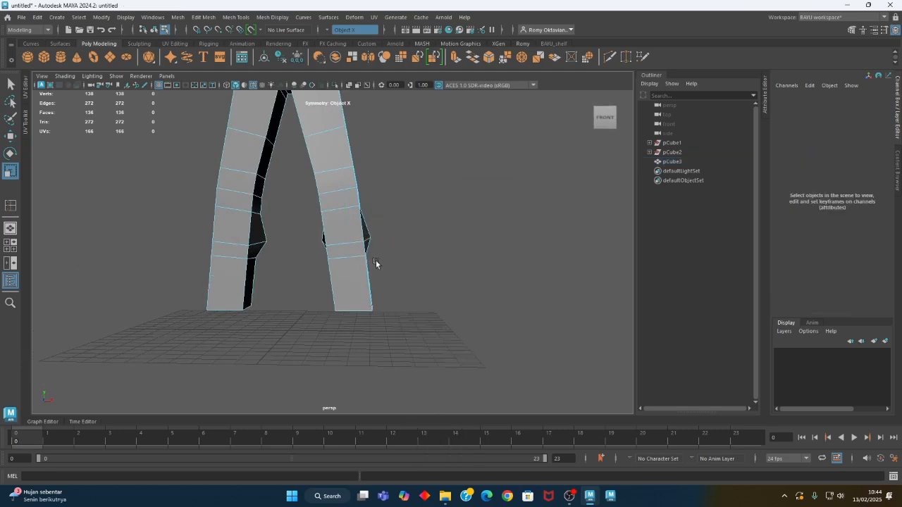
{"action": "left_click", "coordinate": [347, 255]}
{"action": "left_click", "coordinate": [346, 282], "text": "shift"}
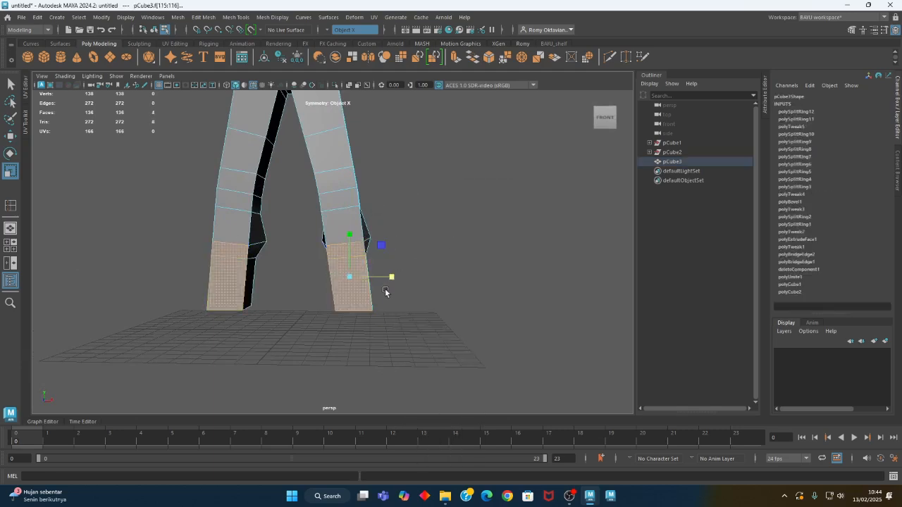
{"action": "left_click_drag", "start_coordinate": [391, 276], "coordinate": [348, 230]}
{"action": "left_click", "coordinate": [337, 227]}
{"action": "left_click_drag", "start_coordinate": [394, 261], "coordinate": [396, 215]}
Select the outer side edge of the loop just below the hips and lower it symmetrically to level the thigh loop
{"action": "middle_click_drag", "start_coordinate": [395, 177], "coordinate": [412, 239], "text": "alt"}
{"action": "left_click_drag", "start_coordinate": [412, 240], "coordinate": [371, 251], "text": "alt"}
{"action": "right_click_drag", "start_coordinate": [311, 224], "coordinate": [381, 217], "text": "alt"}
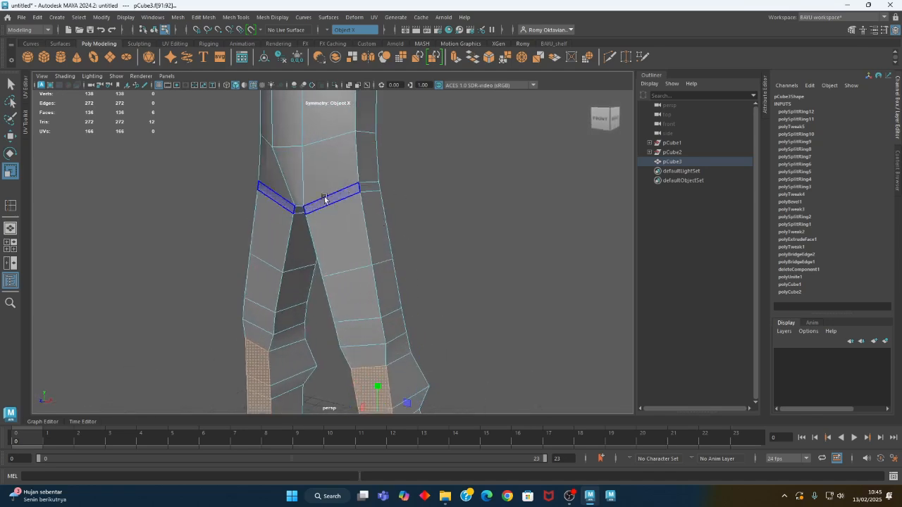
{"action": "left_click_drag", "start_coordinate": [327, 227], "coordinate": [369, 202], "text": "alt"}
{"action": "key", "text": "w"}
{"action": "left_click", "coordinate": [417, 207]}
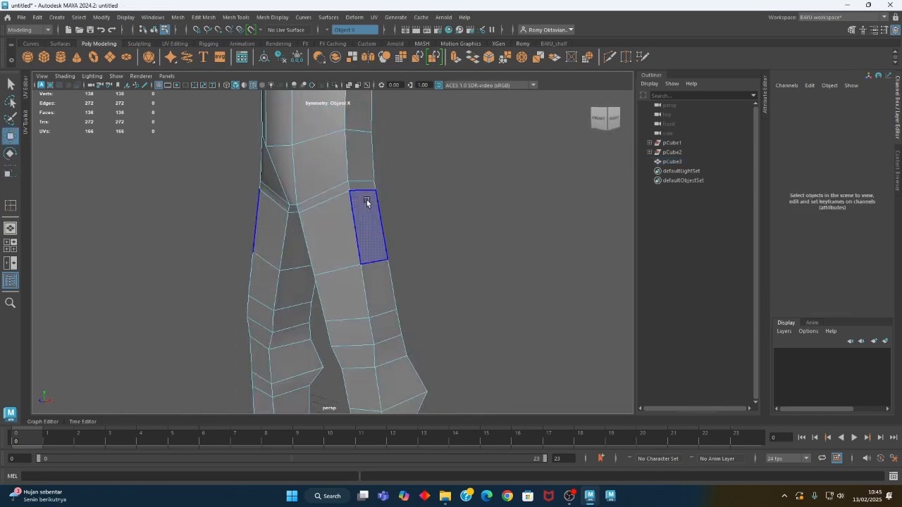
{"action": "left_click", "coordinate": [363, 192]}
{"action": "right_click_drag", "start_coordinate": [441, 175], "coordinate": [440, 147]}
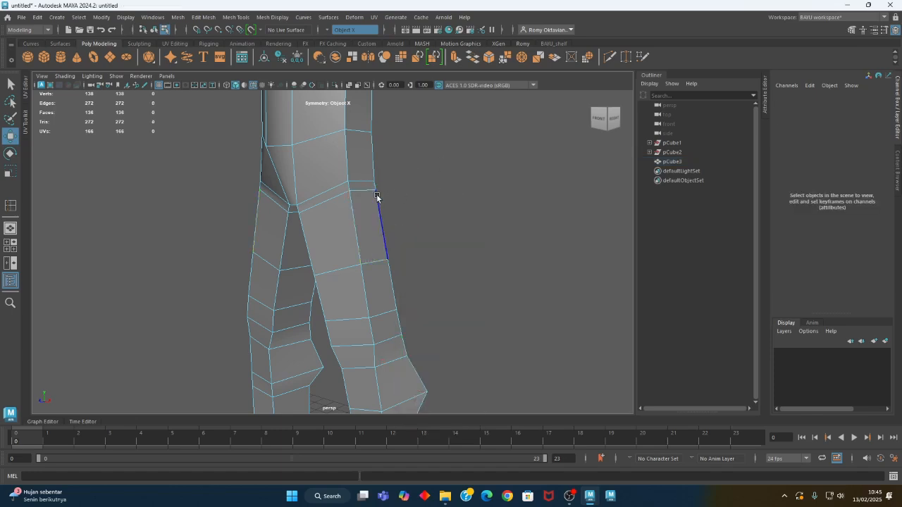
{"action": "left_click", "coordinate": [363, 190]}
{"action": "left_click_drag", "start_coordinate": [364, 194], "coordinate": [408, 219], "text": "alt"}
{"action": "left_click_drag", "start_coordinate": [420, 157], "coordinate": [423, 178]}
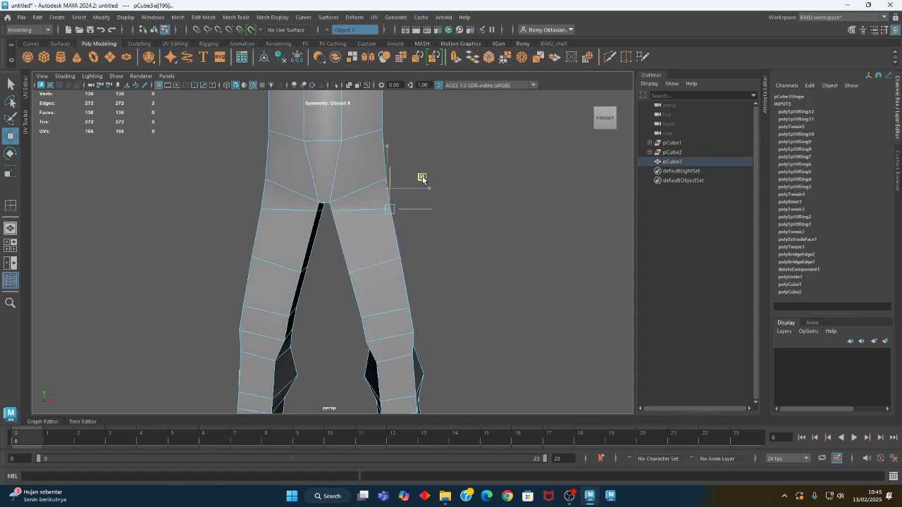
Select the rear edges below the calf and at the ankle, and scale them along the X axis
{"action": "left_click", "coordinate": [519, 202]}
{"action": "mouse_move", "coordinate": [520, 202]}
{"action": "left_mouse_down", "text": "alt"}
{"action": "mouse_move", "coordinate": [274, 203]}
{"action": "mouse_move", "coordinate": [468, 202]}
{"action": "mouse_move", "coordinate": [518, 217]}
{"action": "left_mouse_up", "text": "alt"}
{"action": "right_click_drag", "start_coordinate": [518, 218], "coordinate": [338, 272], "text": "alt"}
{"action": "left_click_drag", "start_coordinate": [338, 273], "coordinate": [362, 270], "text": "alt"}
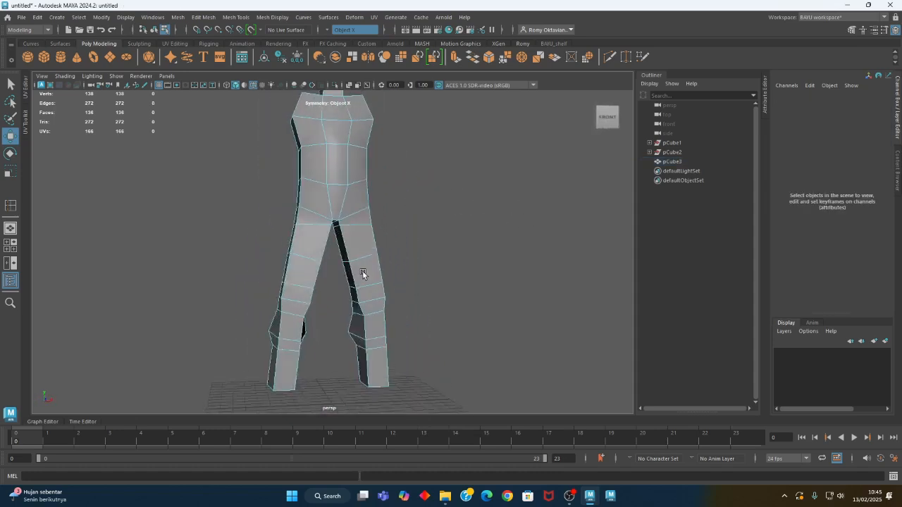
{"action": "middle_click_drag", "start_coordinate": [417, 351], "coordinate": [414, 298], "text": "alt"}
{"action": "left_click_drag", "start_coordinate": [415, 299], "coordinate": [214, 275], "text": "alt"}
{"action": "right_click_drag", "start_coordinate": [214, 275], "coordinate": [287, 306], "text": "alt"}
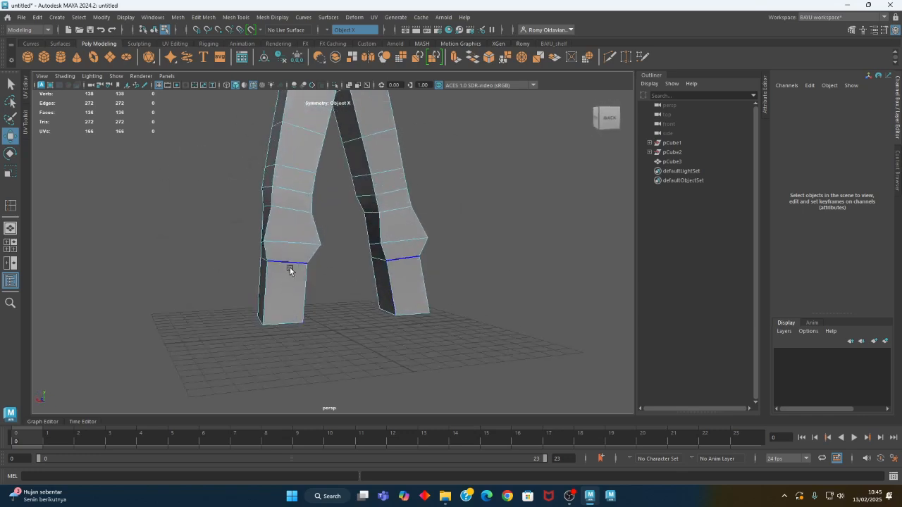
{"action": "left_click", "coordinate": [283, 314]}
{"action": "left_click", "coordinate": [282, 321], "text": "shift"}
{"action": "left_click_drag", "start_coordinate": [282, 322], "coordinate": [318, 362], "text": "alt"}
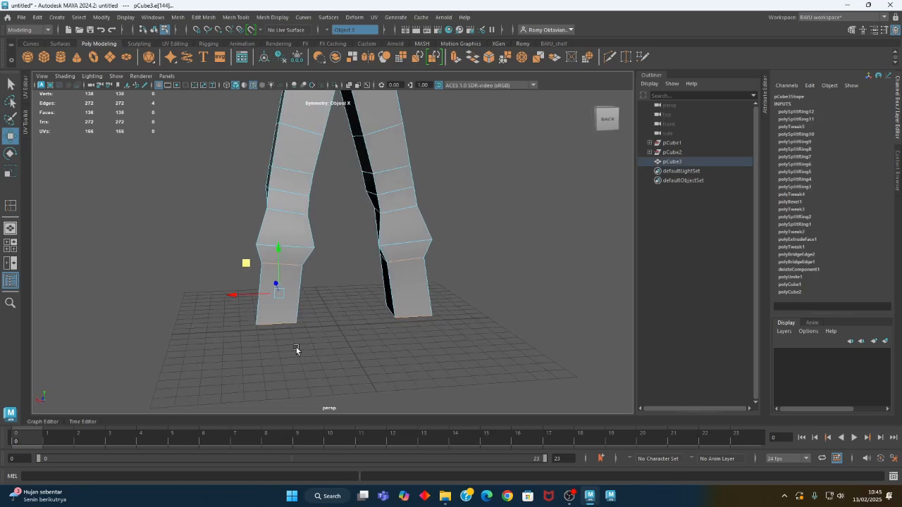
{"action": "key", "text": "r"}
{"action": "left_click_drag", "start_coordinate": [236, 294], "coordinate": [356, 341]}
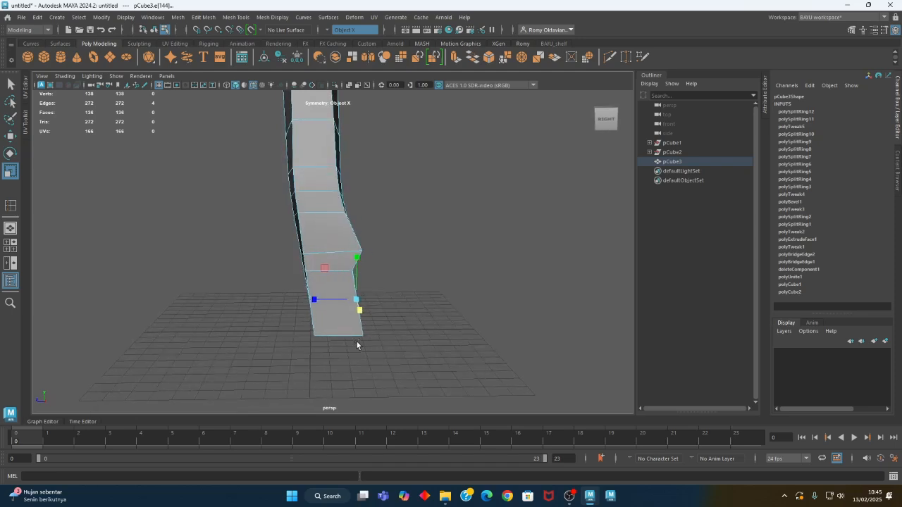
In wireframe display, select the front shin vertices at calf height and shift them along the Z axis
{"action": "mouse_move", "coordinate": [304, 292]}
{"action": "left_mouse_down", "text": "alt"}
{"action": "mouse_move", "coordinate": [315, 290]}
{"action": "mouse_move", "coordinate": [302, 286]}
{"action": "left_mouse_up", "text": "alt"}
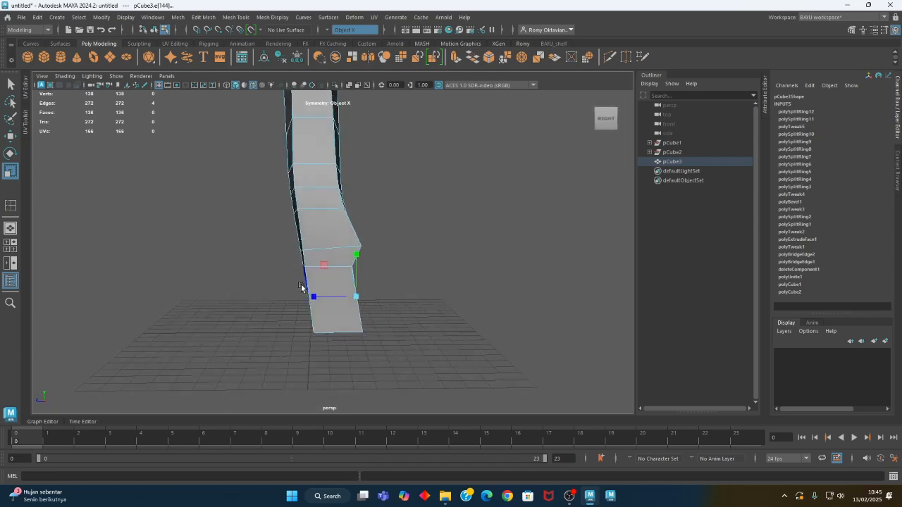
{"action": "key", "text": "4"}
{"action": "right_click_drag", "start_coordinate": [441, 173], "coordinate": [405, 174]}
{"action": "left_click_drag", "start_coordinate": [263, 275], "coordinate": [268, 266], "text": "alt"}
{"action": "left_click_drag", "start_coordinate": [272, 233], "coordinate": [323, 269]}
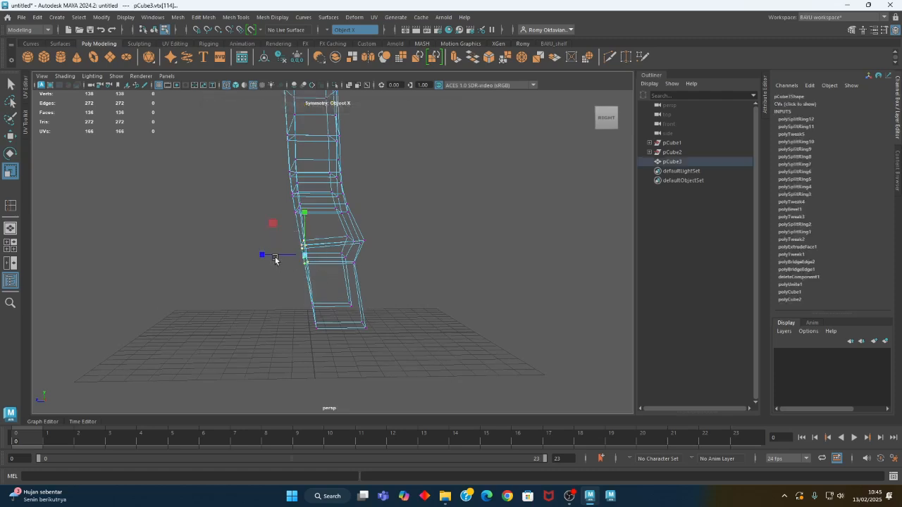
{"action": "key", "text": "w"}
{"action": "left_click_drag", "start_coordinate": [263, 257], "coordinate": [323, 324]}
Select the vertices of the loop between the knee and the calf and refine their position symmetrically
{"action": "left_click_drag", "start_coordinate": [323, 324], "coordinate": [353, 318], "text": "alt"}
{"action": "left_click_drag", "start_coordinate": [380, 264], "coordinate": [381, 263]}
{"action": "left_click_drag", "start_coordinate": [304, 252], "coordinate": [295, 262]}
{"action": "left_click_drag", "start_coordinate": [281, 230], "coordinate": [390, 257]}
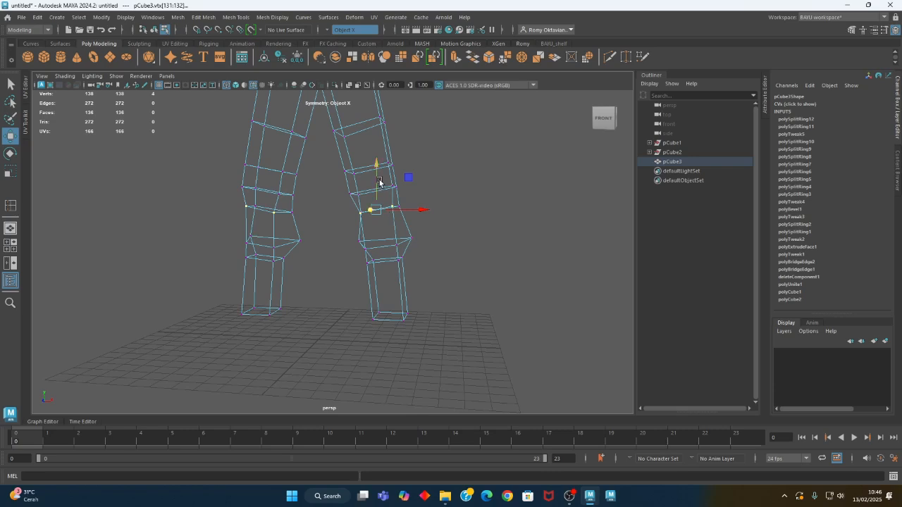
Move the front mid-thigh vertices forward along the Z axis to round out the thighs
{"action": "left_click_drag", "start_coordinate": [404, 167], "coordinate": [347, 282], "text": "alt"}
{"action": "left_click_drag", "start_coordinate": [295, 203], "coordinate": [250, 194]}
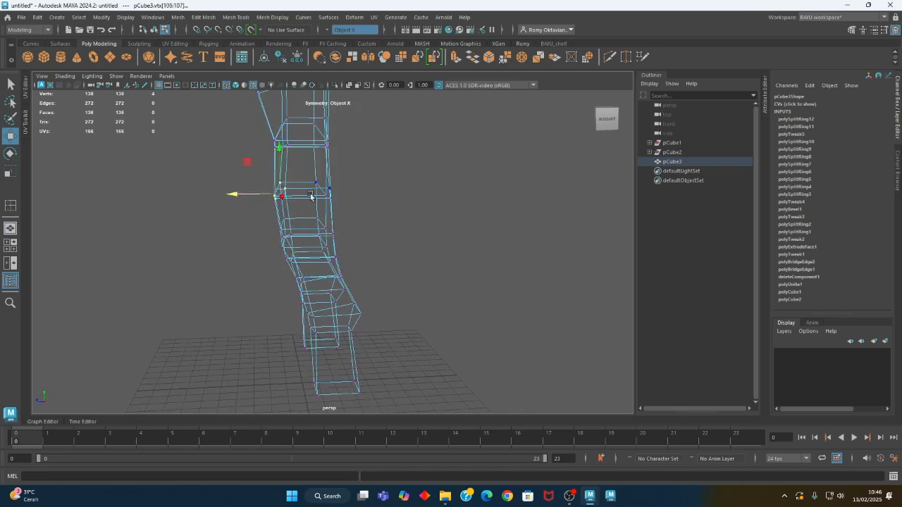
{"action": "left_click_drag", "start_coordinate": [311, 195], "coordinate": [373, 189], "text": "alt"}
{"action": "left_click_drag", "start_coordinate": [324, 209], "coordinate": [362, 233]}
Select the rear hip faces, adjust them along the Z axis, and return to shaded display
{"action": "right_click_drag", "start_coordinate": [403, 154], "coordinate": [402, 188]}
{"action": "left_click", "coordinate": [393, 193]}
{"action": "left_click_drag", "start_coordinate": [366, 210], "coordinate": [309, 195], "text": "alt"}
{"action": "left_click", "coordinate": [312, 196]}
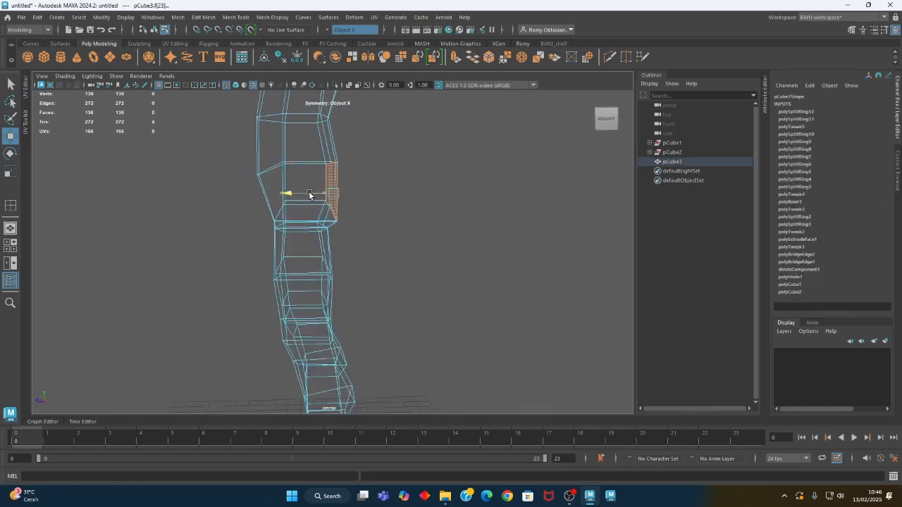
{"action": "left_click_drag", "start_coordinate": [428, 251], "coordinate": [489, 233], "text": "alt"}
{"action": "key", "text": "5"}
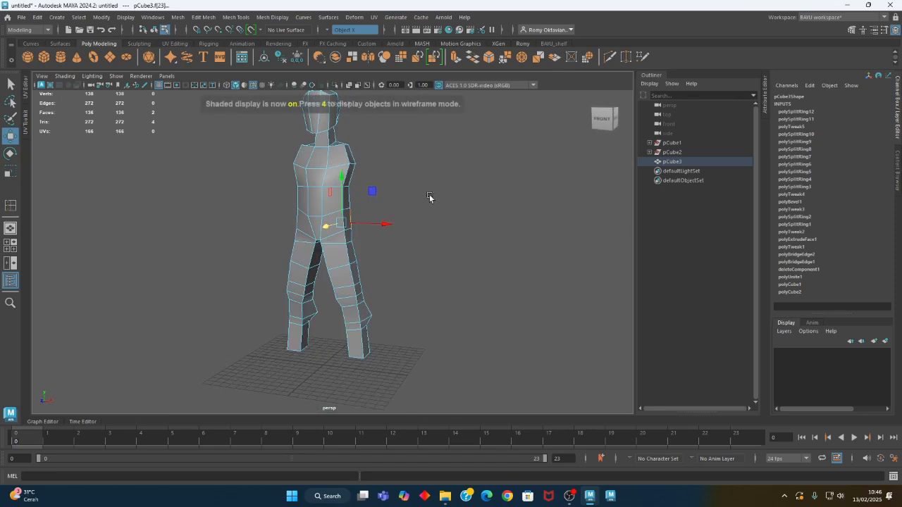
Preview the whole character mesh with smoothing in object mode, and return to the unsmoothed display
{"action": "middle_click_drag", "start_coordinate": [399, 211], "coordinate": [402, 229], "text": "alt"}
{"action": "right_click_drag", "start_coordinate": [446, 176], "coordinate": [482, 169]}
{"action": "left_click_drag", "start_coordinate": [468, 205], "coordinate": [483, 321], "text": "alt"}
{"action": "key", "text": "3"}
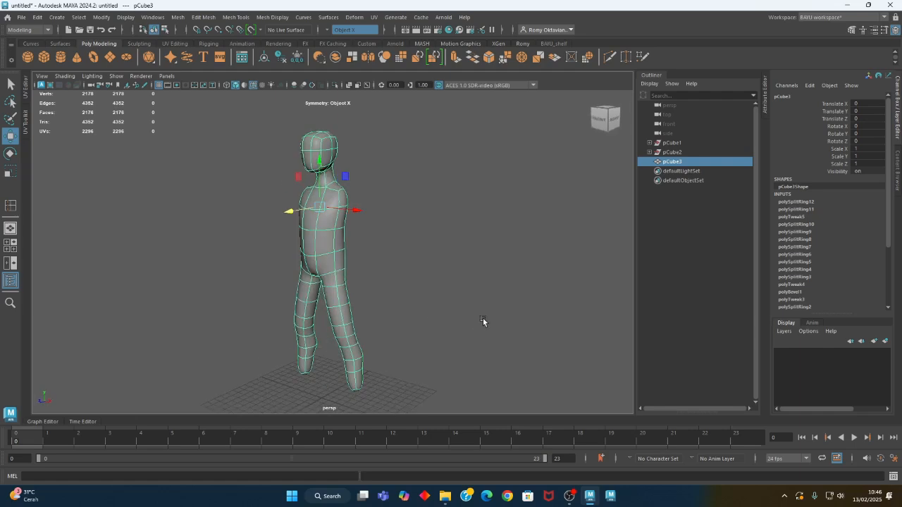
{"action": "right_click_drag", "start_coordinate": [406, 174], "coordinate": [438, 167]}
{"action": "key", "text": "1"}
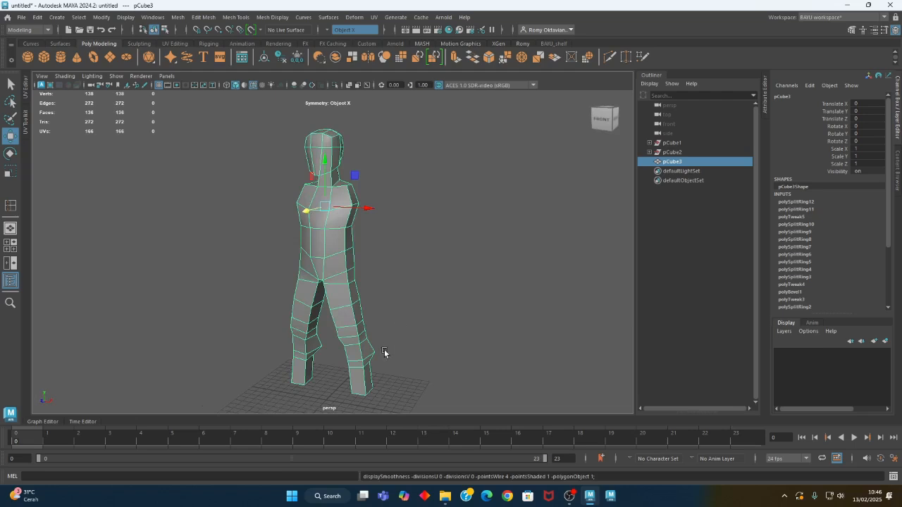
In vertex mode, select the front bottom vertices of both legs and move them forward along the Z axis
{"action": "middle_click_drag", "start_coordinate": [385, 353], "coordinate": [398, 296], "text": "alt"}
{"action": "left_click_drag", "start_coordinate": [398, 297], "coordinate": [263, 301], "text": "alt"}
{"action": "right_click_drag", "start_coordinate": [264, 301], "coordinate": [394, 315], "text": "alt"}
{"action": "left_click_drag", "start_coordinate": [394, 315], "coordinate": [346, 321], "text": "alt"}
{"action": "right_click_drag", "start_coordinate": [443, 227], "coordinate": [397, 217]}
{"action": "left_click_drag", "start_coordinate": [340, 369], "coordinate": [340, 368]}
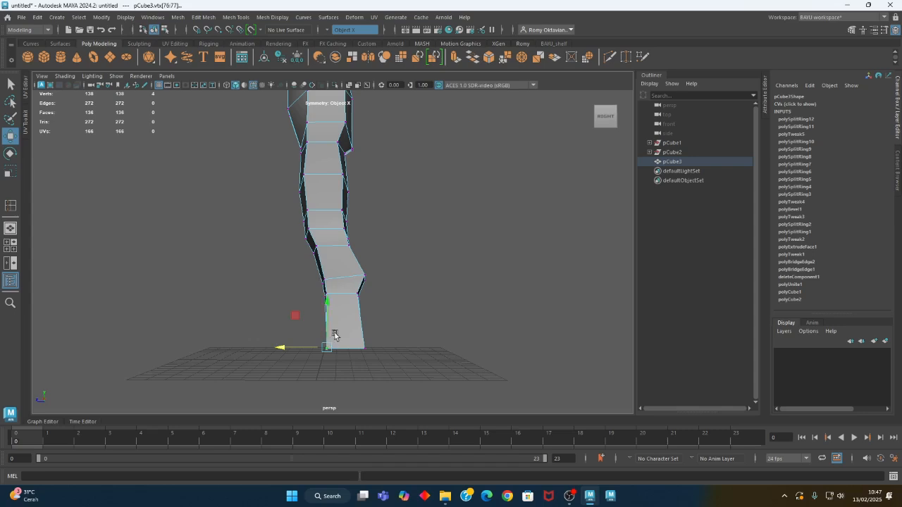
In face mode, select the front bottom faces of both legs, extrude them and move them forward to form the feet
{"action": "left_click_drag", "start_coordinate": [326, 329], "coordinate": [491, 245]}
{"action": "right_click_drag", "start_coordinate": [493, 216], "coordinate": [492, 258]}
{"action": "left_click", "coordinate": [385, 342]}
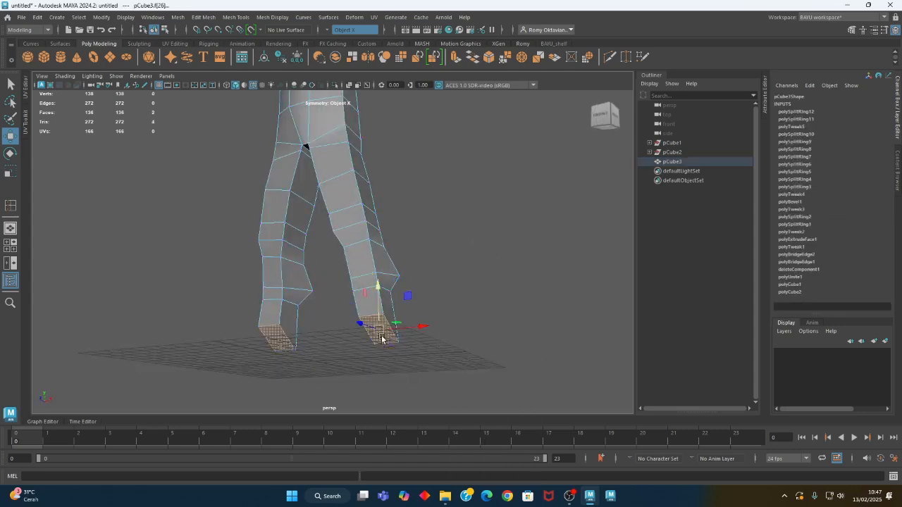
{"action": "left_click_drag", "start_coordinate": [423, 346], "coordinate": [367, 379], "text": "alt"}
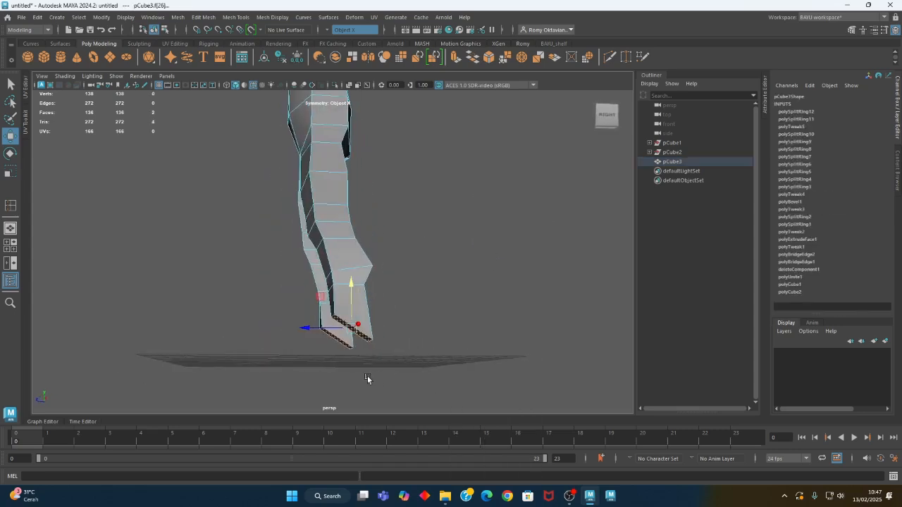
{"action": "left_click", "coordinate": [201, 18]}
{"action": "left_click", "coordinate": [230, 109]}
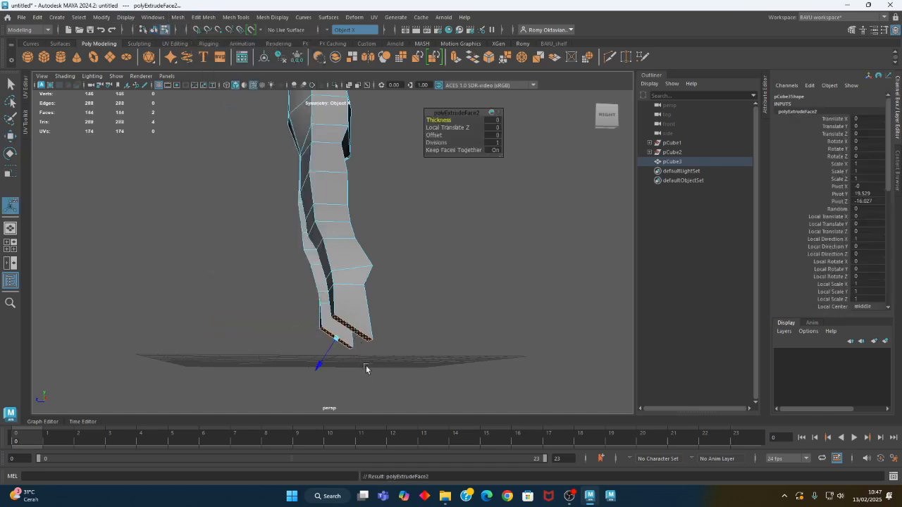
{"action": "left_click_drag", "start_coordinate": [358, 380], "coordinate": [353, 382], "text": "alt"}
{"action": "key", "text": "w"}
{"action": "left_click_drag", "start_coordinate": [304, 336], "coordinate": [294, 337]}
Select the front end faces of both feet, scale them flat and adjust their forward reach along the Z axis
{"action": "left_click_drag", "start_coordinate": [331, 368], "coordinate": [384, 343], "text": "alt"}
{"action": "left_click", "coordinate": [378, 354]}
{"action": "left_click", "coordinate": [374, 338]}
{"action": "key", "text": "r"}
{"action": "left_click_drag", "start_coordinate": [332, 353], "coordinate": [296, 354], "text": "alt"}
{"action": "key", "text": "w"}
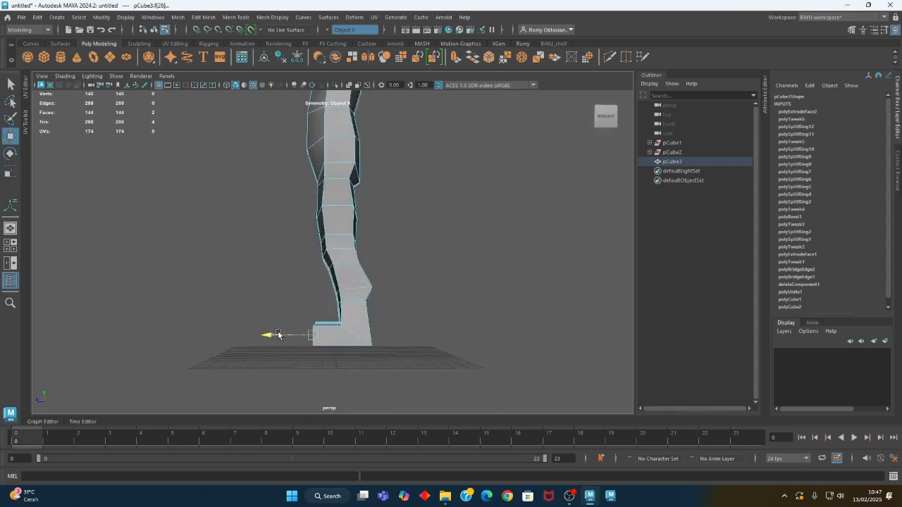
{"action": "left_click_drag", "start_coordinate": [266, 333], "coordinate": [391, 377], "text": "alt"}
Insert an edge loop around both lower legs just above the ankles
{"action": "right_click_drag", "start_coordinate": [348, 377], "coordinate": [436, 372], "text": "alt"}
{"action": "middle_click_drag", "start_coordinate": [435, 372], "coordinate": [421, 300], "text": "alt"}
{"action": "mouse_move", "coordinate": [421, 299]}
{"action": "left_mouse_down", "text": "alt"}
{"action": "mouse_move", "coordinate": [344, 326]}
{"action": "mouse_move", "coordinate": [377, 318]}
{"action": "mouse_move", "coordinate": [426, 332]}
{"action": "mouse_move", "coordinate": [395, 326]}
{"action": "mouse_move", "coordinate": [441, 302]}
{"action": "mouse_move", "coordinate": [430, 299]}
{"action": "left_mouse_up", "text": "alt"}
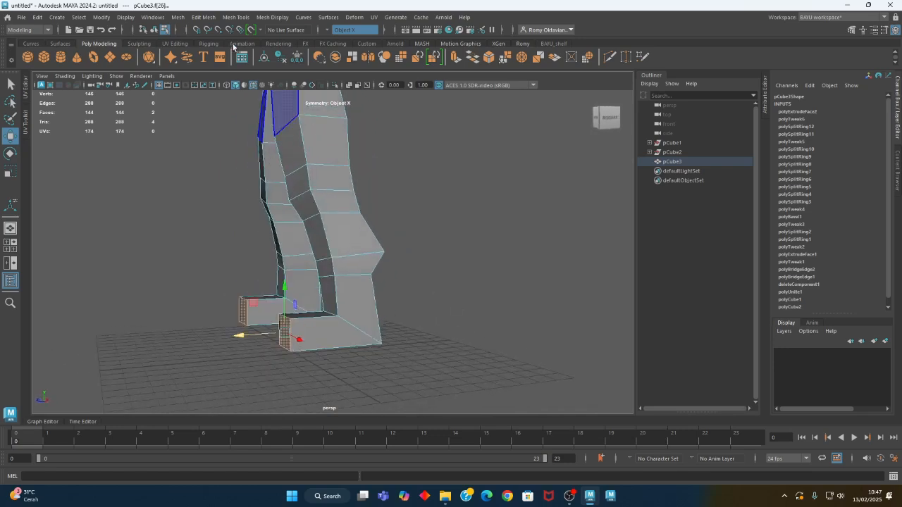
{"action": "left_click", "coordinate": [236, 17]}
{"action": "left_click", "coordinate": [267, 91]}
{"action": "left_click_drag", "start_coordinate": [352, 338], "coordinate": [353, 302], "text": "alt"}
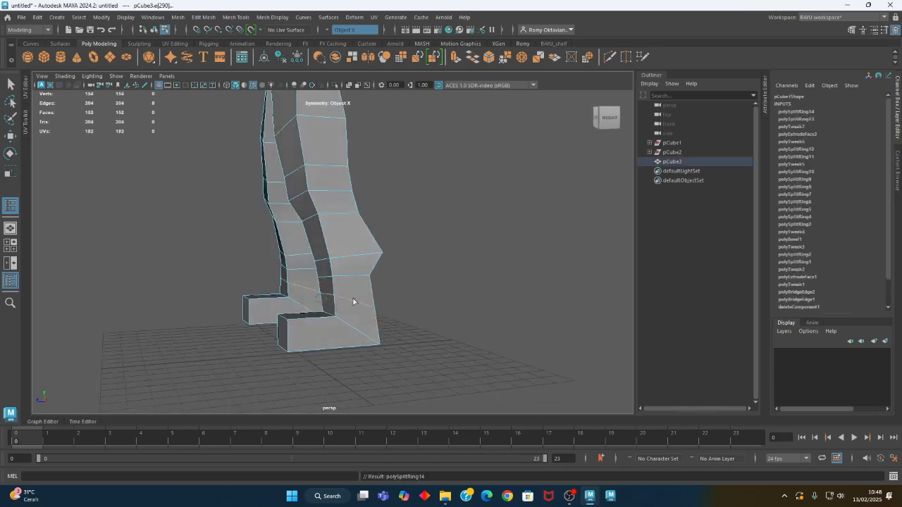
Insert an edge loop across the middle of both feet and scale it along the Z axis to straighten it
{"action": "middle_click_drag", "start_coordinate": [299, 334], "coordinate": [312, 322], "text": "alt"}
{"action": "left_click_drag", "start_coordinate": [312, 322], "coordinate": [294, 341], "text": "alt"}
{"action": "right_click_drag", "start_coordinate": [294, 341], "coordinate": [337, 356], "text": "alt"}
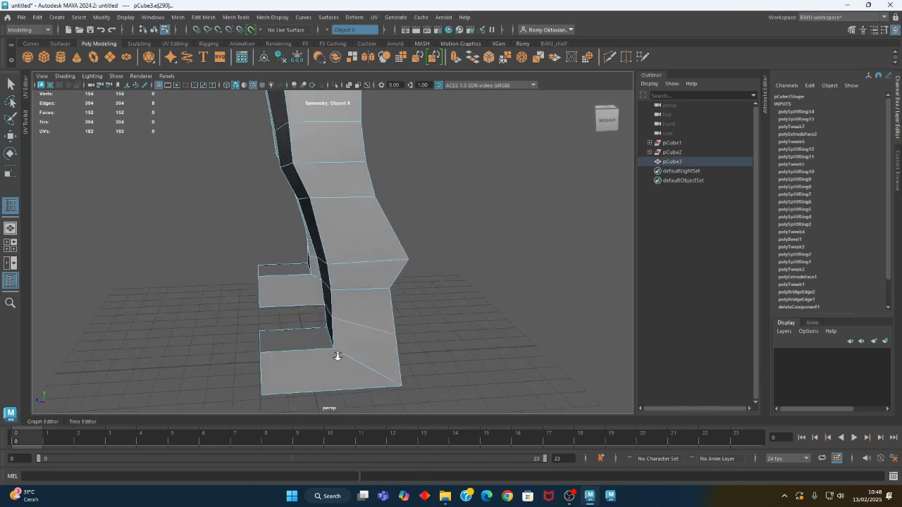
{"action": "middle_click_drag", "start_coordinate": [312, 361], "coordinate": [295, 302], "text": "alt"}
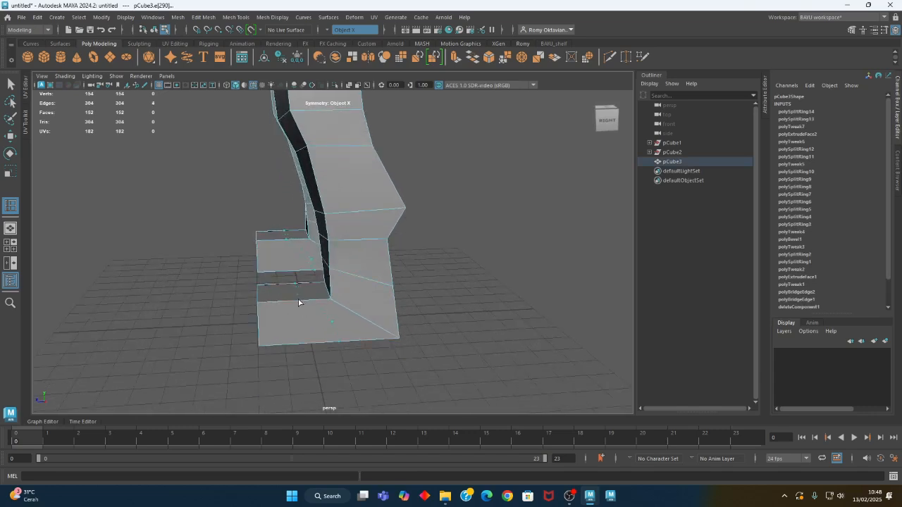
{"action": "left_click_drag", "start_coordinate": [292, 301], "coordinate": [288, 300]}
{"action": "key", "text": "r"}
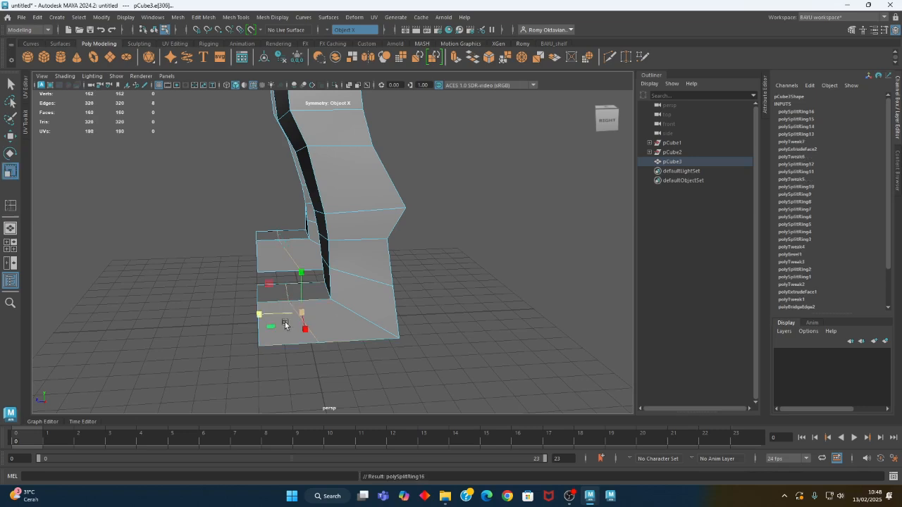
{"action": "left_click_drag", "start_coordinate": [293, 319], "coordinate": [351, 313], "text": "alt"}
{"action": "key", "text": "w"}
In face mode, select the side faces at the toe end of both feet and scale them to widen the toes
{"action": "right_click_drag", "start_coordinate": [423, 216], "coordinate": [423, 255]}
{"action": "left_click", "coordinate": [332, 316]}
{"action": "left_click_drag", "start_coordinate": [332, 317], "coordinate": [365, 355], "text": "alt"}
{"action": "key", "text": "r"}
{"action": "left_click_drag", "start_coordinate": [365, 318], "coordinate": [418, 301], "text": "alt"}
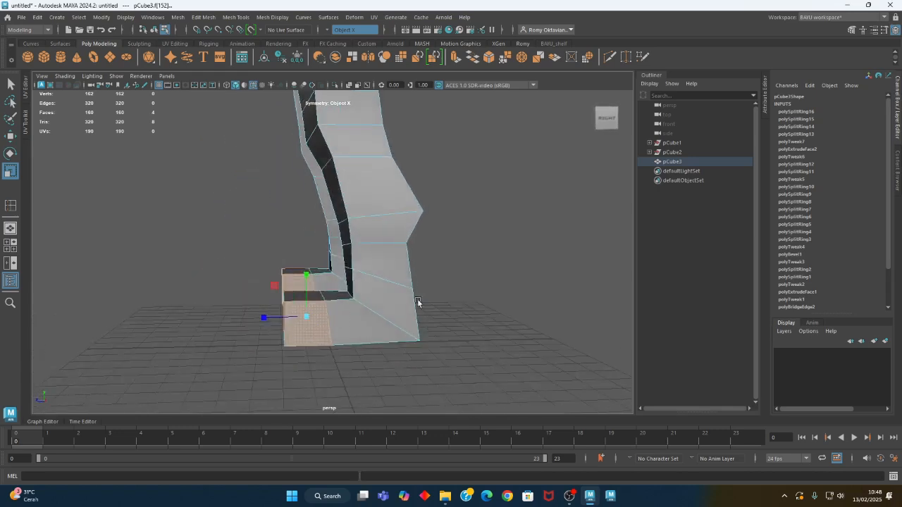
In vertex mode, flatten and lower the upper toe vertices of both feet and adjust the instep vertices to slope the feet
{"action": "right_click_drag", "start_coordinate": [513, 153], "coordinate": [481, 156]}
{"action": "mouse_move", "coordinate": [319, 293]}
{"action": "left_mouse_down", "text": "alt"}
{"action": "mouse_move", "coordinate": [306, 282]}
{"action": "mouse_move", "coordinate": [308, 302]}
{"action": "mouse_move", "coordinate": [328, 308]}
{"action": "left_mouse_up", "text": "alt"}
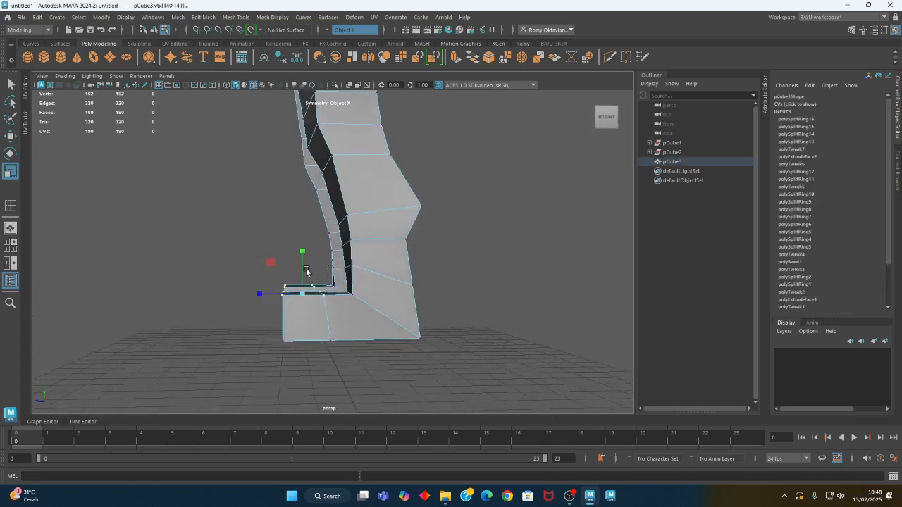
{"action": "key", "text": "w"}
{"action": "left_click_drag", "start_coordinate": [306, 270], "coordinate": [361, 315]}
{"action": "left_click", "coordinate": [349, 296]}
{"action": "left_click_drag", "start_coordinate": [316, 268], "coordinate": [313, 264]}
{"action": "left_click_drag", "start_coordinate": [352, 339], "coordinate": [379, 265], "text": "alt"}
Preview the legs and feet with smoothing in object mode, and return to the unsmoothed display
{"action": "right_click_drag", "start_coordinate": [393, 176], "coordinate": [428, 153]}
{"action": "left_click_drag", "start_coordinate": [392, 272], "coordinate": [332, 298], "text": "alt"}
{"action": "key", "text": "3"}
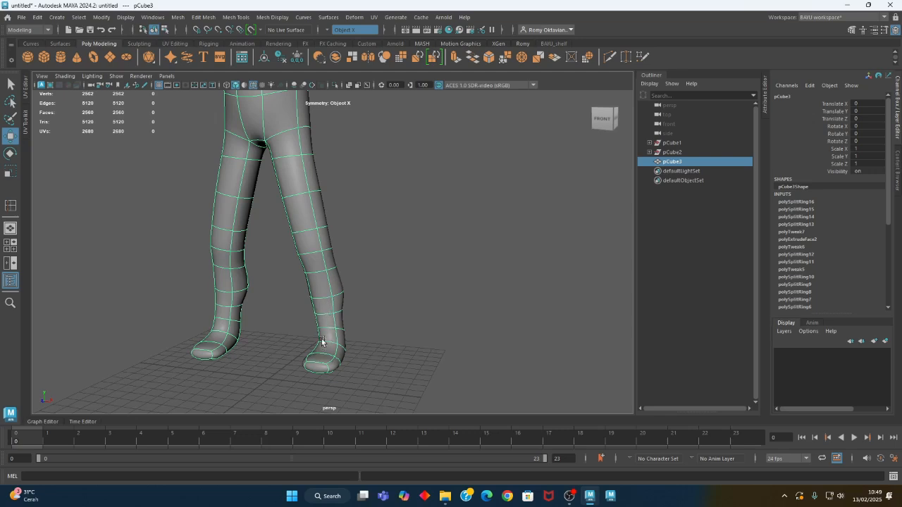
{"action": "left_click_drag", "start_coordinate": [375, 377], "coordinate": [289, 325], "text": "alt"}
{"action": "left_click_drag", "start_coordinate": [344, 282], "coordinate": [368, 159], "text": "alt"}
{"action": "right_click_drag", "start_coordinate": [368, 159], "coordinate": [405, 146]}
{"action": "left_click", "coordinate": [412, 249]}
{"action": "left_click_drag", "start_coordinate": [412, 253], "coordinate": [324, 316], "text": "alt"}
{"action": "left_click", "coordinate": [314, 317]}
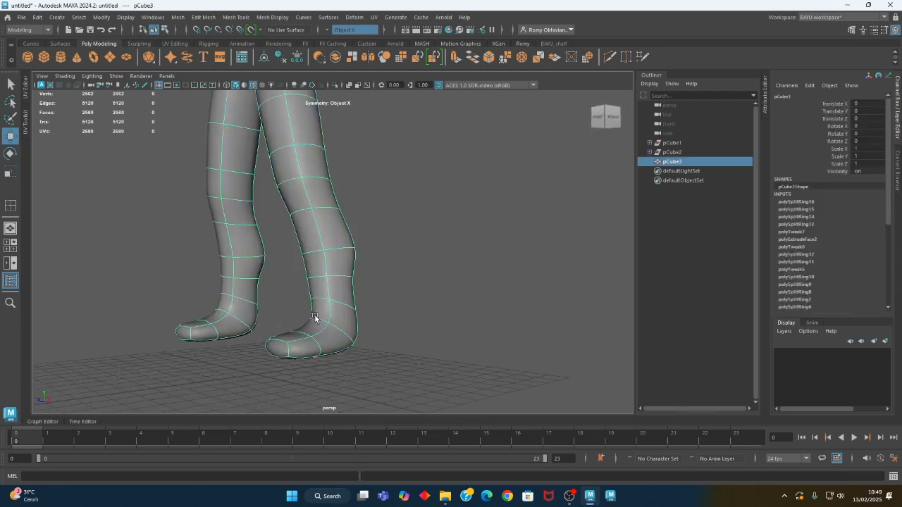
{"action": "key", "text": "1"}
Create a Subdiv Proxy of the character mesh with Exponential subdivision, 1 division level and mirror behavior None
{"action": "left_click_drag", "start_coordinate": [451, 322], "coordinate": [291, 322], "text": "alt"}
{"action": "middle_click_drag", "start_coordinate": [291, 321], "coordinate": [242, 358], "text": "alt"}
{"action": "scroll", "coordinate": [241, 358], "scroll_direction": "down", "scroll_amount": 4}
{"action": "left_click_drag", "start_coordinate": [241, 358], "coordinate": [270, 317], "text": "alt"}
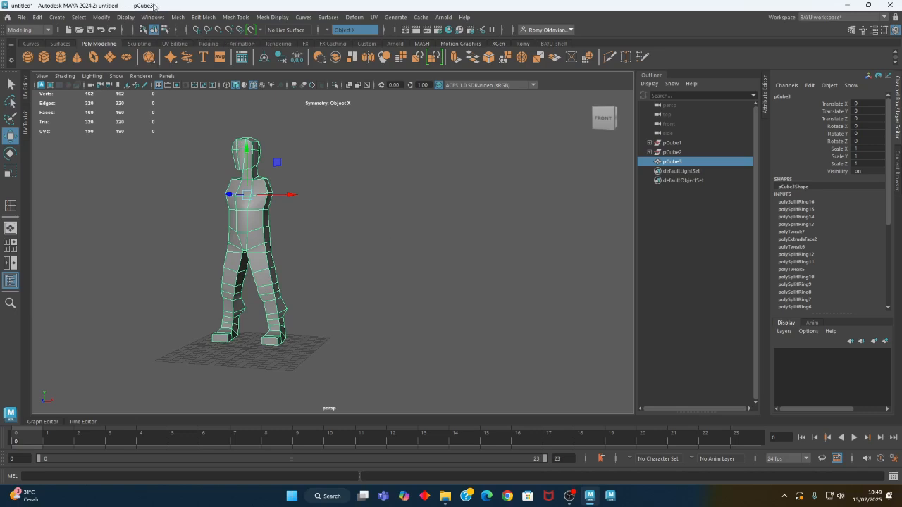
{"action": "left_click", "coordinate": [178, 17]}
{"action": "mouse_move", "coordinate": [207, 245]}
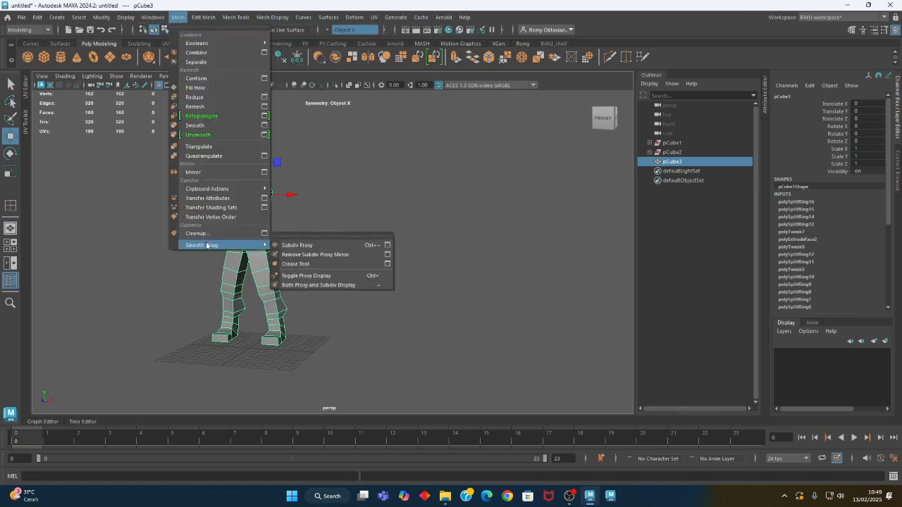
{"action": "left_click", "coordinate": [387, 244]}
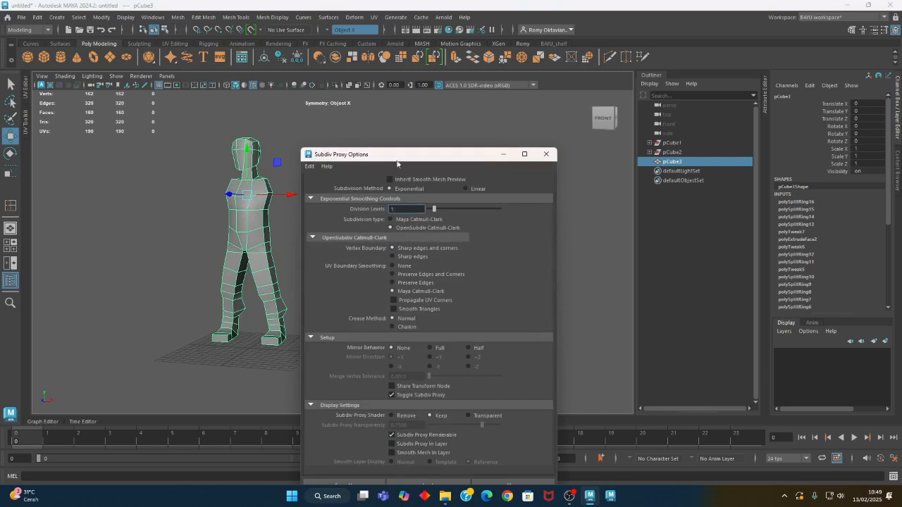
{"action": "left_click_drag", "start_coordinate": [416, 161], "coordinate": [448, 116]}
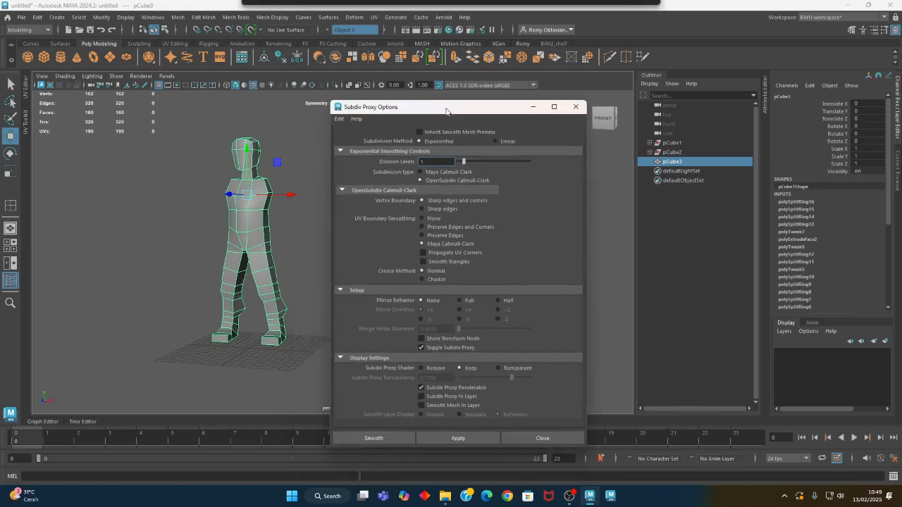
{"action": "left_click", "coordinate": [407, 438]}
Select the smoothed proxy mesh and move it beside the low-poly original, setting its Translate X to 130
{"action": "scroll", "coordinate": [252, 250], "scroll_direction": "up", "scroll_amount": 3}
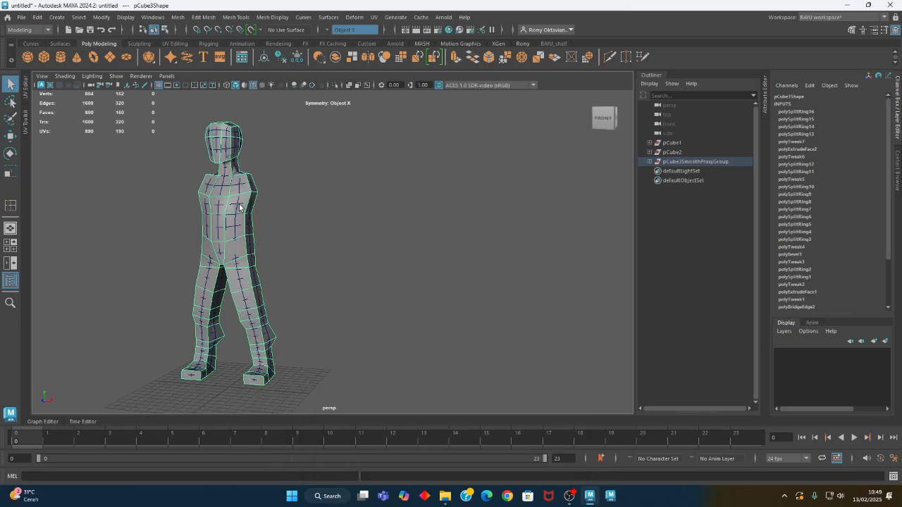
{"action": "left_click", "coordinate": [240, 207]}
{"action": "left_click_drag", "start_coordinate": [272, 244], "coordinate": [280, 249], "text": "alt"}
{"action": "key", "text": "w"}
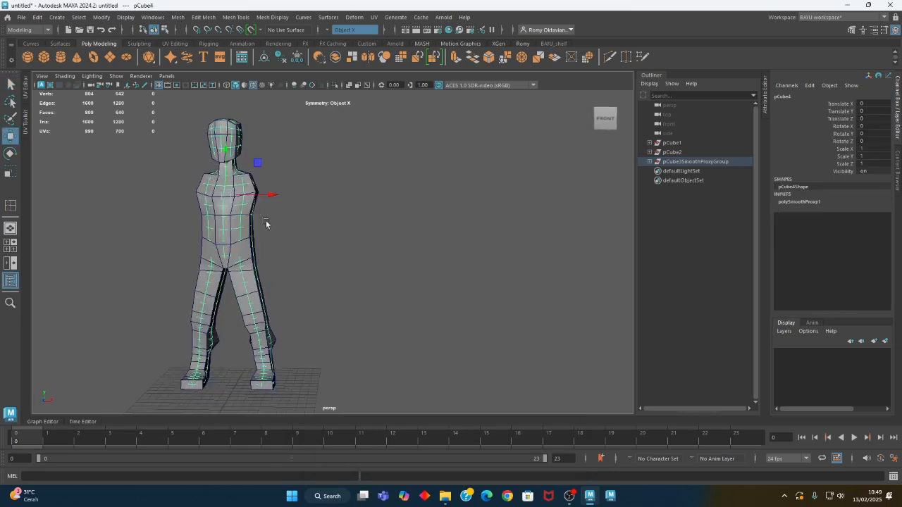
{"action": "left_click_drag", "start_coordinate": [271, 194], "coordinate": [378, 270]}
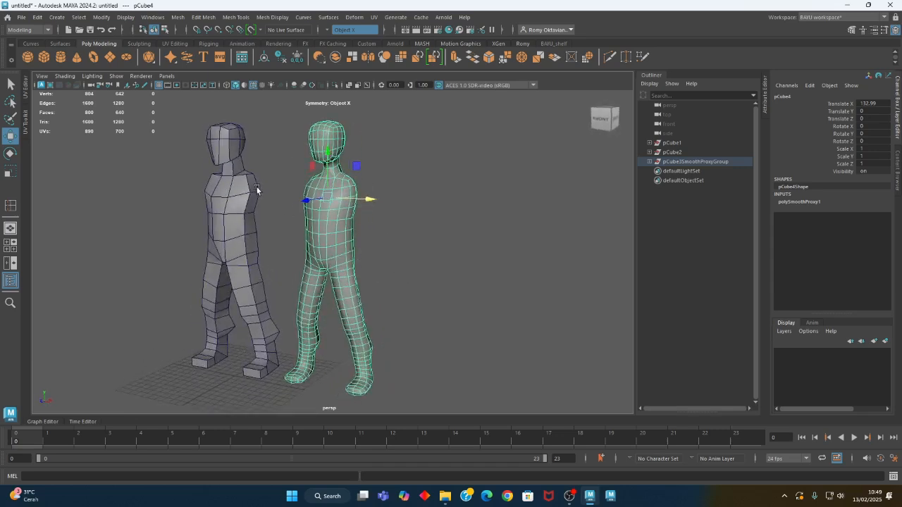
{"action": "left_click_drag", "start_coordinate": [344, 203], "coordinate": [333, 217], "text": "alt"}
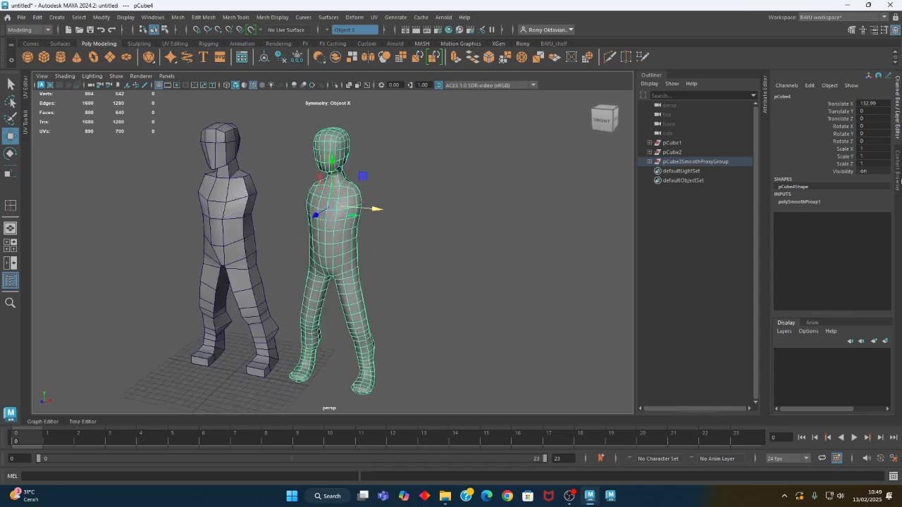
{"action": "double_click", "coordinate": [878, 103]}
{"action": "type", "text": "130"}
{"action": "key", "text": "Return"}
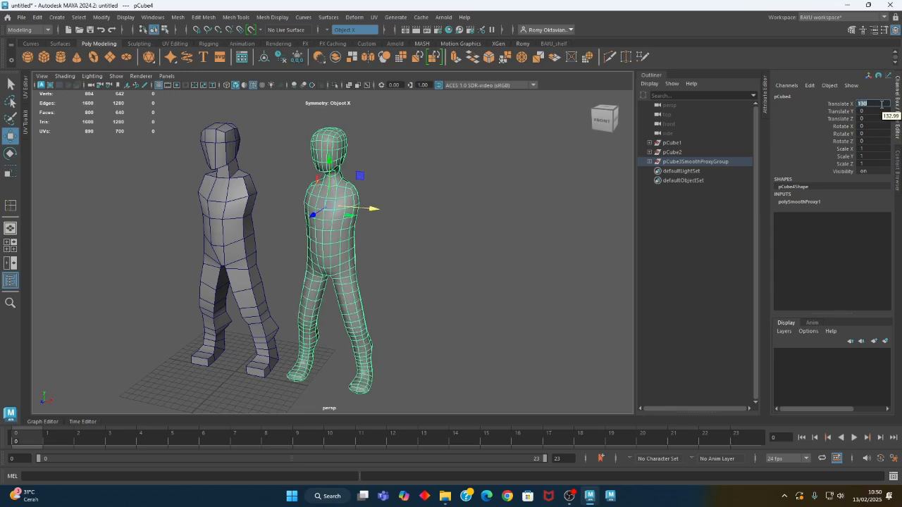
Try a Translate Z of -50 on the smoothed mesh and set it to -100
{"action": "double_click", "coordinate": [873, 118]}
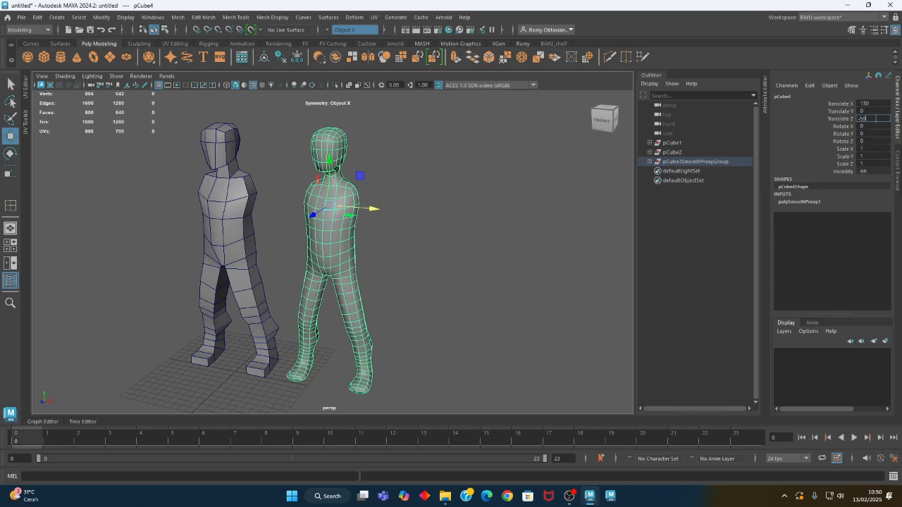
{"action": "type", "text": "-50"}
{"action": "key", "text": "Return"}
{"action": "left_click_drag", "start_coordinate": [328, 173], "coordinate": [321, 208], "text": "alt"}
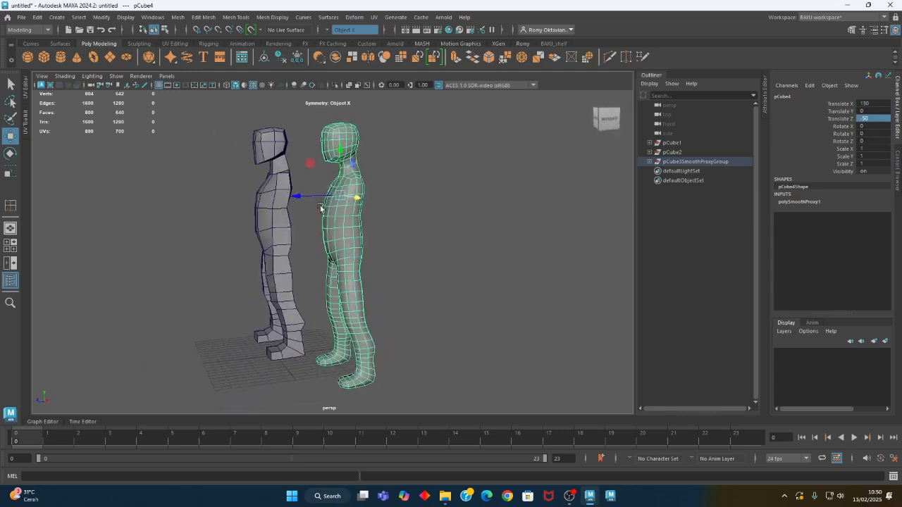
{"action": "double_click", "coordinate": [881, 118]}
{"action": "key", "text": "Return"}
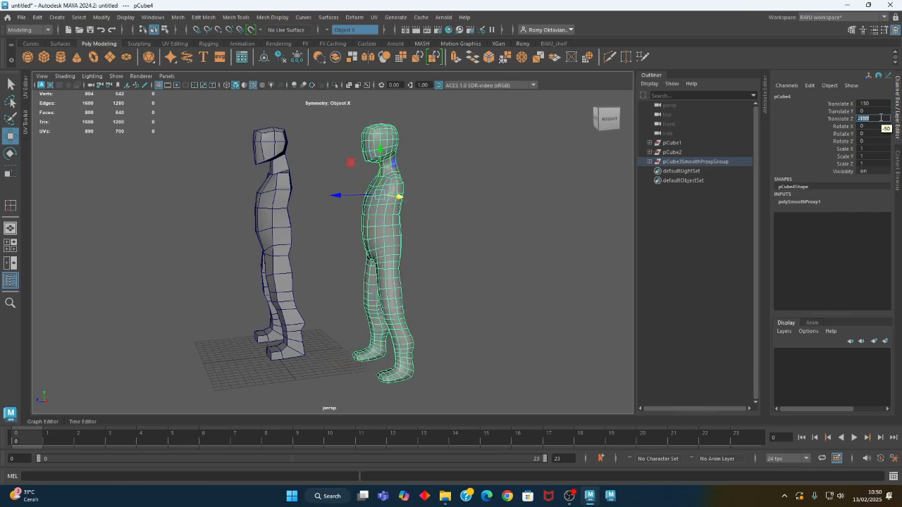
In wireframe display, select the low-poly mesh's lower calf vertices on both legs and move them up along the Y axis
{"action": "left_click_drag", "start_coordinate": [338, 247], "coordinate": [372, 323], "text": "alt"}
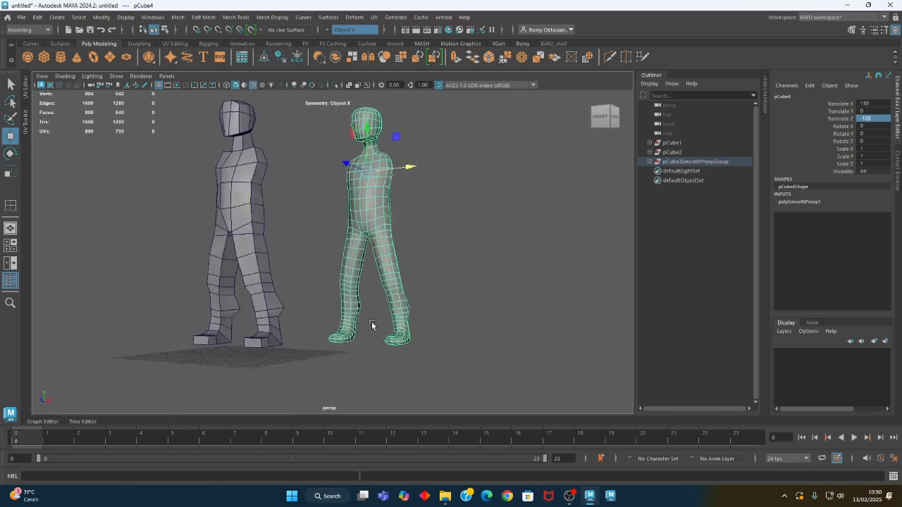
{"action": "right_click_drag", "start_coordinate": [372, 323], "coordinate": [451, 331], "text": "alt"}
{"action": "left_click_drag", "start_coordinate": [450, 328], "coordinate": [288, 244], "text": "alt"}
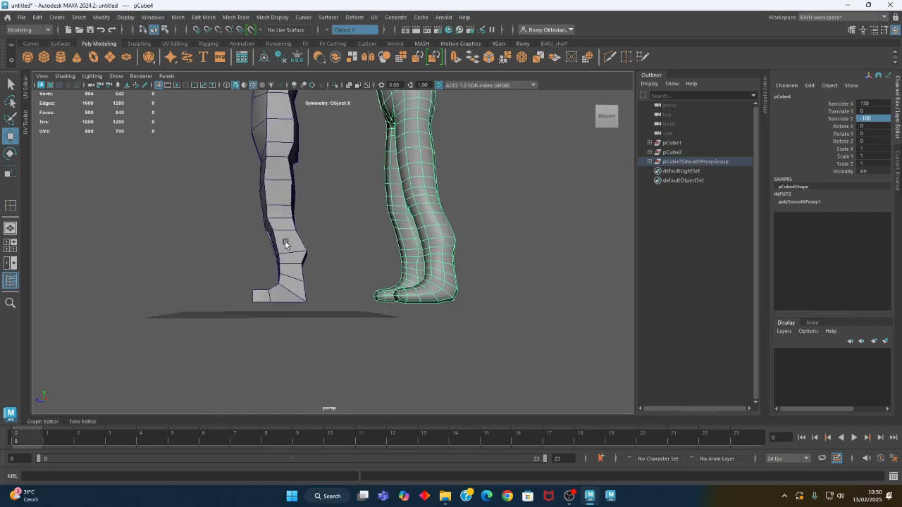
{"action": "right_click_drag", "start_coordinate": [288, 243], "coordinate": [336, 248], "text": "alt"}
{"action": "mouse_move", "coordinate": [336, 248]}
{"action": "left_mouse_down", "text": "alt"}
{"action": "mouse_move", "coordinate": [338, 233]}
{"action": "mouse_move", "coordinate": [318, 249]}
{"action": "left_mouse_up", "text": "alt"}
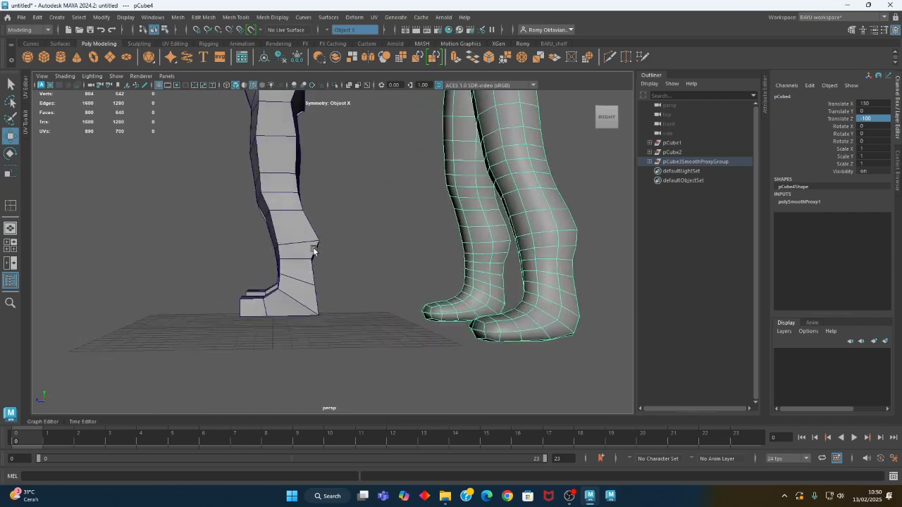
{"action": "key", "text": "4"}
{"action": "left_click", "coordinate": [321, 244]}
{"action": "right_click_drag", "start_coordinate": [356, 183], "coordinate": [317, 178]}
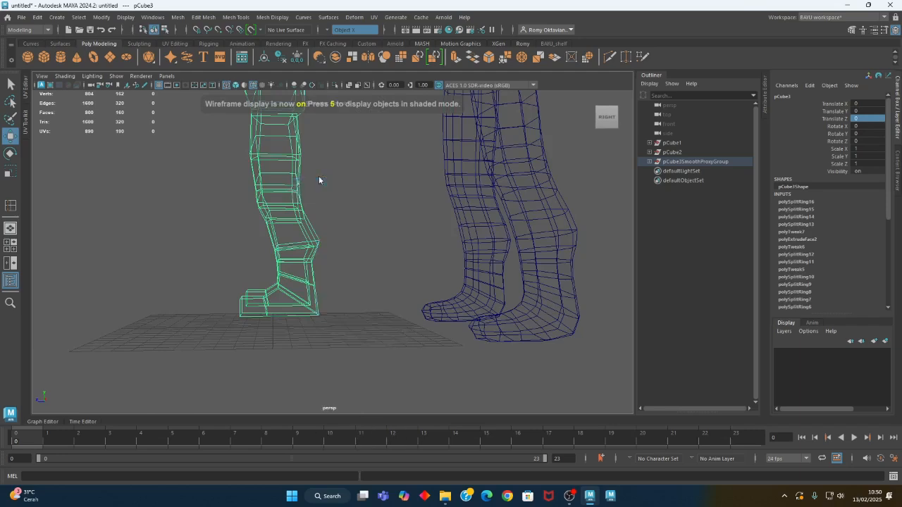
{"action": "middle_click_drag", "start_coordinate": [353, 232], "coordinate": [321, 230], "text": "alt"}
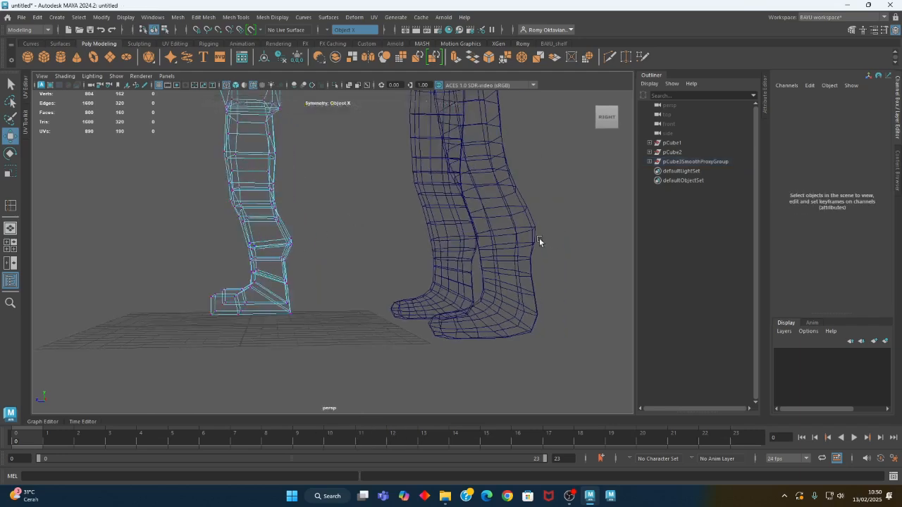
{"action": "left_click_drag", "start_coordinate": [301, 253], "coordinate": [304, 274]}
{"action": "left_click_drag", "start_coordinate": [276, 224], "coordinate": [277, 215]}
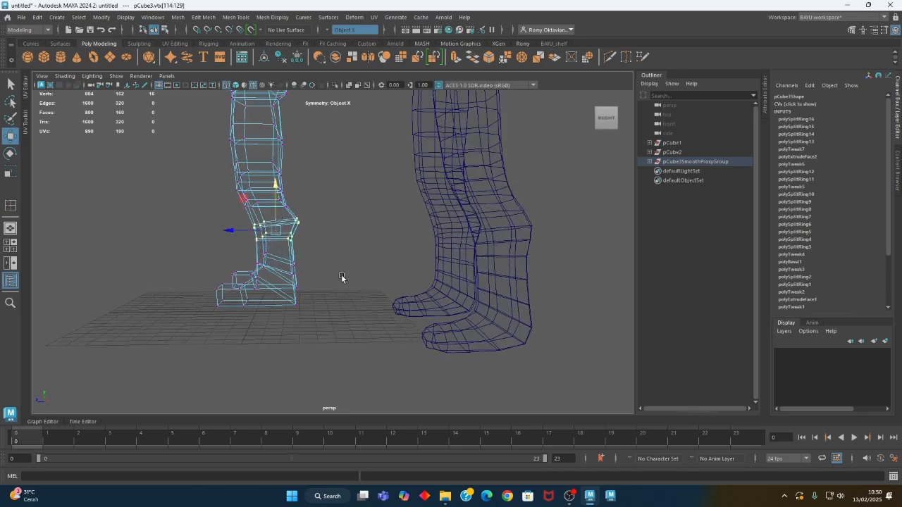
Select the front ankle and lower shin vertices of the low-poly legs and adjust them along the Z axis
{"action": "left_click_drag", "start_coordinate": [341, 278], "coordinate": [308, 264], "text": "alt"}
{"action": "scroll", "coordinate": [240, 273], "scroll_direction": "up", "scroll_amount": 3}
{"action": "left_click_drag", "start_coordinate": [239, 273], "coordinate": [250, 276], "text": "alt"}
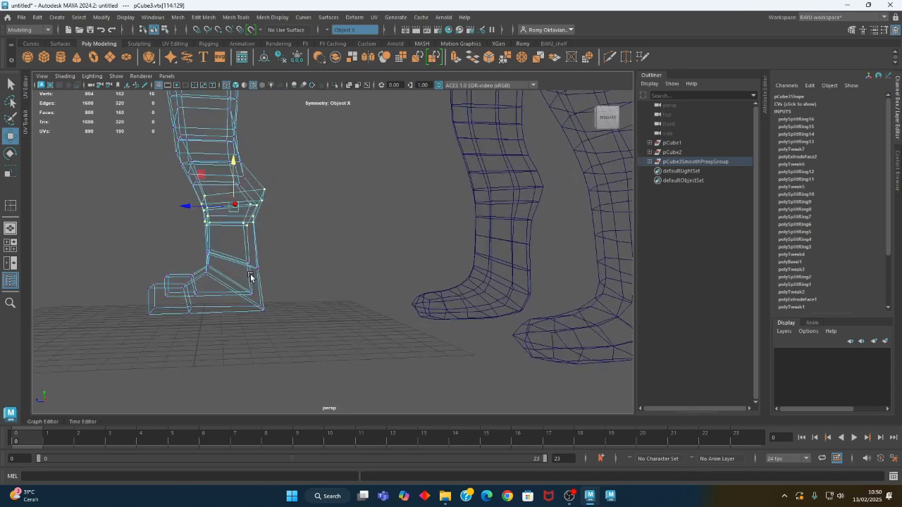
{"action": "left_click", "coordinate": [207, 263]}
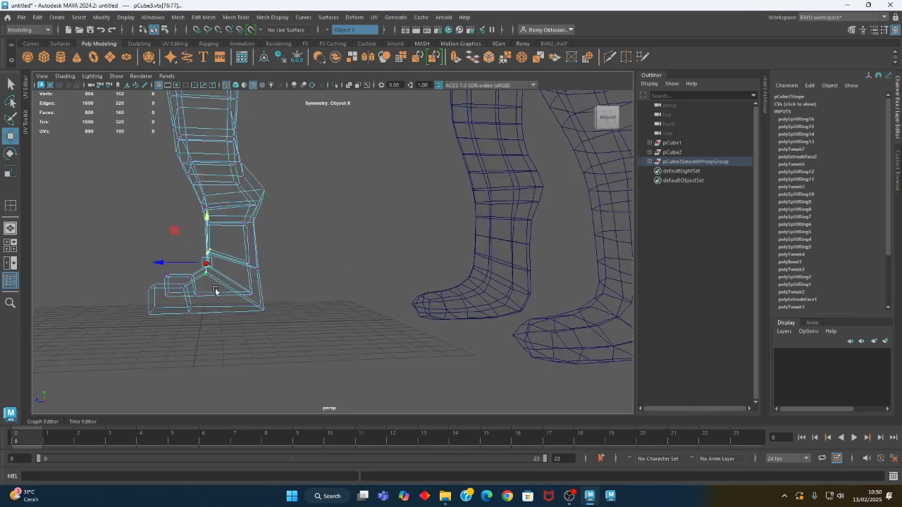
{"action": "left_click_drag", "start_coordinate": [178, 265], "coordinate": [205, 232]}
{"action": "left_click_drag", "start_coordinate": [183, 164], "coordinate": [467, 316]}
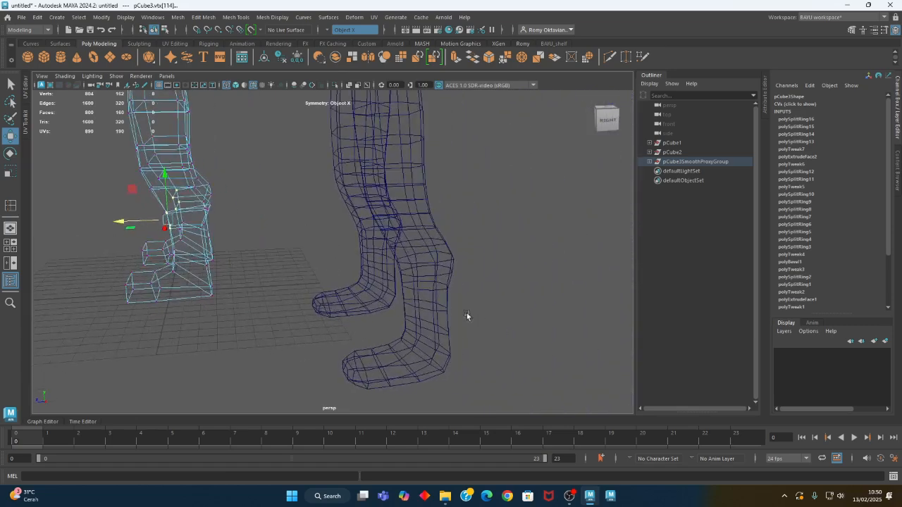
{"action": "left_click_drag", "start_coordinate": [429, 251], "coordinate": [470, 267], "text": "alt"}
{"action": "middle_click_drag", "start_coordinate": [470, 266], "coordinate": [541, 203], "text": "alt"}
{"action": "left_click_drag", "start_coordinate": [358, 283], "coordinate": [369, 274], "text": "alt"}
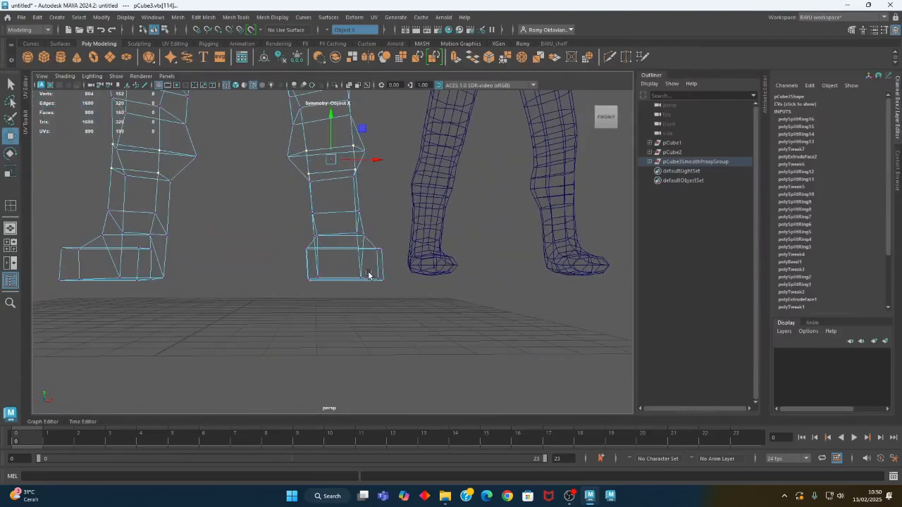
Select the vertex ring just below the calf bulge on the low-poly legs and scale it, returning to shaded object mode
{"action": "middle_click_drag", "start_coordinate": [373, 209], "coordinate": [364, 262], "text": "alt"}
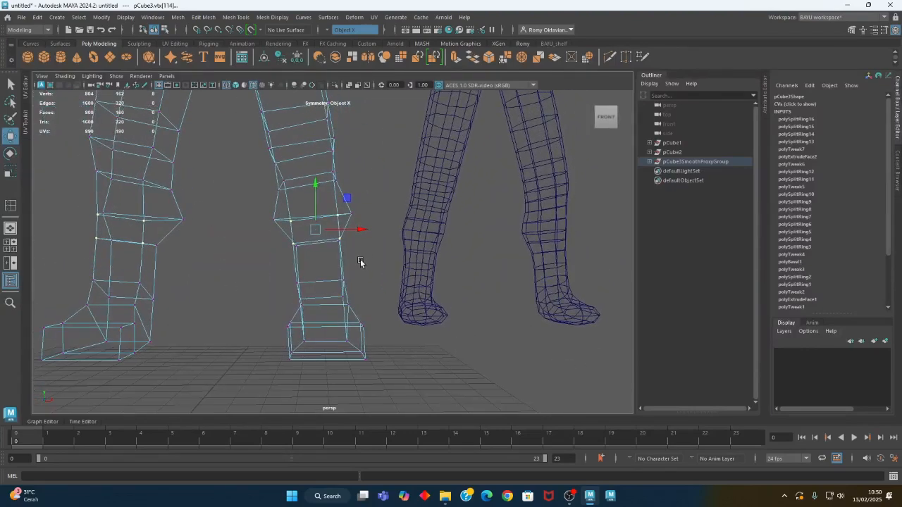
{"action": "mouse_move", "coordinate": [359, 262]}
{"action": "left_mouse_down", "text": "alt"}
{"action": "mouse_move", "coordinate": [359, 274]}
{"action": "mouse_move", "coordinate": [319, 272]}
{"action": "mouse_move", "coordinate": [356, 271]}
{"action": "left_mouse_up", "text": "alt"}
{"action": "left_click_drag", "start_coordinate": [266, 243], "coordinate": [359, 281]}
{"action": "left_click_drag", "start_coordinate": [274, 235], "coordinate": [360, 291]}
{"action": "key", "text": "r"}
{"action": "left_click_drag", "start_coordinate": [317, 269], "coordinate": [352, 351], "text": "alt"}
{"action": "right_click_drag", "start_coordinate": [316, 214], "coordinate": [346, 147]}
{"action": "left_click_drag", "start_coordinate": [354, 322], "coordinate": [353, 289], "text": "alt"}
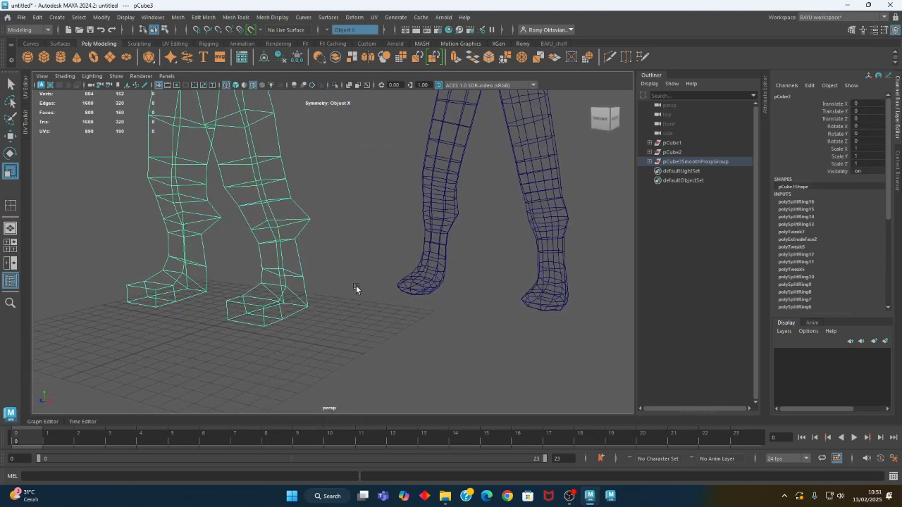
{"action": "key", "text": "5"}
{"action": "left_click_drag", "start_coordinate": [268, 312], "coordinate": [287, 272], "text": "alt"}
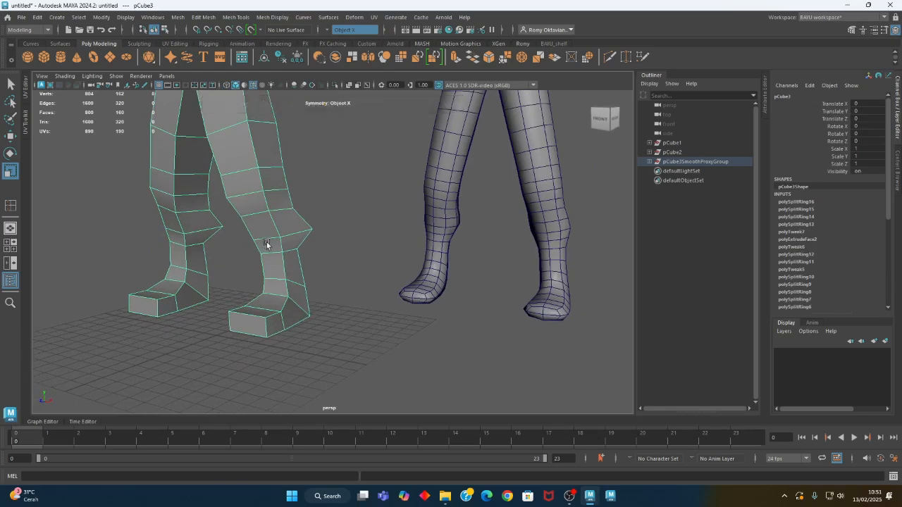
Select the front and heel sole faces under both low-poly feet and extrude them
{"action": "left_click_drag", "start_coordinate": [268, 302], "coordinate": [219, 344], "text": "alt"}
{"action": "right_click_drag", "start_coordinate": [220, 344], "coordinate": [316, 300], "text": "alt"}
{"action": "left_click_drag", "start_coordinate": [316, 300], "coordinate": [328, 291], "text": "alt"}
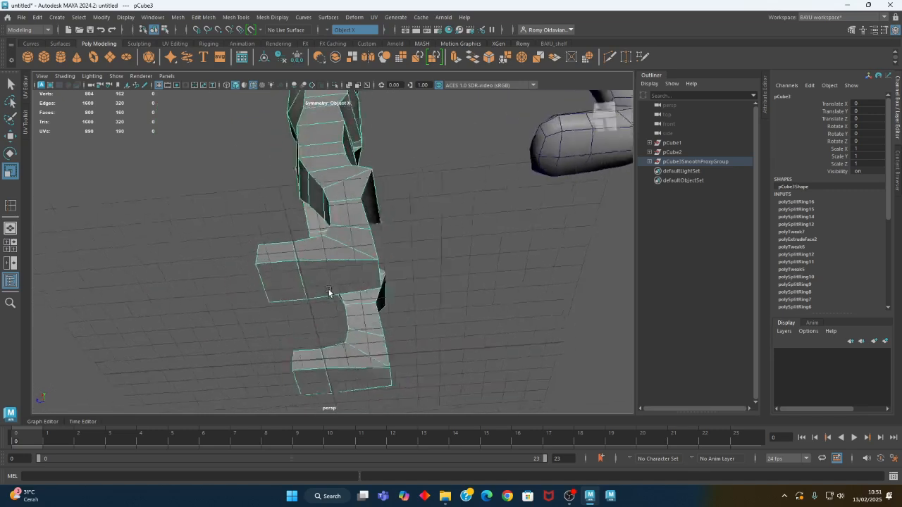
{"action": "right_click_drag", "start_coordinate": [409, 235], "coordinate": [371, 291]}
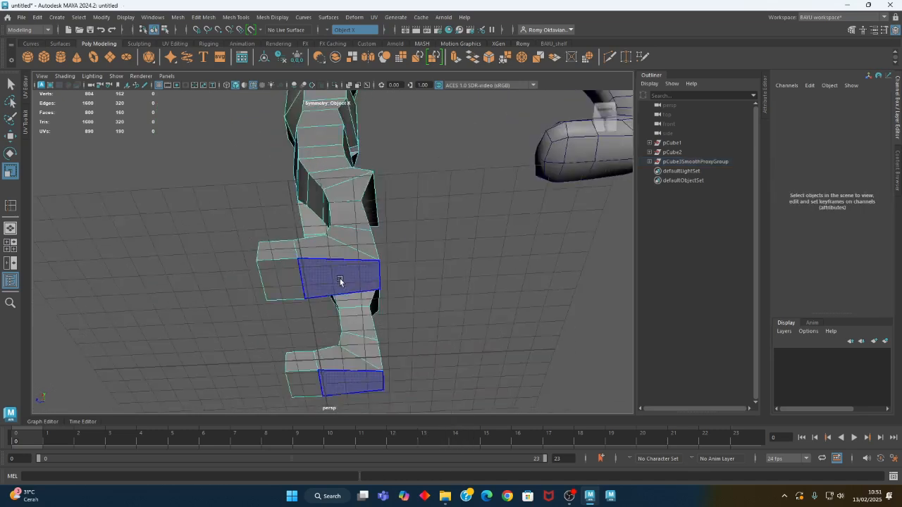
{"action": "left_click", "coordinate": [339, 281]}
{"action": "left_click", "coordinate": [278, 293], "text": "shift"}
{"action": "left_click_drag", "start_coordinate": [272, 334], "coordinate": [331, 310], "text": "alt"}
{"action": "left_click", "coordinate": [203, 17]}
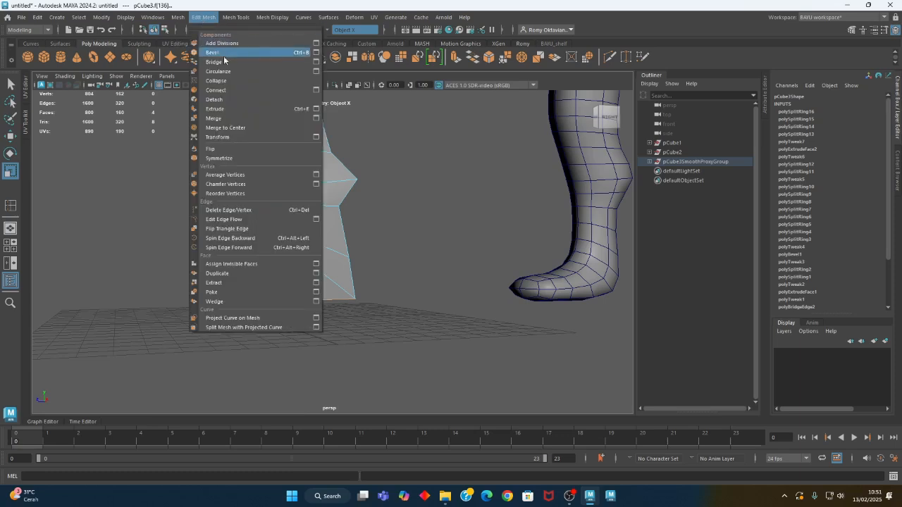
{"action": "left_click", "coordinate": [226, 109]}
{"action": "left_click_drag", "start_coordinate": [292, 358], "coordinate": [334, 352], "text": "alt"}
{"action": "key", "text": "w"}
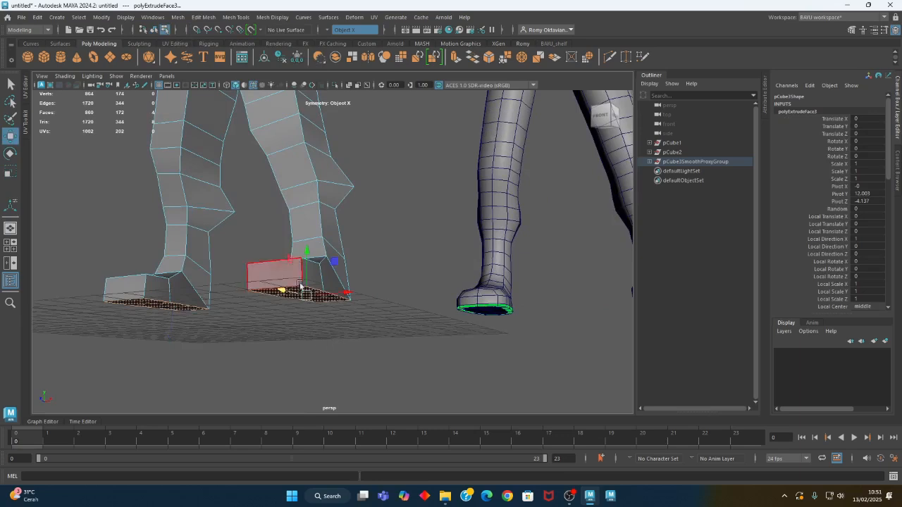
Move the extruded sole faces down along the Y axis to give the feet thicker soles, and return to object mode
{"action": "left_click_drag", "start_coordinate": [308, 262], "coordinate": [307, 270]}
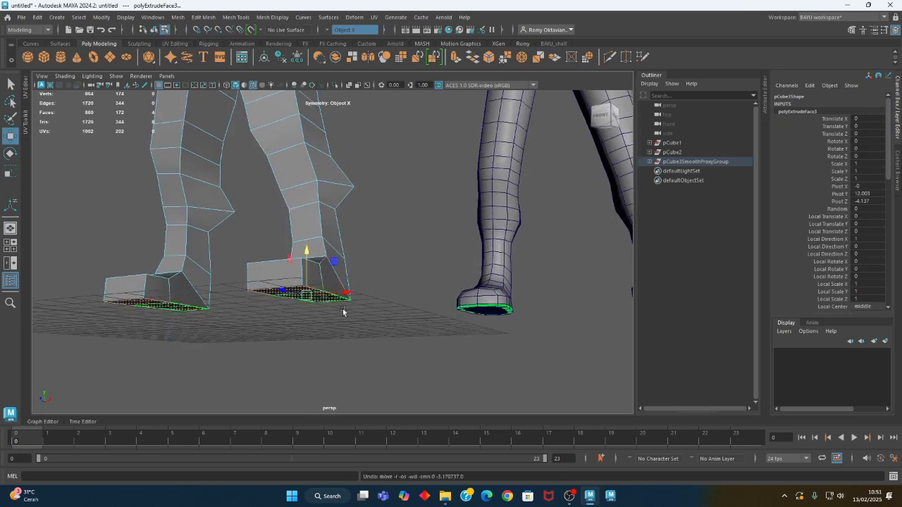
{"action": "left_click_drag", "start_coordinate": [344, 352], "coordinate": [308, 331], "text": "alt"}
{"action": "left_click", "coordinate": [310, 291]}
{"action": "left_click_drag", "start_coordinate": [263, 282], "coordinate": [303, 274], "text": "alt"}
{"action": "left_click_drag", "start_coordinate": [383, 304], "coordinate": [297, 341], "text": "alt"}
{"action": "right_click_drag", "start_coordinate": [332, 149], "coordinate": [373, 138]}
{"action": "left_click_drag", "start_coordinate": [350, 257], "coordinate": [349, 271], "text": "alt"}
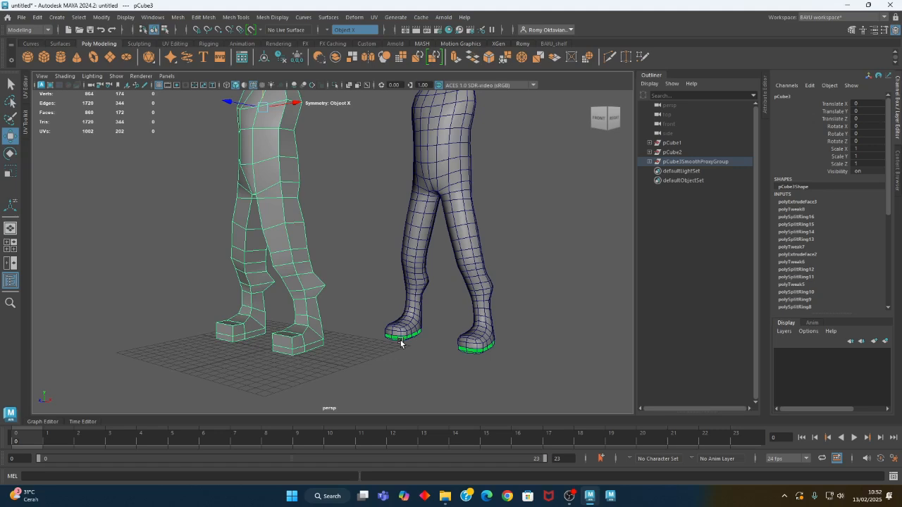
Select both the low-poly and smoothed meshes, assign the existing lambert1 material to them, and clear the selection
{"action": "left_click_drag", "start_coordinate": [174, 201], "coordinate": [557, 374]}
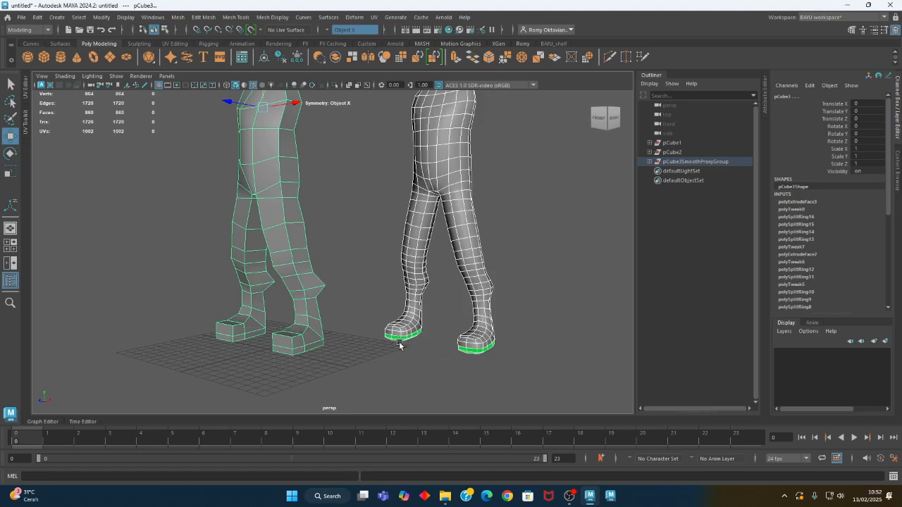
{"action": "middle_click_drag", "start_coordinate": [390, 332], "coordinate": [342, 322], "text": "alt"}
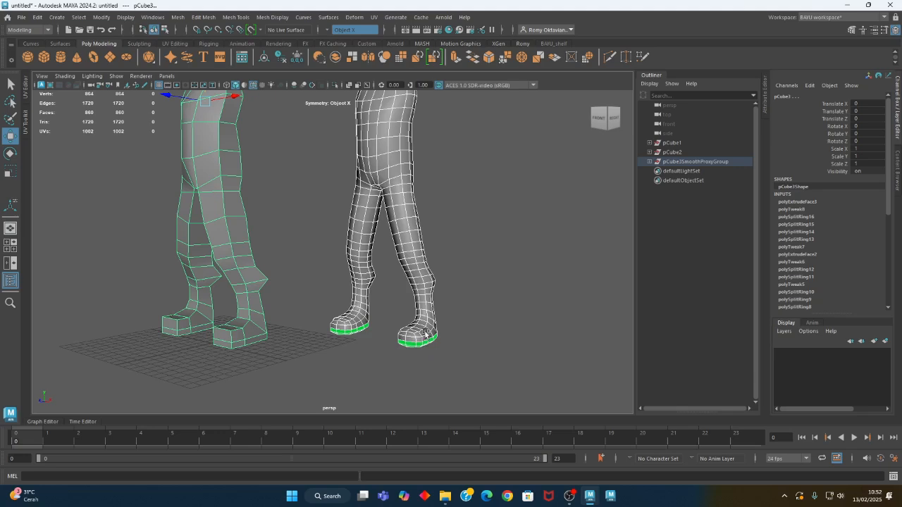
{"action": "mouse_move", "coordinate": [463, 133]}
{"action": "right_mouse_down"}
{"action": "mouse_move", "coordinate": [508, 331]}
{"action": "mouse_move", "coordinate": [479, 396]}
{"action": "mouse_move", "coordinate": [539, 392]}
{"action": "right_mouse_up"}
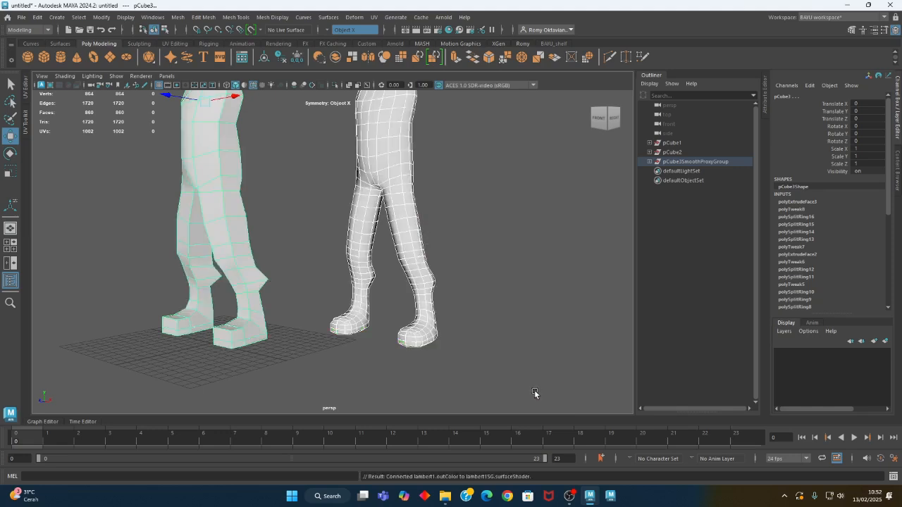
{"action": "mouse_move", "coordinate": [469, 158]}
{"action": "right_mouse_down"}
{"action": "mouse_move", "coordinate": [491, 424]}
{"action": "mouse_move", "coordinate": [532, 427]}
{"action": "right_mouse_up"}
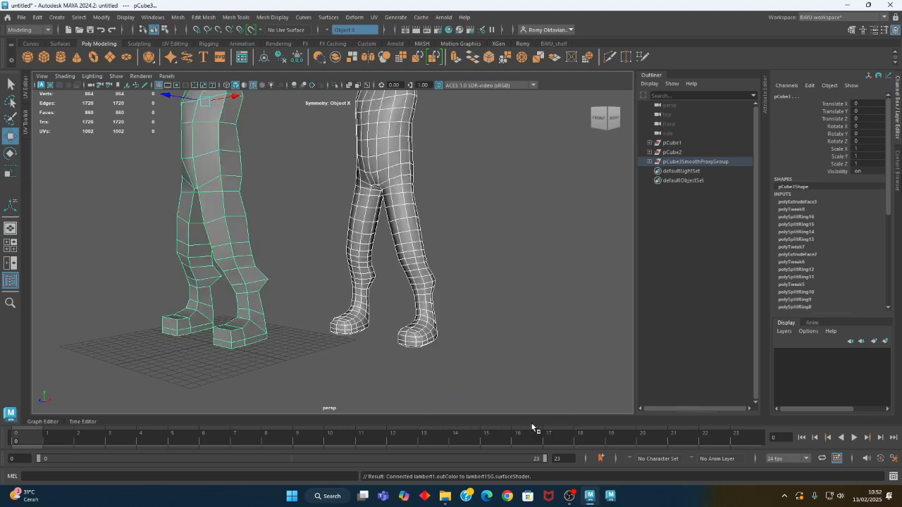
{"action": "left_click", "coordinate": [474, 312]}
Select the front toe edges where the foot meets the sole on the low-poly mesh and move them along the Z axis
{"action": "left_click_drag", "start_coordinate": [475, 311], "coordinate": [390, 305], "text": "alt"}
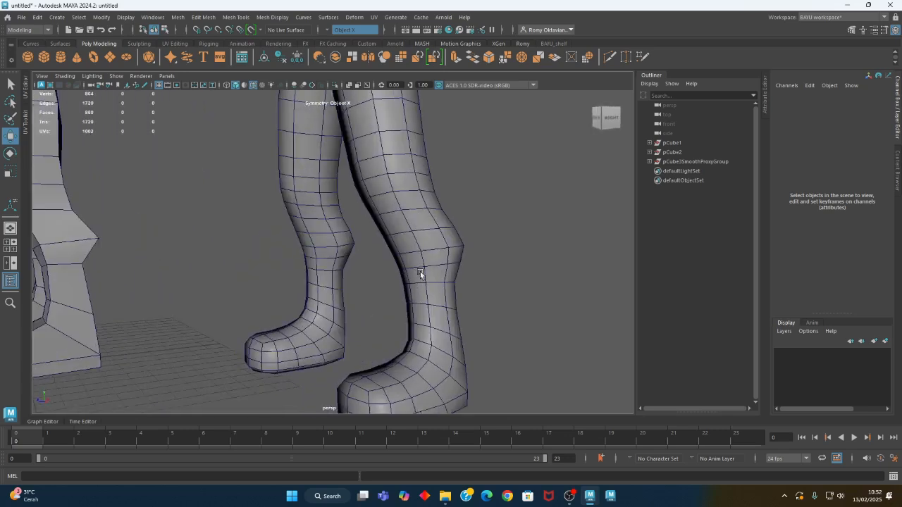
{"action": "left_click_drag", "start_coordinate": [345, 368], "coordinate": [253, 254], "text": "alt"}
{"action": "left_click", "coordinate": [204, 246]}
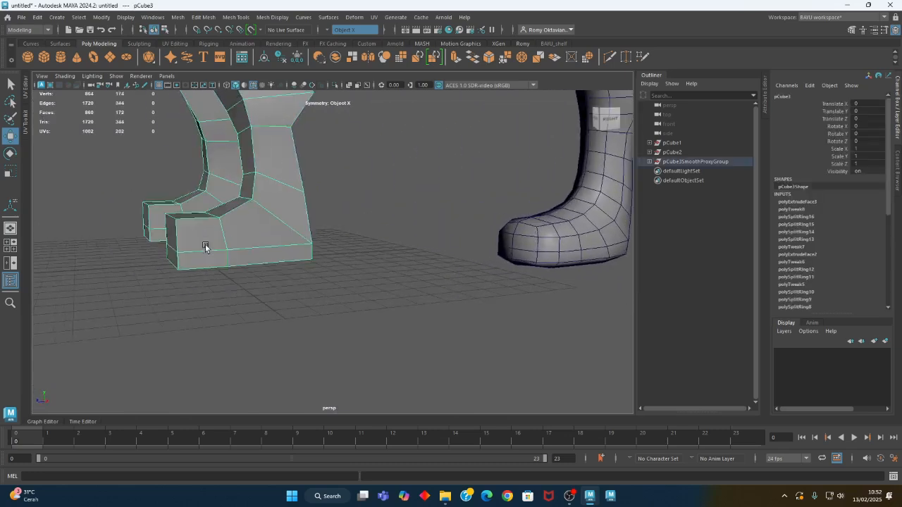
{"action": "left_click_drag", "start_coordinate": [211, 277], "coordinate": [218, 272], "text": "alt"}
{"action": "right_click_drag", "start_coordinate": [91, 170], "coordinate": [91, 144]}
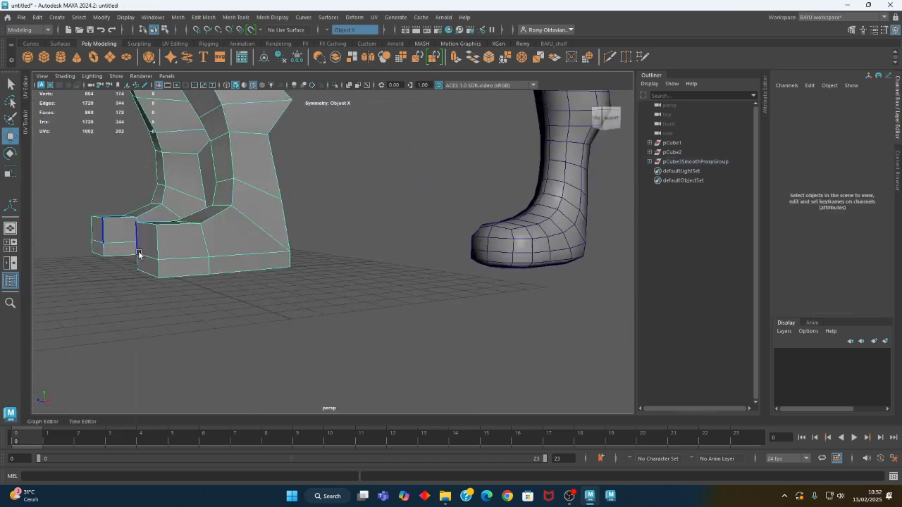
{"action": "left_click", "coordinate": [147, 261]}
{"action": "left_click_drag", "start_coordinate": [186, 290], "coordinate": [136, 261], "text": "alt"}
{"action": "left_click_drag", "start_coordinate": [216, 284], "coordinate": [195, 307], "text": "alt"}
{"action": "left_click", "coordinate": [147, 293], "text": "shift"}
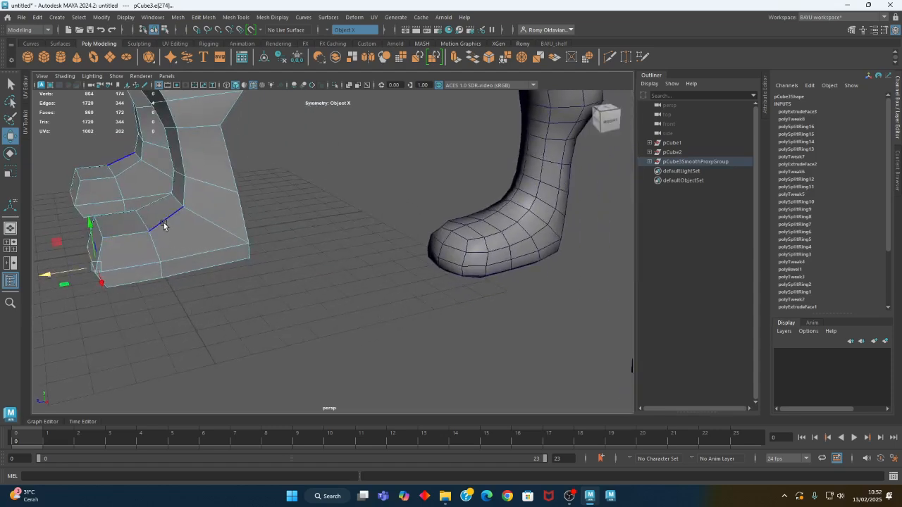
Select the edges across the top of both feet behind the toes and adjust their height along the Y axis
{"action": "left_click_drag", "start_coordinate": [200, 274], "coordinate": [420, 303], "text": "alt"}
{"action": "left_click", "coordinate": [192, 246]}
{"action": "left_click", "coordinate": [208, 262]}
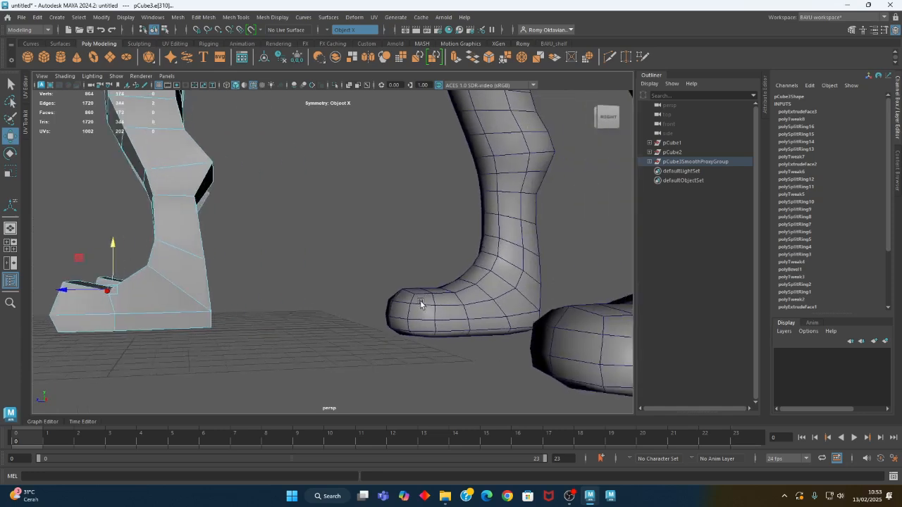
Select the outer hip edges of the low-poly body and adjust the hip width along the X axis, returning to object mode
{"action": "left_click_drag", "start_coordinate": [502, 283], "coordinate": [354, 280], "text": "alt"}
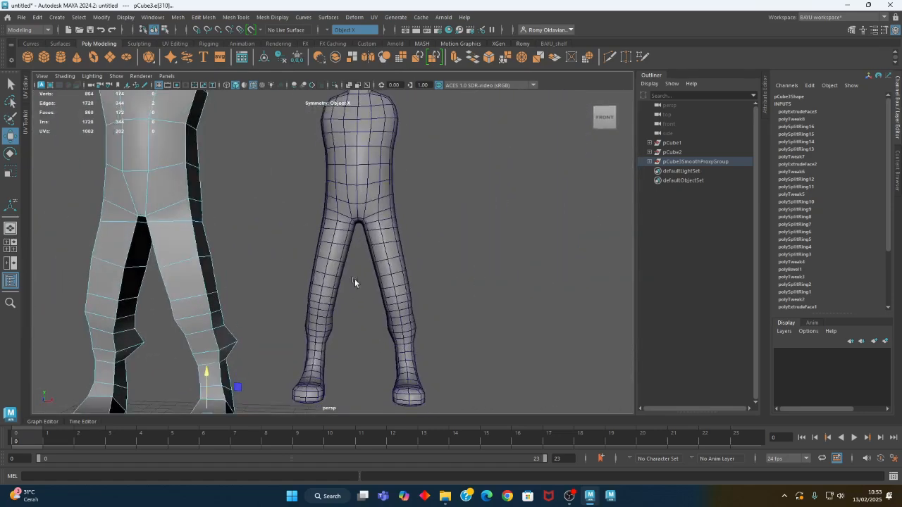
{"action": "middle_click_drag", "start_coordinate": [354, 280], "coordinate": [463, 165], "text": "alt"}
{"action": "middle_click_drag", "start_coordinate": [294, 196], "coordinate": [328, 208], "text": "alt"}
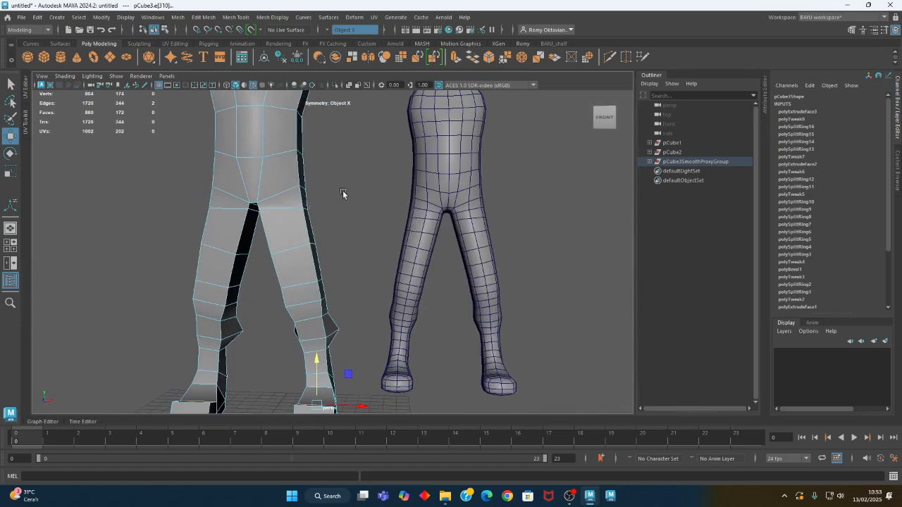
{"action": "left_click_drag", "start_coordinate": [342, 190], "coordinate": [315, 199], "text": "alt"}
{"action": "left_click", "coordinate": [294, 205]}
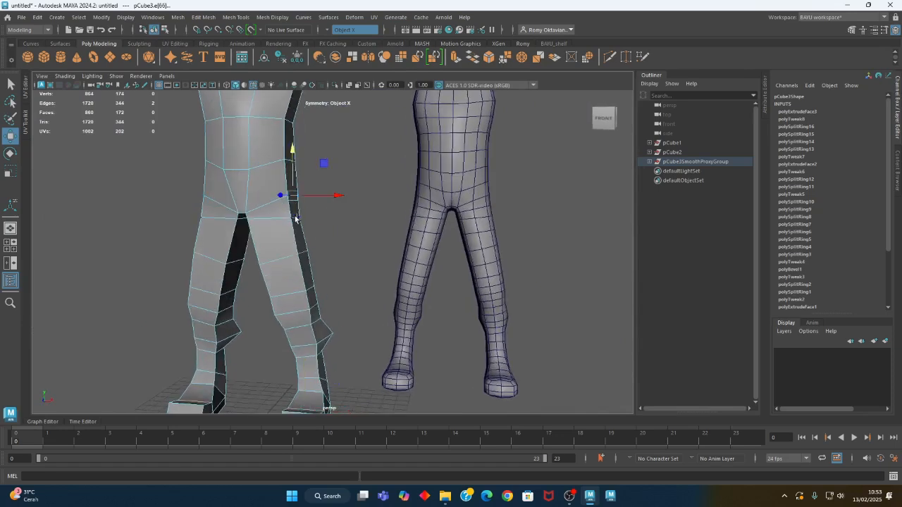
{"action": "left_click", "coordinate": [297, 218], "text": "shift"}
{"action": "left_click_drag", "start_coordinate": [299, 220], "coordinate": [375, 209], "text": "alt"}
{"action": "middle_click_drag", "start_coordinate": [457, 195], "coordinate": [358, 265], "text": "alt"}
{"action": "scroll", "coordinate": [343, 264], "scroll_direction": "down", "scroll_amount": 2}
{"action": "mouse_move", "coordinate": [341, 261]}
{"action": "left_mouse_down", "text": "alt"}
{"action": "mouse_move", "coordinate": [96, 261]}
{"action": "mouse_move", "coordinate": [316, 273]}
{"action": "mouse_move", "coordinate": [340, 262]}
{"action": "left_mouse_up", "text": "alt"}
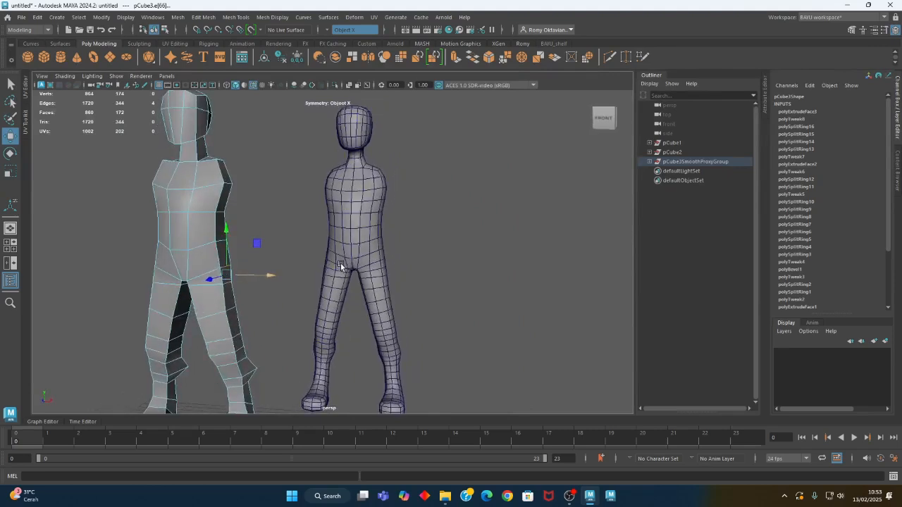
{"action": "left_click_drag", "start_coordinate": [317, 243], "coordinate": [339, 225], "text": "alt"}
{"action": "left_click_drag", "start_coordinate": [308, 265], "coordinate": [299, 256], "text": "alt"}
{"action": "middle_click_drag", "start_coordinate": [298, 255], "coordinate": [280, 229], "text": "alt"}
{"action": "left_click_drag", "start_coordinate": [296, 236], "coordinate": [262, 252], "text": "alt"}
{"action": "scroll", "coordinate": [228, 282], "scroll_direction": "up", "scroll_amount": 3}
{"action": "right_click_drag", "start_coordinate": [264, 142], "coordinate": [282, 130]}
{"action": "left_click", "coordinate": [281, 130]}
{"action": "left_click_drag", "start_coordinate": [262, 209], "coordinate": [202, 180], "text": "alt"}
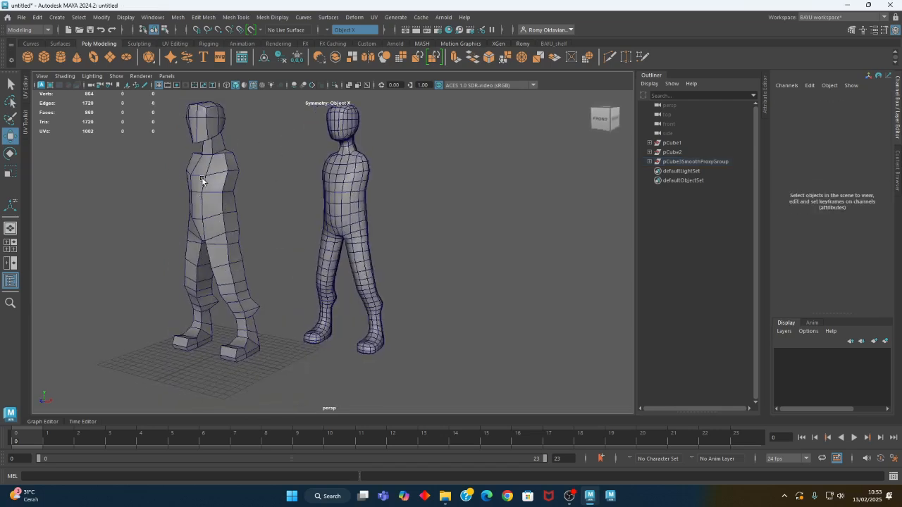
Select the upper side faces of the low-poly torso and extrude them outward as shoulder stubs, with Local Translate Z about 15.4
{"action": "left_click", "coordinate": [201, 181]}
{"action": "right_click_drag", "start_coordinate": [274, 128], "coordinate": [279, 152]}
{"action": "left_click_drag", "start_coordinate": [275, 181], "coordinate": [279, 231], "text": "alt"}
{"action": "left_click", "coordinate": [228, 166]}
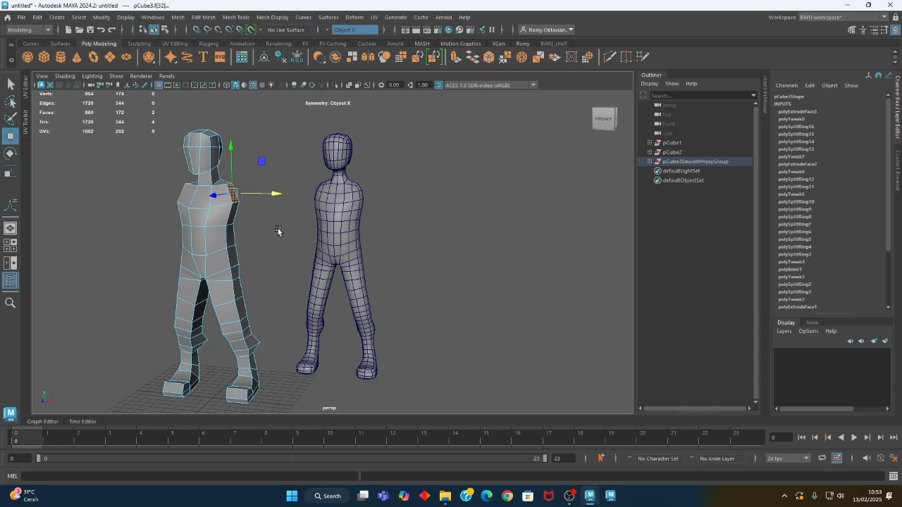
{"action": "scroll", "coordinate": [268, 198], "scroll_direction": "up", "scroll_amount": 5}
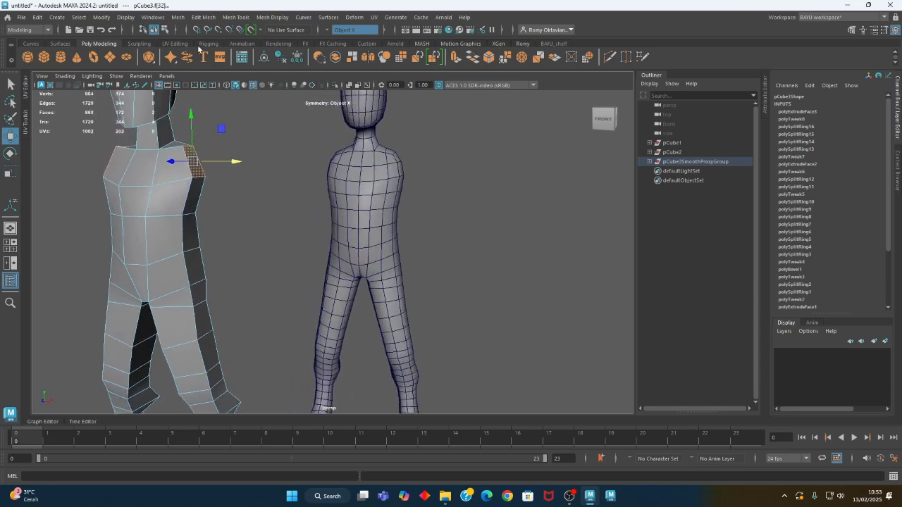
{"action": "left_click", "coordinate": [203, 17]}
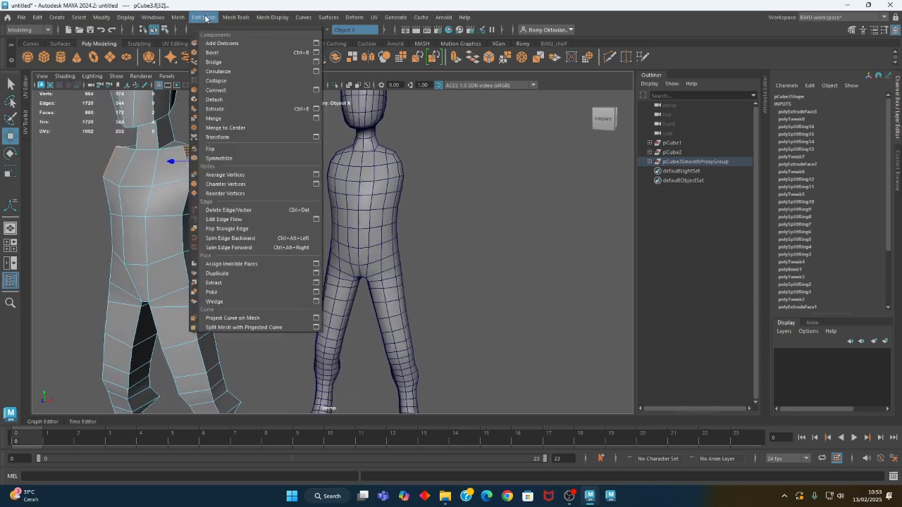
{"action": "left_click", "coordinate": [215, 109]}
{"action": "left_click_drag", "start_coordinate": [218, 165], "coordinate": [245, 154], "text": "alt"}
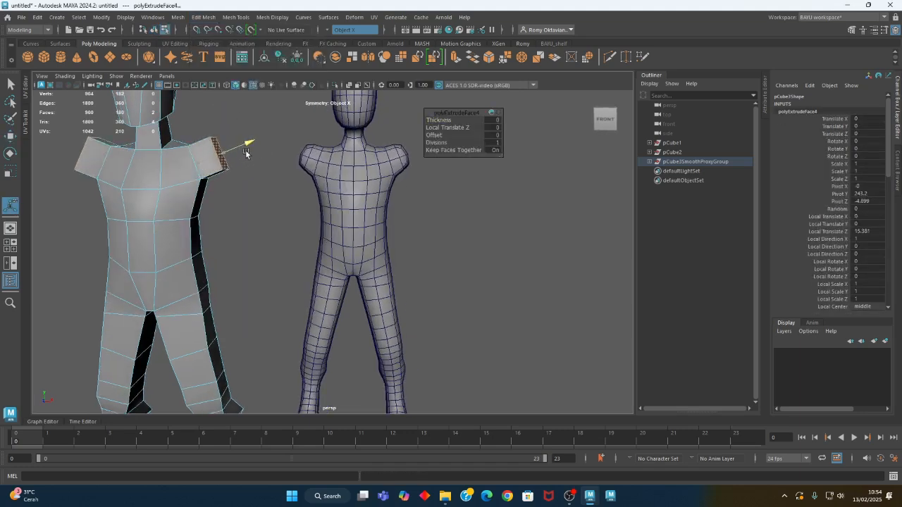
{"action": "mouse_move", "coordinate": [244, 201]}
{"action": "left_mouse_down", "text": "alt"}
{"action": "mouse_move", "coordinate": [236, 188]}
{"action": "mouse_move", "coordinate": [232, 201]}
{"action": "left_mouse_up", "text": "alt"}
{"action": "left_click", "coordinate": [235, 191]}
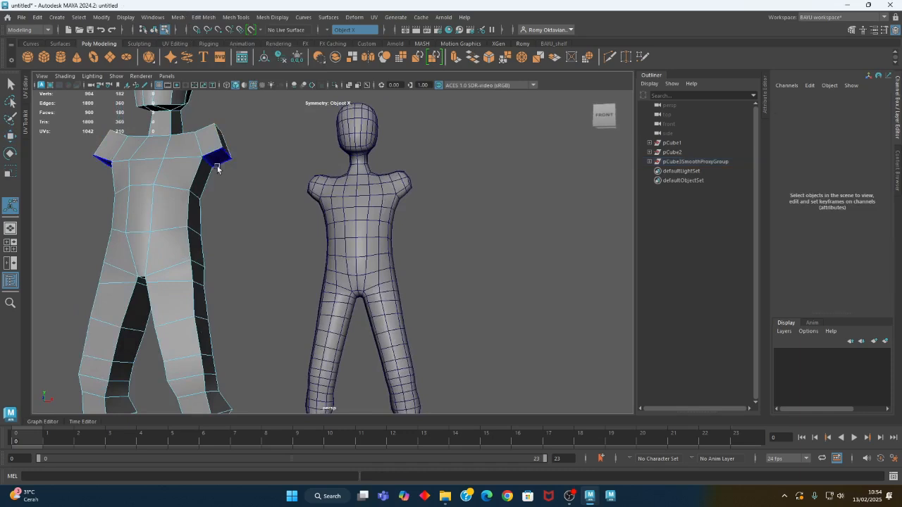
In wireframe display, select the end vertices of both shoulder stubs and move them to reshape the shoulders
{"action": "mouse_move", "coordinate": [219, 160]}
{"action": "left_mouse_down", "text": "alt"}
{"action": "mouse_move", "coordinate": [276, 215]}
{"action": "mouse_move", "coordinate": [224, 154]}
{"action": "left_mouse_up", "text": "alt"}
{"action": "middle_click_drag", "start_coordinate": [224, 153], "coordinate": [287, 191], "text": "alt"}
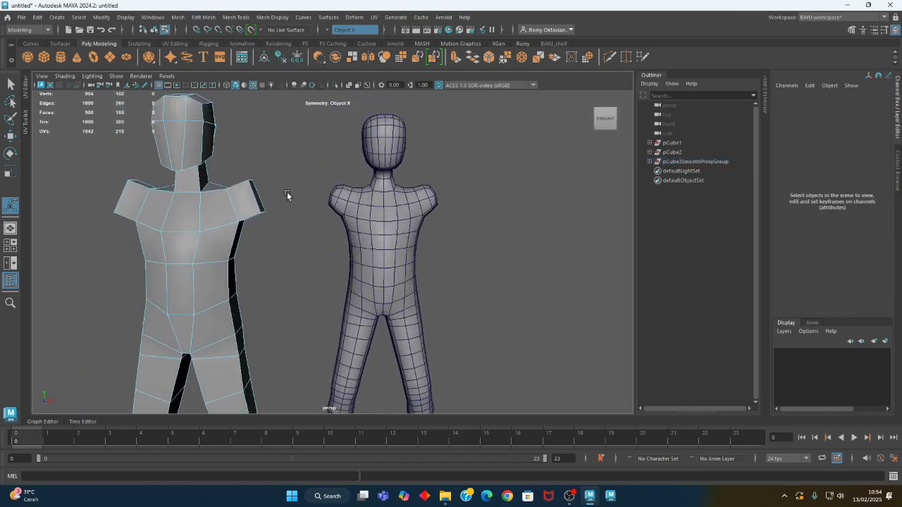
{"action": "left_click_drag", "start_coordinate": [287, 191], "coordinate": [261, 184], "text": "alt"}
{"action": "right_click_drag", "start_coordinate": [258, 170], "coordinate": [226, 171]}
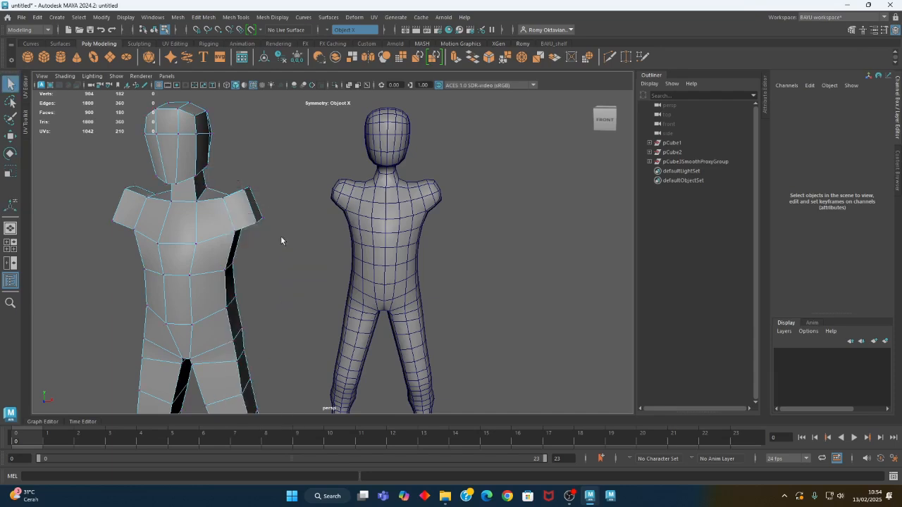
{"action": "left_click_drag", "start_coordinate": [280, 235], "coordinate": [291, 227], "text": "alt"}
{"action": "key", "text": "4"}
{"action": "left_click_drag", "start_coordinate": [270, 154], "coordinate": [234, 238]}
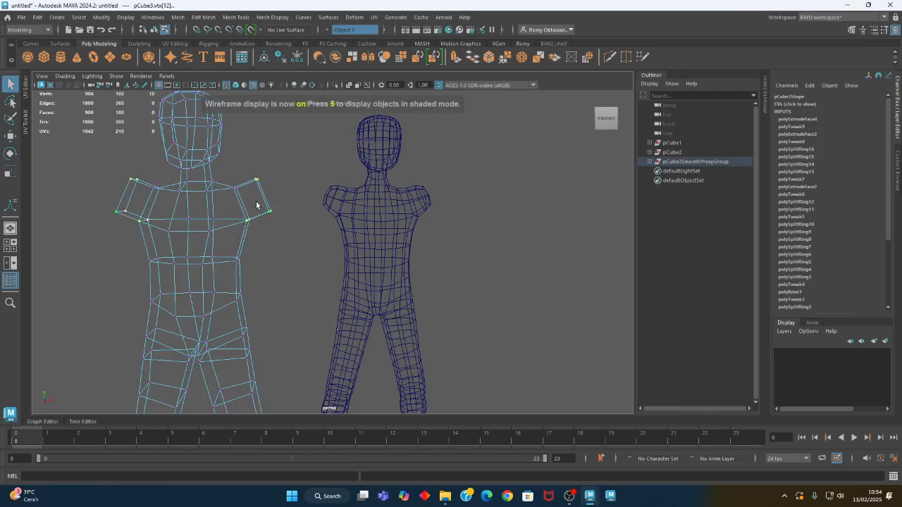
{"action": "key", "text": "w"}
{"action": "left_click_drag", "start_coordinate": [259, 181], "coordinate": [254, 191]}
Select the outermost lower vertices of the shoulder stubs and adjust them along the Y axis
{"action": "left_click_drag", "start_coordinate": [296, 240], "coordinate": [270, 186], "text": "alt"}
{"action": "left_click", "coordinate": [270, 219]}
{"action": "left_click_drag", "start_coordinate": [281, 225], "coordinate": [262, 150], "text": "alt"}
Switch to face selection and select the lower outer end faces of both shoulder stubs on the low-poly body
{"action": "right_click", "coordinate": [271, 132]}
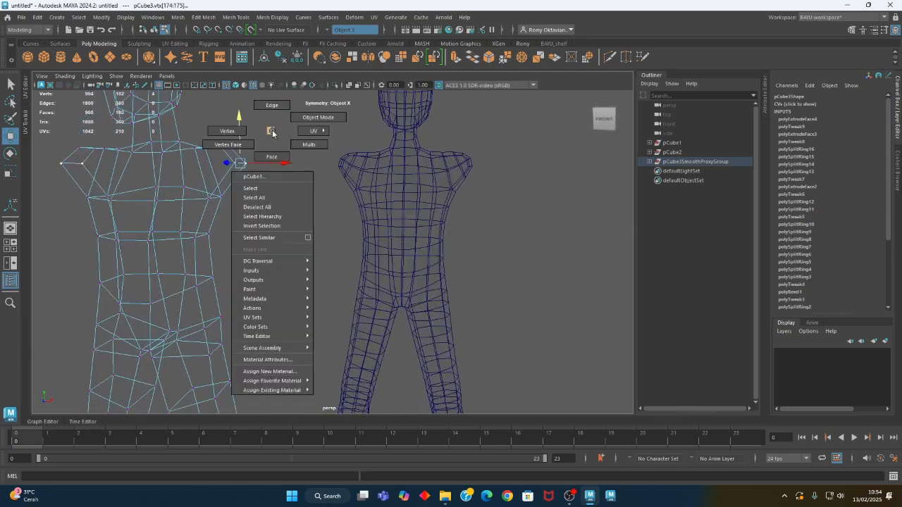
{"action": "left_click", "coordinate": [271, 157]}
{"action": "left_click", "coordinate": [228, 186]}
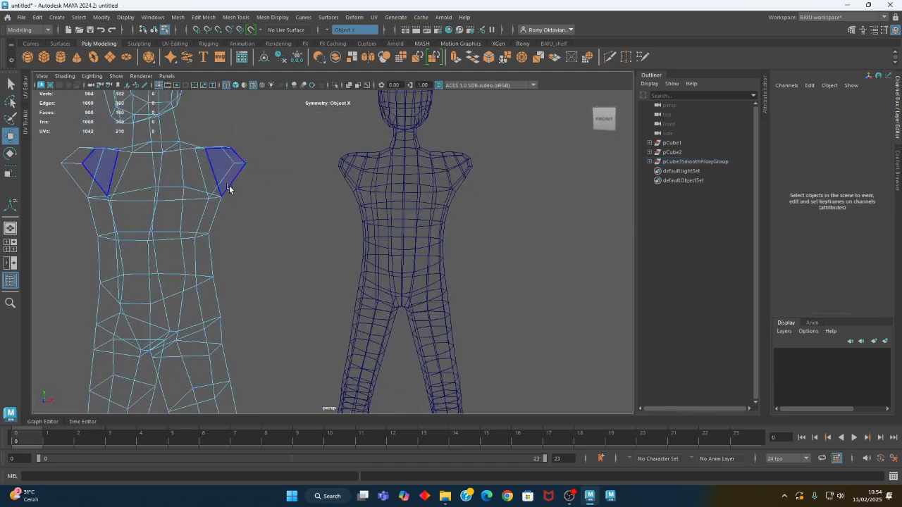
{"action": "left_click", "coordinate": [228, 186]}
{"action": "left_click_drag", "start_coordinate": [240, 214], "coordinate": [261, 223], "text": "alt"}
{"action": "scroll", "coordinate": [251, 223], "scroll_direction": "down", "scroll_amount": 3}
{"action": "middle_click_drag", "start_coordinate": [264, 223], "coordinate": [224, 223], "text": "alt"}
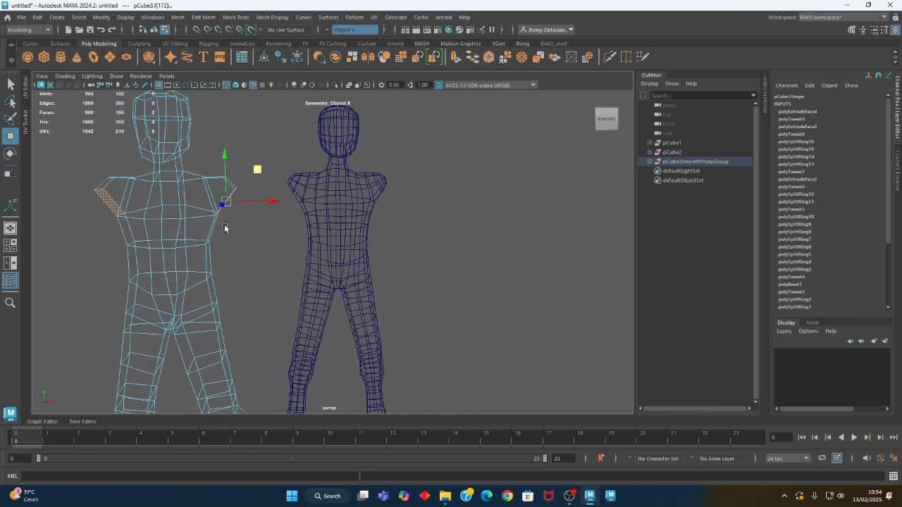
Extrude the shoulder stub end faces and move them outward along the X axis to form straight horizontal arms
{"action": "left_click", "coordinate": [203, 17]}
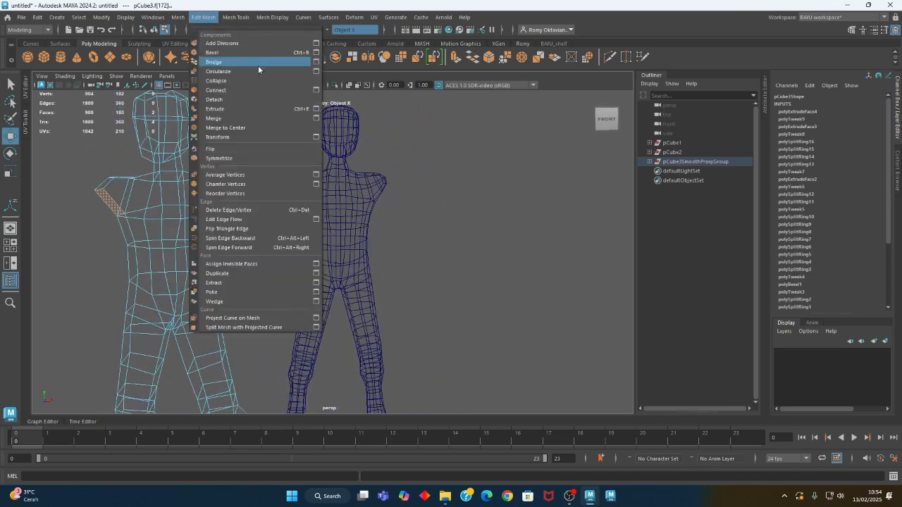
{"action": "left_click", "coordinate": [251, 109]}
{"action": "left_click_drag", "start_coordinate": [296, 266], "coordinate": [182, 263], "text": "alt"}
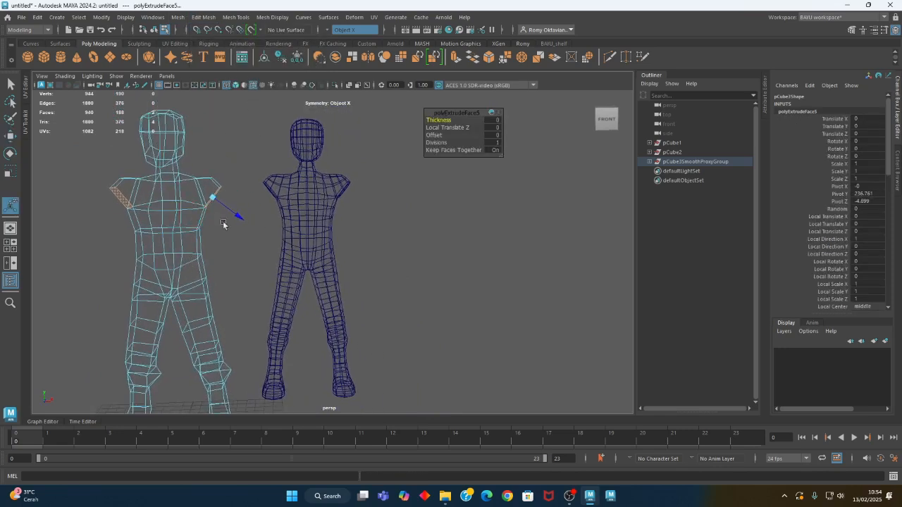
{"action": "left_click_drag", "start_coordinate": [237, 214], "coordinate": [275, 241]}
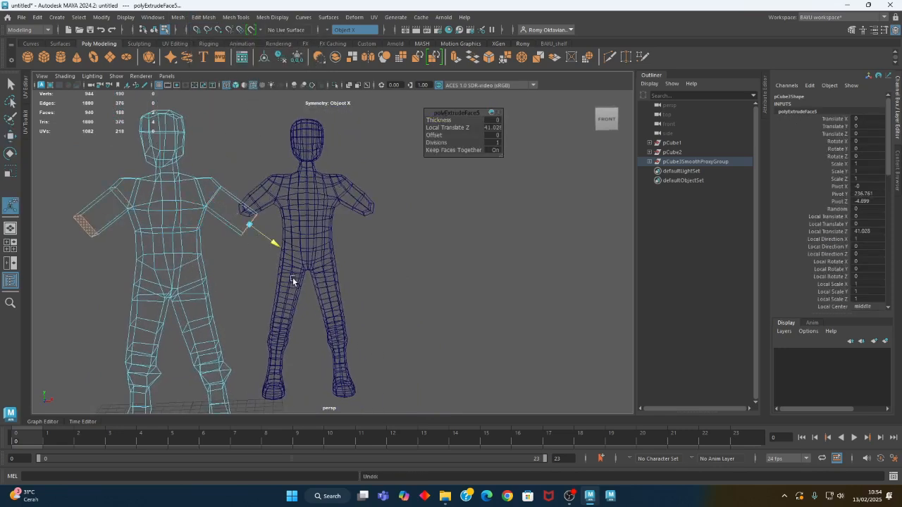
{"action": "key", "text": "ctrl+z"}
{"action": "key", "text": "w"}
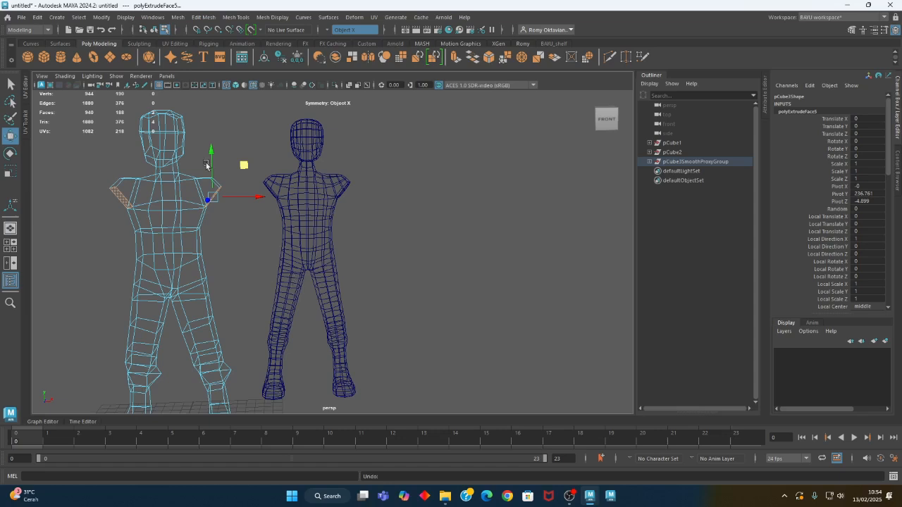
{"action": "left_click_drag", "start_coordinate": [259, 197], "coordinate": [336, 204]}
{"action": "left_click_drag", "start_coordinate": [368, 262], "coordinate": [362, 236], "text": "alt"}
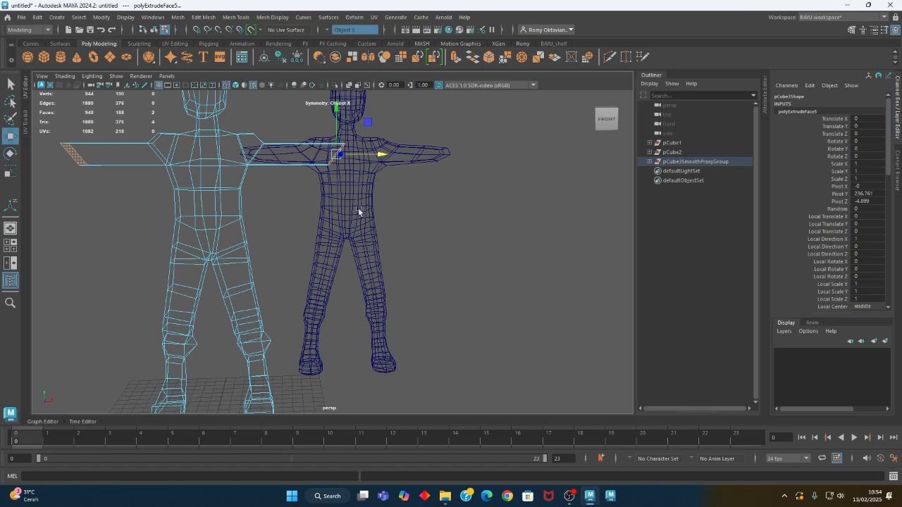
{"action": "left_click_drag", "start_coordinate": [294, 244], "coordinate": [246, 254], "text": "alt"}
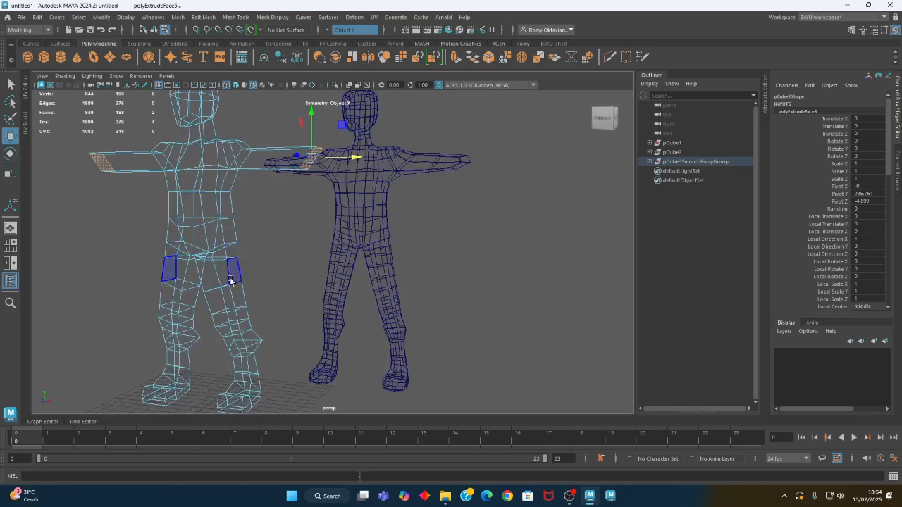
{"action": "left_click_drag", "start_coordinate": [235, 270], "coordinate": [319, 244], "text": "alt"}
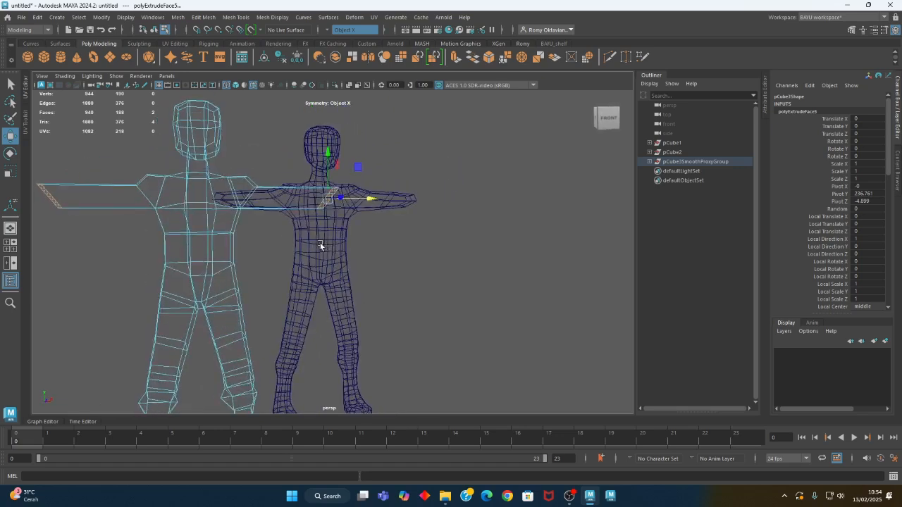
Scale the slanted arm end faces along the X axis until they are vertical and flat
{"action": "key", "text": "r"}
{"action": "left_click_drag", "start_coordinate": [368, 199], "coordinate": [222, 197]}
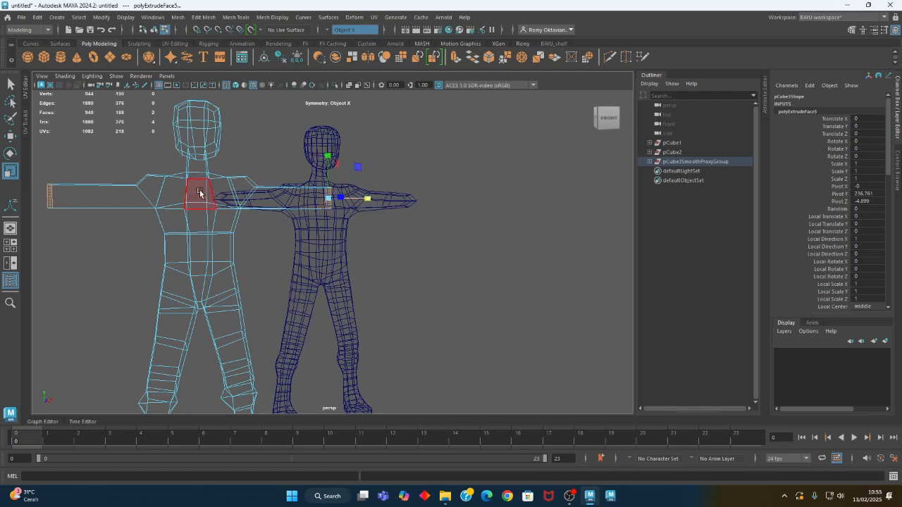
{"action": "middle_click_drag", "start_coordinate": [270, 248], "coordinate": [297, 243], "text": "alt"}
{"action": "key", "text": "w"}
{"action": "middle_click_drag", "start_coordinate": [350, 228], "coordinate": [313, 223], "text": "alt"}
{"action": "left_click_drag", "start_coordinate": [364, 232], "coordinate": [311, 236], "text": "alt"}
{"action": "scroll", "coordinate": [322, 230], "scroll_direction": "up", "scroll_amount": 2}
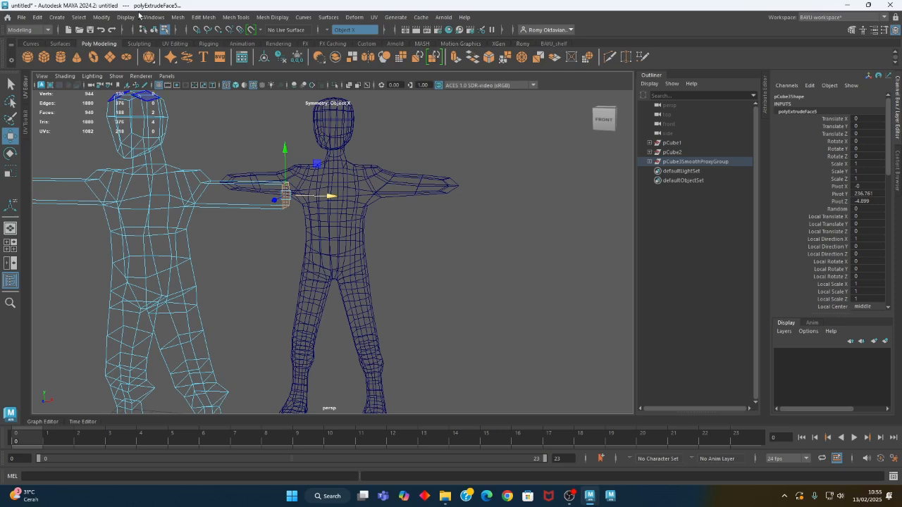
Extrude the flattened arm end faces again and move them slightly outward along X as short wrist sections
{"action": "left_click", "coordinate": [203, 17]}
{"action": "left_click", "coordinate": [235, 105]}
{"action": "left_click_drag", "start_coordinate": [317, 248], "coordinate": [274, 218], "text": "alt"}
{"action": "key", "text": "w"}
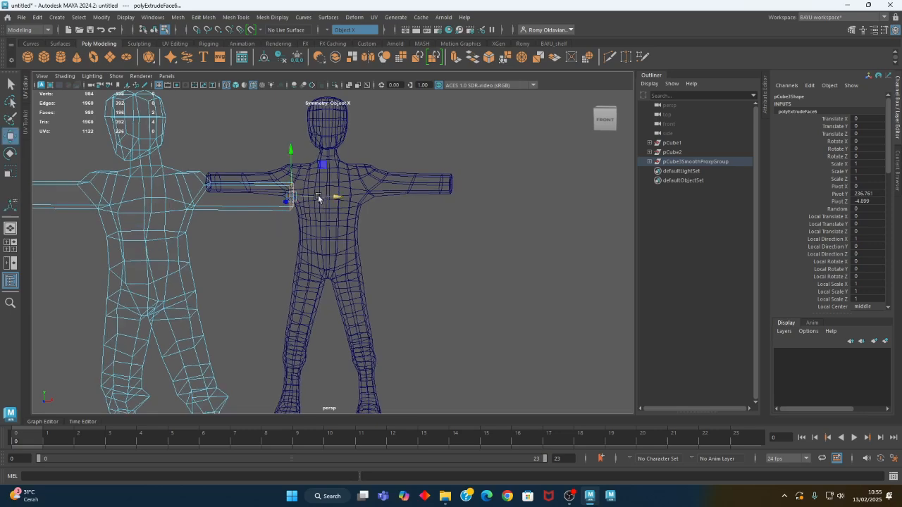
{"action": "left_click_drag", "start_coordinate": [334, 242], "coordinate": [317, 252], "text": "alt"}
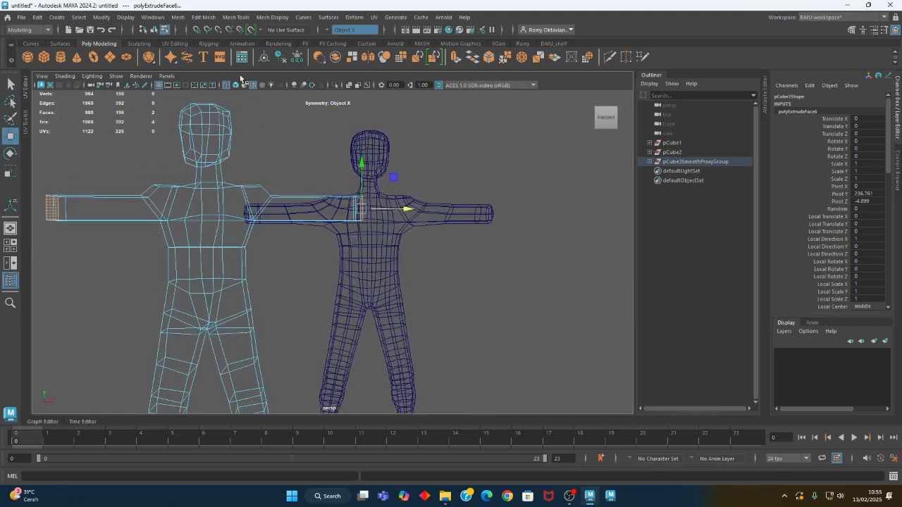
Insert an edge loop around the middle of the arms with Insert Edge Loop
{"action": "left_click", "coordinate": [236, 18]}
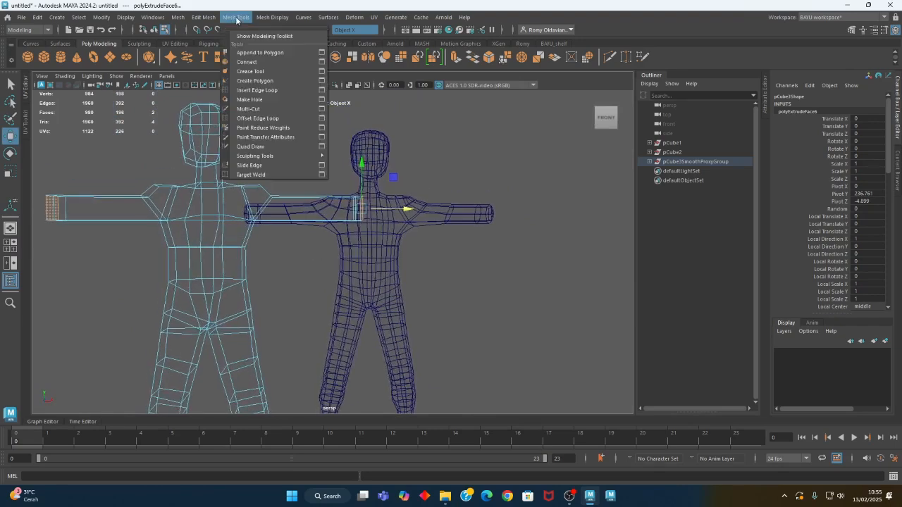
{"action": "left_click", "coordinate": [254, 90]}
{"action": "scroll", "coordinate": [264, 254], "scroll_direction": "up", "scroll_amount": 10}
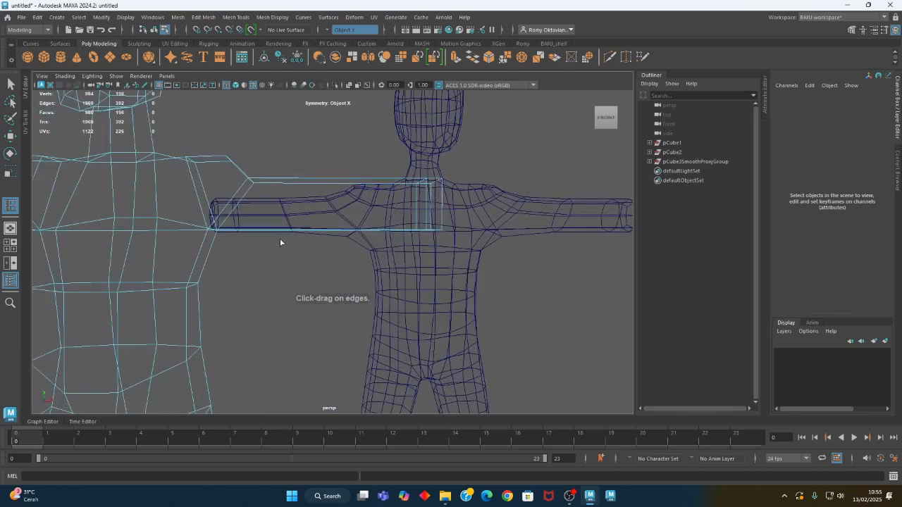
{"action": "left_click_drag", "start_coordinate": [263, 234], "coordinate": [306, 240]}
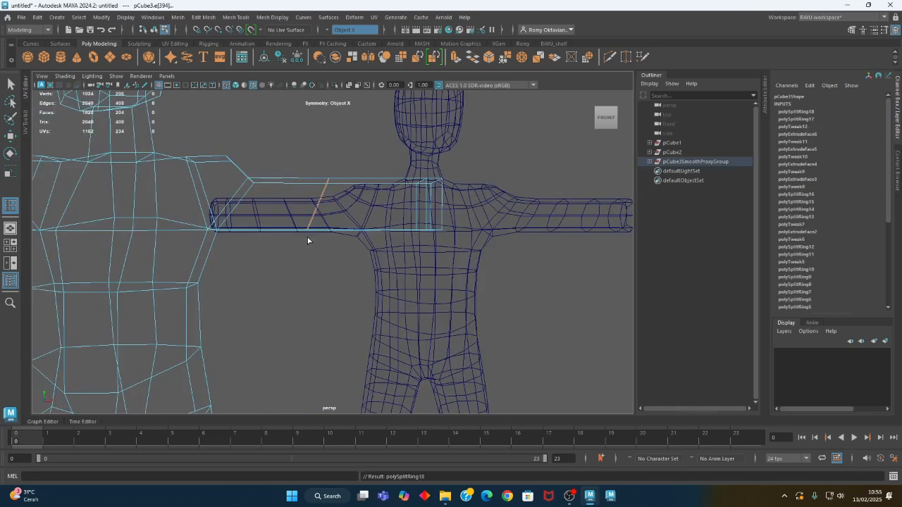
Scale the new slanted elbow edge loops along the X axis to make them vertical
{"action": "key", "text": "w"}
{"action": "left_click_drag", "start_coordinate": [360, 205], "coordinate": [259, 215]}
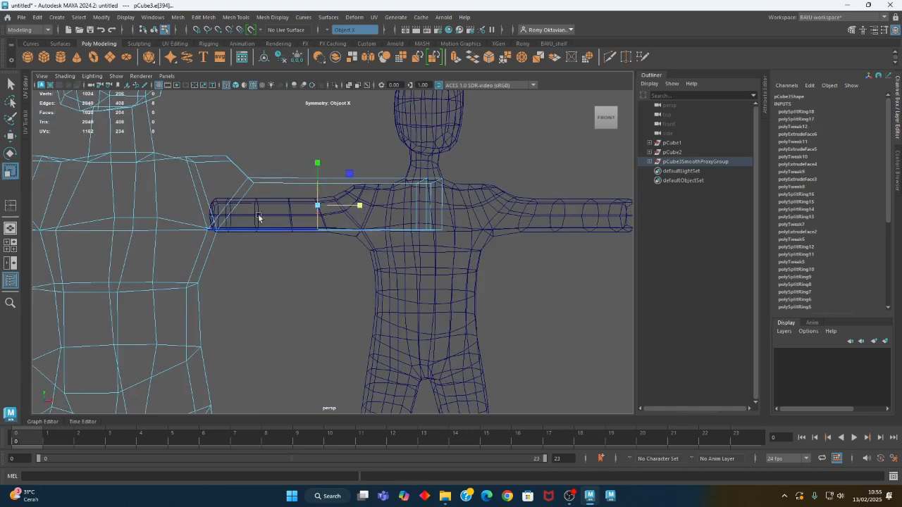
{"action": "middle_click_drag", "start_coordinate": [331, 286], "coordinate": [348, 315], "text": "alt"}
{"action": "left_click_drag", "start_coordinate": [349, 318], "coordinate": [332, 298], "text": "alt"}
{"action": "key", "text": "w"}
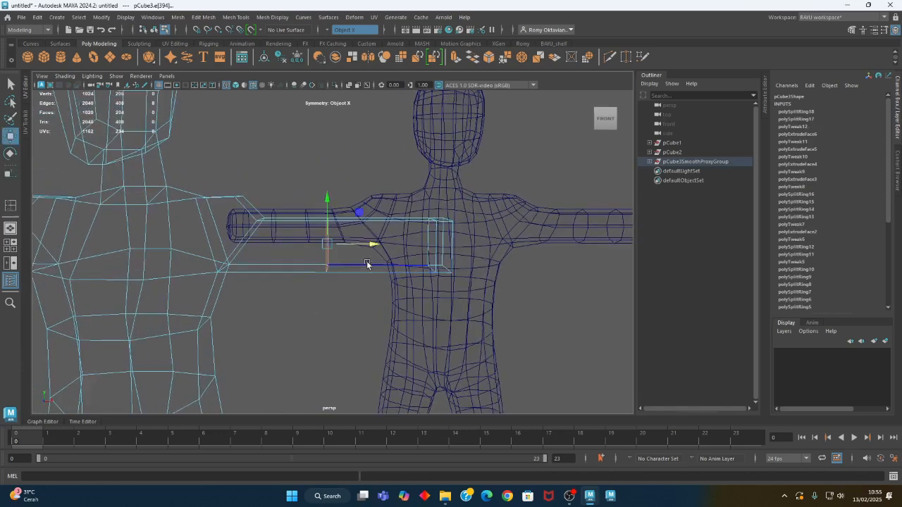
{"action": "left_click_drag", "start_coordinate": [370, 245], "coordinate": [337, 282], "text": "alt"}
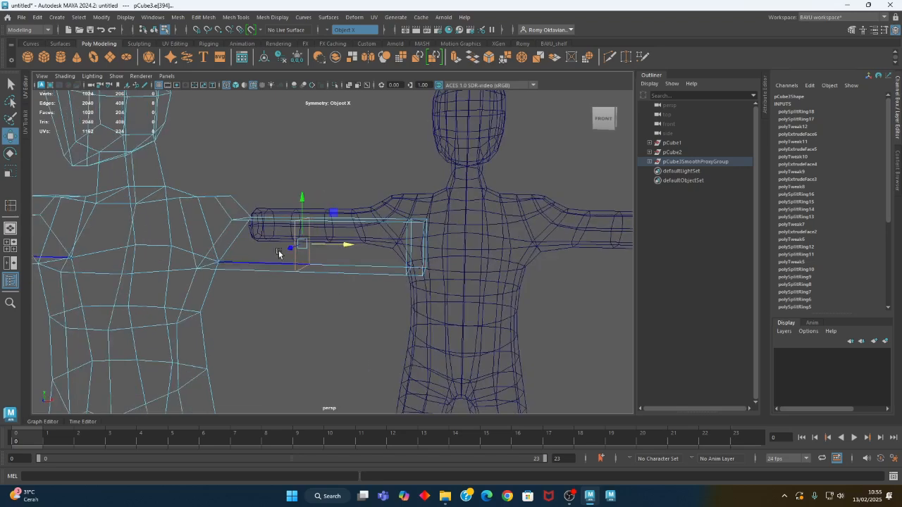
Bevel the elbow edge loops on both arms with a Fraction of 0.1
{"action": "left_click", "coordinate": [202, 17]}
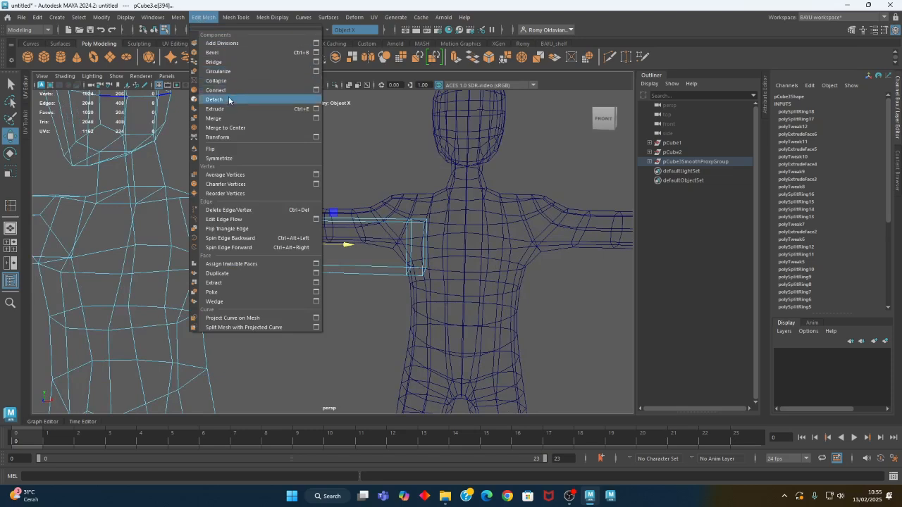
{"action": "left_click", "coordinate": [227, 52]}
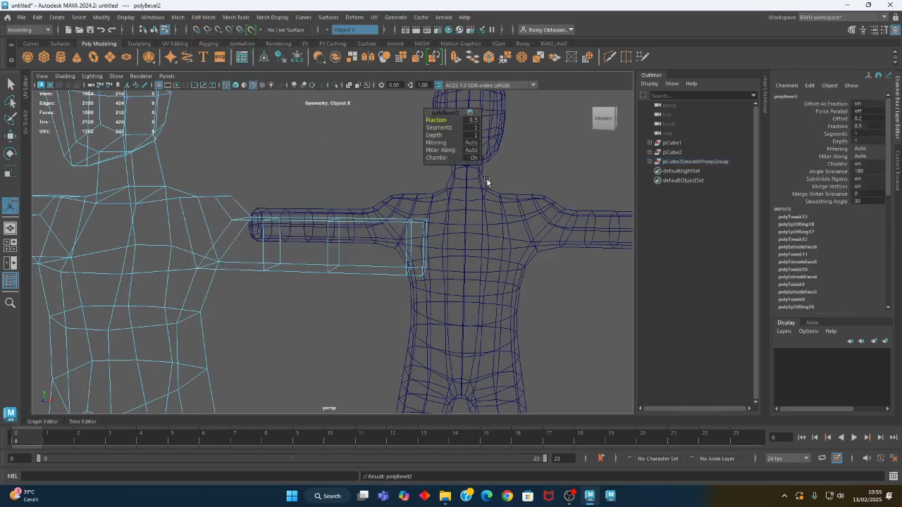
{"action": "left_click", "coordinate": [470, 120]}
{"action": "type", "text": ".2"}
{"action": "key", "text": "Return"}
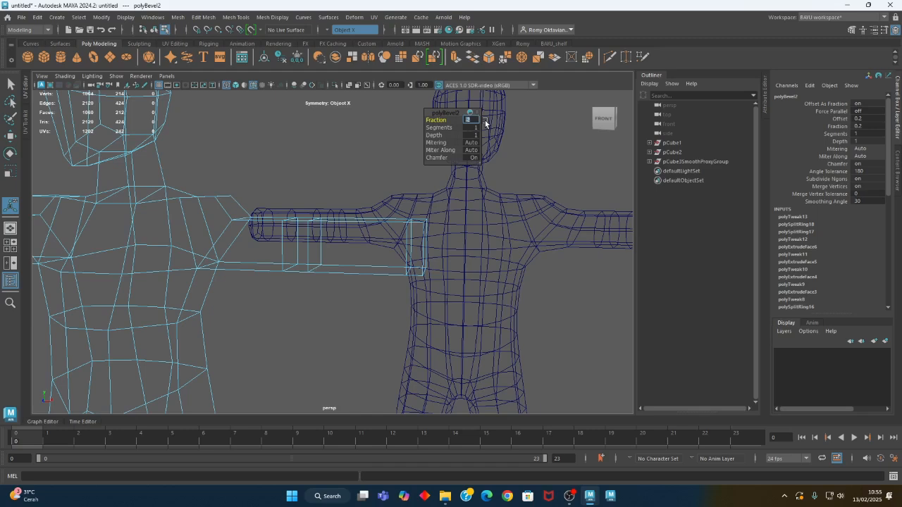
{"action": "left_click_drag", "start_coordinate": [337, 247], "coordinate": [346, 266], "text": "alt"}
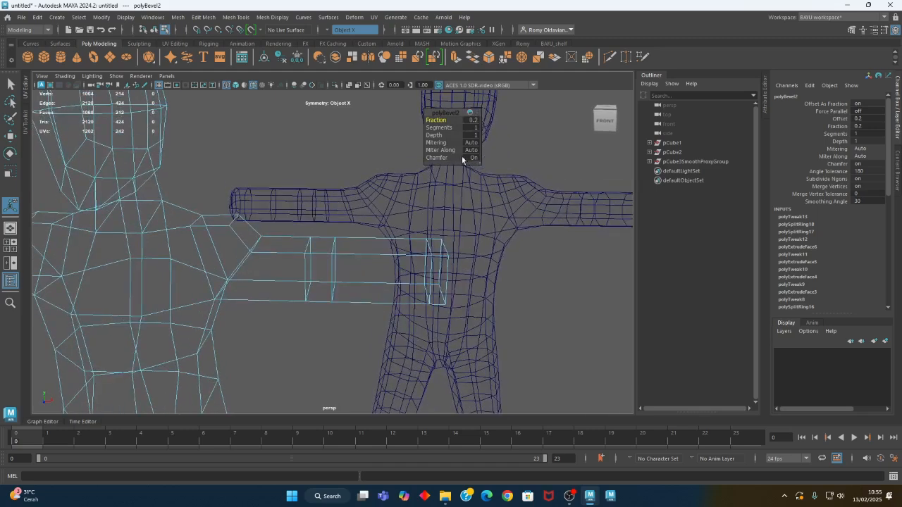
{"action": "left_click", "coordinate": [471, 121]}
{"action": "type", "text": ".1"}
{"action": "key", "text": "Return"}
Examine the low-poly body's arms and legs in wireframe from above and from the side
{"action": "left_click_drag", "start_coordinate": [261, 227], "coordinate": [339, 226], "text": "alt"}
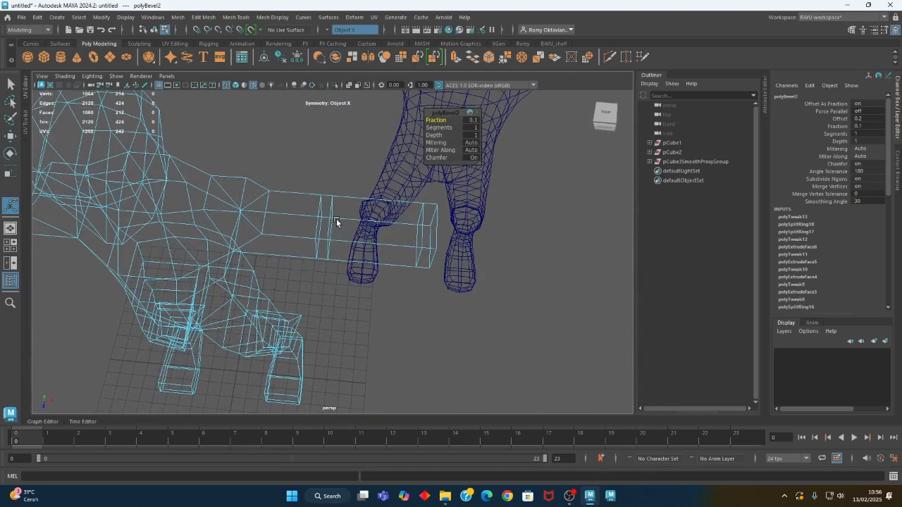
{"action": "left_click_drag", "start_coordinate": [298, 342], "coordinate": [379, 318], "text": "alt"}
{"action": "middle_click_drag", "start_coordinate": [380, 317], "coordinate": [246, 134], "text": "alt"}
{"action": "left_click_drag", "start_coordinate": [320, 236], "coordinate": [340, 241], "text": "alt"}
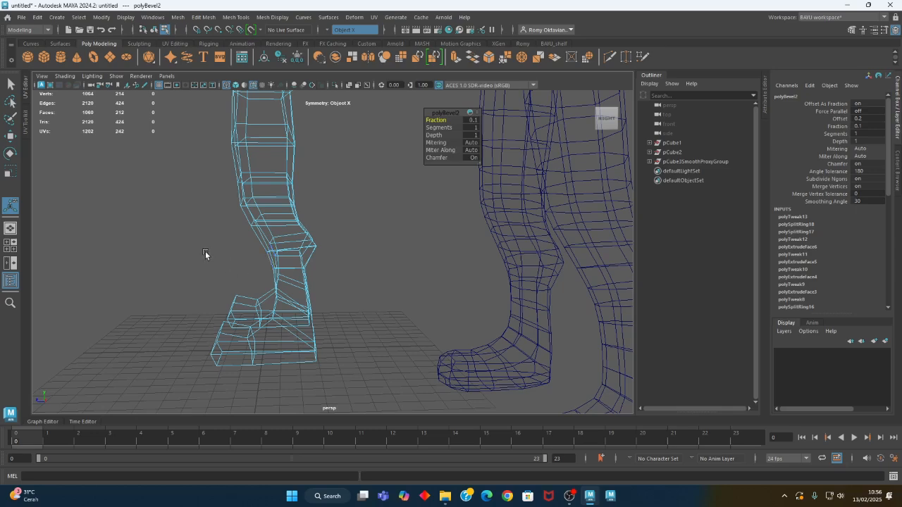
{"action": "middle_click_drag", "start_coordinate": [309, 244], "coordinate": [302, 249], "text": "alt"}
{"action": "middle_click_drag", "start_coordinate": [346, 232], "coordinate": [306, 307], "text": "alt"}
{"action": "left_click_drag", "start_coordinate": [305, 308], "coordinate": [326, 329], "text": "alt"}
{"action": "scroll", "coordinate": [362, 356], "scroll_direction": "down", "scroll_amount": 5}
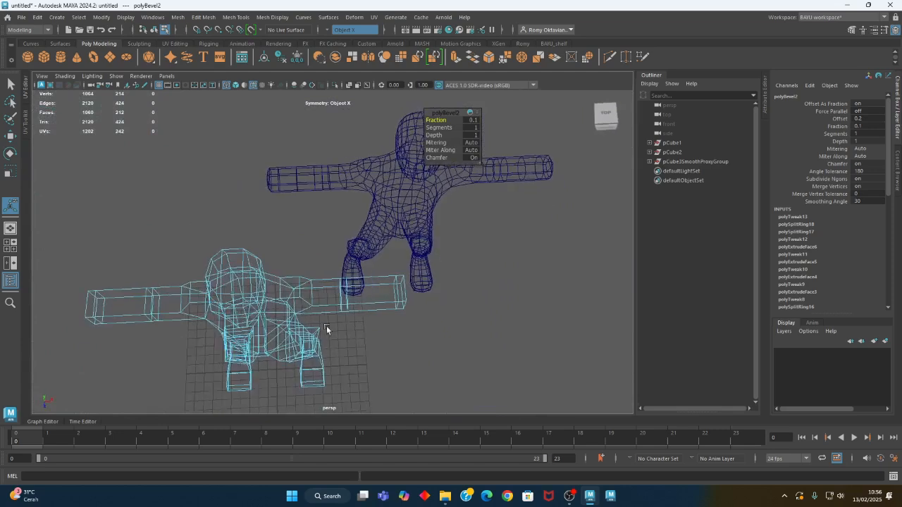
Select the vertices of both arms from the elbows outward and shift them along the Z axis
{"action": "left_click_drag", "start_coordinate": [396, 330], "coordinate": [413, 347], "text": "alt"}
{"action": "right_click_drag", "start_coordinate": [577, 255], "coordinate": [537, 218]}
{"action": "left_click_drag", "start_coordinate": [515, 239], "coordinate": [301, 297]}
{"action": "key", "text": "w"}
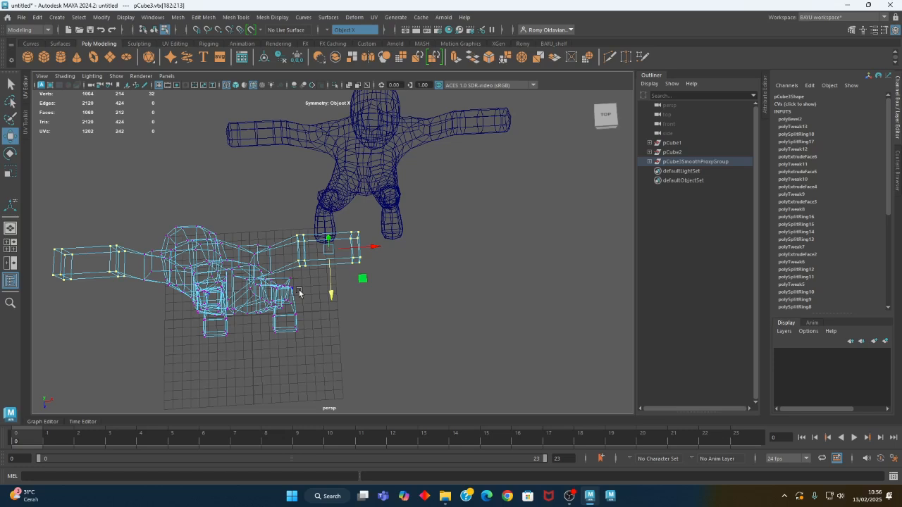
{"action": "left_click_drag", "start_coordinate": [298, 290], "coordinate": [362, 280], "text": "alt"}
Select the lower wrist vertices of both arms and raise them along Y in shaded display to taper the forearms
{"action": "left_click_drag", "start_coordinate": [414, 213], "coordinate": [353, 268]}
{"action": "middle_click_drag", "start_coordinate": [352, 268], "coordinate": [362, 309], "text": "alt"}
{"action": "mouse_move", "coordinate": [362, 310]}
{"action": "left_mouse_down", "text": "alt"}
{"action": "mouse_move", "coordinate": [260, 308]}
{"action": "mouse_move", "coordinate": [387, 310]}
{"action": "mouse_move", "coordinate": [356, 309]}
{"action": "left_mouse_up", "text": "alt"}
{"action": "right_click_drag", "start_coordinate": [356, 310], "coordinate": [439, 337], "text": "alt"}
{"action": "left_click_drag", "start_coordinate": [398, 316], "coordinate": [369, 290]}
{"action": "left_click_drag", "start_coordinate": [431, 339], "coordinate": [352, 343], "text": "alt"}
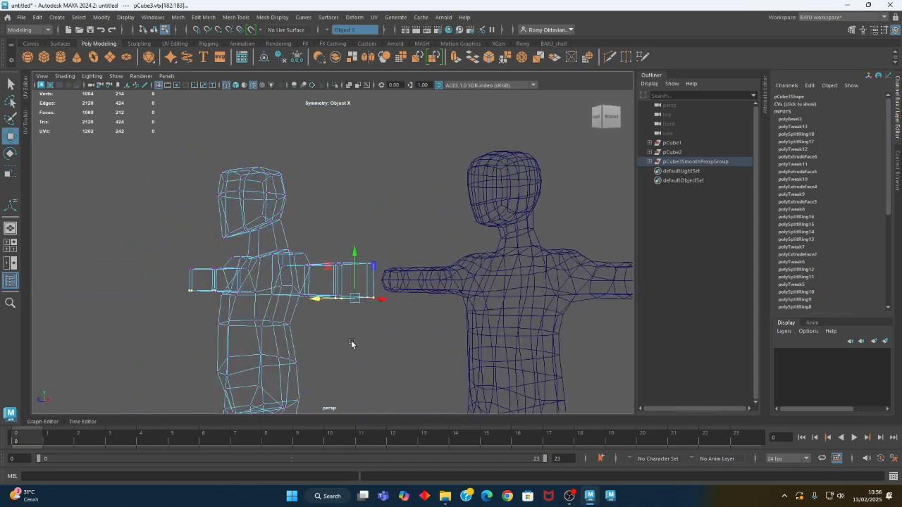
{"action": "key", "text": "r"}
{"action": "key", "text": "w"}
{"action": "mouse_move", "coordinate": [374, 312]}
{"action": "left_mouse_down", "text": "alt"}
{"action": "mouse_move", "coordinate": [348, 338]}
{"action": "mouse_move", "coordinate": [376, 331]}
{"action": "left_mouse_up", "text": "alt"}
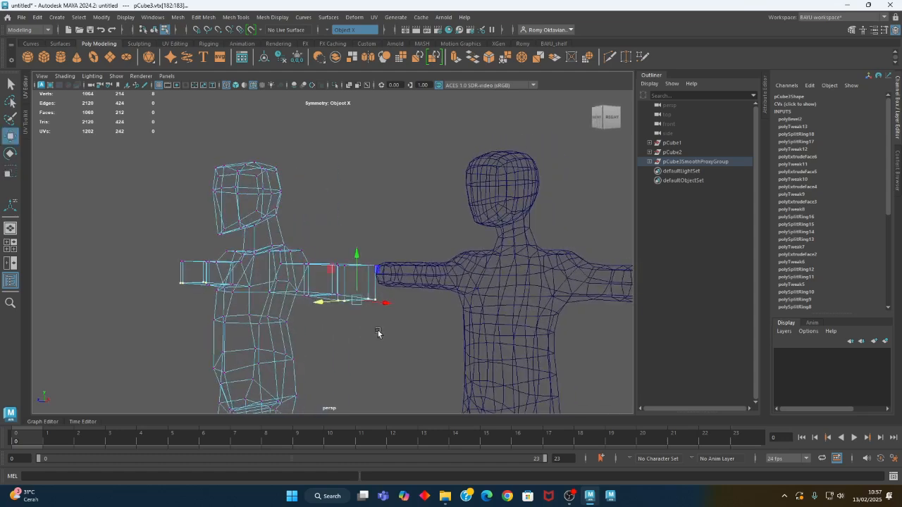
{"action": "key", "text": "5"}
{"action": "left_click_drag", "start_coordinate": [357, 280], "coordinate": [358, 268]}
Adjust the lower elbow vertices along Y, then select the elbow ring vertices on both arms and adjust their depth
{"action": "left_click_drag", "start_coordinate": [282, 318], "coordinate": [336, 310], "text": "alt"}
{"action": "left_click", "coordinate": [305, 285]}
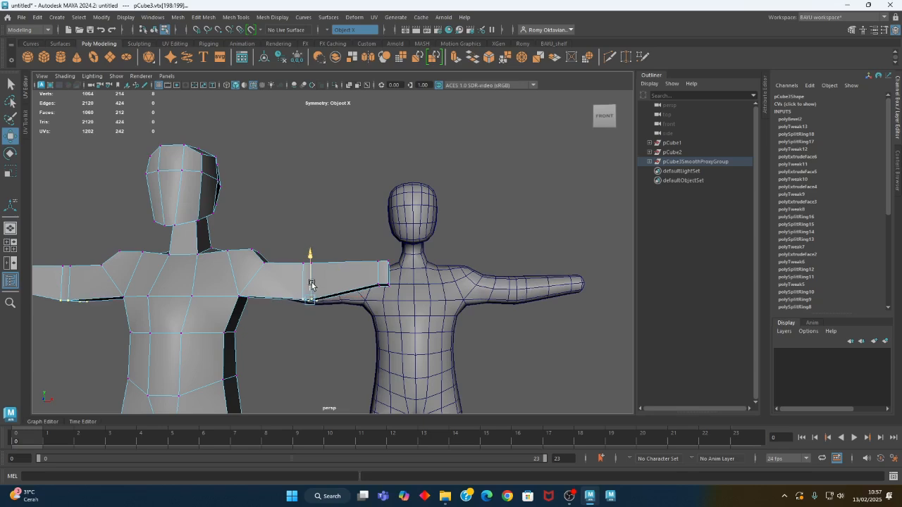
{"action": "left_click_drag", "start_coordinate": [311, 284], "coordinate": [340, 381], "text": "alt"}
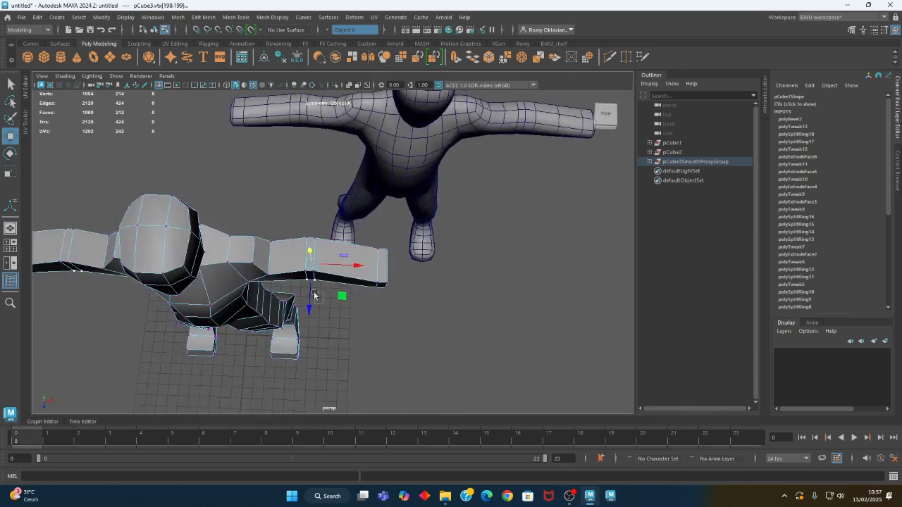
{"action": "left_click_drag", "start_coordinate": [314, 296], "coordinate": [310, 310], "text": "alt"}
{"action": "left_click_drag", "start_coordinate": [355, 384], "coordinate": [365, 322], "text": "alt"}
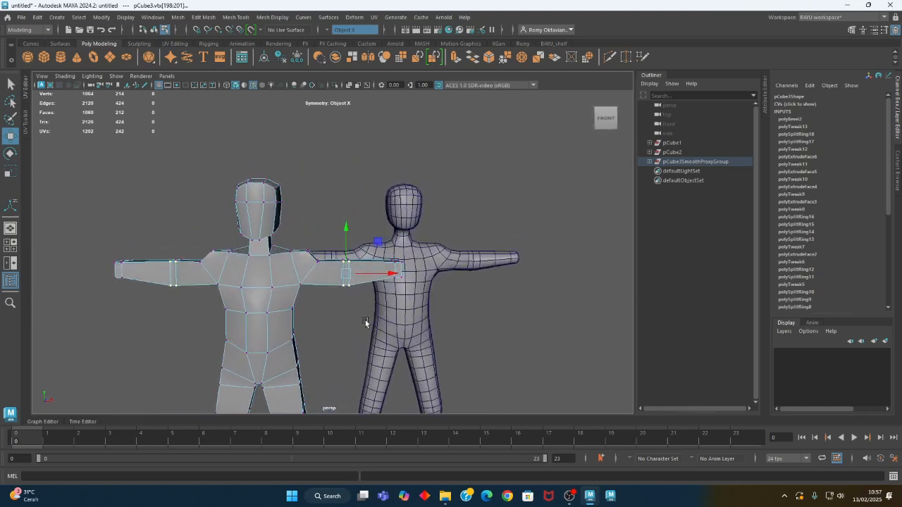
{"action": "middle_click_drag", "start_coordinate": [397, 317], "coordinate": [381, 328], "text": "alt"}
{"action": "scroll", "coordinate": [381, 328], "scroll_direction": "up", "scroll_amount": 2}
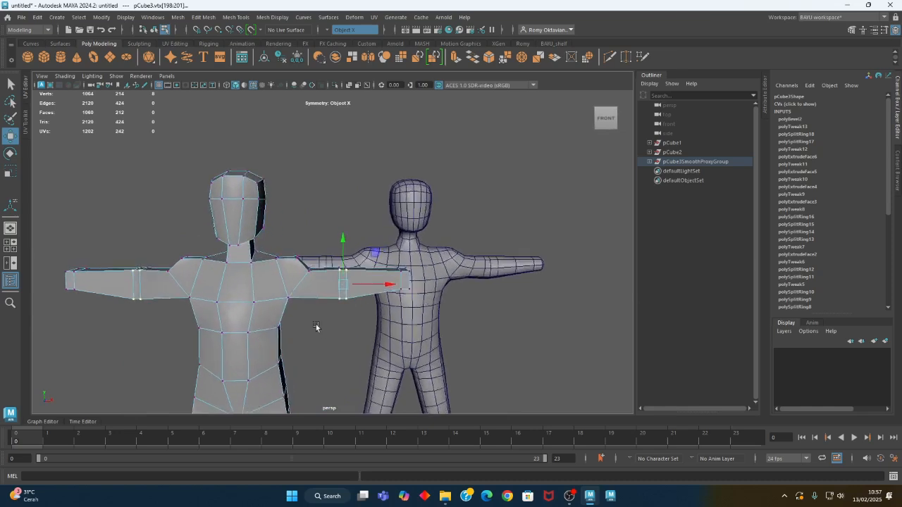
{"action": "middle_click_drag", "start_coordinate": [317, 326], "coordinate": [267, 310], "text": "alt"}
{"action": "left_click_drag", "start_coordinate": [268, 311], "coordinate": [388, 285], "text": "alt"}
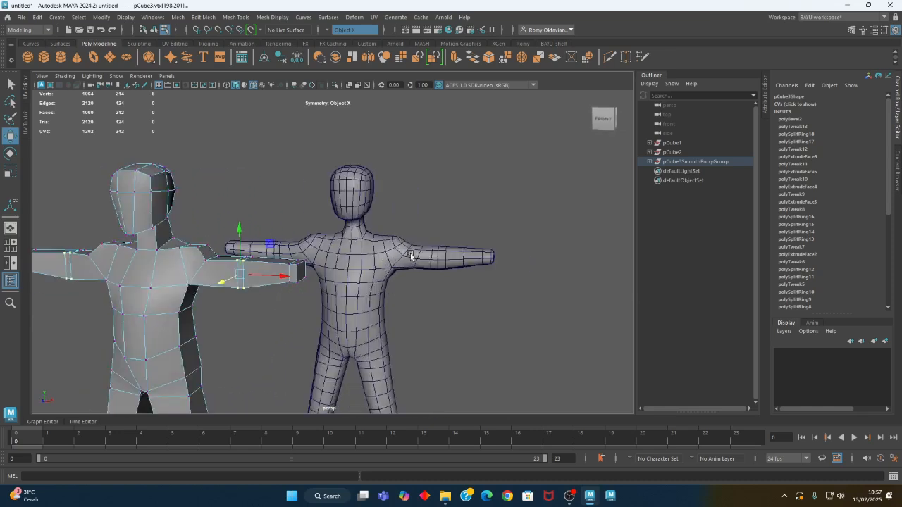
Select the shoulder vertices on both sides and move them slightly inward along the X axis
{"action": "left_click_drag", "start_coordinate": [368, 254], "coordinate": [297, 313], "text": "alt"}
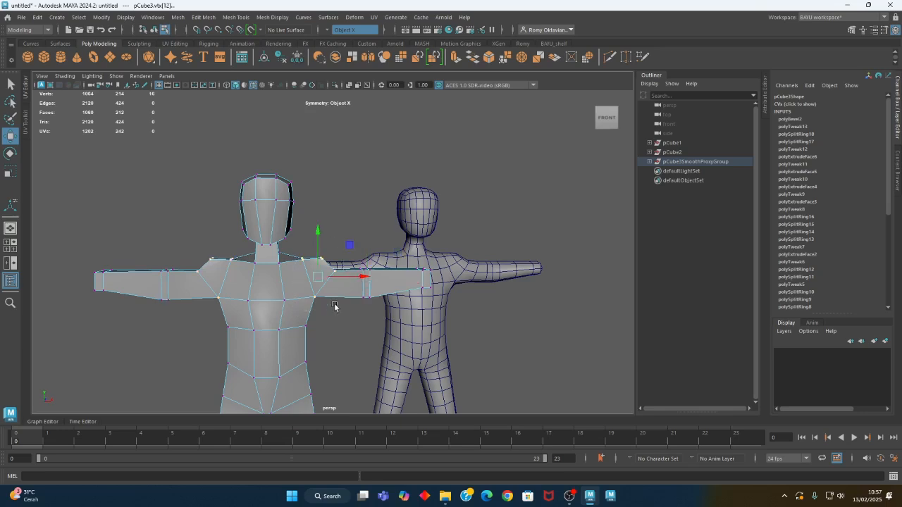
{"action": "left_click_drag", "start_coordinate": [349, 276], "coordinate": [342, 277]}
{"action": "middle_click_drag", "start_coordinate": [336, 330], "coordinate": [309, 343], "text": "alt"}
{"action": "right_click_drag", "start_coordinate": [309, 343], "coordinate": [337, 338], "text": "alt"}
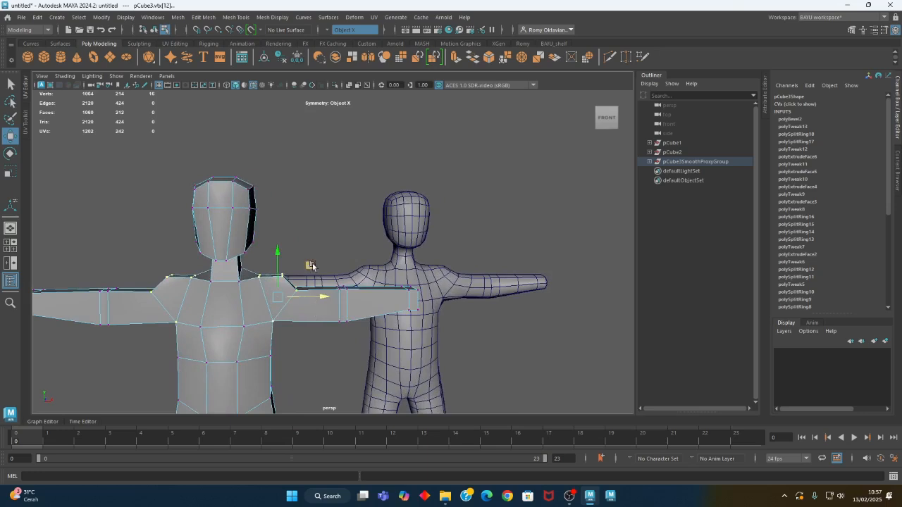
Select the top corner vertices where the arms meet the shoulders and reposition them in X and Y to round the shoulders
{"action": "left_click_drag", "start_coordinate": [322, 240], "coordinate": [304, 287]}
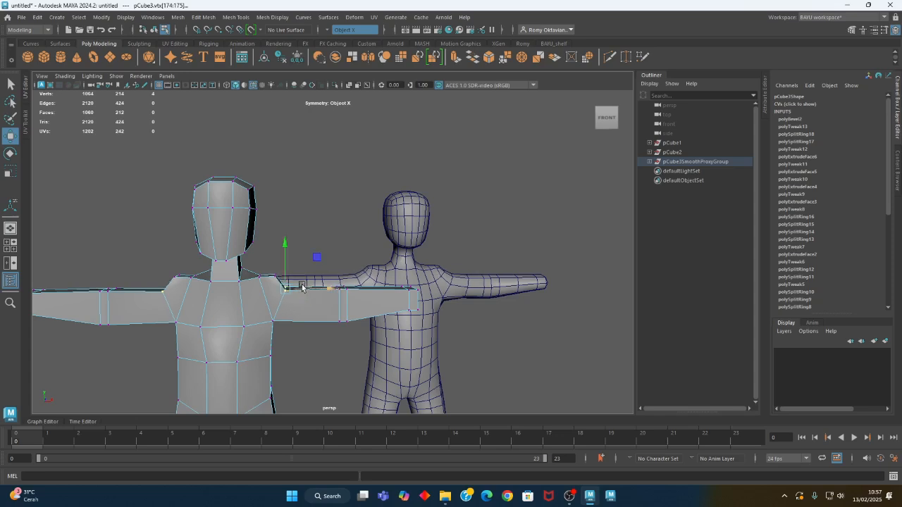
{"action": "left_click", "coordinate": [299, 265]}
{"action": "left_click_drag", "start_coordinate": [269, 263], "coordinate": [286, 291]}
{"action": "left_click_drag", "start_coordinate": [304, 246], "coordinate": [305, 255]}
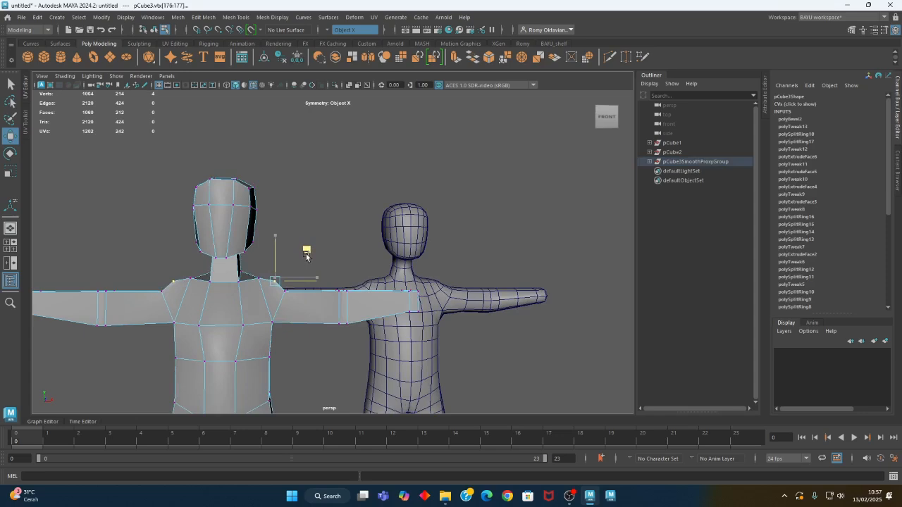
Select the front vertices on top of both shoulders from above and move them along the Z axis
{"action": "left_click_drag", "start_coordinate": [423, 348], "coordinate": [493, 224], "text": "alt"}
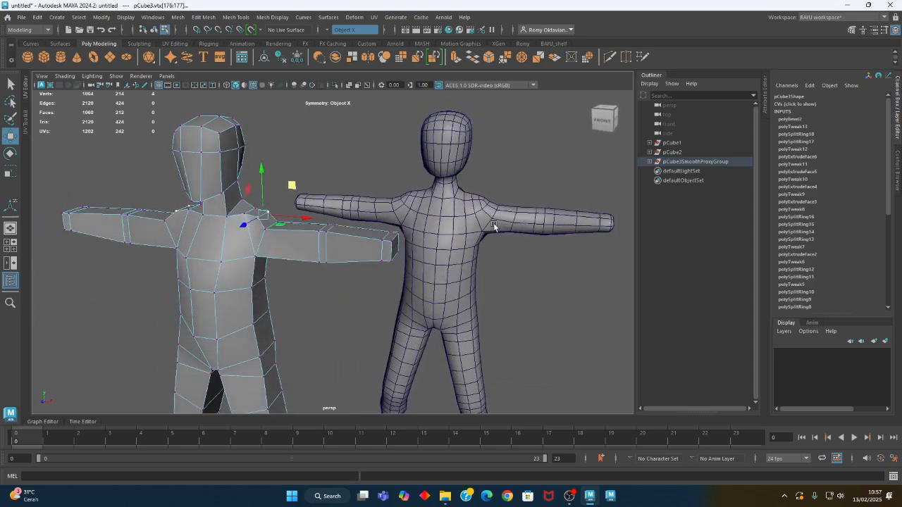
{"action": "left_click_drag", "start_coordinate": [495, 282], "coordinate": [321, 239], "text": "alt"}
{"action": "left_click", "coordinate": [302, 214]}
{"action": "key", "text": "q"}
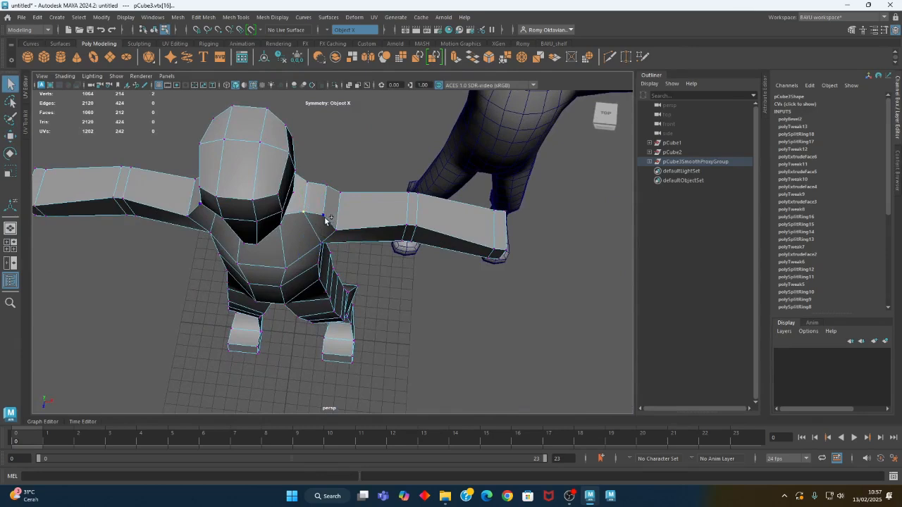
{"action": "left_click_drag", "start_coordinate": [329, 261], "coordinate": [326, 232], "text": "alt"}
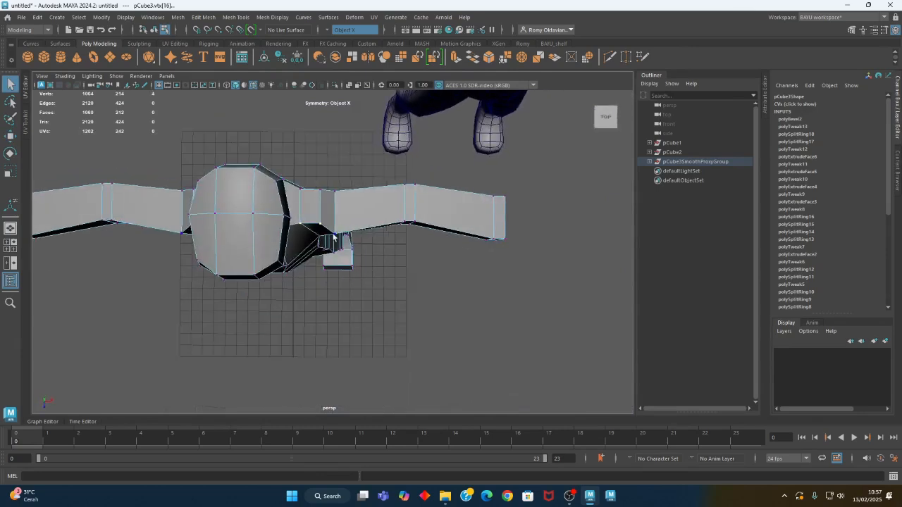
{"action": "key", "text": "w"}
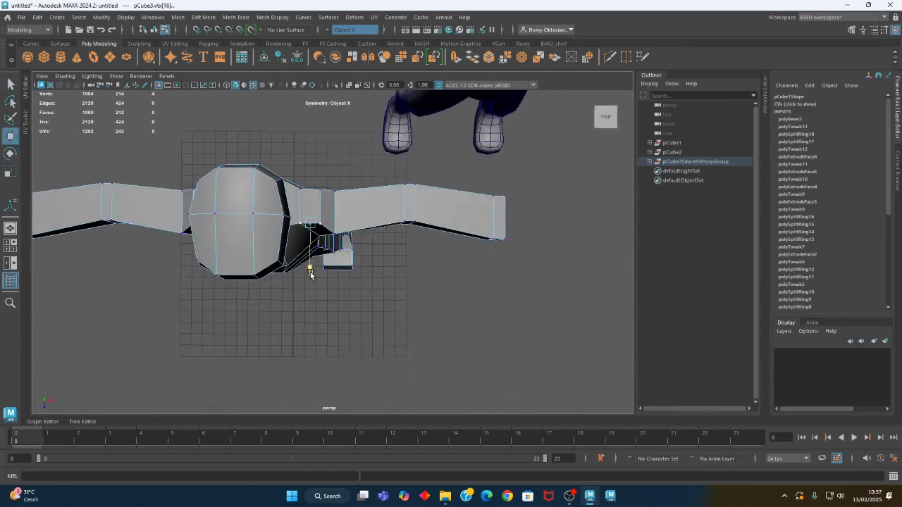
{"action": "left_click_drag", "start_coordinate": [312, 276], "coordinate": [352, 301], "text": "alt"}
{"action": "middle_click_drag", "start_coordinate": [352, 301], "coordinate": [301, 297], "text": "alt"}
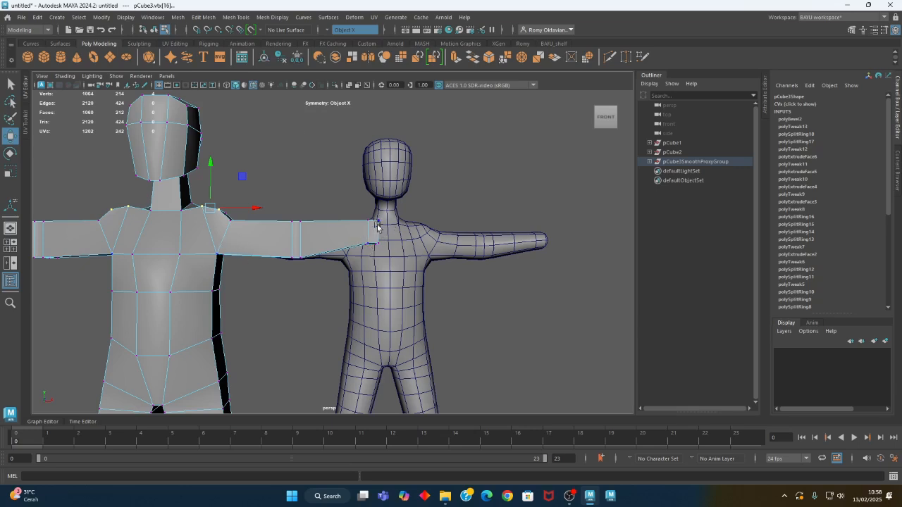
Insert three edge loops on each arm: two along the upper arm and one on the forearm beyond the elbow
{"action": "left_click", "coordinate": [236, 17]}
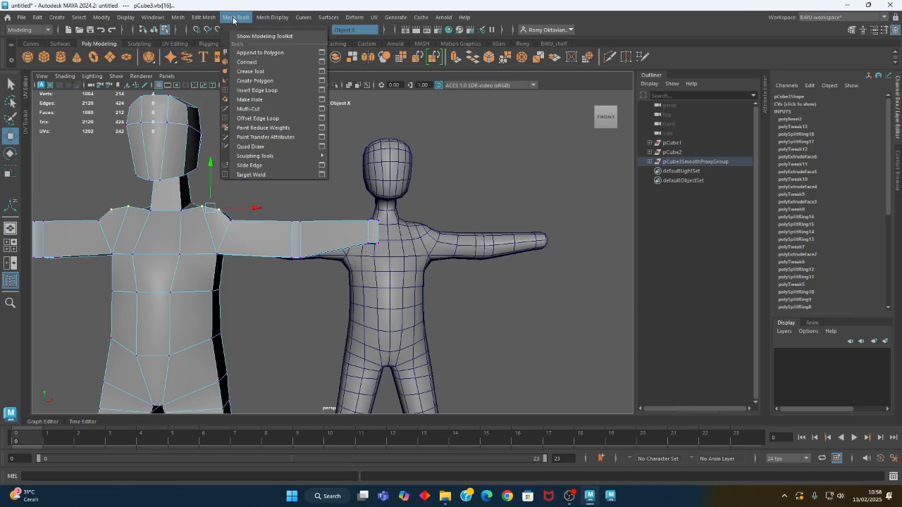
{"action": "left_click", "coordinate": [271, 92]}
{"action": "mouse_move", "coordinate": [258, 275]}
{"action": "left_mouse_down", "text": "alt"}
{"action": "mouse_move", "coordinate": [237, 243]}
{"action": "mouse_move", "coordinate": [229, 258]}
{"action": "mouse_move", "coordinate": [275, 276]}
{"action": "left_mouse_up", "text": "alt"}
{"action": "left_click", "coordinate": [230, 247]}
{"action": "left_click", "coordinate": [211, 248]}
{"action": "left_click", "coordinate": [272, 254]}
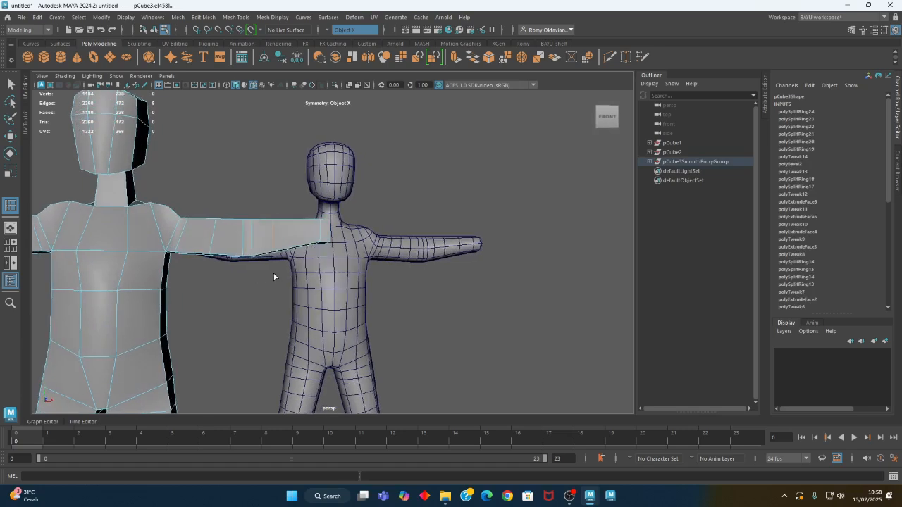
Switch to vertex editing and adjust the lower vertices of the forearm loop along Y on both arms
{"action": "key", "text": "w"}
{"action": "right_click_drag", "start_coordinate": [268, 168], "coordinate": [228, 168]}
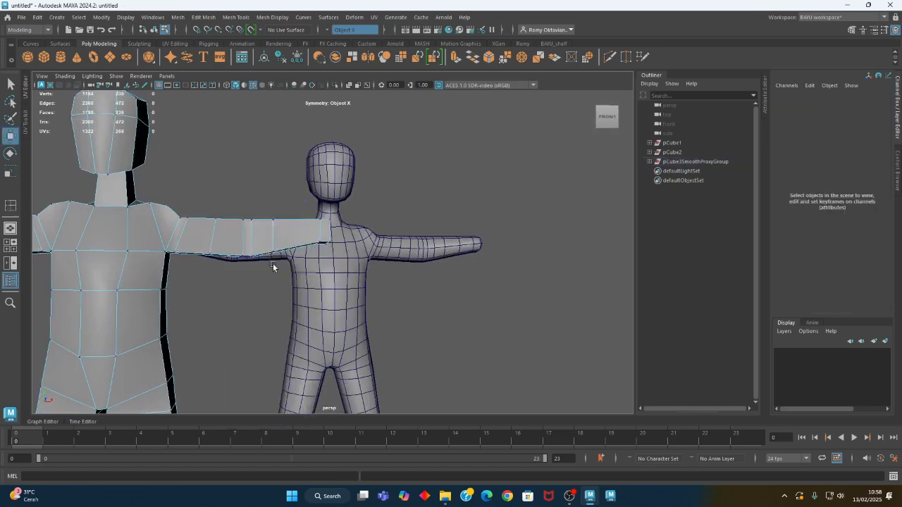
{"action": "left_click_drag", "start_coordinate": [281, 248], "coordinate": [274, 246]}
{"action": "mouse_move", "coordinate": [350, 291]}
{"action": "left_mouse_down", "text": "alt"}
{"action": "mouse_move", "coordinate": [342, 337]}
{"action": "mouse_move", "coordinate": [253, 335]}
{"action": "mouse_move", "coordinate": [243, 356]}
{"action": "mouse_move", "coordinate": [268, 312]}
{"action": "mouse_move", "coordinate": [476, 270]}
{"action": "mouse_move", "coordinate": [359, 257]}
{"action": "mouse_move", "coordinate": [369, 255]}
{"action": "mouse_move", "coordinate": [370, 280]}
{"action": "mouse_move", "coordinate": [336, 285]}
{"action": "left_mouse_up", "text": "alt"}
{"action": "right_click_drag", "start_coordinate": [336, 284], "coordinate": [490, 253], "text": "alt"}
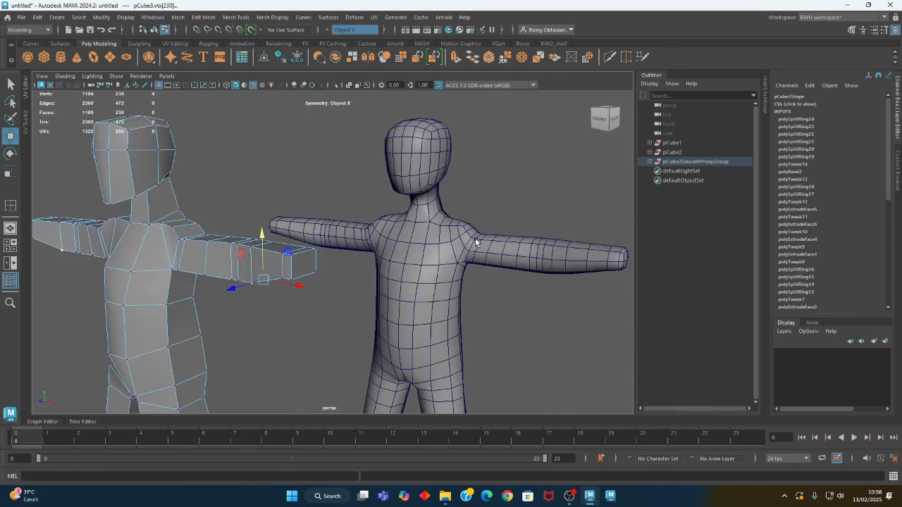
Adjust the upper-arm loop vertices along Y, then move the underarm vertices beside the torso along X
{"action": "left_click_drag", "start_coordinate": [174, 248], "coordinate": [232, 264], "text": "alt"}
{"action": "right_click_drag", "start_coordinate": [232, 263], "coordinate": [157, 225], "text": "alt"}
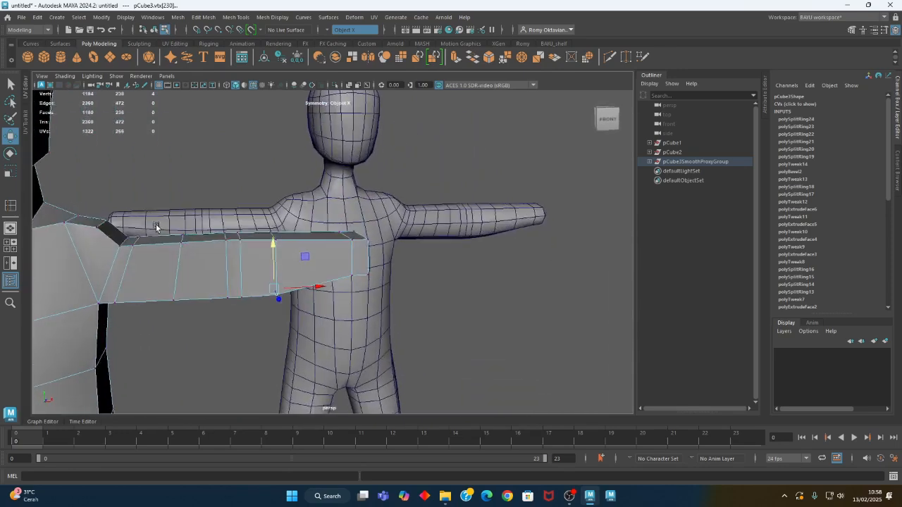
{"action": "middle_click_drag", "start_coordinate": [156, 225], "coordinate": [181, 221], "text": "alt"}
{"action": "mouse_move", "coordinate": [155, 246]}
{"action": "left_mouse_down"}
{"action": "mouse_move", "coordinate": [158, 237]}
{"action": "mouse_move", "coordinate": [188, 234]}
{"action": "mouse_move", "coordinate": [143, 241]}
{"action": "mouse_move", "coordinate": [154, 216]}
{"action": "left_mouse_up"}
{"action": "left_click_drag", "start_coordinate": [413, 244], "coordinate": [101, 224], "text": "alt"}
{"action": "left_click_drag", "start_coordinate": [237, 253], "coordinate": [302, 236], "text": "alt"}
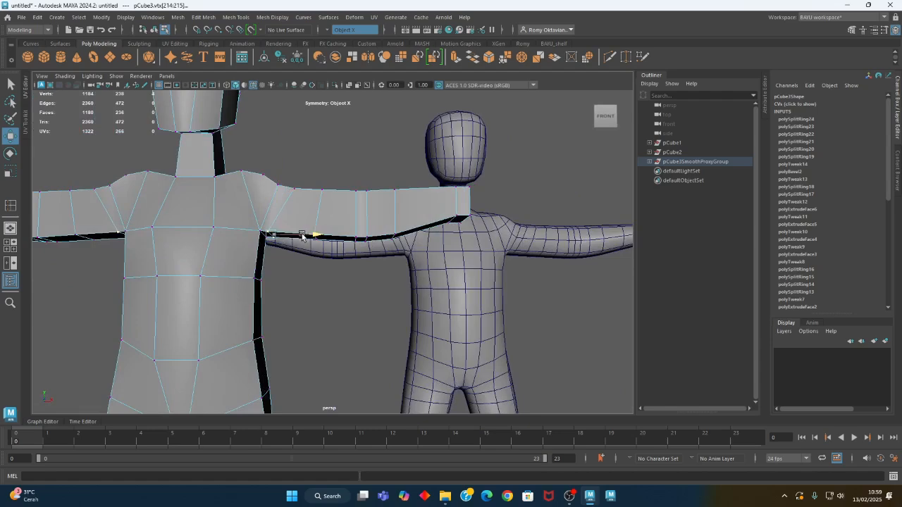
Examine the proportions of the low-poly body against the smoothed copy from several angles
{"action": "middle_click_drag", "start_coordinate": [371, 275], "coordinate": [353, 275], "text": "alt"}
{"action": "scroll", "coordinate": [352, 276], "scroll_direction": "down", "scroll_amount": 5}
{"action": "left_click_drag", "start_coordinate": [343, 301], "coordinate": [328, 226], "text": "alt"}
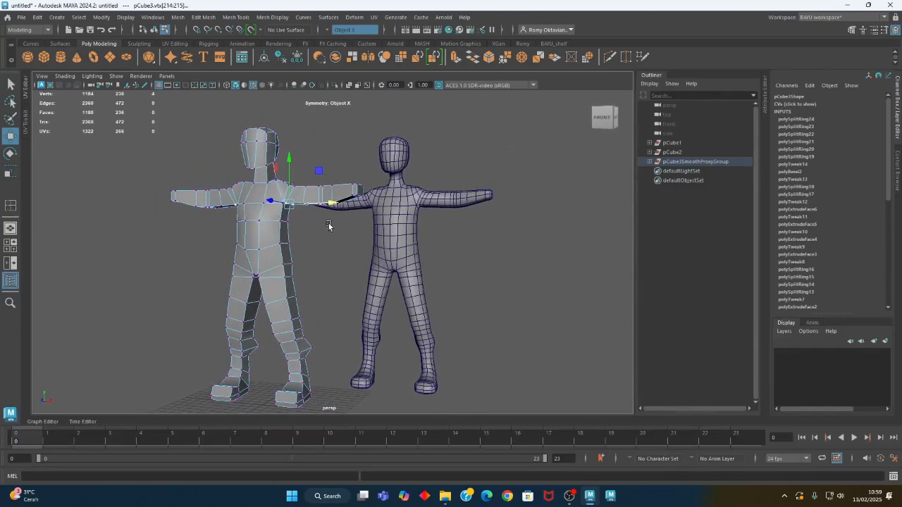
{"action": "left_click_drag", "start_coordinate": [329, 225], "coordinate": [326, 262], "text": "alt"}
{"action": "middle_click_drag", "start_coordinate": [226, 231], "coordinate": [258, 294], "text": "alt"}
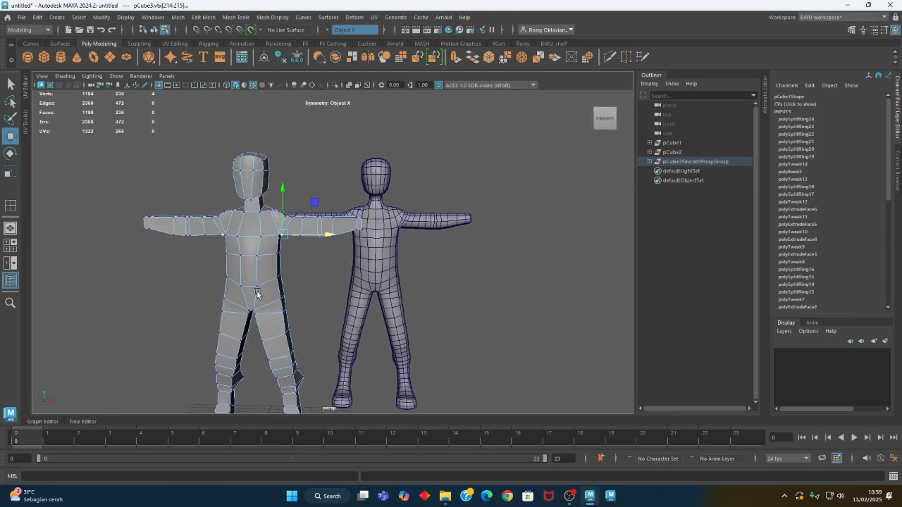
{"action": "right_click_drag", "start_coordinate": [258, 294], "coordinate": [469, 288], "text": "alt"}
{"action": "middle_click_drag", "start_coordinate": [469, 288], "coordinate": [470, 299], "text": "alt"}
{"action": "left_click_drag", "start_coordinate": [294, 269], "coordinate": [243, 213], "text": "alt"}
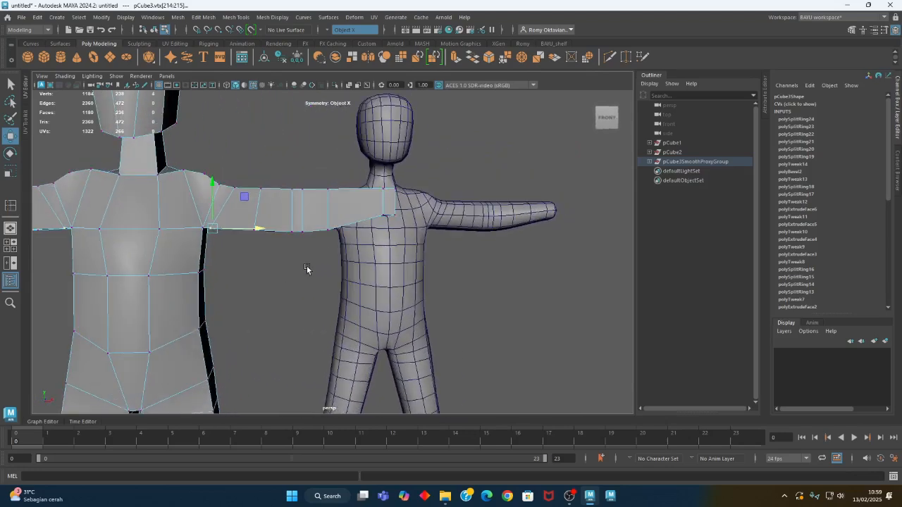
Adjust the arm vertices around the elbows along Y, then scale the front elbow vertices along X
{"action": "scroll", "coordinate": [307, 269], "scroll_direction": "up", "scroll_amount": 1}
{"action": "left_click_drag", "start_coordinate": [297, 213], "coordinate": [297, 207]}
{"action": "left_click_drag", "start_coordinate": [384, 250], "coordinate": [280, 319], "text": "alt"}
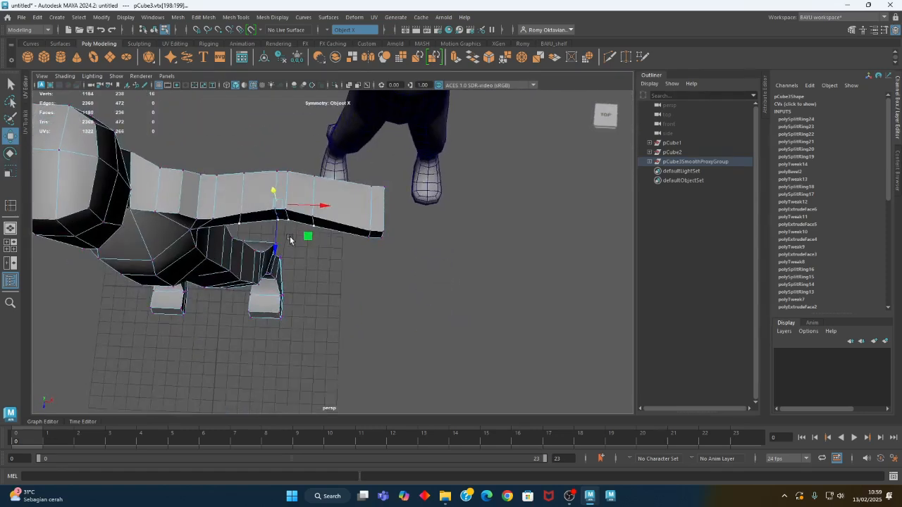
{"action": "left_click_drag", "start_coordinate": [275, 218], "coordinate": [267, 204]}
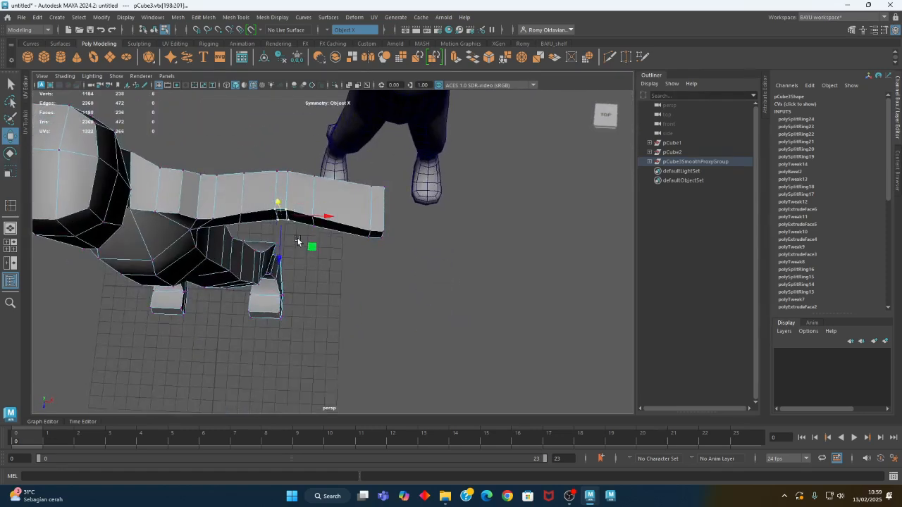
{"action": "key", "text": "r"}
{"action": "left_click_drag", "start_coordinate": [327, 217], "coordinate": [282, 250]}
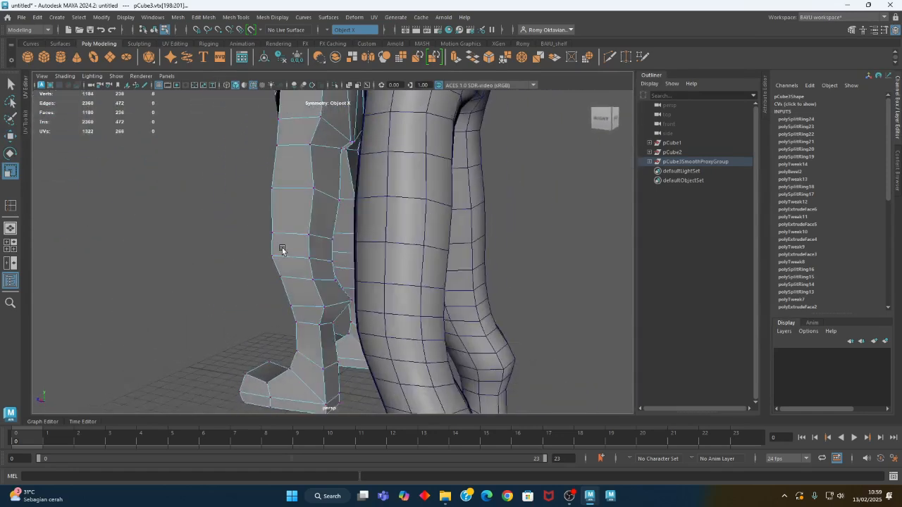
Switch to edge editing, select the matching edge at the knee of each leg and adjust its position
{"action": "right_click_drag", "start_coordinate": [175, 217], "coordinate": [175, 193]}
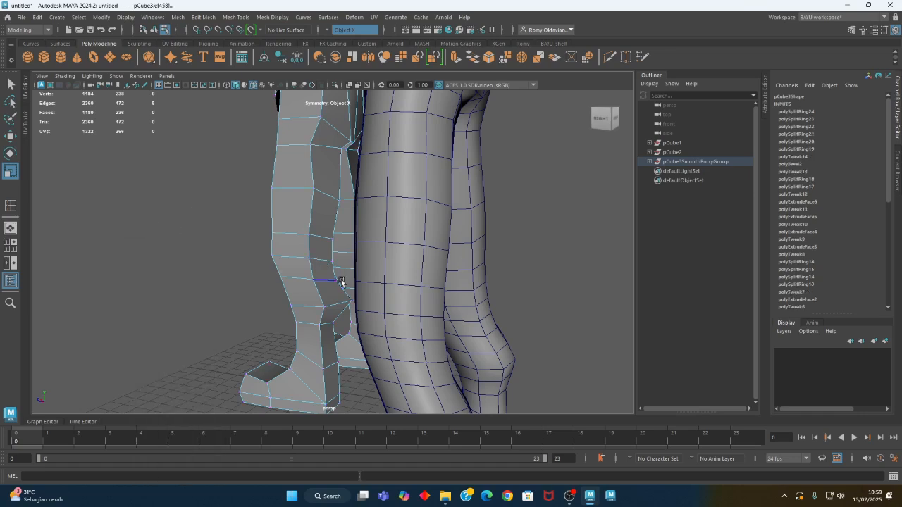
{"action": "left_click", "coordinate": [324, 265]}
{"action": "left_click_drag", "start_coordinate": [324, 266], "coordinate": [544, 295], "text": "alt"}
{"action": "key", "text": "w"}
{"action": "left_click_drag", "start_coordinate": [349, 287], "coordinate": [389, 300], "text": "alt"}
{"action": "right_click_drag", "start_coordinate": [389, 300], "coordinate": [336, 269], "text": "alt"}
{"action": "middle_click_drag", "start_coordinate": [337, 269], "coordinate": [345, 310], "text": "alt"}
{"action": "left_click_drag", "start_coordinate": [346, 310], "coordinate": [447, 326], "text": "alt"}
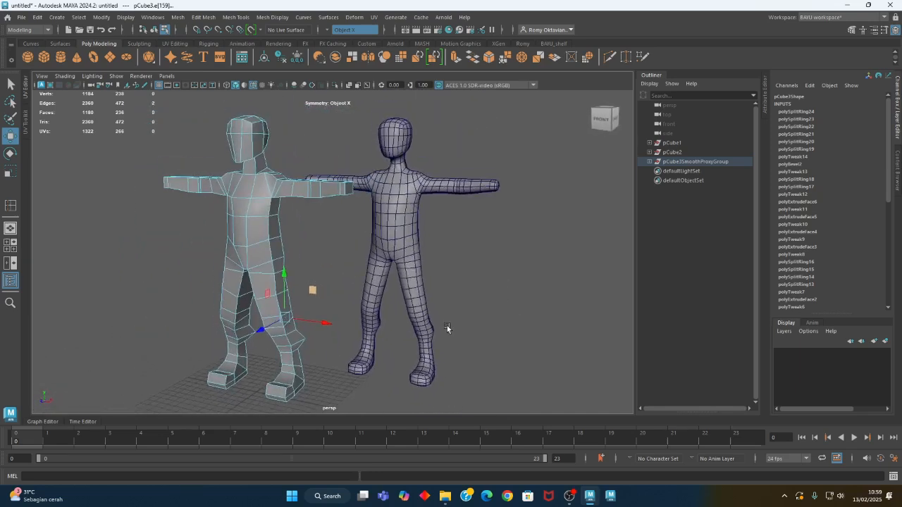
Select the edge where the front of the neck meets the chin and reposition it in Y and Z
{"action": "left_click_drag", "start_coordinate": [389, 169], "coordinate": [264, 232], "text": "alt"}
{"action": "right_click_drag", "start_coordinate": [263, 232], "coordinate": [399, 244], "text": "alt"}
{"action": "middle_click_drag", "start_coordinate": [271, 187], "coordinate": [331, 240], "text": "alt"}
{"action": "left_click_drag", "start_coordinate": [331, 240], "coordinate": [254, 238], "text": "alt"}
{"action": "right_click_drag", "start_coordinate": [253, 238], "coordinate": [310, 241], "text": "alt"}
{"action": "middle_click_drag", "start_coordinate": [218, 208], "coordinate": [270, 236], "text": "alt"}
{"action": "mouse_move", "coordinate": [270, 236]}
{"action": "left_mouse_down", "text": "alt"}
{"action": "mouse_move", "coordinate": [284, 234]}
{"action": "mouse_move", "coordinate": [258, 223]}
{"action": "mouse_move", "coordinate": [239, 197]}
{"action": "mouse_move", "coordinate": [282, 214]}
{"action": "mouse_move", "coordinate": [266, 223]}
{"action": "left_mouse_up", "text": "alt"}
{"action": "left_click", "coordinate": [239, 197]}
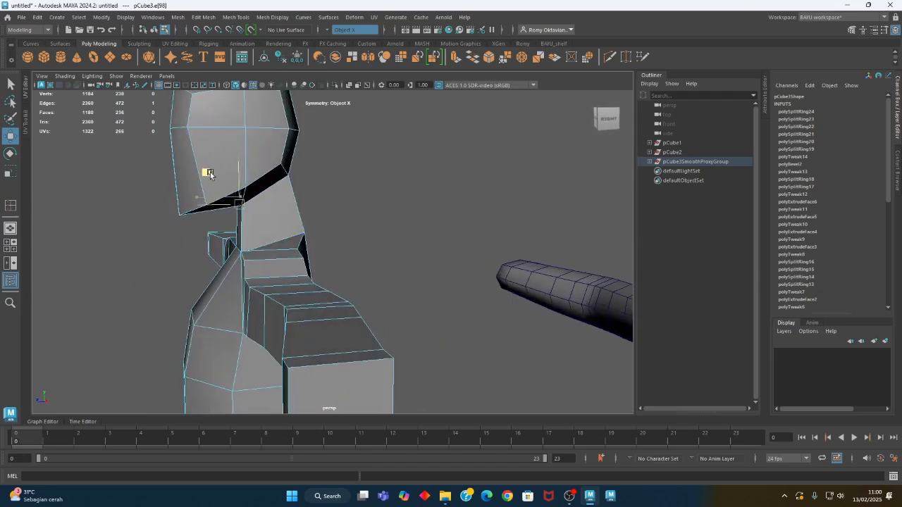
{"action": "left_click_drag", "start_coordinate": [218, 188], "coordinate": [295, 220], "text": "alt"}
Select the upper side edges of the neck under the jaw and shift them along X
{"action": "left_click", "coordinate": [317, 176]}
{"action": "left_click", "coordinate": [298, 171]}
{"action": "left_click", "coordinate": [316, 174]}
{"action": "mouse_move", "coordinate": [317, 186]}
{"action": "left_mouse_down", "text": "alt"}
{"action": "mouse_move", "coordinate": [346, 188]}
{"action": "mouse_move", "coordinate": [307, 185]}
{"action": "left_mouse_up", "text": "alt"}
{"action": "left_click_drag", "start_coordinate": [358, 165], "coordinate": [338, 223]}
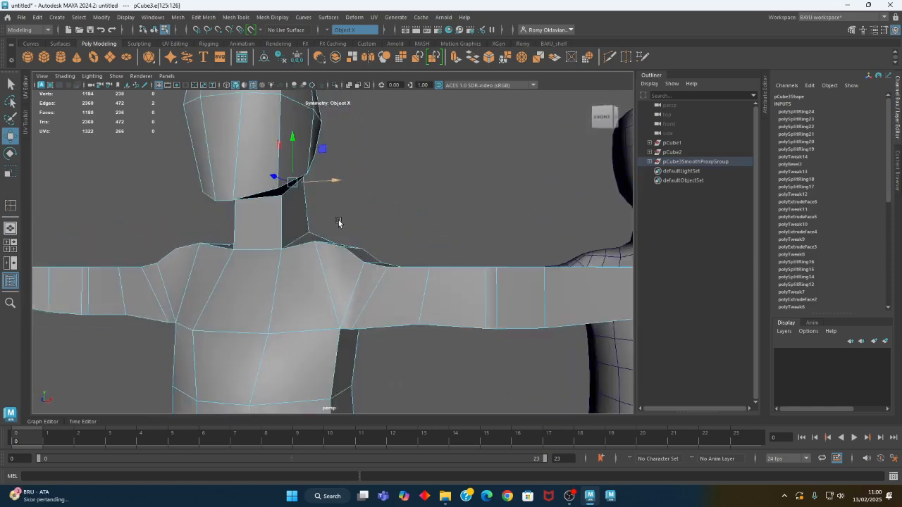
Insert an edge loop around the middle of the neck
{"action": "left_click", "coordinate": [236, 17]}
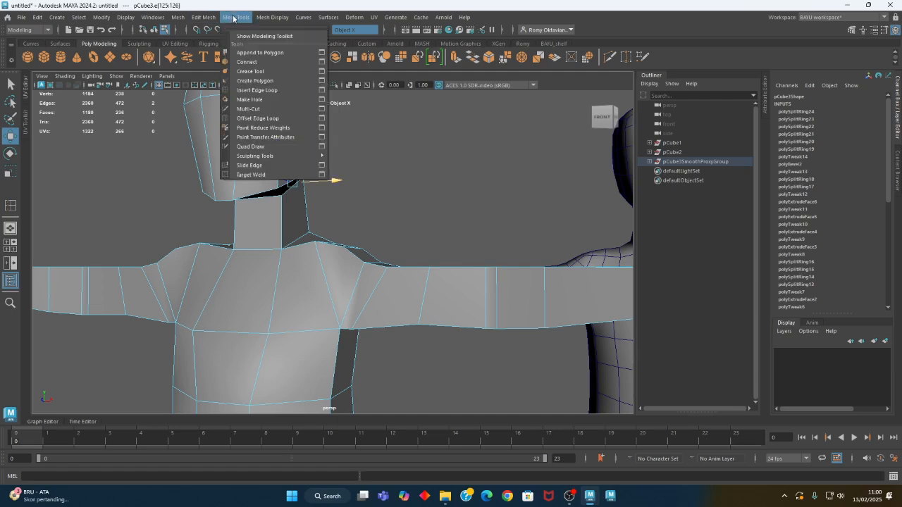
{"action": "left_click", "coordinate": [261, 91]}
{"action": "left_click_drag", "start_coordinate": [332, 269], "coordinate": [269, 216], "text": "alt"}
{"action": "left_click_drag", "start_coordinate": [326, 220], "coordinate": [518, 213], "text": "alt"}
{"action": "scroll", "coordinate": [447, 247], "scroll_direction": "down", "scroll_amount": 5}
{"action": "middle_click_drag", "start_coordinate": [458, 280], "coordinate": [454, 244], "text": "alt"}
{"action": "left_click_drag", "start_coordinate": [454, 244], "coordinate": [425, 238], "text": "alt"}
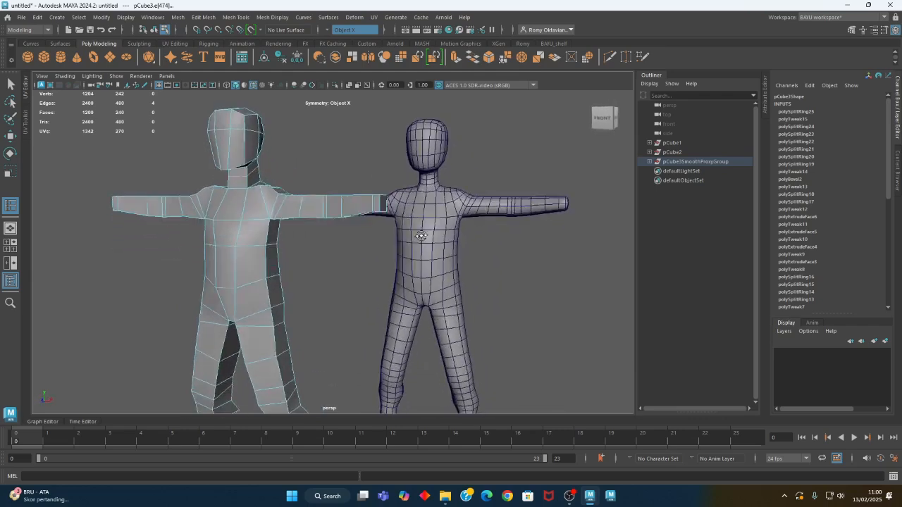
Switch to vertex editing and select all the vertices of the head
{"action": "middle_click_drag", "start_coordinate": [335, 169], "coordinate": [367, 223], "text": "alt"}
{"action": "left_click_drag", "start_coordinate": [338, 221], "coordinate": [348, 181], "text": "alt"}
{"action": "right_click_drag", "start_coordinate": [355, 129], "coordinate": [314, 127]}
{"action": "left_click_drag", "start_coordinate": [221, 125], "coordinate": [350, 211]}
{"action": "left_click_drag", "start_coordinate": [348, 214], "coordinate": [326, 221], "text": "alt"}
{"action": "right_click_drag", "start_coordinate": [342, 123], "coordinate": [316, 148]}
{"action": "left_click_drag", "start_coordinate": [324, 198], "coordinate": [339, 205], "text": "alt"}
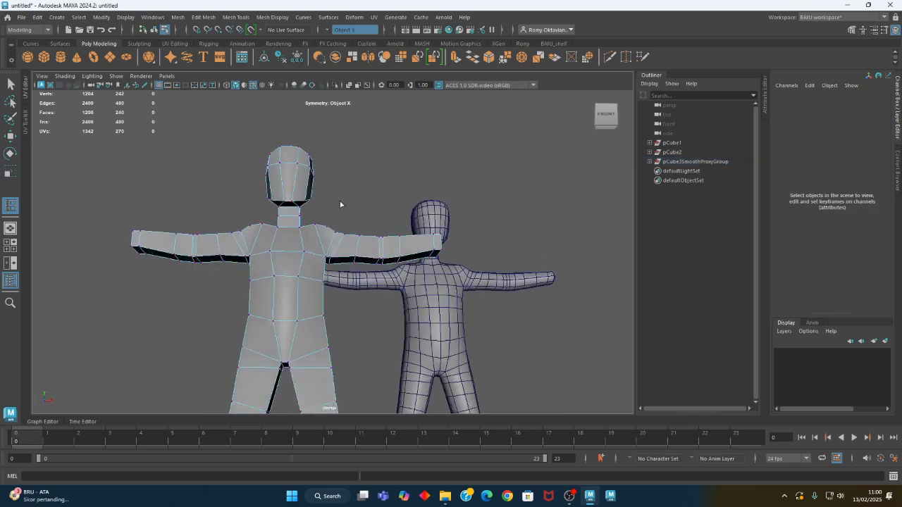
{"action": "key", "text": "w"}
{"action": "left_click_drag", "start_coordinate": [227, 131], "coordinate": [380, 230]}
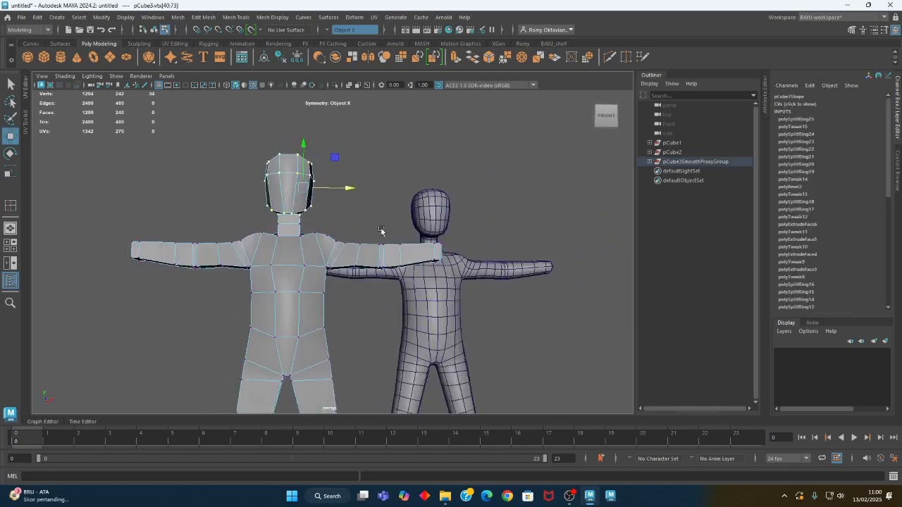
Turn symmetry off and enlarge the head by scaling its selected vertices
{"action": "left_click", "coordinate": [328, 31]}
{"action": "left_click", "coordinate": [342, 34]}
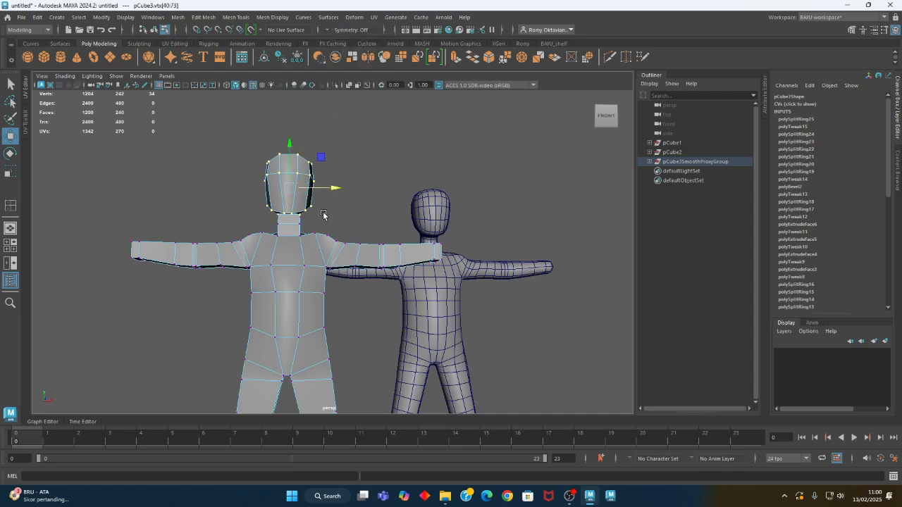
{"action": "key", "text": "r"}
{"action": "left_click_drag", "start_coordinate": [301, 197], "coordinate": [208, 205], "text": "alt"}
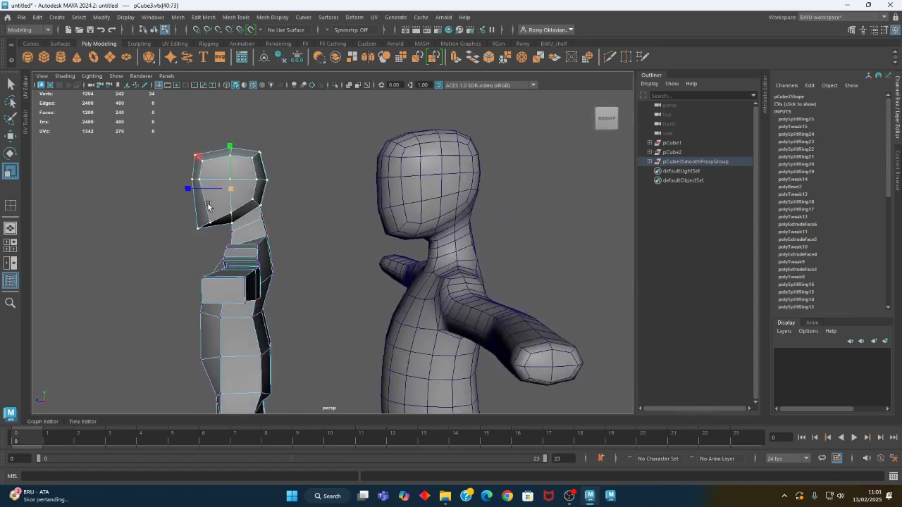
{"action": "left_click_drag", "start_coordinate": [176, 139], "coordinate": [321, 216], "text": "alt"}
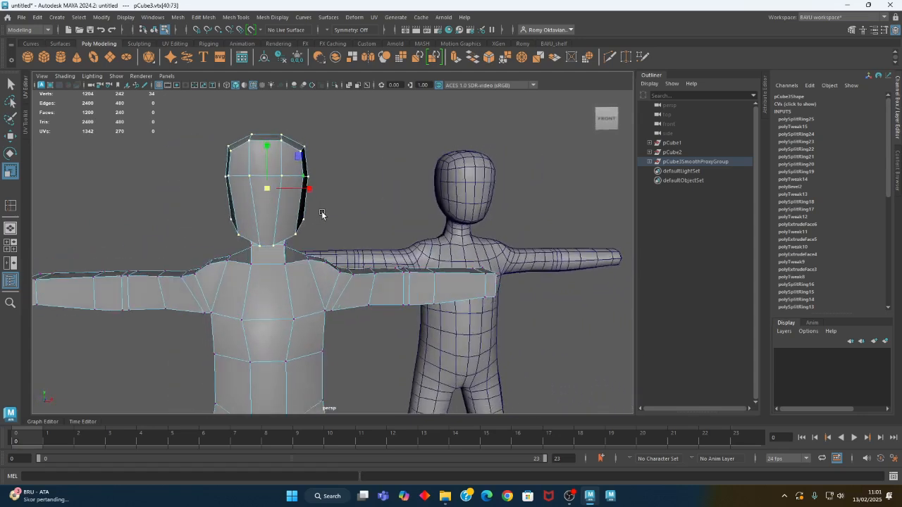
In wireframe display, restore Object X symmetry and move the upper side vertices of the head along X, undoing the first one-sided move
{"action": "key", "text": "4"}
{"action": "left_click_drag", "start_coordinate": [317, 139], "coordinate": [283, 171]}
{"action": "key", "text": "w"}
{"action": "middle_click_drag", "start_coordinate": [495, 225], "coordinate": [344, 220], "text": "alt"}
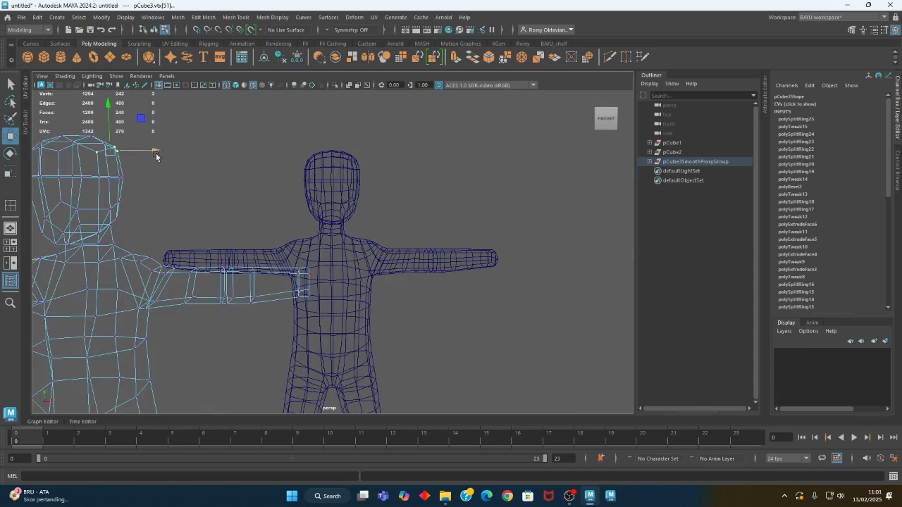
{"action": "key", "text": "ctrl+z"}
{"action": "left_click", "coordinate": [333, 31]}
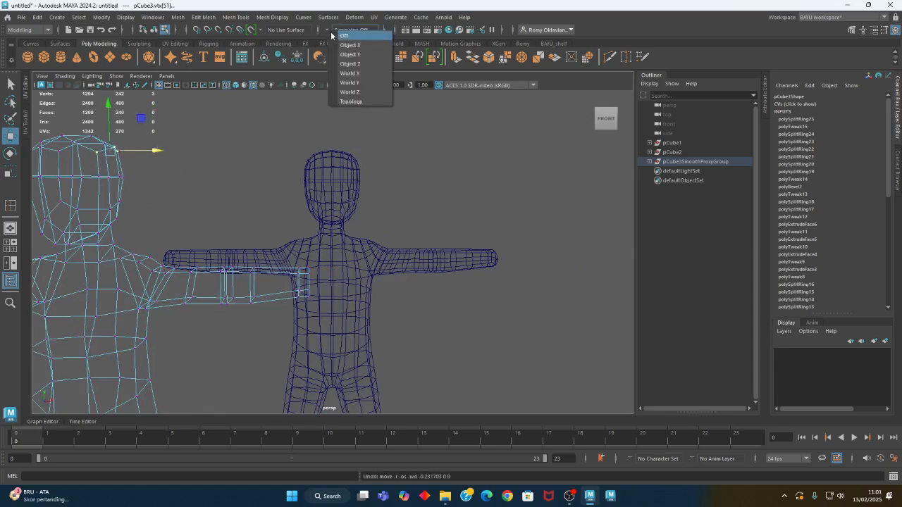
{"action": "left_click", "coordinate": [345, 44]}
{"action": "middle_click_drag", "start_coordinate": [234, 167], "coordinate": [241, 159], "text": "alt"}
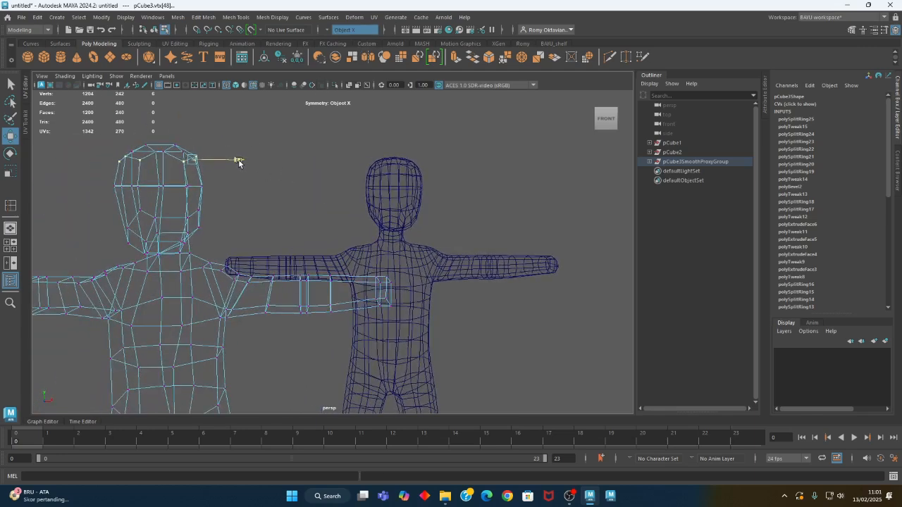
Return the low-poly body to object mode with shaded display, preview it smoothed, and restore the unsmoothed display
{"action": "scroll", "coordinate": [305, 267], "scroll_direction": "down", "scroll_amount": 4}
{"action": "left_click_drag", "start_coordinate": [305, 268], "coordinate": [365, 276], "text": "alt"}
{"action": "right_click_drag", "start_coordinate": [324, 156], "coordinate": [352, 150]}
{"action": "mouse_move", "coordinate": [351, 149]}
{"action": "left_mouse_down", "text": "alt"}
{"action": "mouse_move", "coordinate": [337, 228]}
{"action": "mouse_move", "coordinate": [461, 316]}
{"action": "mouse_move", "coordinate": [362, 343]}
{"action": "mouse_move", "coordinate": [316, 292]}
{"action": "mouse_move", "coordinate": [371, 286]}
{"action": "mouse_move", "coordinate": [351, 280]}
{"action": "mouse_move", "coordinate": [149, 284]}
{"action": "mouse_move", "coordinate": [375, 274]}
{"action": "mouse_move", "coordinate": [397, 282]}
{"action": "mouse_move", "coordinate": [366, 294]}
{"action": "mouse_move", "coordinate": [310, 293]}
{"action": "mouse_move", "coordinate": [354, 289]}
{"action": "mouse_move", "coordinate": [294, 278]}
{"action": "mouse_move", "coordinate": [260, 302]}
{"action": "mouse_move", "coordinate": [282, 282]}
{"action": "left_mouse_up", "text": "alt"}
{"action": "key", "text": "5"}
{"action": "left_click", "coordinate": [295, 272]}
{"action": "key", "text": "3"}
{"action": "left_click", "coordinate": [341, 287]}
{"action": "left_click", "coordinate": [281, 282]}
{"action": "key", "text": "1"}
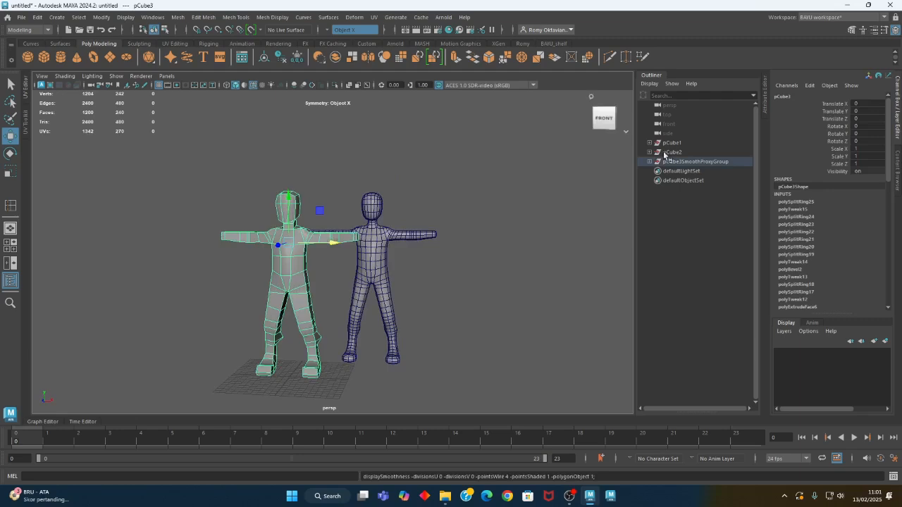
Rename the selected low-poly body as pCube_lv01
{"action": "double_click", "coordinate": [797, 96]}
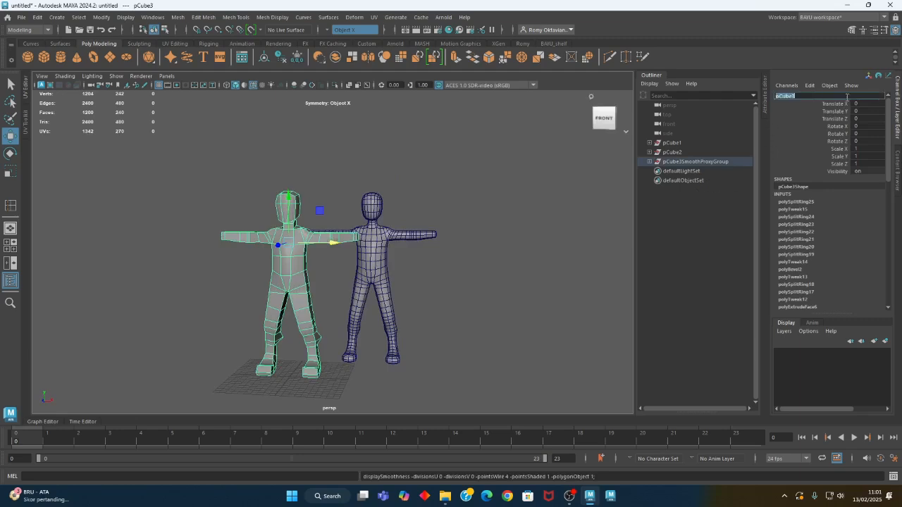
{"action": "key", "text": "Right"}
{"action": "key", "text": "BackSpace"}
{"action": "type", "text": "_lv01"}
{"action": "key", "text": "Return"}
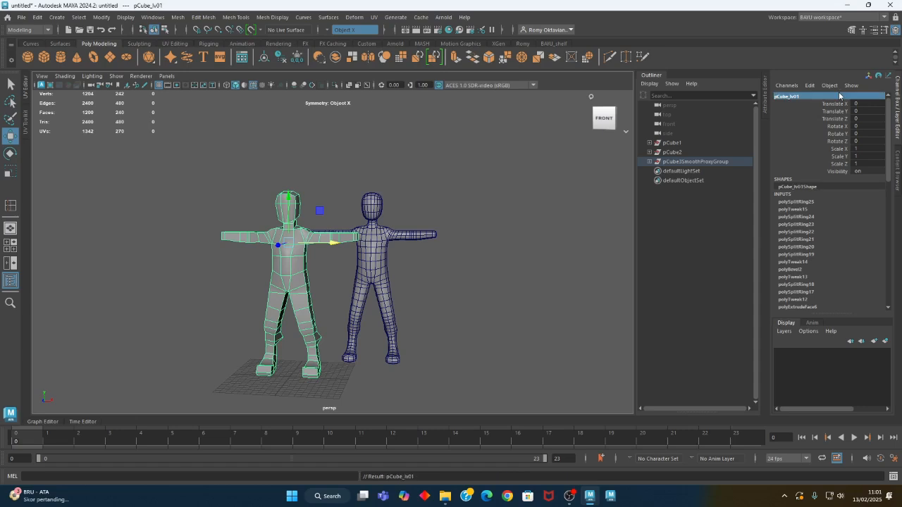
Select the low-poly body again and change its name to pCube_lv02
{"action": "left_click", "coordinate": [431, 231]}
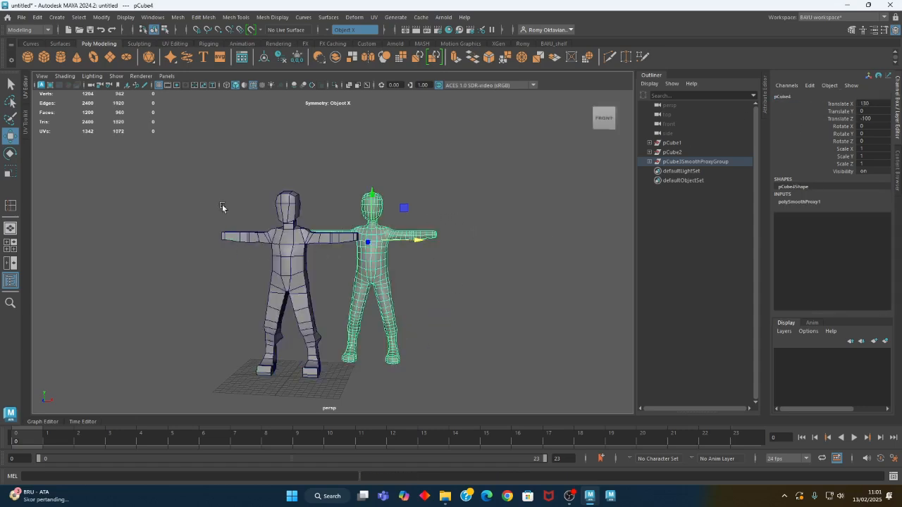
{"action": "left_click", "coordinate": [231, 236]}
{"action": "double_click", "coordinate": [810, 98]}
{"action": "left_click", "coordinate": [810, 98]}
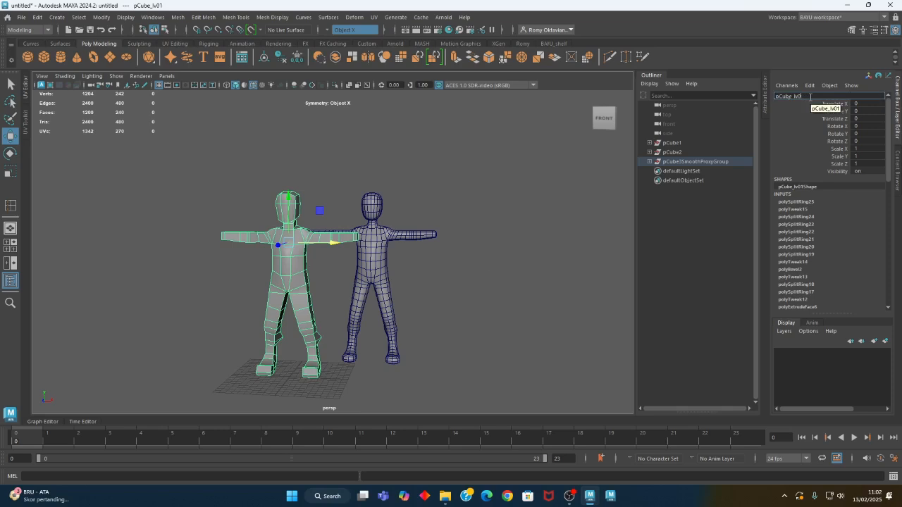
{"action": "type", "text": "2"}
{"action": "key", "text": "Return"}
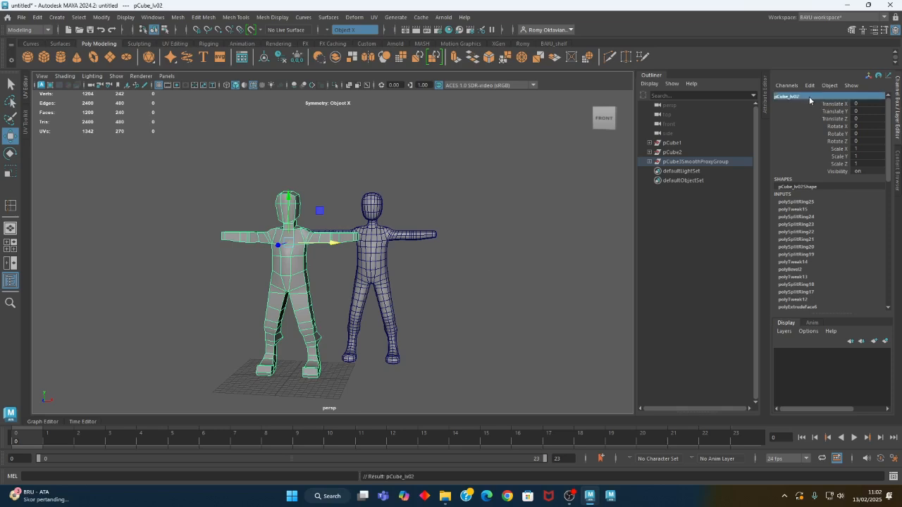
Duplicate the low-poly body and move the copy forward, setting its Translate Z to 200
{"action": "middle_click_drag", "start_coordinate": [409, 329], "coordinate": [400, 262], "text": "alt"}
{"action": "left_click_drag", "start_coordinate": [400, 261], "coordinate": [419, 262], "text": "alt"}
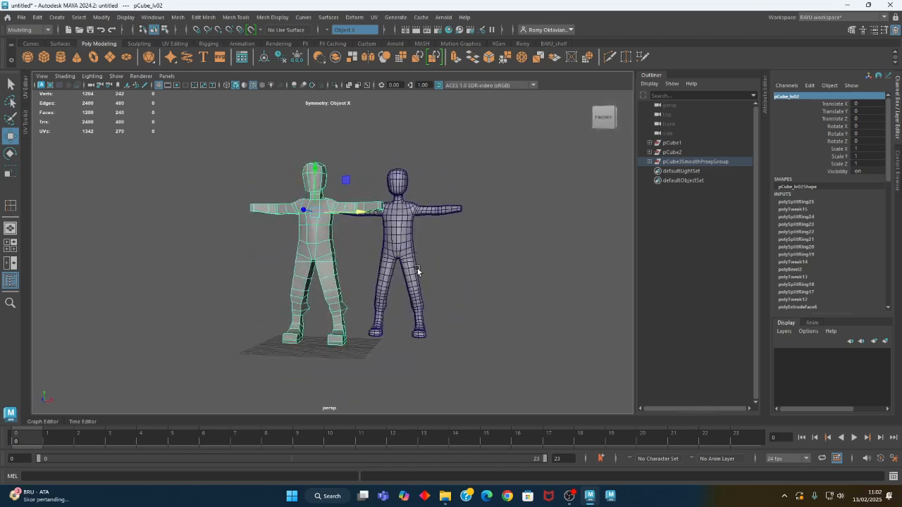
{"action": "left_click_drag", "start_coordinate": [429, 287], "coordinate": [162, 234], "text": "alt"}
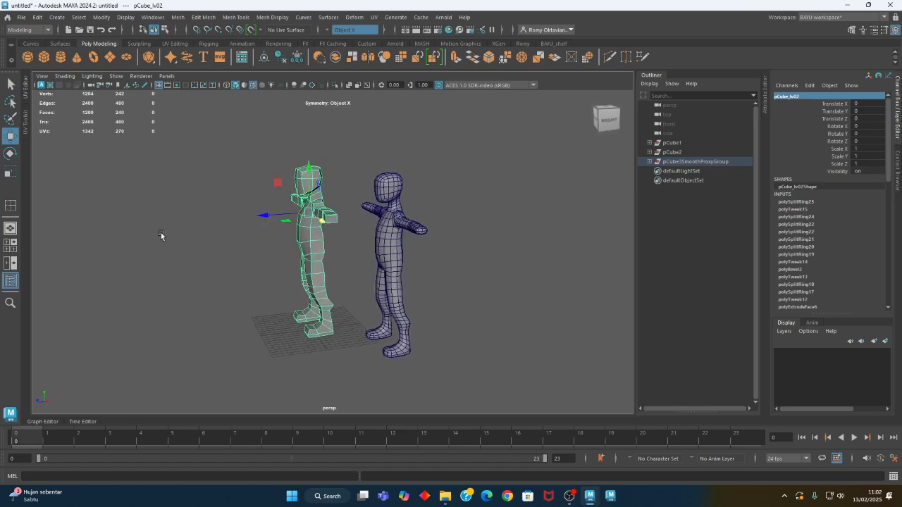
{"action": "left_click", "coordinate": [35, 18]}
{"action": "left_click", "coordinate": [64, 137]}
{"action": "left_click_drag", "start_coordinate": [303, 289], "coordinate": [314, 294], "text": "alt"}
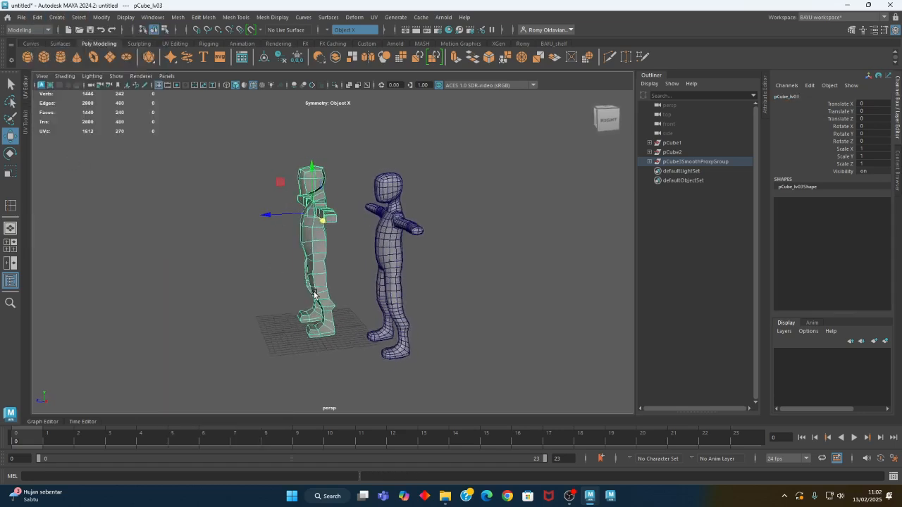
{"action": "left_click_drag", "start_coordinate": [272, 213], "coordinate": [335, 345]}
{"action": "double_click", "coordinate": [885, 118]}
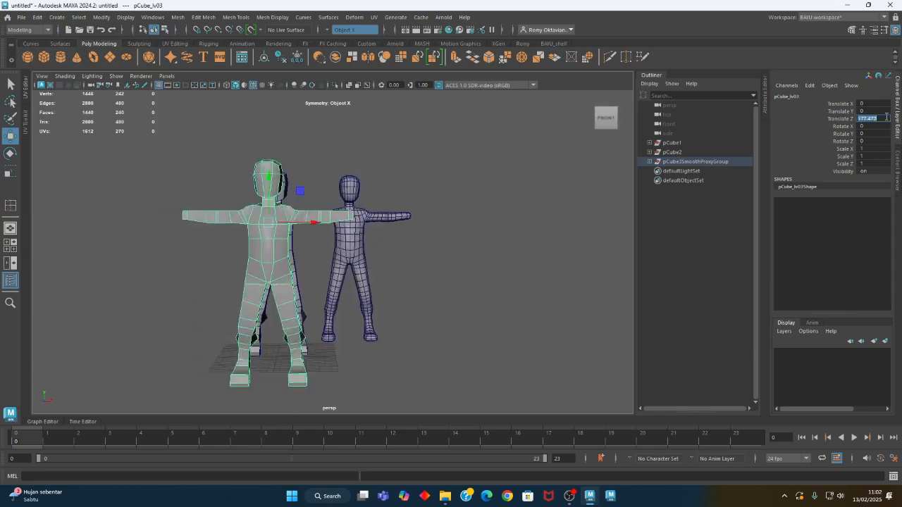
{"action": "type", "text": "200"}
{"action": "key", "text": "Return"}
Turn symmetry off and uniformly scale down all the vertices of the duplicated body
{"action": "left_click_drag", "start_coordinate": [276, 269], "coordinate": [197, 250], "text": "alt"}
{"action": "right_click_drag", "start_coordinate": [122, 134], "coordinate": [65, 134]}
{"action": "middle_click_drag", "start_coordinate": [169, 237], "coordinate": [227, 275], "text": "alt"}
{"action": "left_click_drag", "start_coordinate": [153, 113], "coordinate": [288, 403]}
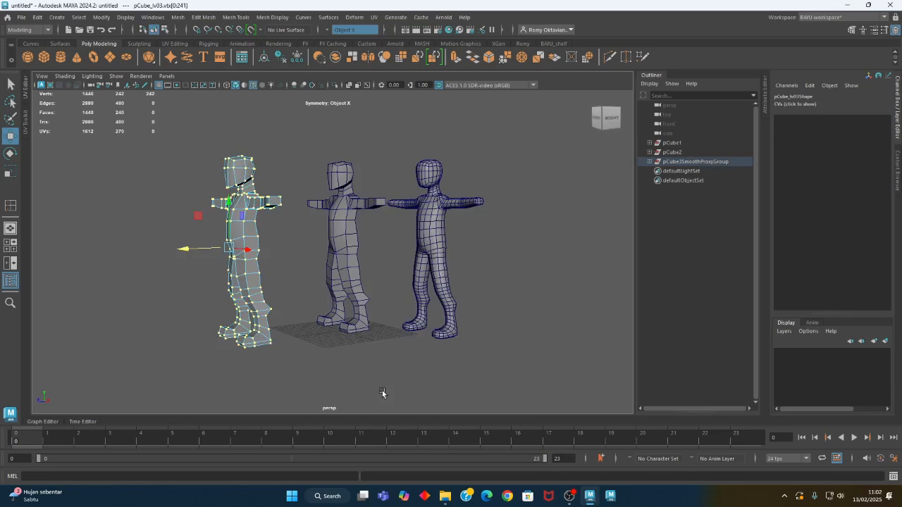
{"action": "key", "text": "r"}
{"action": "left_click_drag", "start_coordinate": [158, 215], "coordinate": [219, 285], "text": "alt"}
{"action": "left_click", "coordinate": [326, 32]}
{"action": "left_click", "coordinate": [346, 36]}
{"action": "left_click_drag", "start_coordinate": [290, 329], "coordinate": [125, 296], "text": "alt"}
{"action": "left_click_drag", "start_coordinate": [154, 103], "coordinate": [315, 405]}
{"action": "left_click_drag", "start_coordinate": [210, 255], "coordinate": [288, 261], "text": "alt"}
{"action": "middle_click_drag", "start_coordinate": [287, 263], "coordinate": [220, 279]}
{"action": "left_click_drag", "start_coordinate": [219, 277], "coordinate": [217, 356], "text": "alt"}
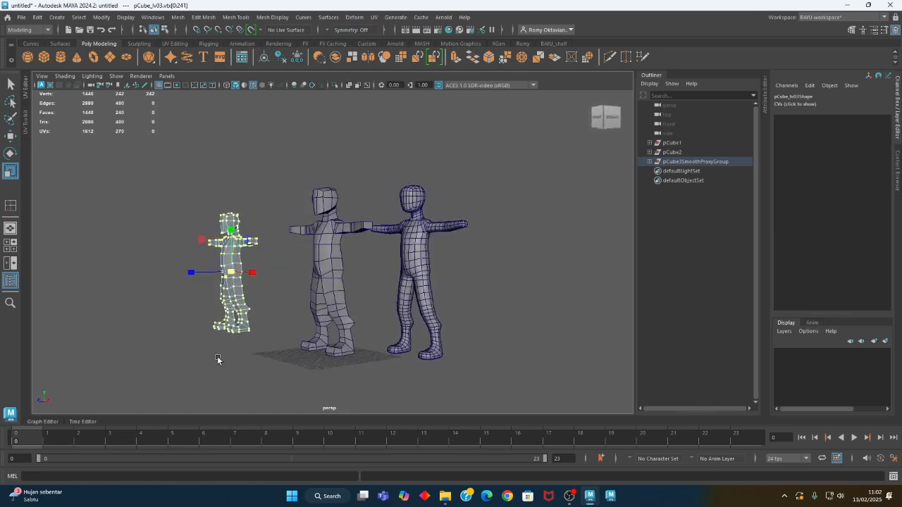
In the side view, lower all vertices of the small body until its feet rest on the ground line, and leave vertex editing
{"action": "key", "text": "w"}
{"action": "key", "text": "space"}
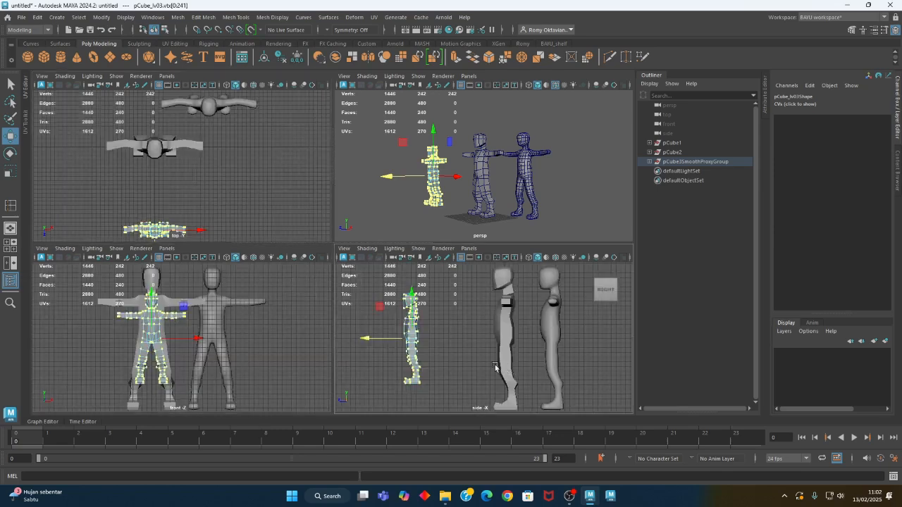
{"action": "mouse_move", "coordinate": [388, 371]}
{"action": "middle_mouse_down", "text": "alt"}
{"action": "mouse_move", "coordinate": [388, 359]}
{"action": "mouse_move", "coordinate": [387, 371]}
{"action": "middle_mouse_up", "text": "alt"}
{"action": "key", "text": "space"}
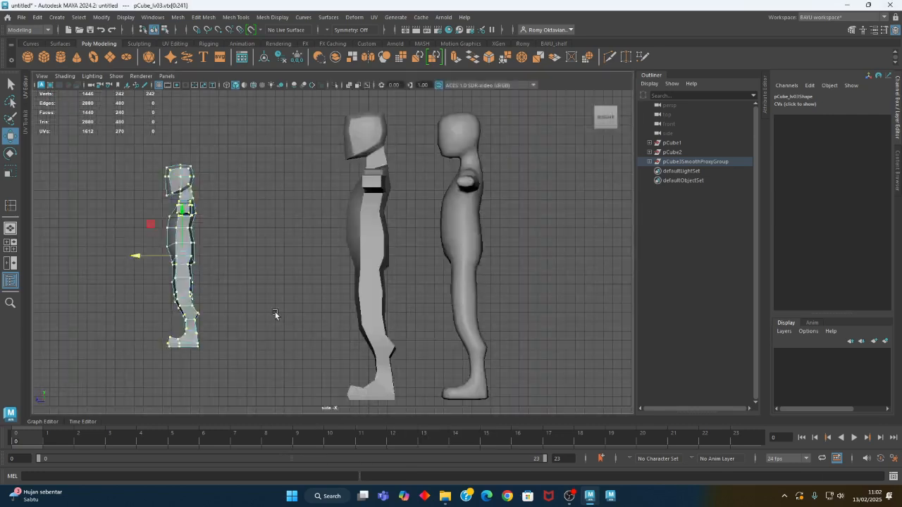
{"action": "middle_click_drag", "start_coordinate": [189, 301], "coordinate": [232, 305], "text": "alt"}
{"action": "left_click_drag", "start_coordinate": [234, 219], "coordinate": [237, 275]}
{"action": "right_click_drag", "start_coordinate": [293, 181], "coordinate": [331, 165]}
{"action": "left_click", "coordinate": [279, 263]}
Move the small body's pivot down to its feet at ground level, undoing the accidental pivot reorientation
{"action": "left_click", "coordinate": [239, 296]}
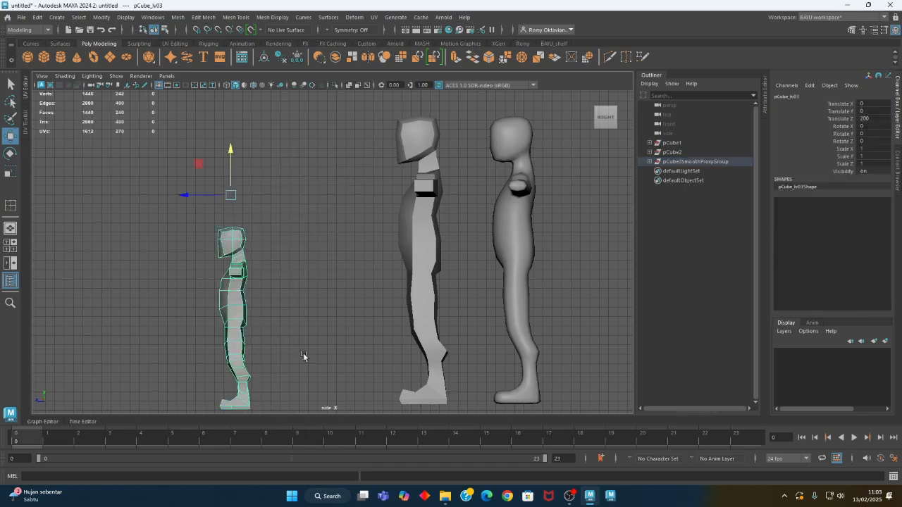
{"action": "middle_click_drag", "start_coordinate": [303, 356], "coordinate": [280, 274], "text": "alt"}
{"action": "key", "text": "d"}
{"action": "left_click_drag", "start_coordinate": [246, 111], "coordinate": [289, 324]}
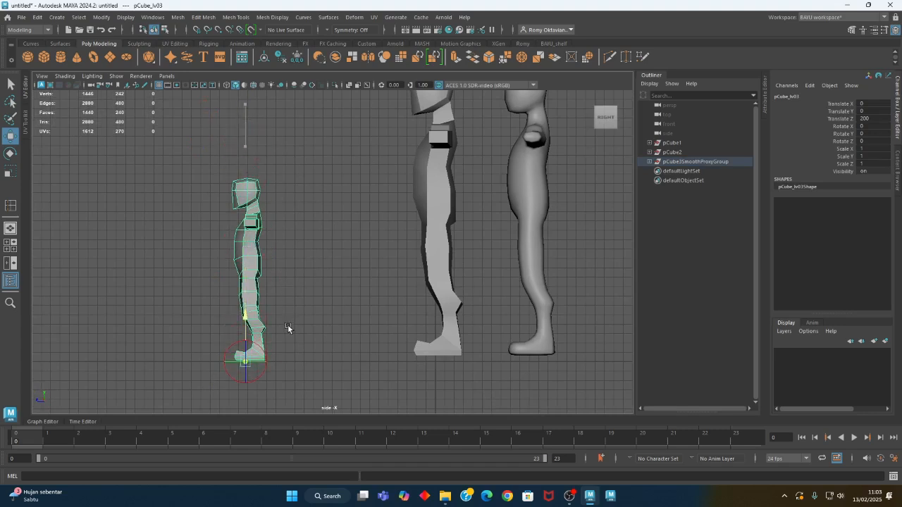
{"action": "key", "text": "d"}
{"action": "left_click", "coordinate": [446, 288], "text": "ctrl"}
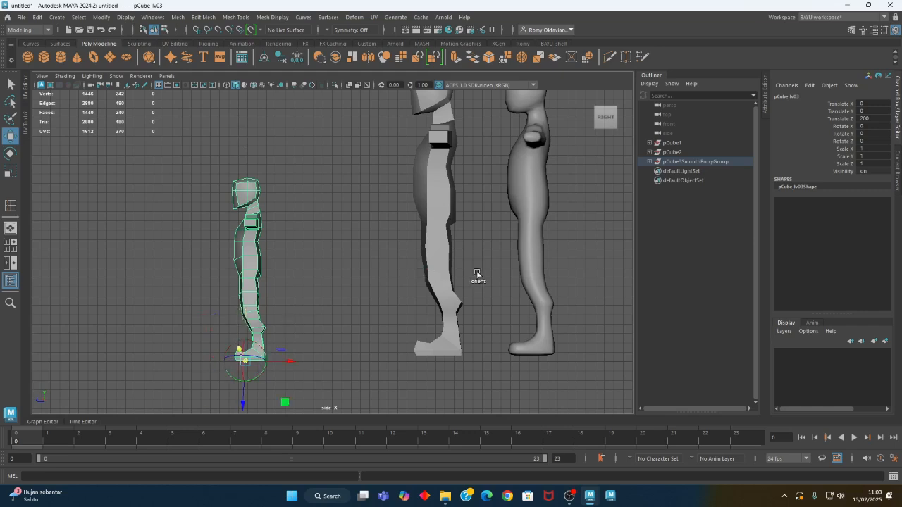
{"action": "key", "text": "ctrl+z"}
{"action": "mouse_move", "coordinate": [316, 186]}
{"action": "left_mouse_down"}
{"action": "mouse_move", "coordinate": [329, 182]}
{"action": "mouse_move", "coordinate": [316, 186]}
{"action": "left_mouse_up"}
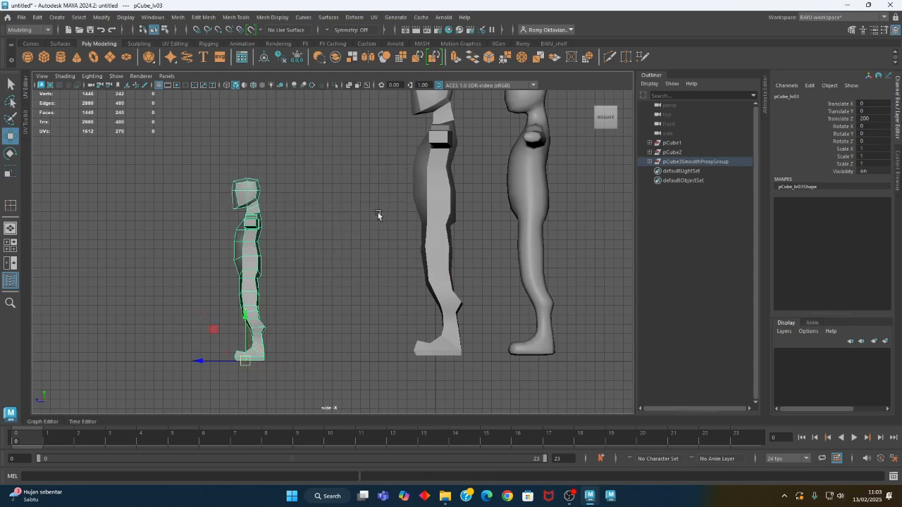
Select the large low-poly body and move its pivot down to the soles of its feet
{"action": "left_click_drag", "start_coordinate": [378, 213], "coordinate": [484, 239]}
{"action": "middle_click_drag", "start_coordinate": [319, 248], "coordinate": [226, 276], "text": "alt"}
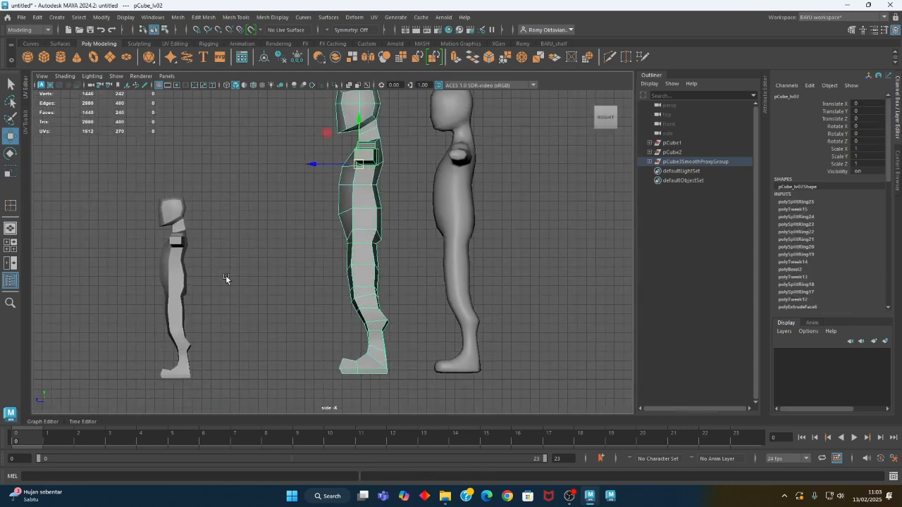
{"action": "key", "text": "d"}
{"action": "left_click_drag", "start_coordinate": [360, 121], "coordinate": [391, 331]}
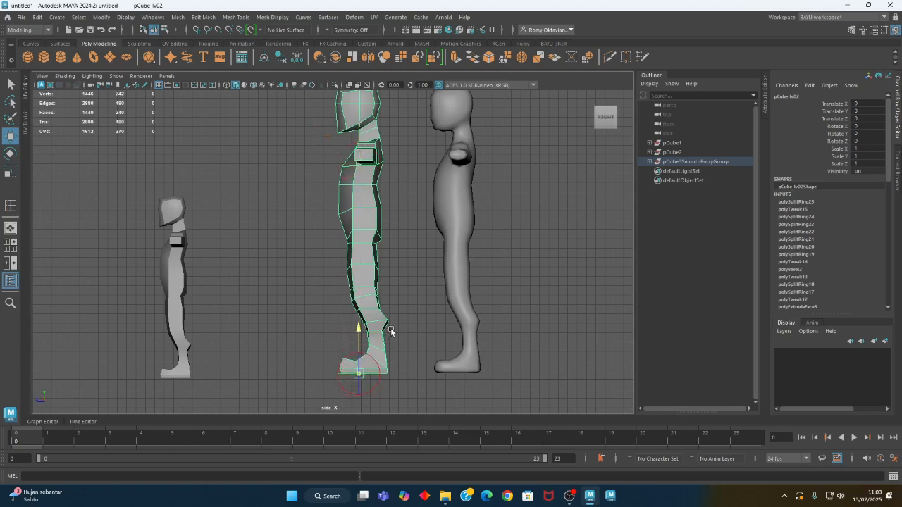
{"action": "mouse_move", "coordinate": [253, 197]}
{"action": "right_mouse_down", "text": "ctrl+shift"}
{"action": "mouse_move", "coordinate": [264, 193]}
{"action": "mouse_move", "coordinate": [254, 193]}
{"action": "right_mouse_up", "text": "ctrl+shift"}
{"action": "key", "text": "d"}
Lower the large low-poly body by about 5.5 units along Y to ground level and delete the old smoothed copy
{"action": "left_click_drag", "start_coordinate": [316, 260], "coordinate": [595, 292]}
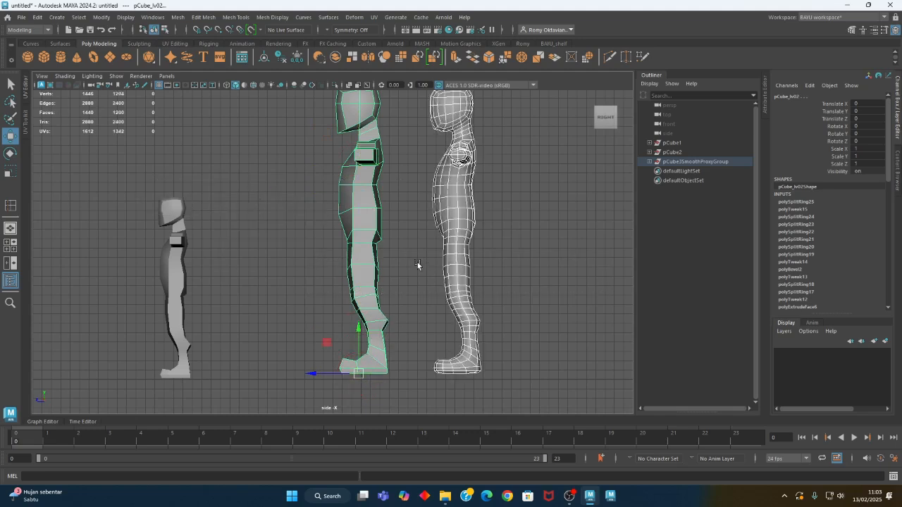
{"action": "left_click_drag", "start_coordinate": [417, 262], "coordinate": [513, 288]}
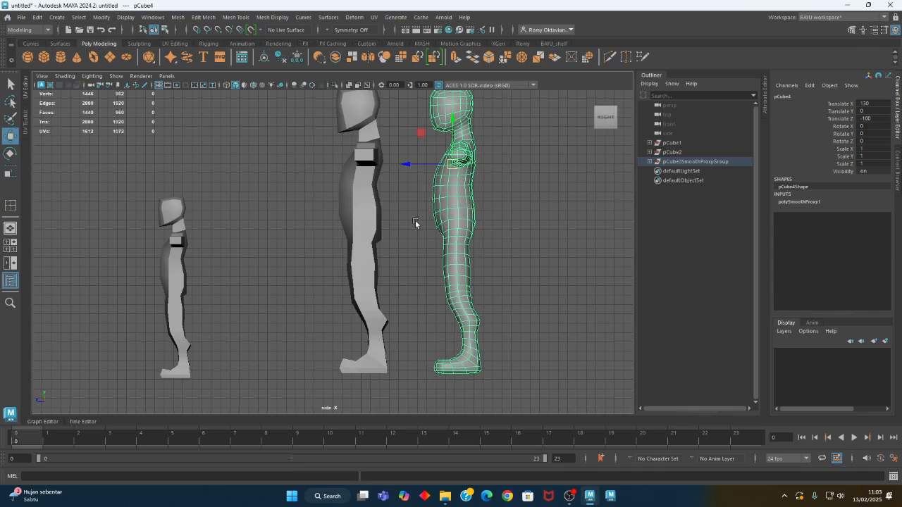
{"action": "left_click", "coordinate": [357, 209]}
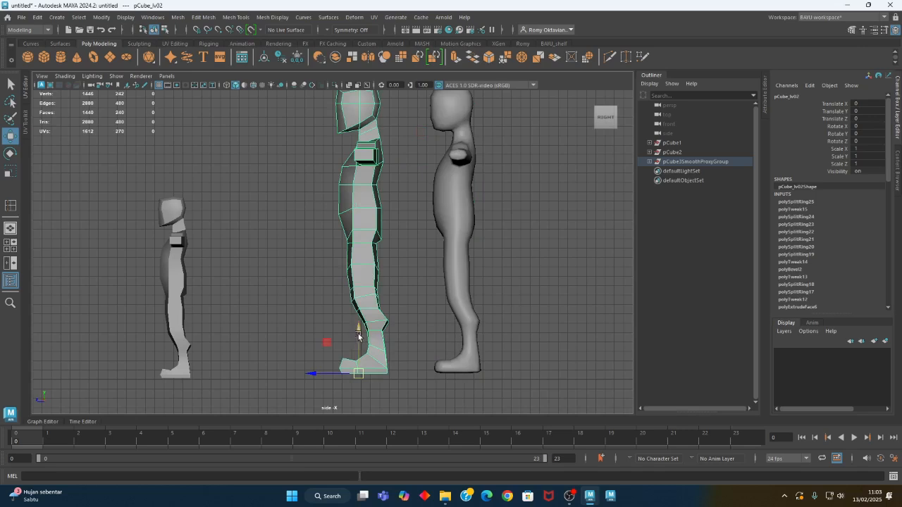
{"action": "left_click_drag", "start_coordinate": [358, 337], "coordinate": [357, 338]}
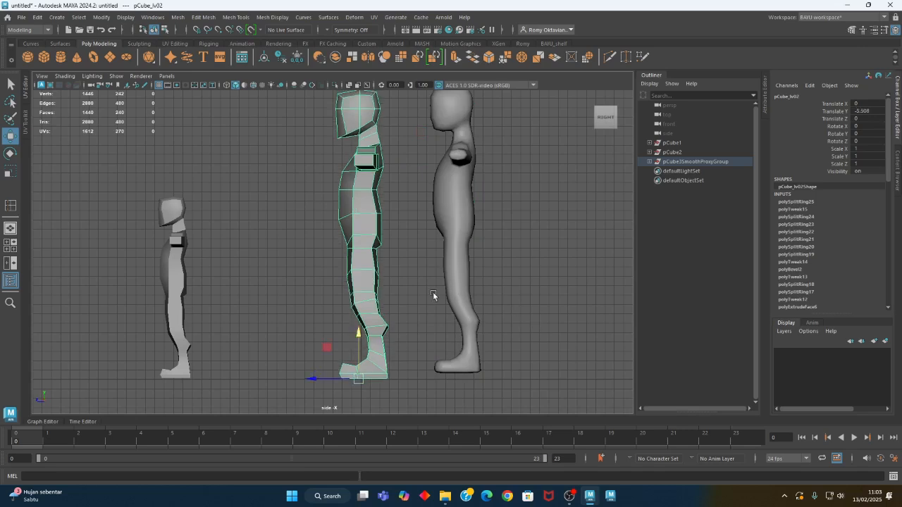
{"action": "left_click_drag", "start_coordinate": [433, 295], "coordinate": [542, 312]}
{"action": "key", "text": "Delete"}
Create a new Subdiv Proxy smoothed copy of the large low-poly body in the perspective view
{"action": "left_click_drag", "start_coordinate": [414, 250], "coordinate": [313, 311]}
{"action": "key", "text": "space"}
{"action": "key", "text": "space"}
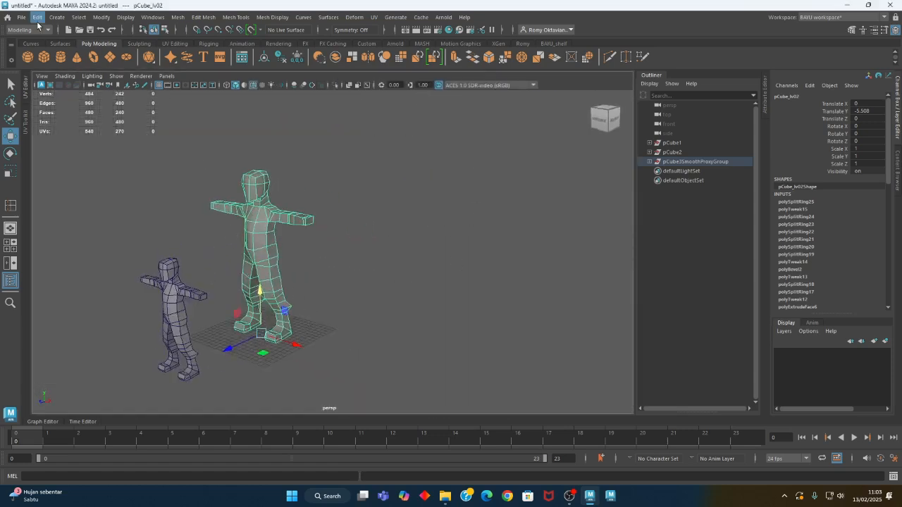
{"action": "left_click", "coordinate": [178, 17]}
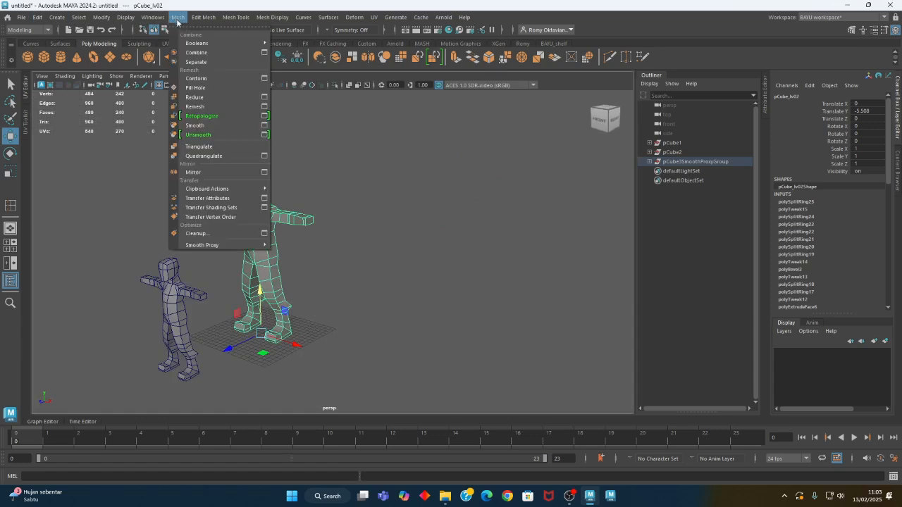
{"action": "mouse_move", "coordinate": [247, 245]}
{"action": "left_click", "coordinate": [300, 246]}
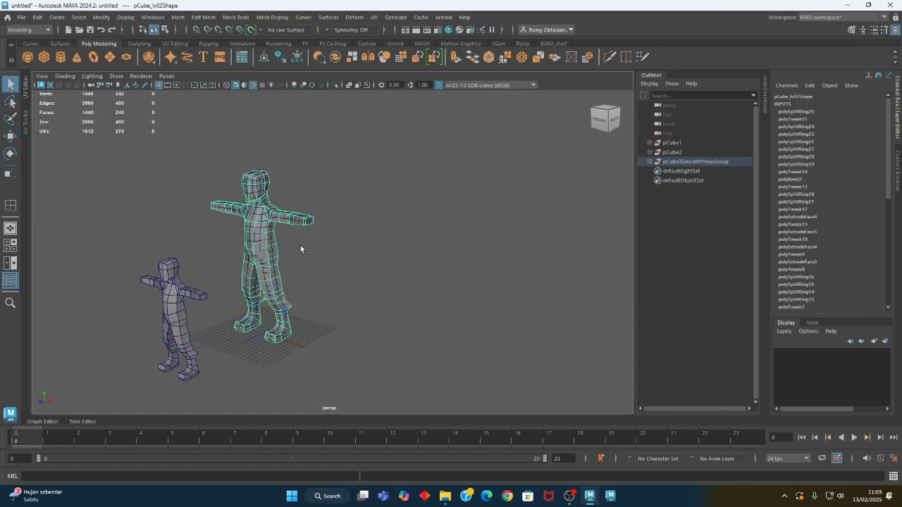
Move the new smoothed copy beside the original, setting its Translate X to 150 and Translate Z to -100
{"action": "left_click", "coordinate": [263, 231]}
{"action": "left_click_drag", "start_coordinate": [262, 231], "coordinate": [361, 315], "text": "alt"}
{"action": "key", "text": "w"}
{"action": "left_click_drag", "start_coordinate": [292, 346], "coordinate": [372, 357]}
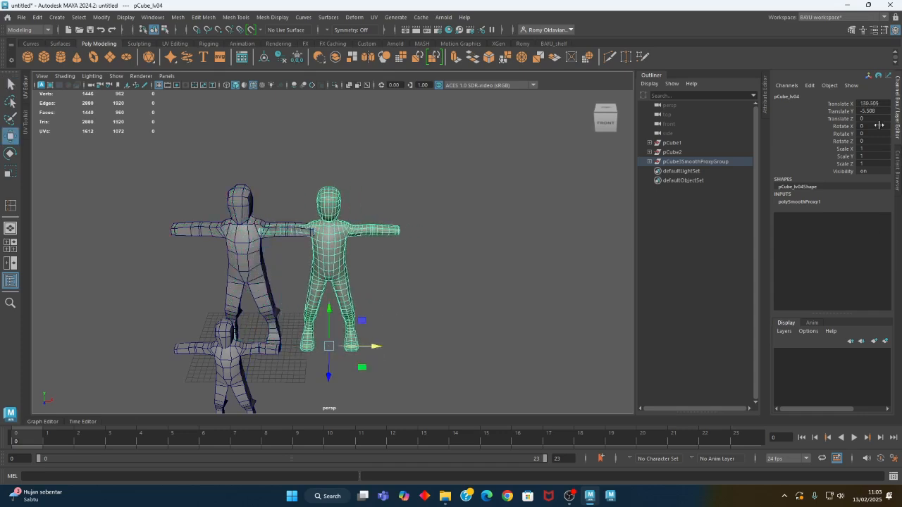
{"action": "left_click", "coordinate": [868, 104]}
{"action": "type", "text": "150"}
{"action": "key", "text": "Return"}
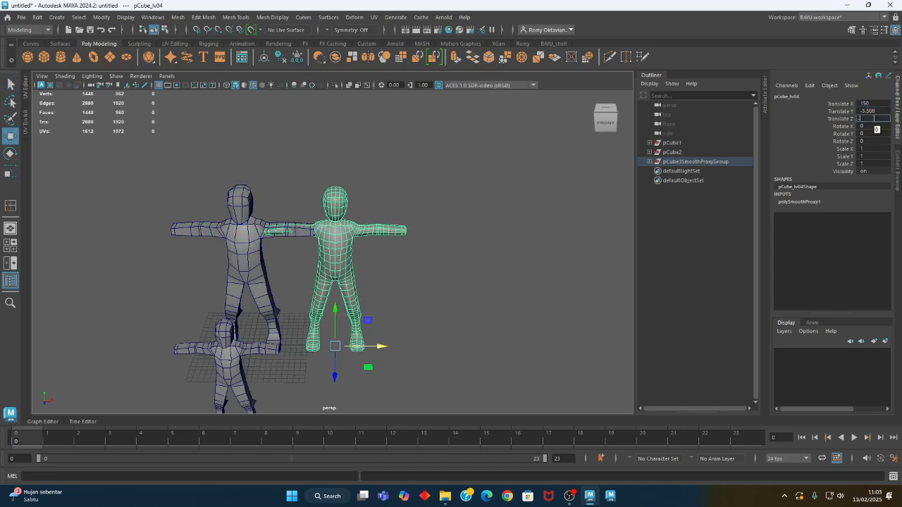
{"action": "type", "text": "-100"}
{"action": "key", "text": "Return"}
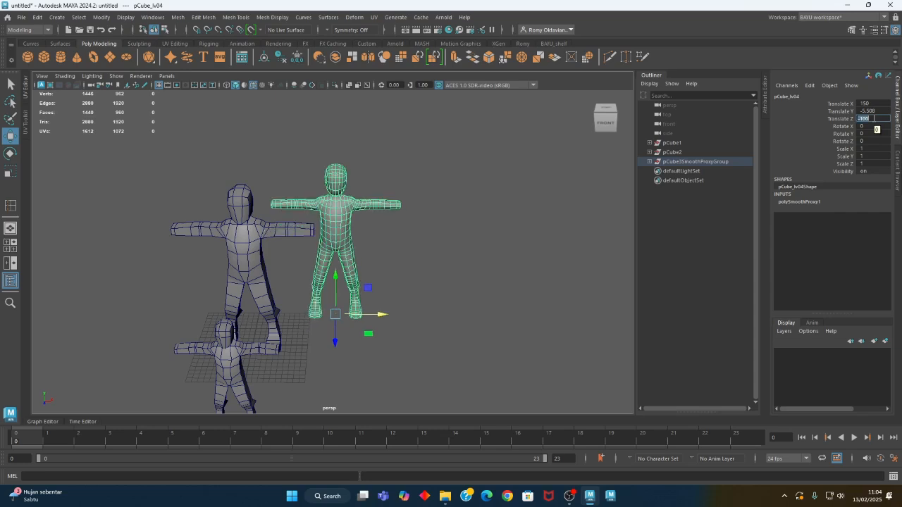
Switch the small body to edge editing and select edges across the front of its belly with the Scale tool
{"action": "left_click_drag", "start_coordinate": [358, 301], "coordinate": [288, 322], "text": "alt"}
{"action": "scroll", "coordinate": [343, 318], "scroll_direction": "up", "scroll_amount": 4}
{"action": "left_click", "coordinate": [205, 277]}
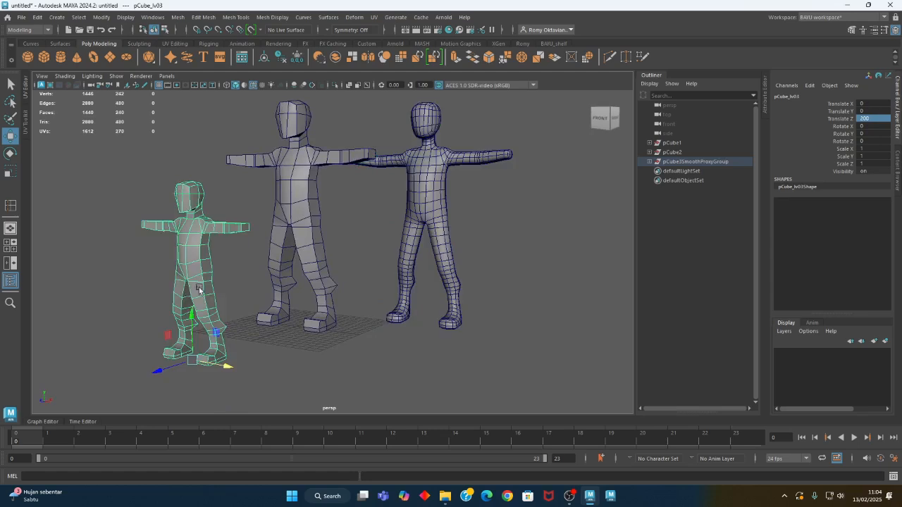
{"action": "middle_click_drag", "start_coordinate": [229, 287], "coordinate": [267, 262], "text": "alt"}
{"action": "scroll", "coordinate": [260, 261], "scroll_direction": "up", "scroll_amount": 4}
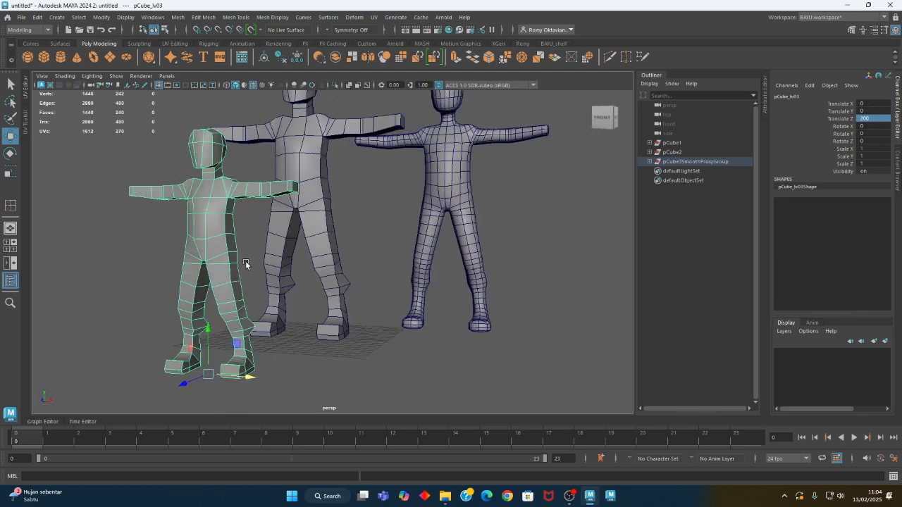
{"action": "left_click_drag", "start_coordinate": [238, 259], "coordinate": [202, 268], "text": "alt"}
{"action": "right_click_drag", "start_coordinate": [182, 217], "coordinate": [181, 190]}
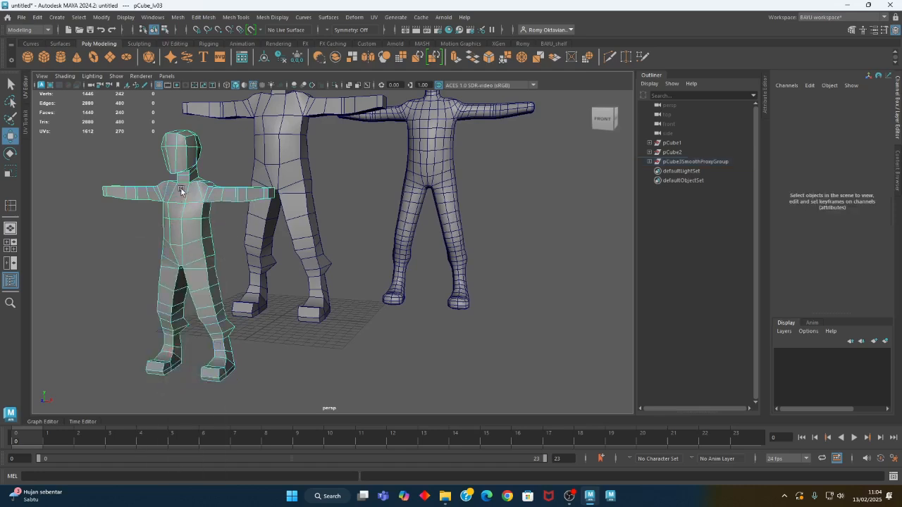
{"action": "left_click", "coordinate": [196, 244]}
{"action": "left_click", "coordinate": [195, 226], "text": "shift"}
{"action": "left_click_drag", "start_coordinate": [195, 226], "coordinate": [217, 285], "text": "alt"}
{"action": "key", "text": "r"}
{"action": "left_click_drag", "start_coordinate": [216, 240], "coordinate": [220, 298], "text": "alt"}
Widen the small body's belly by scaling the selected edges across its front
{"action": "left_click", "coordinate": [270, 326]}
{"action": "left_click", "coordinate": [204, 274]}
{"action": "scroll", "coordinate": [220, 299], "scroll_direction": "up", "scroll_amount": 6}
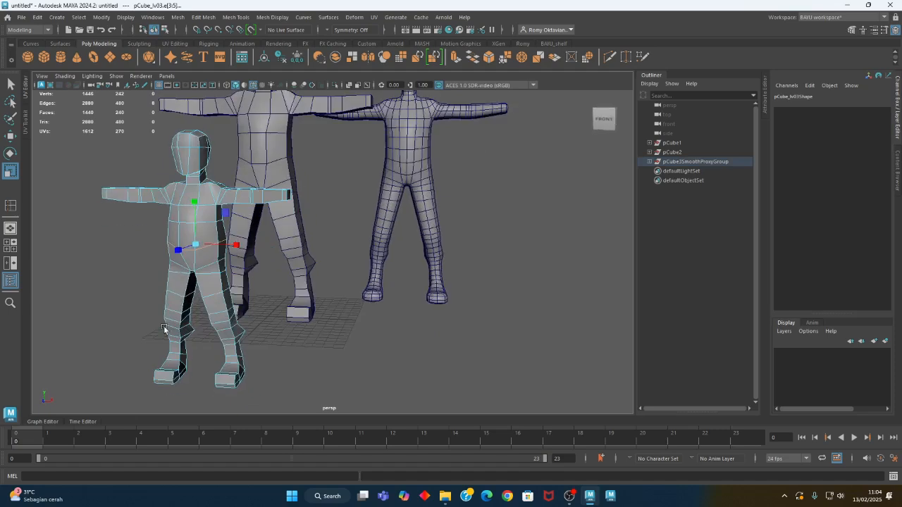
Select the edges across the small body's hips above the crotch and scale them to reshape the pelvis
{"action": "left_click", "coordinate": [209, 266]}
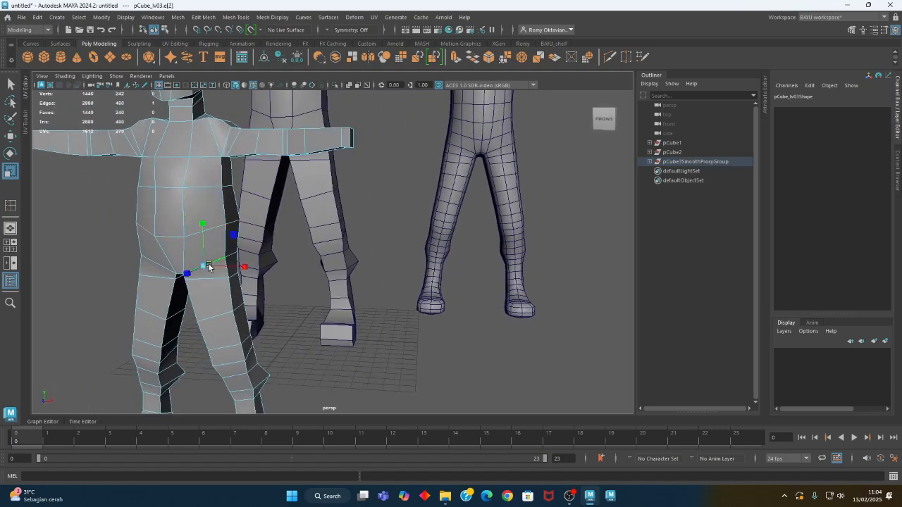
{"action": "left_click", "coordinate": [155, 266]}
{"action": "double_click", "coordinate": [209, 279], "text": "shift"}
{"action": "left_click_drag", "start_coordinate": [145, 281], "coordinate": [191, 339], "text": "alt"}
{"action": "left_click_drag", "start_coordinate": [237, 367], "coordinate": [258, 355], "text": "alt"}
{"action": "left_click_drag", "start_coordinate": [211, 235], "coordinate": [209, 234], "text": "alt"}
{"action": "left_click", "coordinate": [209, 234]}
{"action": "left_click", "coordinate": [170, 246]}
{"action": "left_click", "coordinate": [132, 243]}
{"action": "left_click_drag", "start_coordinate": [131, 243], "coordinate": [298, 376], "text": "alt"}
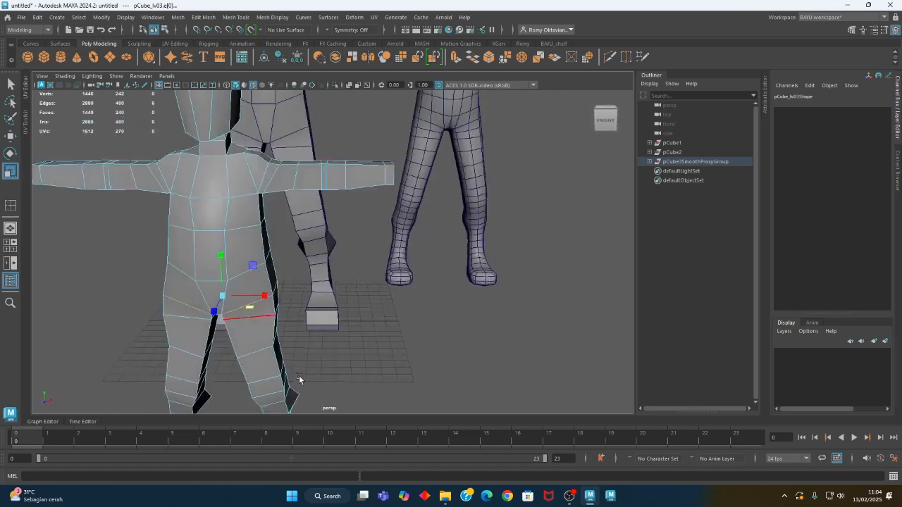
Compare the small body's widened belly and hips with the two larger figures from several angles
{"action": "right_click_drag", "start_coordinate": [299, 377], "coordinate": [201, 327], "text": "alt"}
{"action": "mouse_move", "coordinate": [201, 327]}
{"action": "left_mouse_down", "text": "alt"}
{"action": "mouse_move", "coordinate": [331, 310]}
{"action": "mouse_move", "coordinate": [367, 324]}
{"action": "mouse_move", "coordinate": [215, 320]}
{"action": "left_mouse_up", "text": "alt"}
{"action": "middle_click_drag", "start_coordinate": [234, 313], "coordinate": [238, 326], "text": "alt"}
{"action": "right_click_drag", "start_coordinate": [192, 325], "coordinate": [235, 326], "text": "alt"}
{"action": "middle_click_drag", "start_coordinate": [262, 298], "coordinate": [238, 325], "text": "alt"}
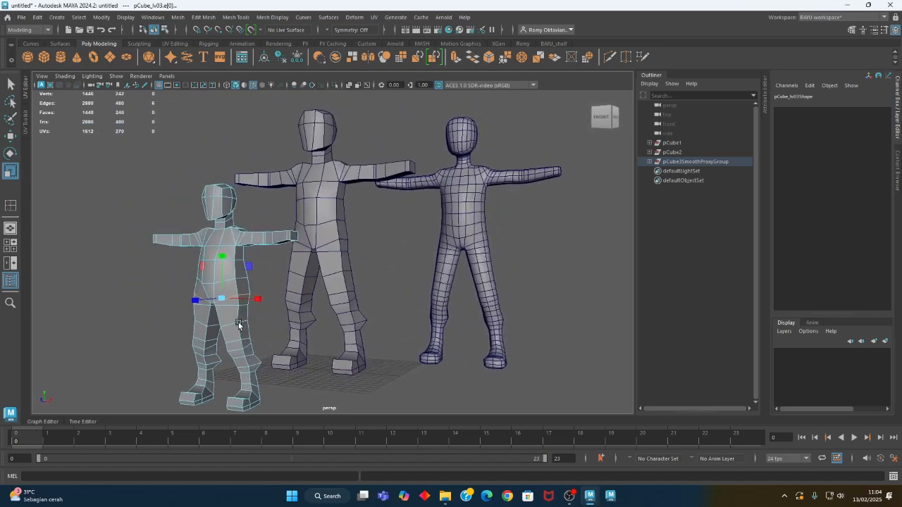
{"action": "mouse_move", "coordinate": [239, 325]}
{"action": "left_mouse_down", "text": "alt"}
{"action": "mouse_move", "coordinate": [189, 324]}
{"action": "mouse_move", "coordinate": [242, 320]}
{"action": "left_mouse_up", "text": "alt"}
{"action": "right_click_drag", "start_coordinate": [241, 320], "coordinate": [229, 329], "text": "alt"}
{"action": "middle_click_drag", "start_coordinate": [317, 352], "coordinate": [326, 296], "text": "alt"}
{"action": "right_click_drag", "start_coordinate": [326, 296], "coordinate": [358, 304], "text": "alt"}
Turn on Object X symmetry and move the edge loops around the small body's upper thighs
{"action": "left_click_drag", "start_coordinate": [358, 304], "coordinate": [220, 285], "text": "alt"}
{"action": "double_click", "coordinate": [218, 276]}
{"action": "left_click", "coordinate": [327, 33]}
{"action": "left_click", "coordinate": [346, 46]}
{"action": "left_click_drag", "start_coordinate": [212, 309], "coordinate": [265, 336], "text": "alt"}
{"action": "key", "text": "w"}
{"action": "left_click_drag", "start_coordinate": [327, 276], "coordinate": [217, 324]}
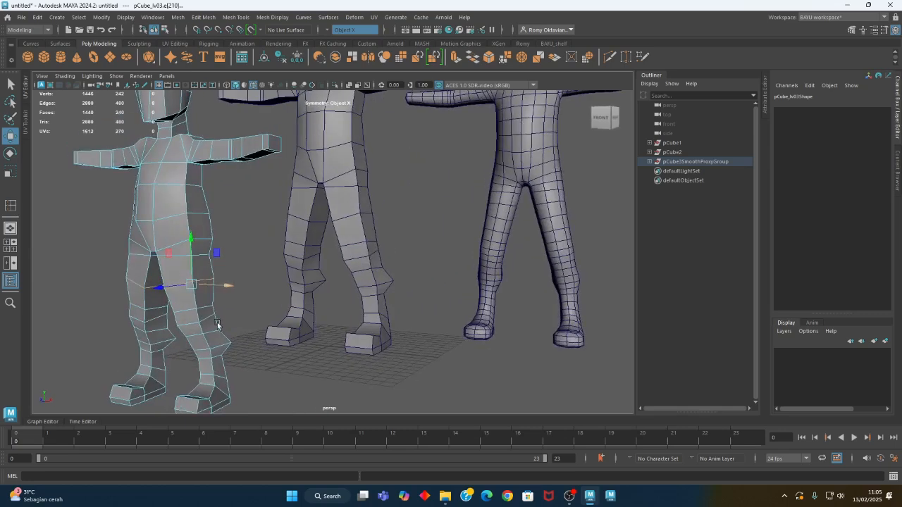
Select two edge loops above the knees on both of the small body's legs and scale them
{"action": "left_click", "coordinate": [203, 308]}
{"action": "double_click", "coordinate": [190, 325], "text": "shift"}
{"action": "left_click_drag", "start_coordinate": [196, 328], "coordinate": [273, 362], "text": "alt"}
{"action": "middle_click_drag", "start_coordinate": [273, 363], "coordinate": [361, 328], "text": "alt"}
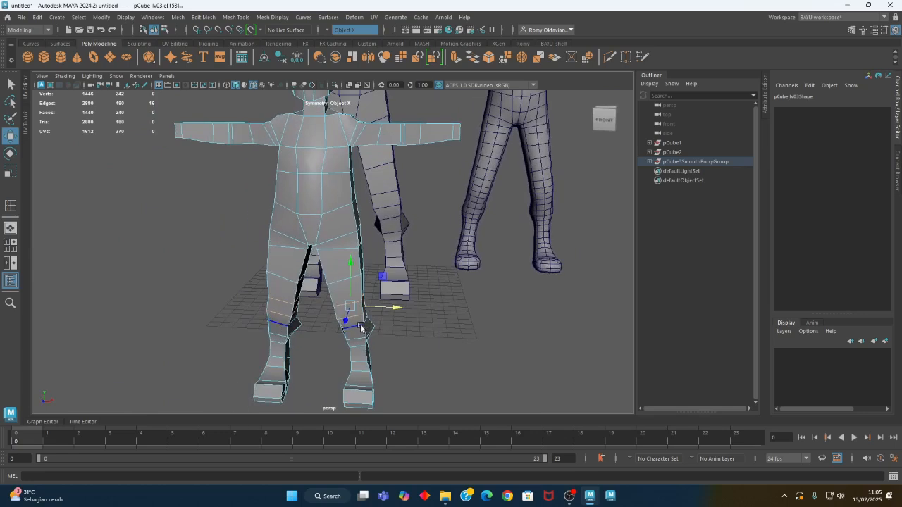
{"action": "key", "text": "r"}
{"action": "mouse_move", "coordinate": [346, 347]}
{"action": "left_mouse_down", "text": "alt"}
{"action": "mouse_move", "coordinate": [337, 352]}
{"action": "mouse_move", "coordinate": [382, 346]}
{"action": "mouse_move", "coordinate": [336, 355]}
{"action": "left_mouse_up", "text": "alt"}
{"action": "middle_click_drag", "start_coordinate": [322, 344], "coordinate": [341, 311], "text": "alt"}
{"action": "scroll", "coordinate": [343, 310], "scroll_direction": "up", "scroll_amount": 2}
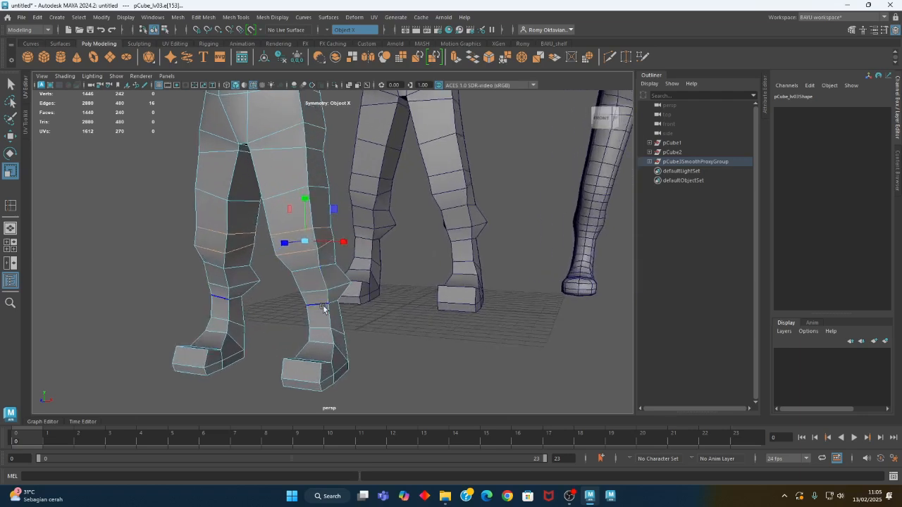
Scale the shin edge loops just below the small body's knees and undo the last extra adjustment
{"action": "double_click", "coordinate": [320, 302]}
{"action": "left_click_drag", "start_coordinate": [345, 349], "coordinate": [355, 369], "text": "alt"}
{"action": "left_click_drag", "start_coordinate": [354, 401], "coordinate": [360, 405]}
{"action": "left_click_drag", "start_coordinate": [360, 405], "coordinate": [396, 274], "text": "alt"}
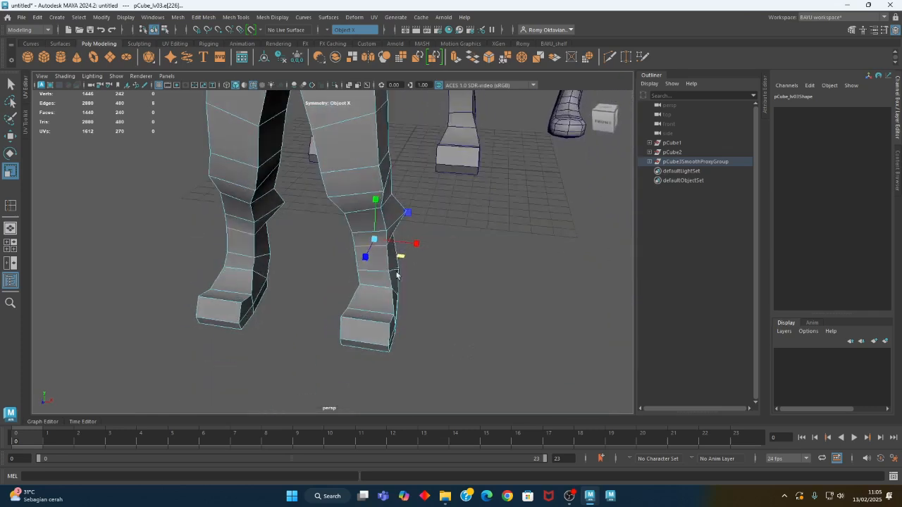
{"action": "left_click", "coordinate": [392, 224]}
{"action": "middle_click_drag", "start_coordinate": [413, 223], "coordinate": [417, 224]}
{"action": "key", "text": "ctrl+z"}
{"action": "left_click_drag", "start_coordinate": [398, 237], "coordinate": [308, 193]}
Turn symmetry off, select all vertices of the small body's head and scale them
{"action": "middle_click_drag", "start_coordinate": [308, 193], "coordinate": [287, 216], "text": "alt"}
{"action": "scroll", "coordinate": [286, 215], "scroll_direction": "up", "scroll_amount": 3}
{"action": "right_click_drag", "start_coordinate": [354, 122], "coordinate": [310, 123]}
{"action": "left_click_drag", "start_coordinate": [137, 188], "coordinate": [173, 174], "text": "alt"}
{"action": "left_click_drag", "start_coordinate": [160, 128], "coordinate": [296, 213]}
{"action": "left_click_drag", "start_coordinate": [218, 252], "coordinate": [211, 252], "text": "alt"}
{"action": "right_click_drag", "start_coordinate": [212, 252], "coordinate": [232, 256], "text": "alt"}
{"action": "middle_click_drag", "start_coordinate": [232, 255], "coordinate": [357, 242], "text": "alt"}
{"action": "left_click", "coordinate": [352, 30]}
{"action": "left_click", "coordinate": [345, 41]}
{"action": "left_click_drag", "start_coordinate": [335, 173], "coordinate": [325, 170], "text": "alt"}
{"action": "left_click_drag", "start_coordinate": [209, 104], "coordinate": [324, 238]}
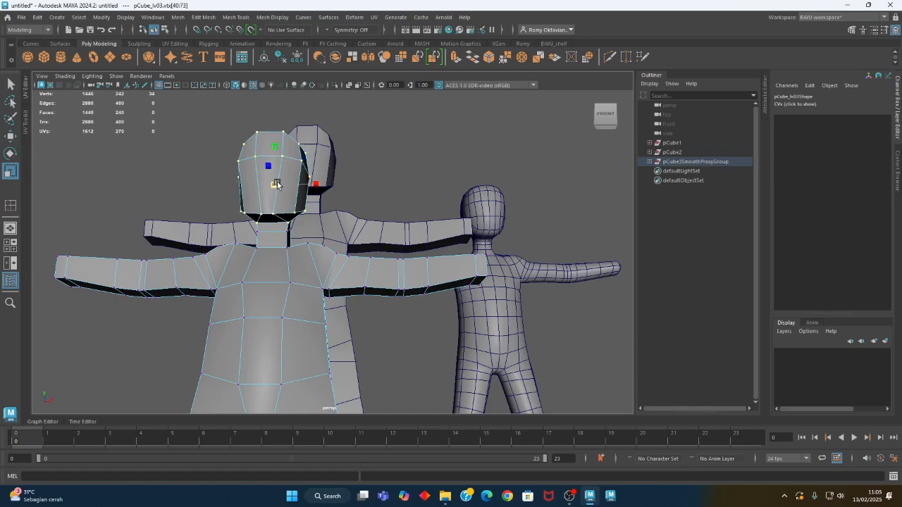
Select the edges at the front base of the small body's neck and scale them along X
{"action": "left_click_drag", "start_coordinate": [275, 189], "coordinate": [209, 261], "text": "alt"}
{"action": "right_click_drag", "start_coordinate": [209, 262], "coordinate": [320, 257], "text": "alt"}
{"action": "right_click", "coordinate": [284, 159]}
{"action": "right_click_drag", "start_coordinate": [285, 160], "coordinate": [284, 135]}
{"action": "left_click_drag", "start_coordinate": [282, 182], "coordinate": [353, 176], "text": "alt"}
{"action": "left_click", "coordinate": [236, 231]}
{"action": "double_click", "coordinate": [237, 231]}
{"action": "left_click", "coordinate": [311, 172]}
{"action": "left_click", "coordinate": [337, 183], "text": "shift"}
{"action": "left_click", "coordinate": [316, 169], "text": "shift"}
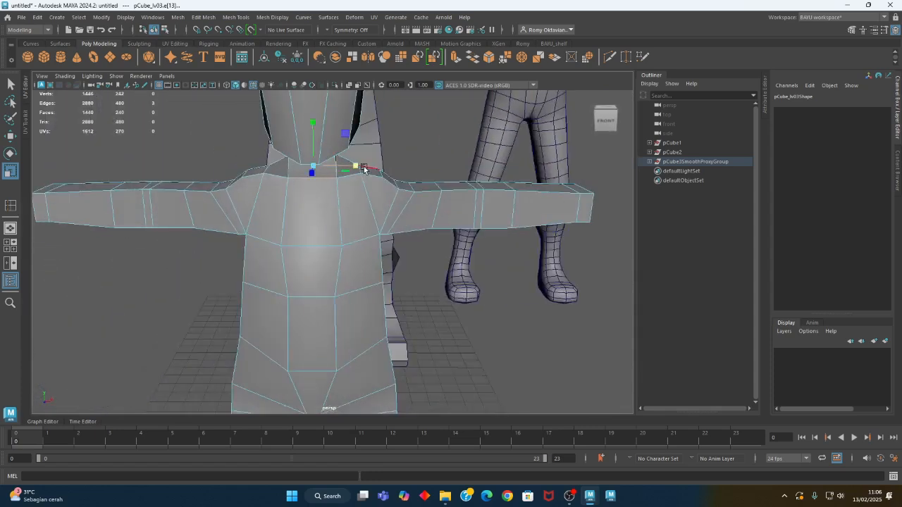
{"action": "right_click_drag", "start_coordinate": [364, 168], "coordinate": [279, 215], "text": "alt"}
{"action": "mouse_move", "coordinate": [401, 264]}
{"action": "left_mouse_down", "text": "alt"}
{"action": "mouse_move", "coordinate": [357, 246]}
{"action": "mouse_move", "coordinate": [384, 270]}
{"action": "mouse_move", "coordinate": [405, 268]}
{"action": "left_mouse_up", "text": "alt"}
{"action": "right_click_drag", "start_coordinate": [405, 268], "coordinate": [391, 255], "text": "alt"}
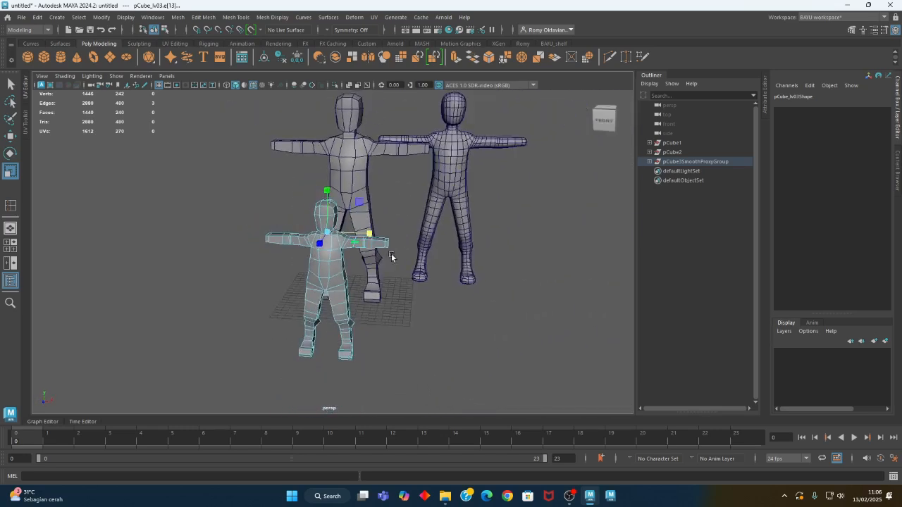
Return the small low-poly body to object mode and create a Subdiv Proxy smoothed copy of it
{"action": "middle_click_drag", "start_coordinate": [391, 257], "coordinate": [370, 282], "text": "alt"}
{"action": "right_click_drag", "start_coordinate": [557, 183], "coordinate": [597, 164]}
{"action": "left_click", "coordinate": [598, 164]}
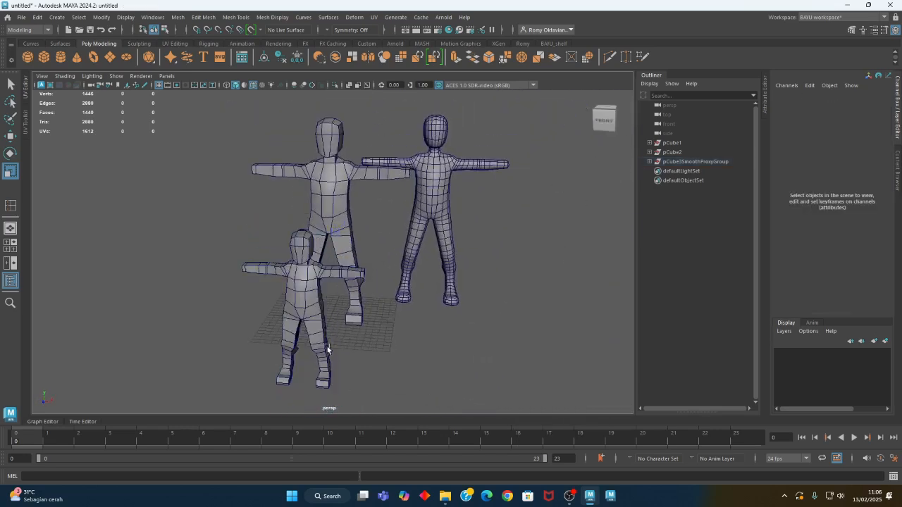
{"action": "left_click_drag", "start_coordinate": [325, 344], "coordinate": [298, 329], "text": "alt"}
{"action": "left_click", "coordinate": [319, 333]}
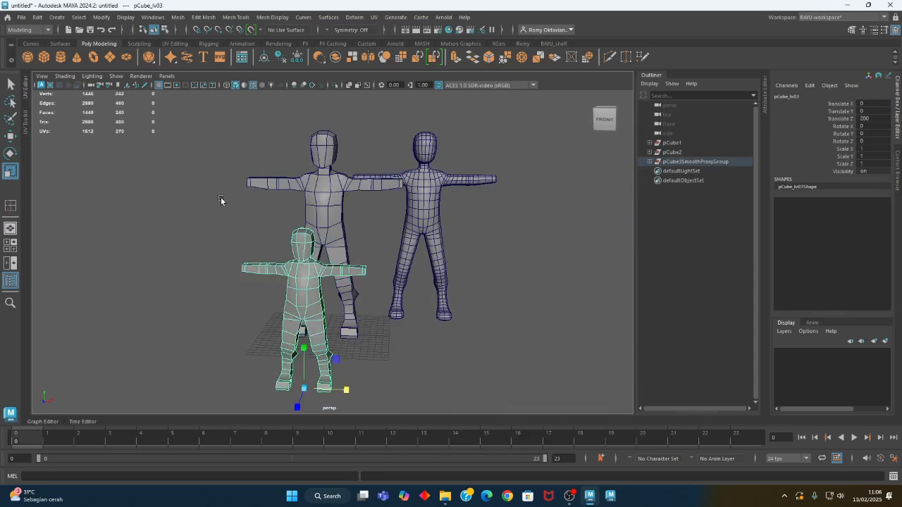
{"action": "left_click", "coordinate": [178, 17]}
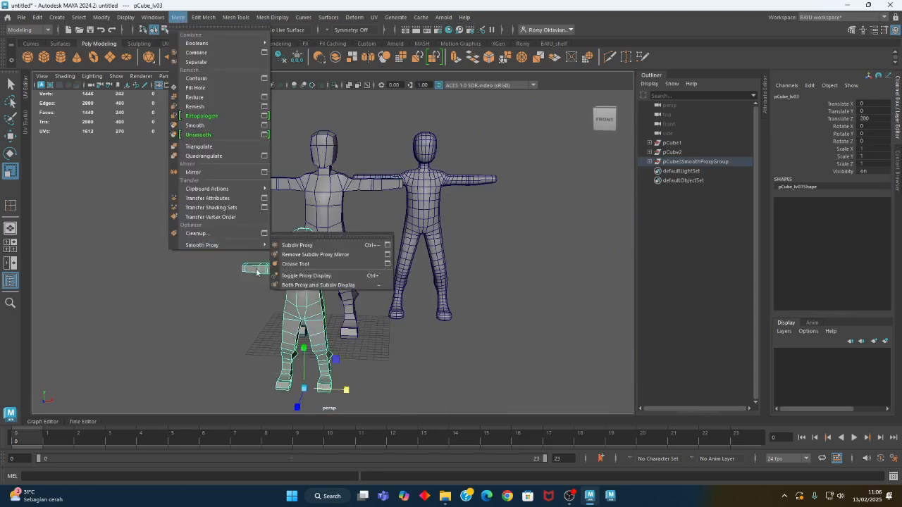
{"action": "mouse_move", "coordinate": [249, 246]}
{"action": "left_click", "coordinate": [296, 245]}
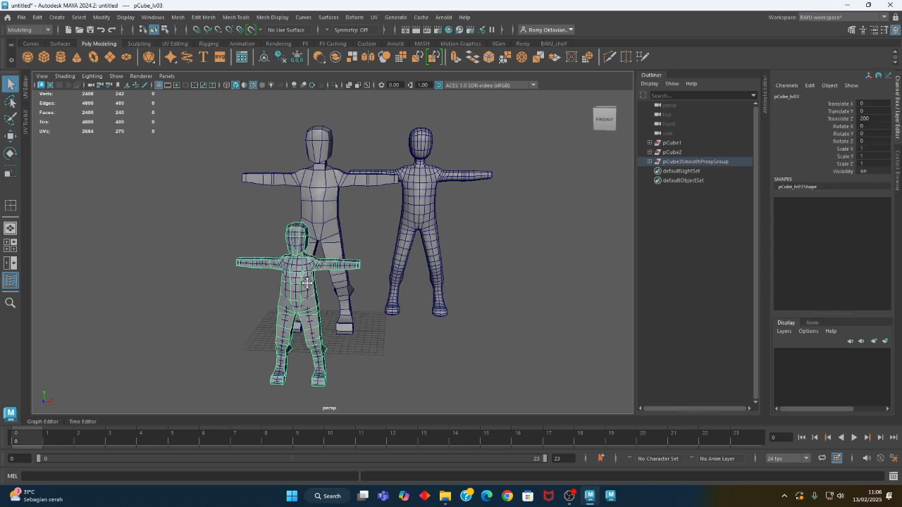
Move the small smoothed copy beside its original, setting Translate X to 100 and Translate Z to 150
{"action": "scroll", "coordinate": [317, 282], "scroll_direction": "up", "scroll_amount": 3}
{"action": "left_click", "coordinate": [249, 266]}
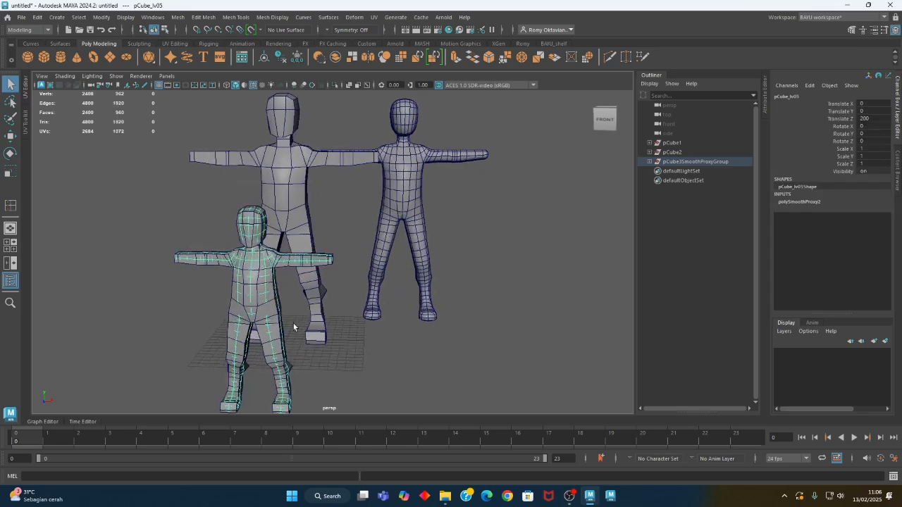
{"action": "key", "text": "w"}
{"action": "middle_click_drag", "start_coordinate": [322, 361], "coordinate": [311, 322], "text": "alt"}
{"action": "left_click_drag", "start_coordinate": [293, 377], "coordinate": [386, 378]}
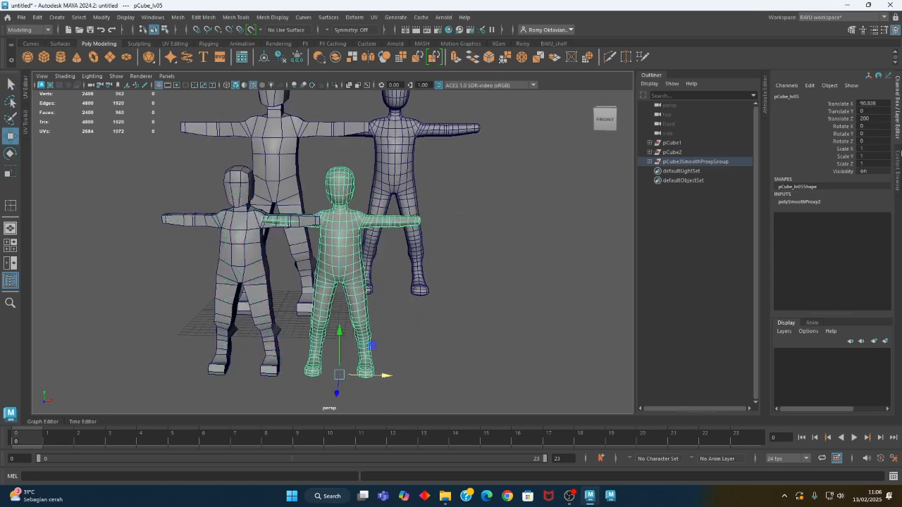
{"action": "type", "text": "100"}
{"action": "key", "text": "Return"}
{"action": "double_click", "coordinate": [875, 119]}
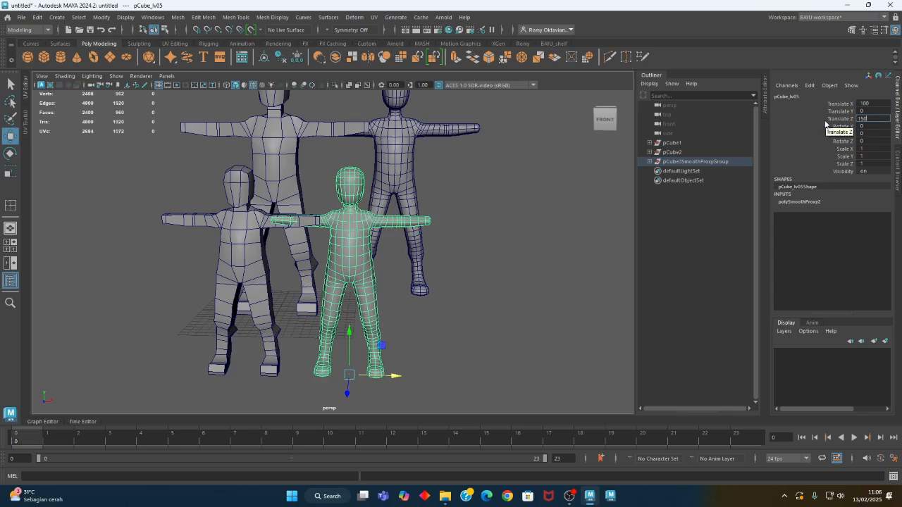
{"action": "type", "text": "150"}
{"action": "key", "text": "Return"}
Switch the small low-poly body to face editing
{"action": "left_click_drag", "start_coordinate": [210, 261], "coordinate": [185, 277], "text": "alt"}
{"action": "right_click_drag", "start_coordinate": [186, 278], "coordinate": [426, 310], "text": "alt"}
{"action": "middle_click_drag", "start_coordinate": [391, 266], "coordinate": [458, 263], "text": "alt"}
{"action": "left_click_drag", "start_coordinate": [317, 255], "coordinate": [272, 238], "text": "alt"}
{"action": "left_click", "coordinate": [280, 247]}
{"action": "right_click_drag", "start_coordinate": [315, 137], "coordinate": [269, 136]}
{"action": "mouse_move", "coordinate": [288, 255]}
{"action": "left_mouse_down", "text": "alt"}
{"action": "mouse_move", "coordinate": [308, 267]}
{"action": "mouse_move", "coordinate": [296, 270]}
{"action": "left_mouse_up", "text": "alt"}
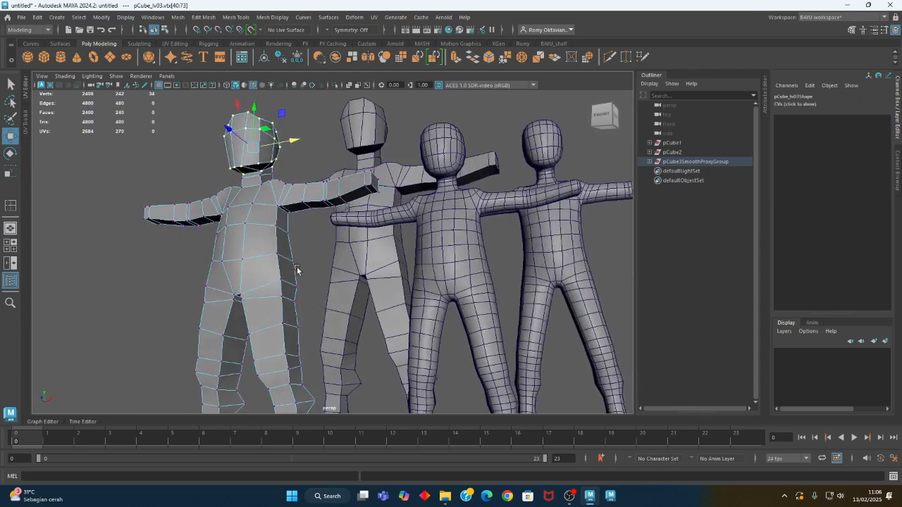
{"action": "right_click_drag", "start_coordinate": [297, 271], "coordinate": [354, 251], "text": "alt"}
{"action": "right_click_drag", "start_coordinate": [287, 138], "coordinate": [281, 166]}
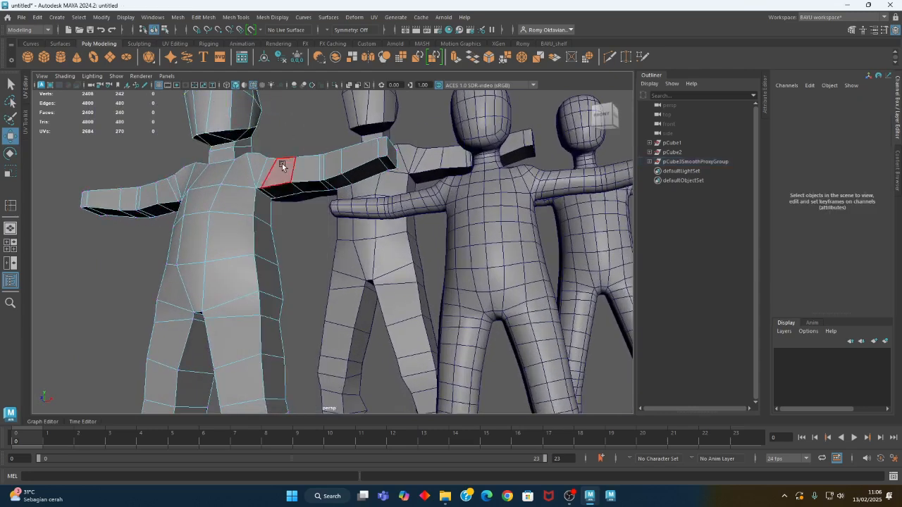
Try to move the small body's side torso faces below the armpit outward by about 1.05 units along X
{"action": "left_click", "coordinate": [262, 215]}
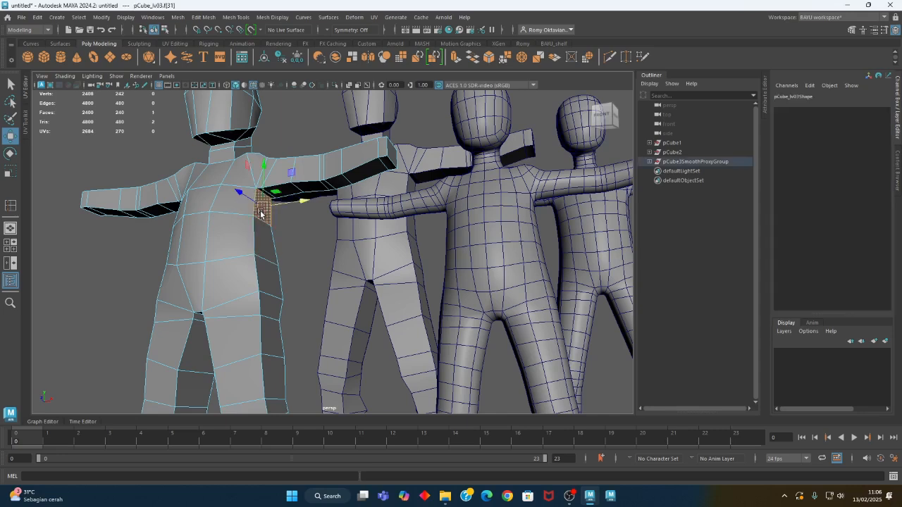
{"action": "key", "text": "q"}
{"action": "left_click_drag", "start_coordinate": [265, 197], "coordinate": [309, 258], "text": "alt"}
{"action": "left_click_drag", "start_coordinate": [313, 204], "coordinate": [313, 206]}
{"action": "key", "text": "ctrl+z"}
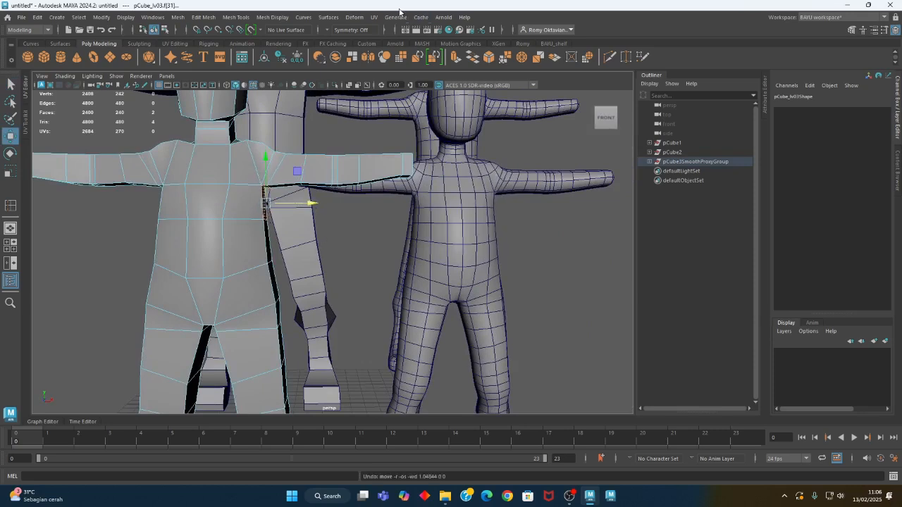
Turn on Object X symmetry and adjust the front belly faces of the small body with Move and Scale
{"action": "left_click", "coordinate": [333, 29]}
{"action": "left_click", "coordinate": [349, 42]}
{"action": "left_click_drag", "start_coordinate": [331, 212], "coordinate": [187, 225], "text": "alt"}
{"action": "left_click", "coordinate": [186, 202]}
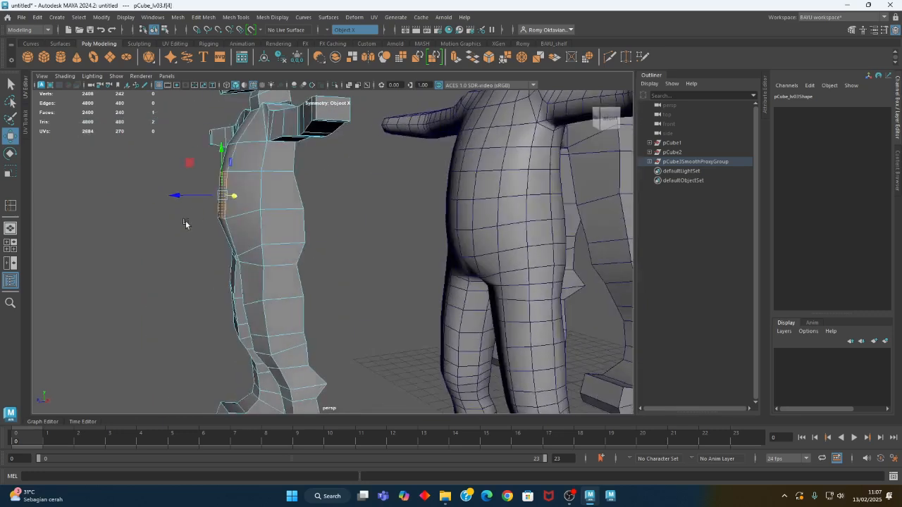
{"action": "left_click_drag", "start_coordinate": [223, 173], "coordinate": [205, 200]}
{"action": "left_click_drag", "start_coordinate": [265, 227], "coordinate": [341, 251], "text": "alt"}
{"action": "key", "text": "r"}
{"action": "left_click_drag", "start_coordinate": [228, 216], "coordinate": [471, 255]}
Select the buttock faces on both sides of the small body and move them along Z
{"action": "left_click", "coordinate": [423, 245]}
{"action": "key", "text": "w"}
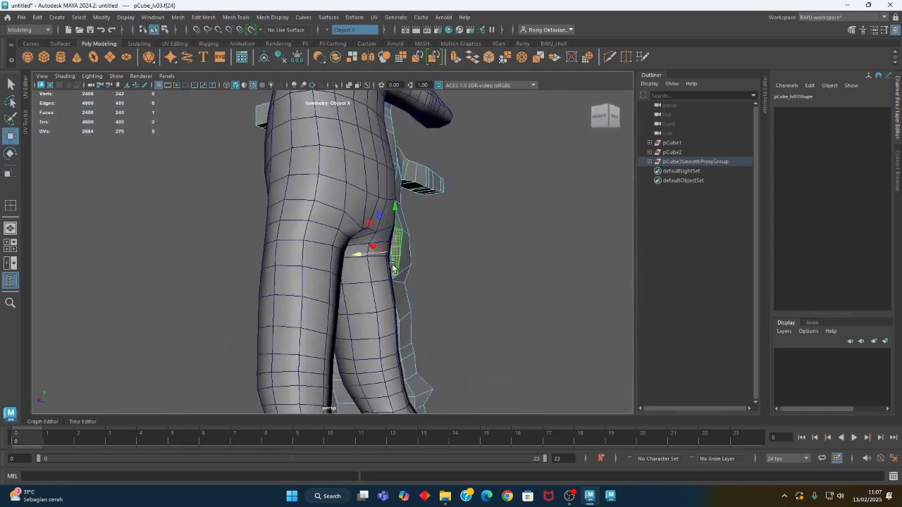
{"action": "scroll", "coordinate": [479, 266], "scroll_direction": "down", "scroll_amount": 5}
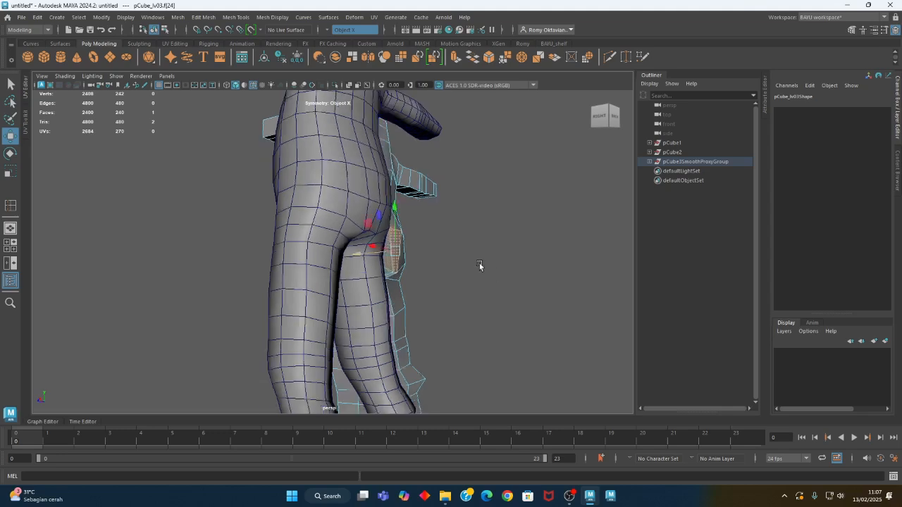
{"action": "left_click_drag", "start_coordinate": [245, 290], "coordinate": [394, 298], "text": "alt"}
{"action": "middle_click_drag", "start_coordinate": [395, 297], "coordinate": [403, 319], "text": "alt"}
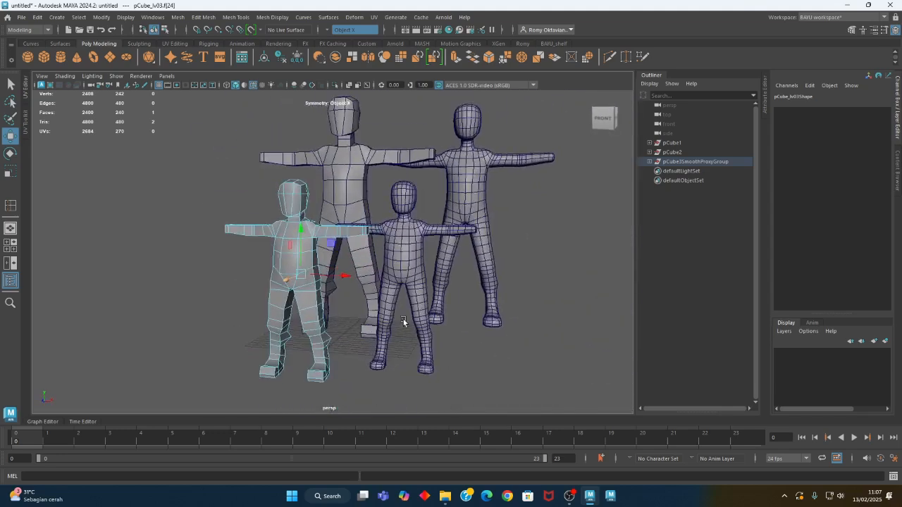
{"action": "left_click_drag", "start_coordinate": [451, 299], "coordinate": [346, 316], "text": "alt"}
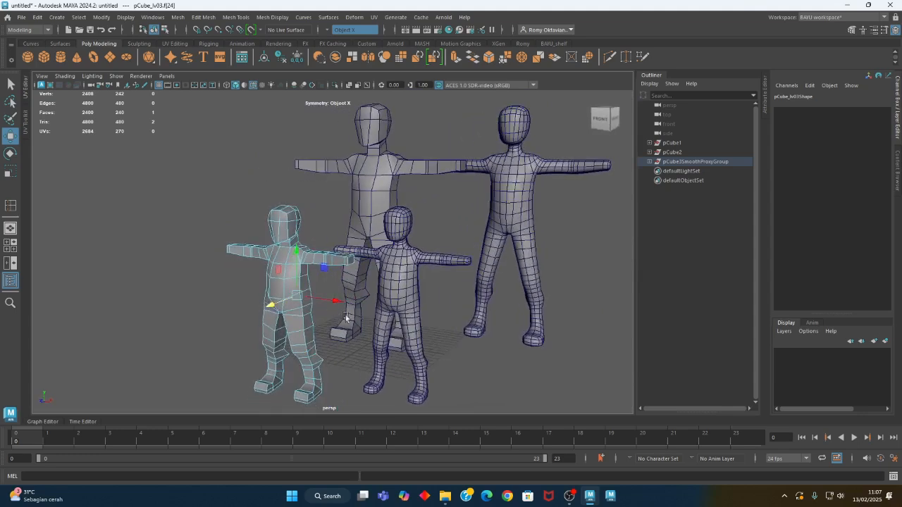
Return to object mode, select the small low-poly body with its smoothed copy and create a display layer containing both
{"action": "right_click", "coordinate": [80, 153]}
{"action": "right_click_drag", "start_coordinate": [79, 153], "coordinate": [127, 139]}
{"action": "left_click", "coordinate": [181, 185]}
{"action": "left_click_drag", "start_coordinate": [300, 305], "coordinate": [311, 292], "text": "alt"}
{"action": "left_click", "coordinate": [284, 297]}
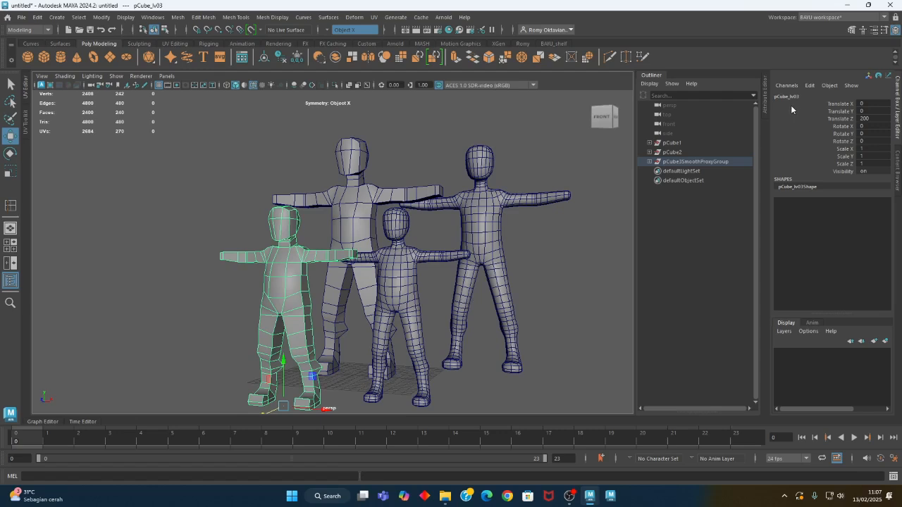
{"action": "left_click_drag", "start_coordinate": [296, 342], "coordinate": [243, 340], "text": "alt"}
{"action": "left_click", "coordinate": [302, 342]}
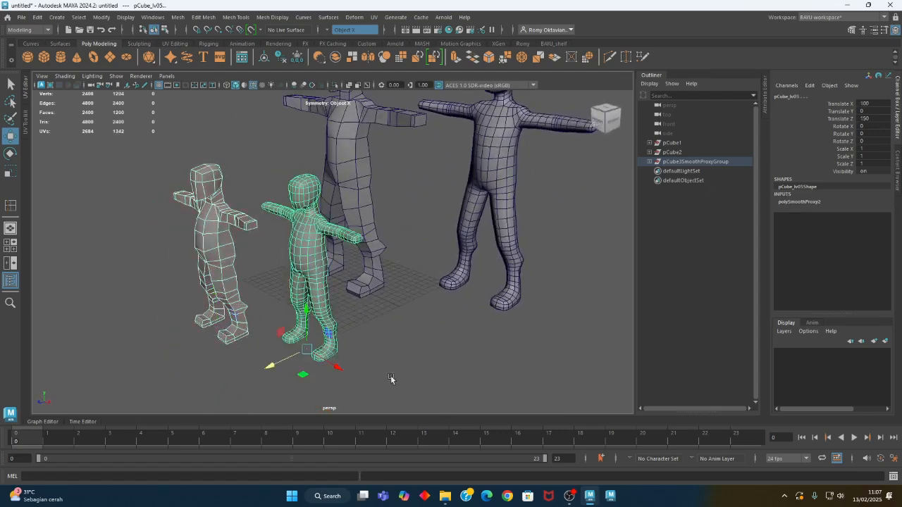
{"action": "left_click", "coordinate": [886, 343]}
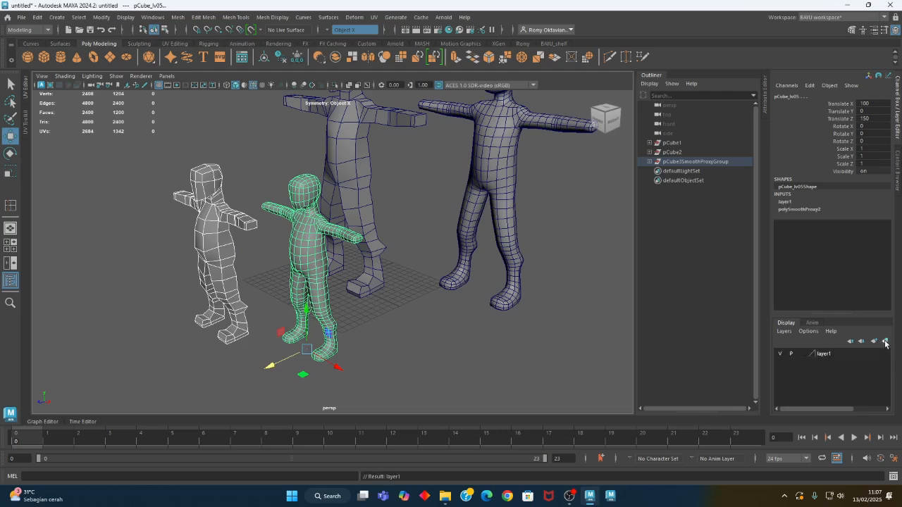
Rename the new display layer as CharBase_Small
{"action": "double_click", "coordinate": [825, 353]}
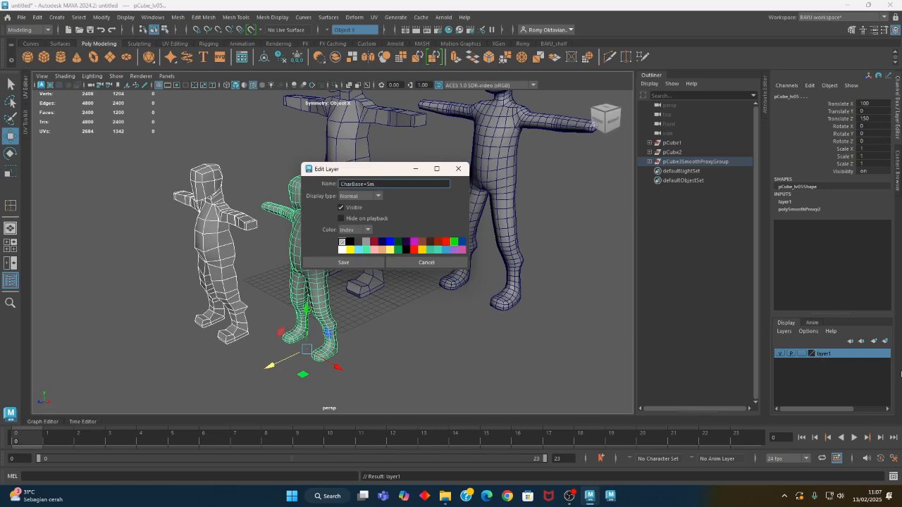
{"action": "key", "text": "Return"}
{"action": "left_click", "coordinate": [365, 184]}
{"action": "left_click", "coordinate": [348, 264]}
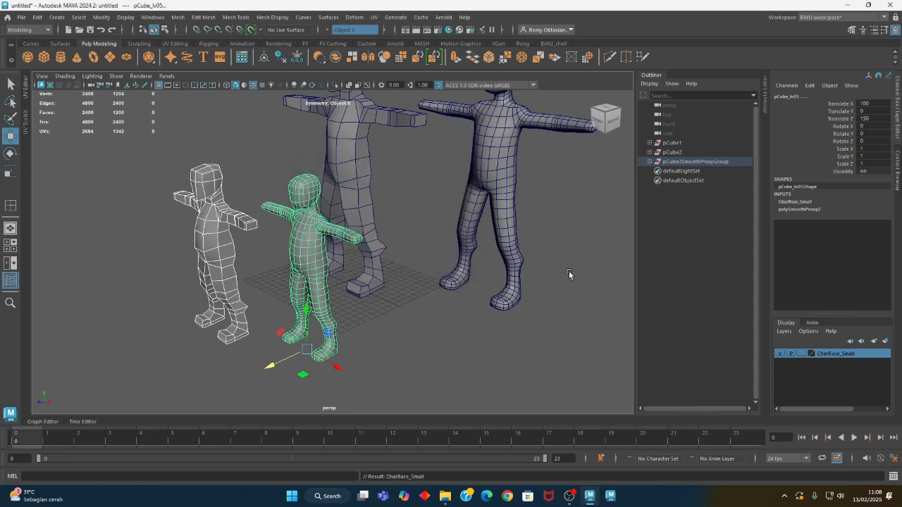
Hide the CharBase_Small layer and select the large low-poly body
{"action": "left_click", "coordinate": [780, 354]}
{"action": "left_click", "coordinate": [468, 385]}
{"action": "left_click_drag", "start_coordinate": [414, 310], "coordinate": [301, 247], "text": "alt"}
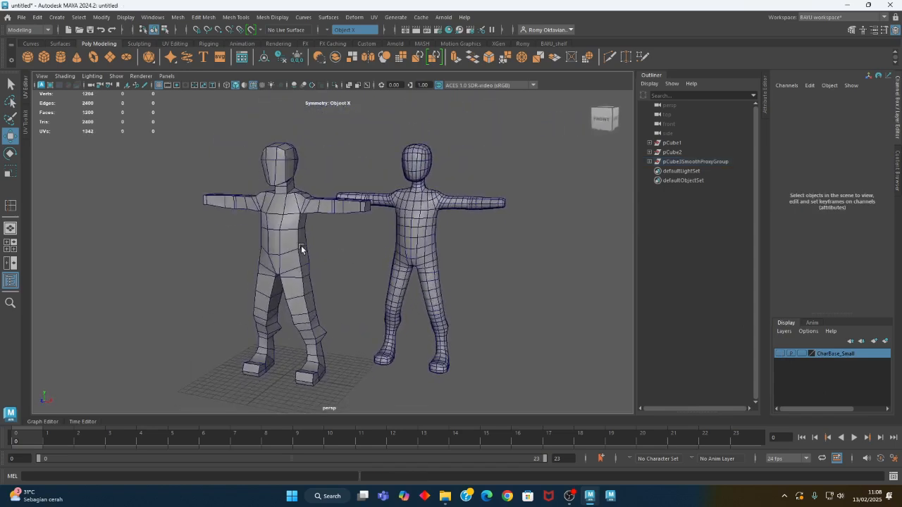
{"action": "middle_click_drag", "start_coordinate": [377, 278], "coordinate": [392, 254], "text": "alt"}
{"action": "left_click_drag", "start_coordinate": [329, 226], "coordinate": [288, 235]}
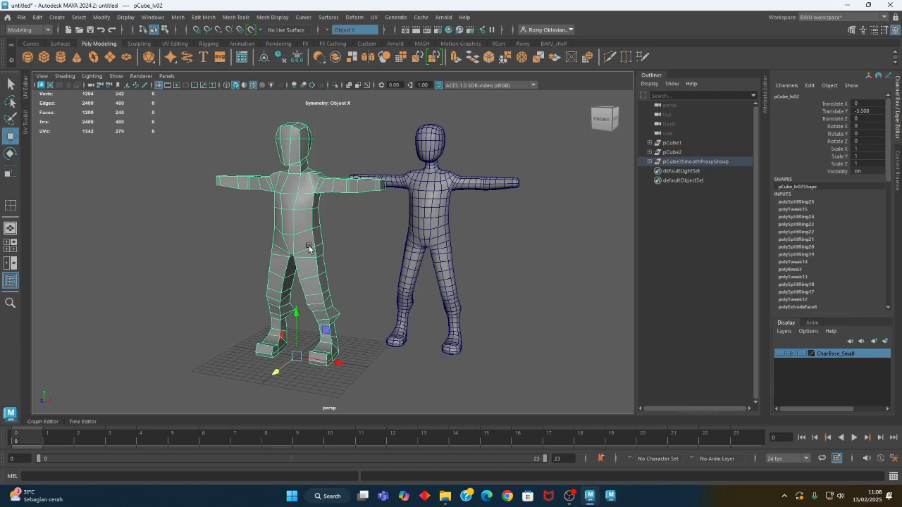
{"action": "left_click_drag", "start_coordinate": [308, 246], "coordinate": [363, 276], "text": "alt"}
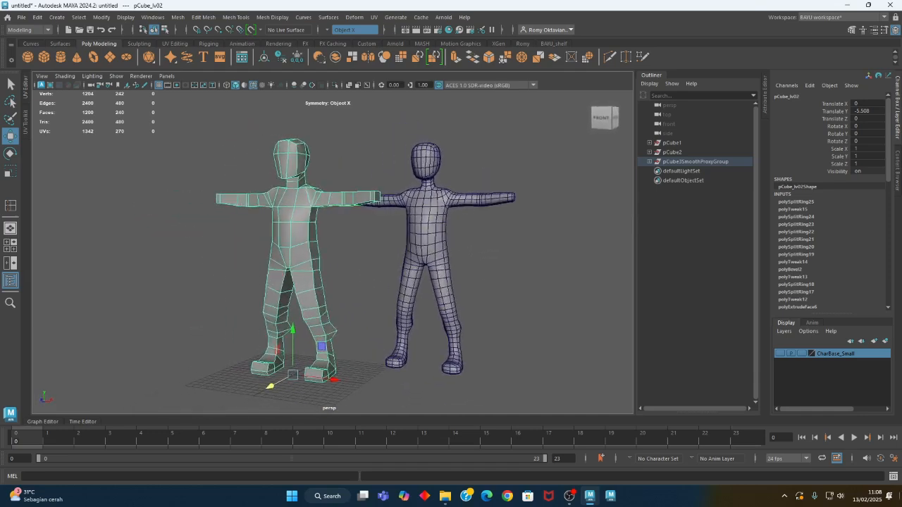